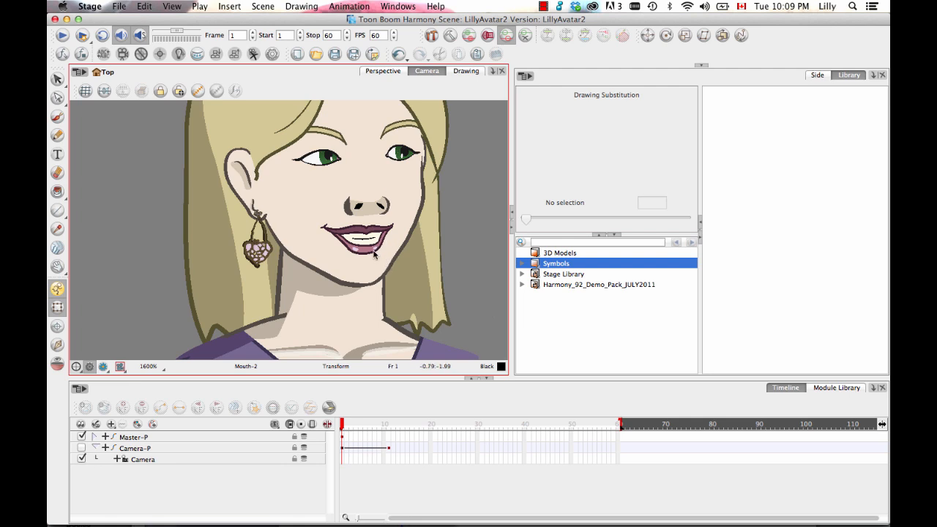
# Open the character's mouth drawing in the Drawing view, enlarged and centred for editing.
pyautogui.click(375, 252)
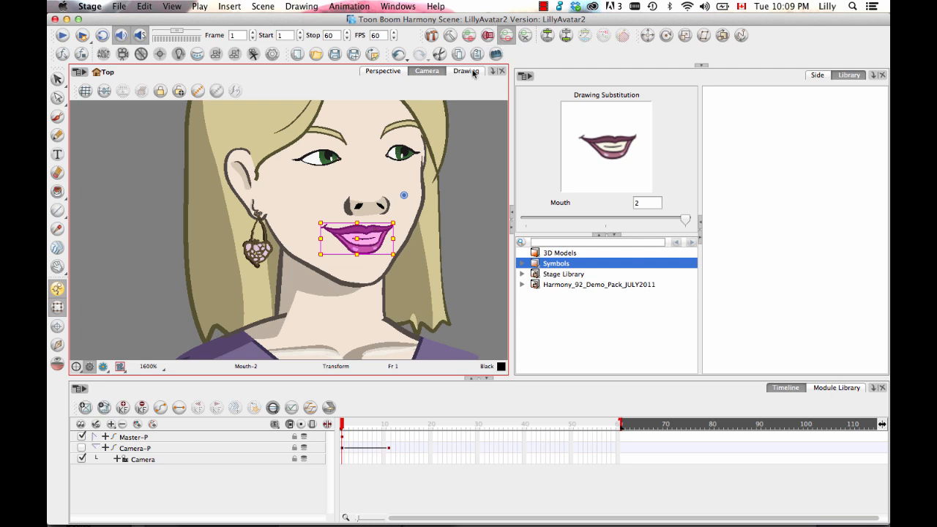
pyautogui.click(466, 71)
pyautogui.press('space')
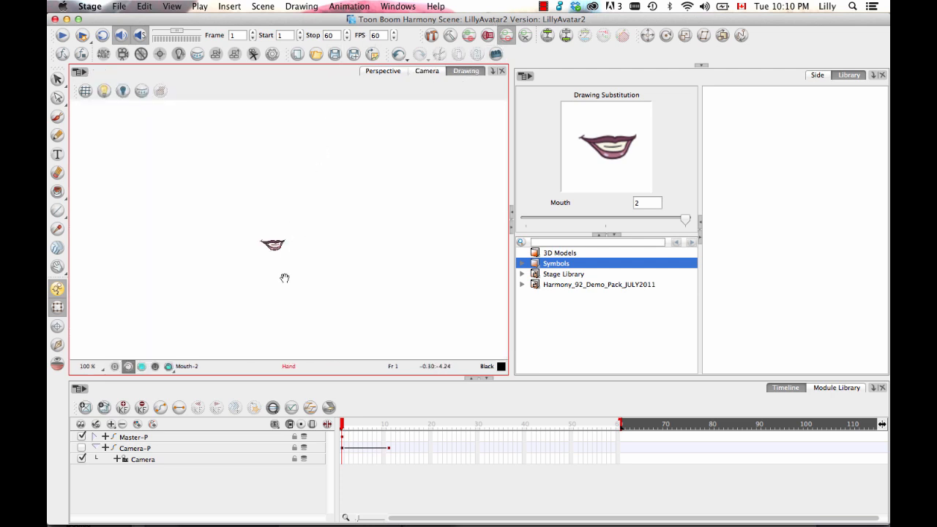
pyautogui.moveTo(285, 278)
pyautogui.mouseDown()
pyautogui.moveTo(300, 254)
pyautogui.moveTo(320, 286)
pyautogui.mouseUp()
pyautogui.press('2')
pyautogui.press('2')
pyautogui.press('2')
pyautogui.press('2')
pyautogui.press('2')
pyautogui.press('2')
pyautogui.press('2')
pyautogui.press('space')
pyautogui.press('2')
pyautogui.press('2')
pyautogui.press('2')
pyautogui.press('2')
pyautogui.press('2')
pyautogui.press('space')
pyautogui.moveTo(393, 289); pyautogui.dragTo(355, 304)
pyautogui.press('space')
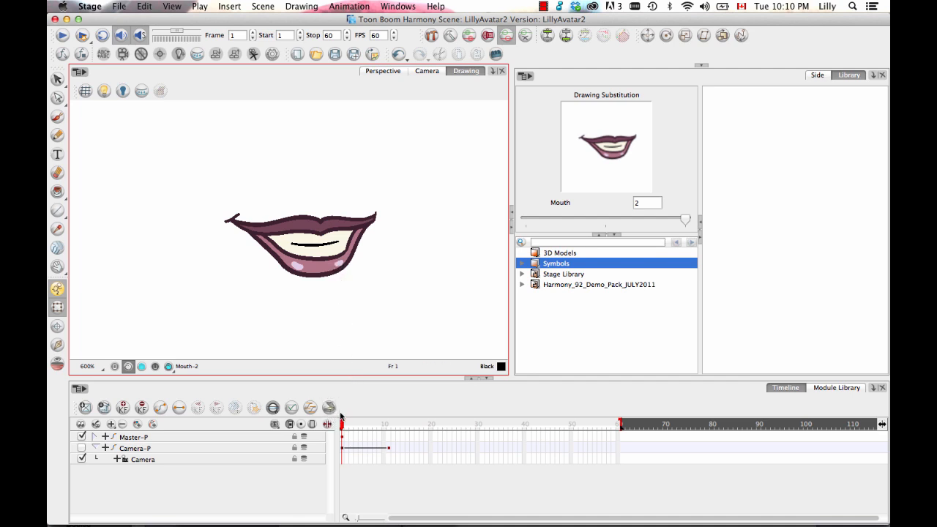
# Locate the selected Mouth layer in the timeline beneath Deformation-Mouth.
pyautogui.click(354, 389)
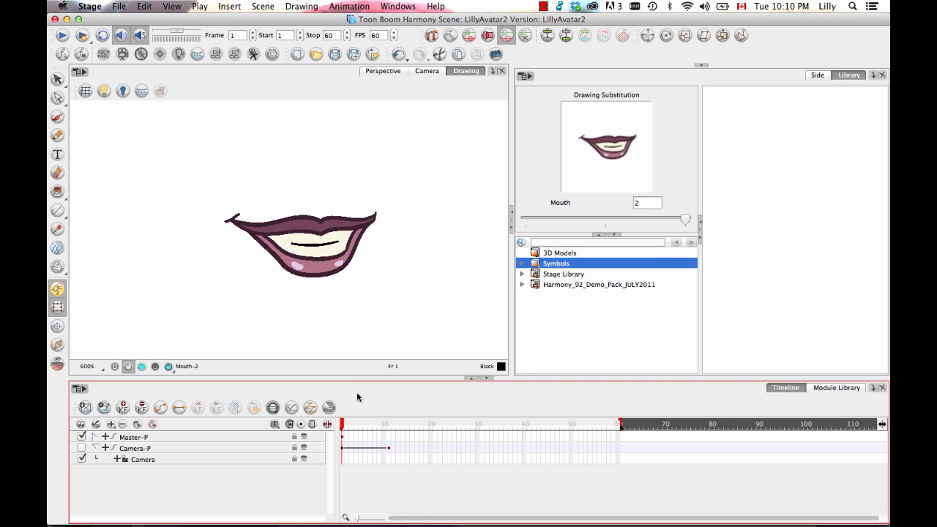
pyautogui.press('o')
pyautogui.press('o')
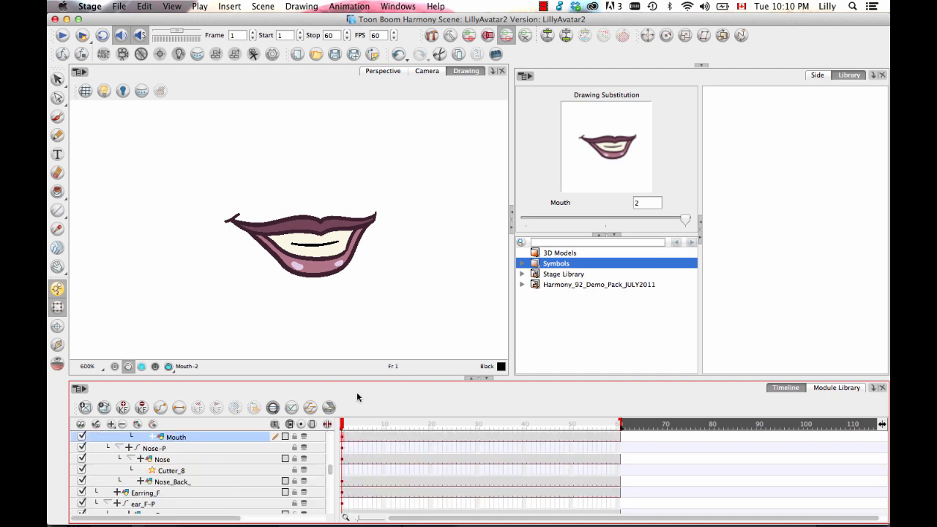
pyautogui.scroll(4, 331, 468)
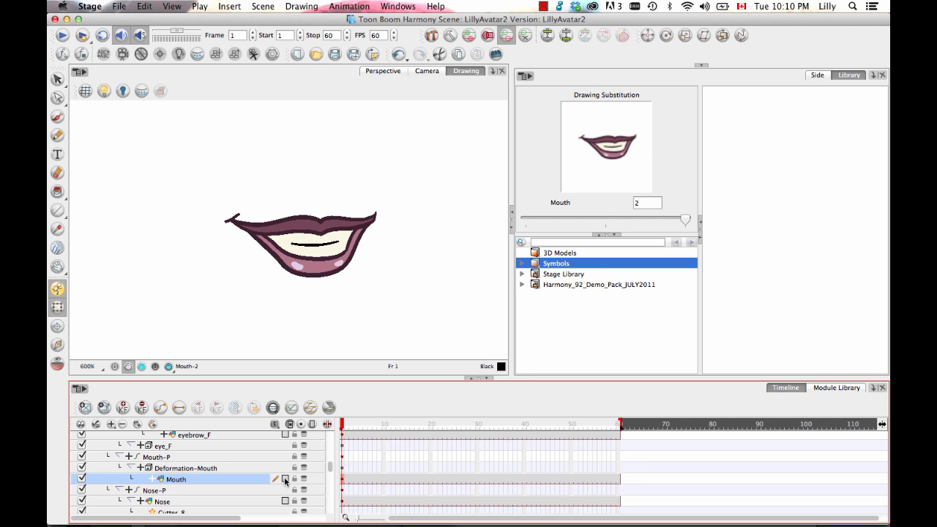
# Set the Mouth layer's timeline colour to the saved purple swatch.
pyautogui.click(285, 480)
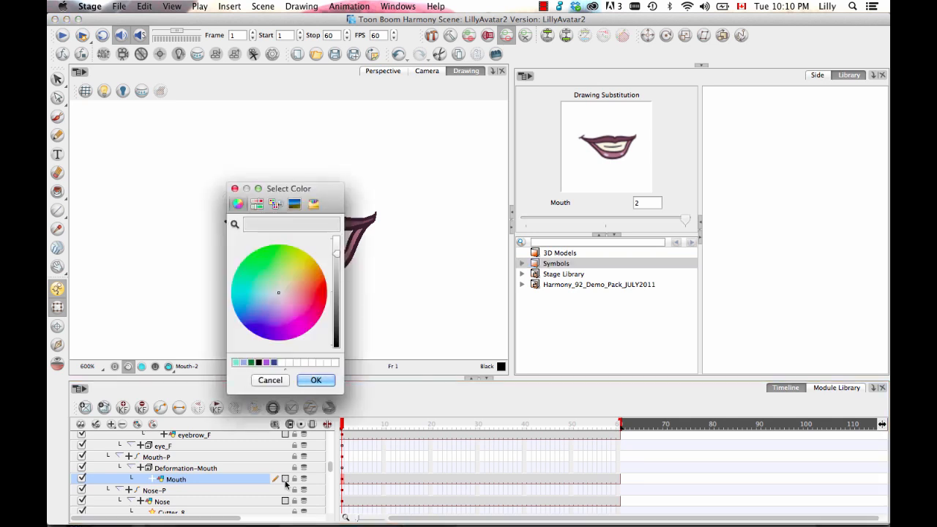
pyautogui.click(268, 363)
pyautogui.click(311, 380)
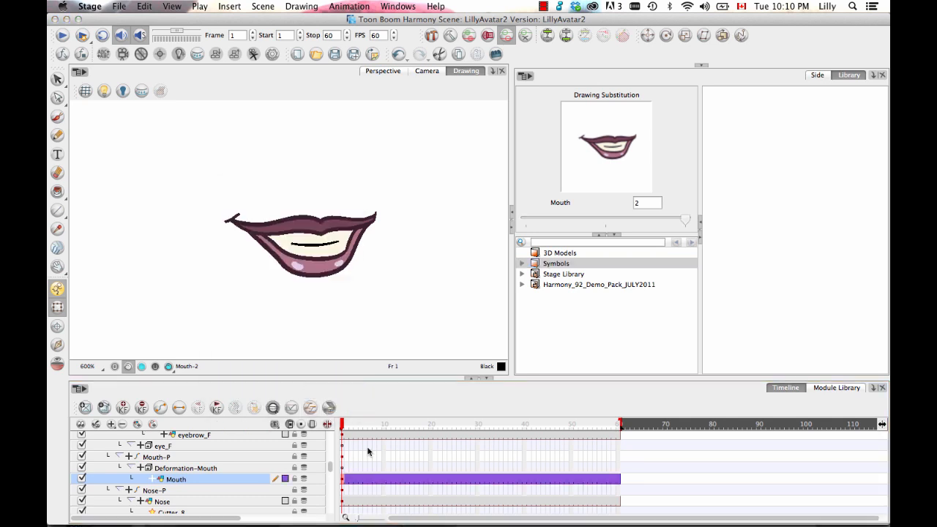
# Change the Mouth layer's timeline colour to the saved light blue swatch.
pyautogui.click(286, 479)
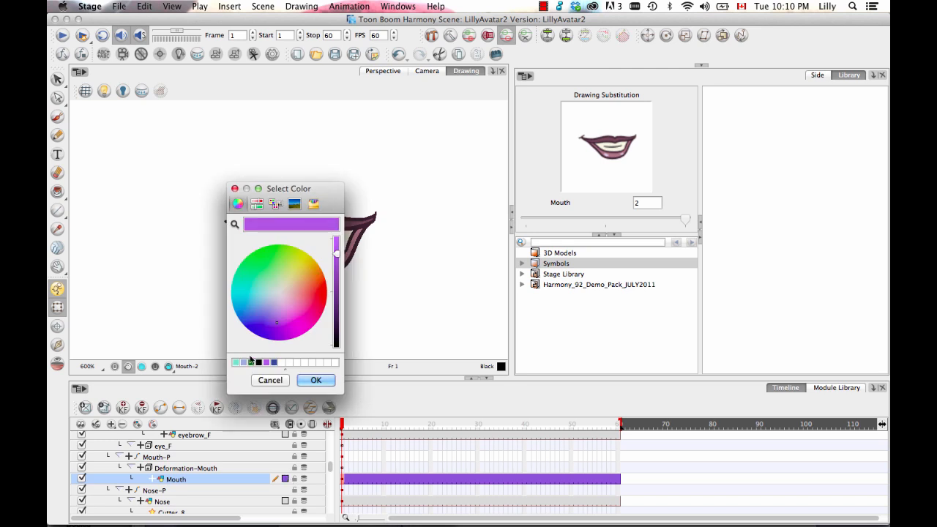
pyautogui.click(244, 364)
pyautogui.click(314, 380)
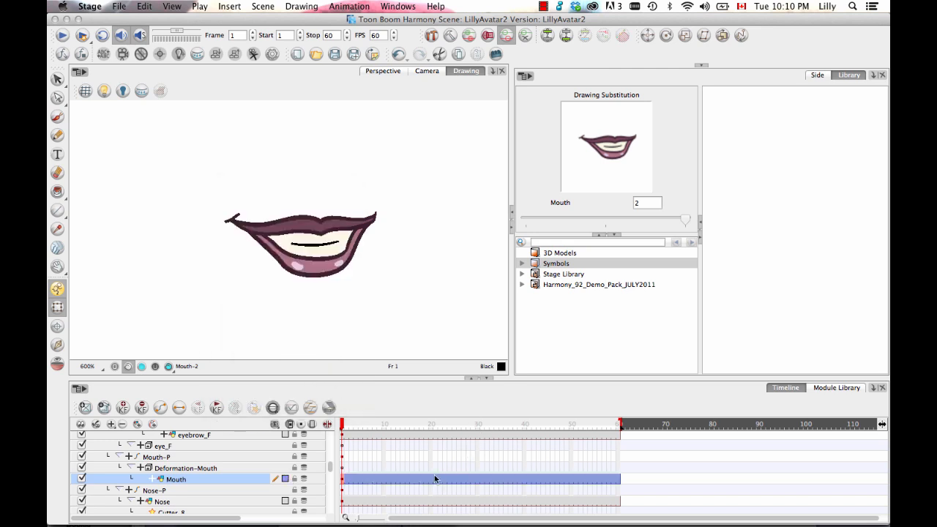
# Create an empty drawing at frame 2 of the Mouth layer and turn on the onion skin.
pyautogui.click(394, 480)
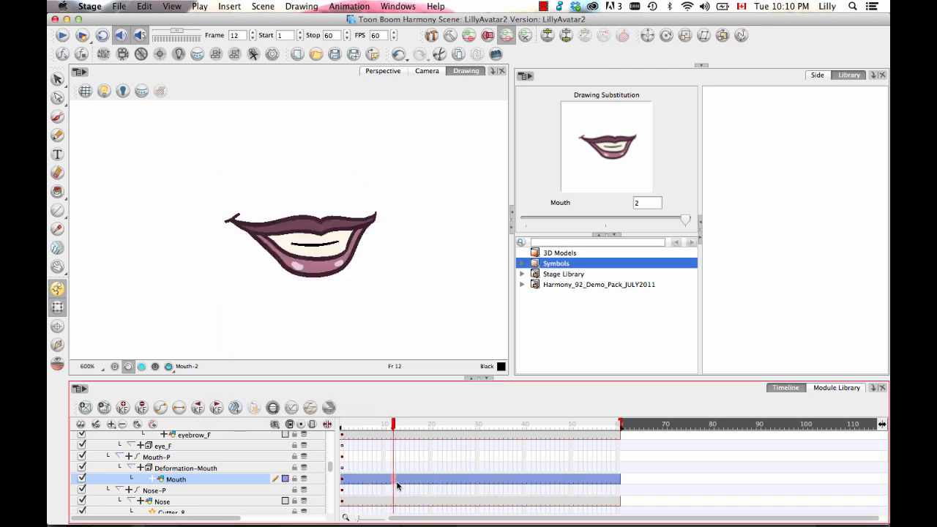
pyautogui.click(343, 480)
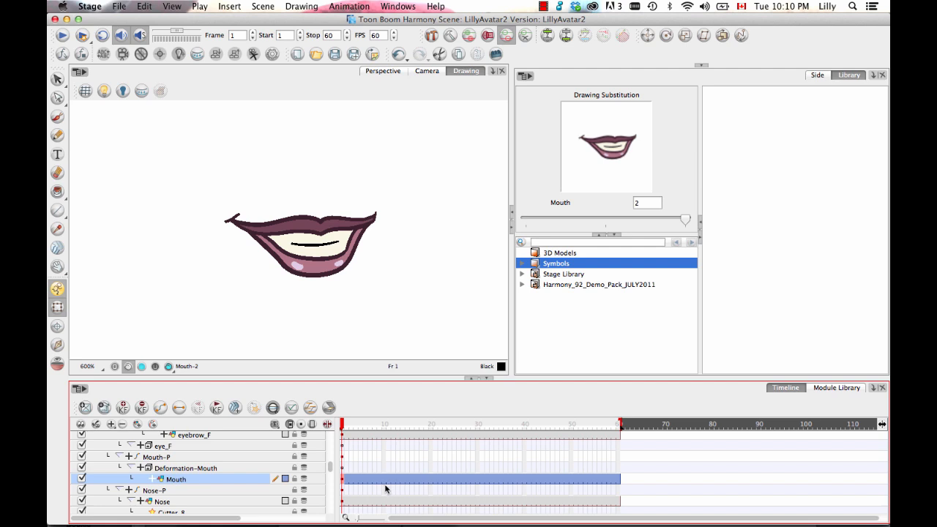
pyautogui.click(349, 480)
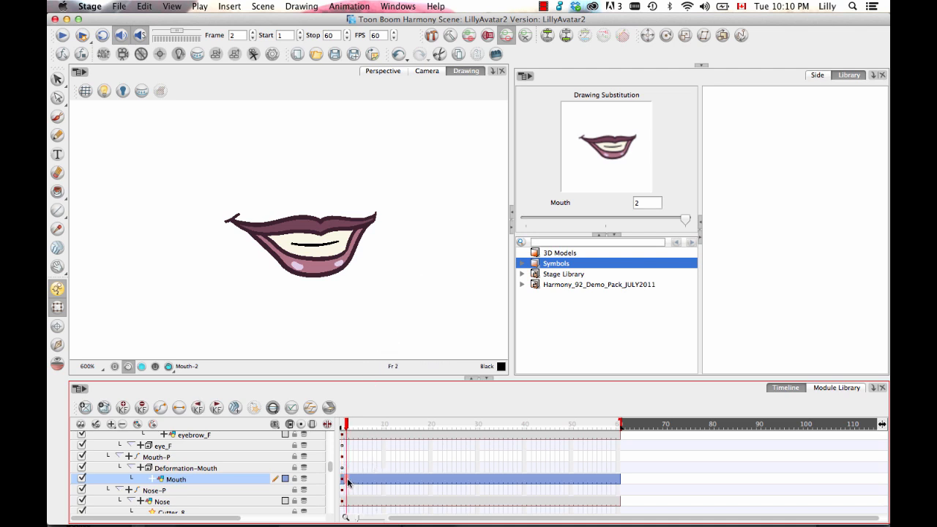
pyautogui.click(86, 409)
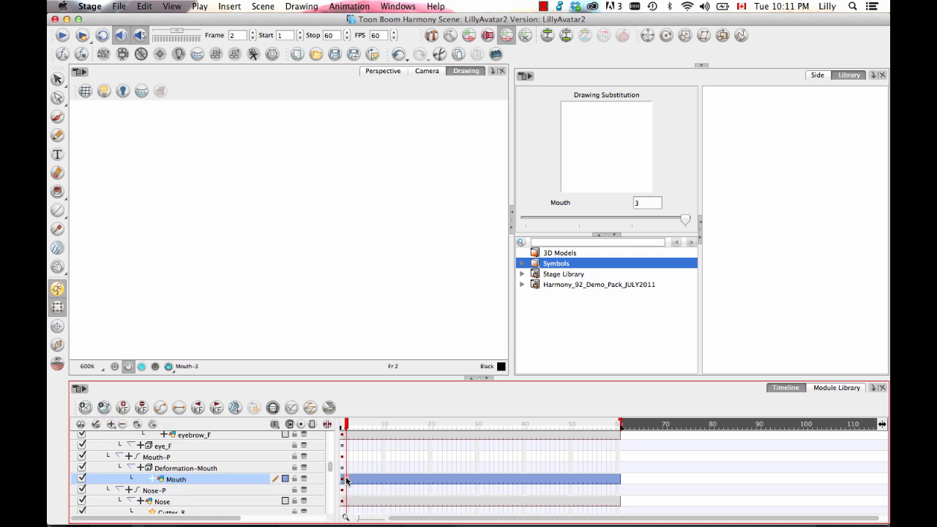
pyautogui.click(60, 368)
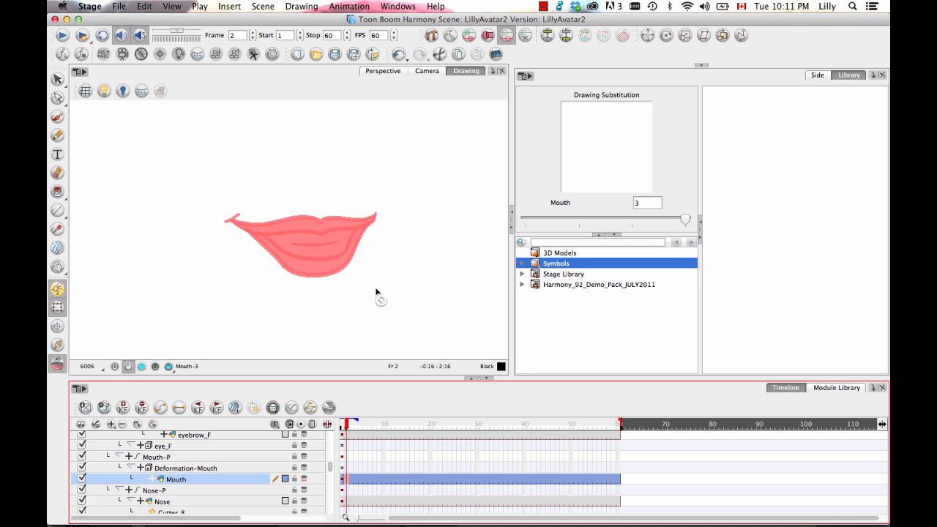
pyautogui.moveTo(351, 265); pyautogui.dragTo(332, 276)
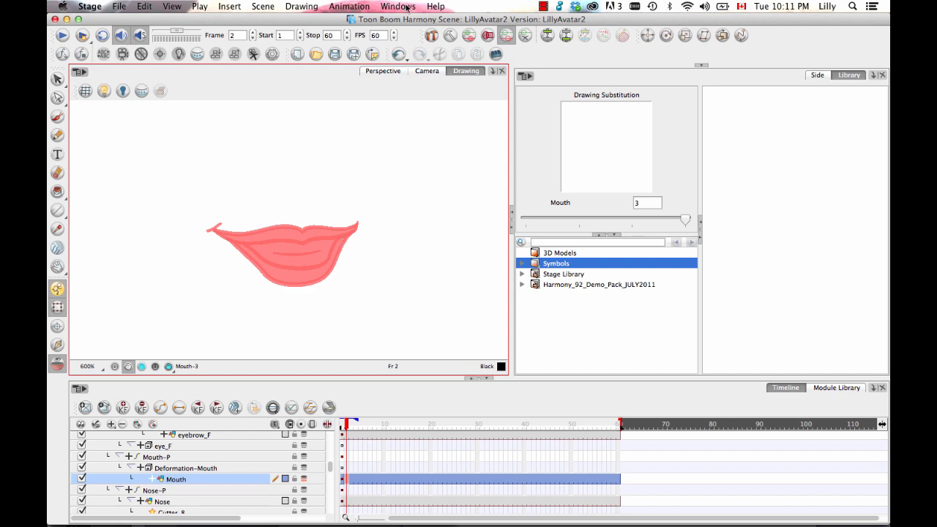
# Open the Harmony help in the browser and show the mouth shape chart on the Stage User Guide's Lip-sync page, under Sound.
pyautogui.click(436, 7)
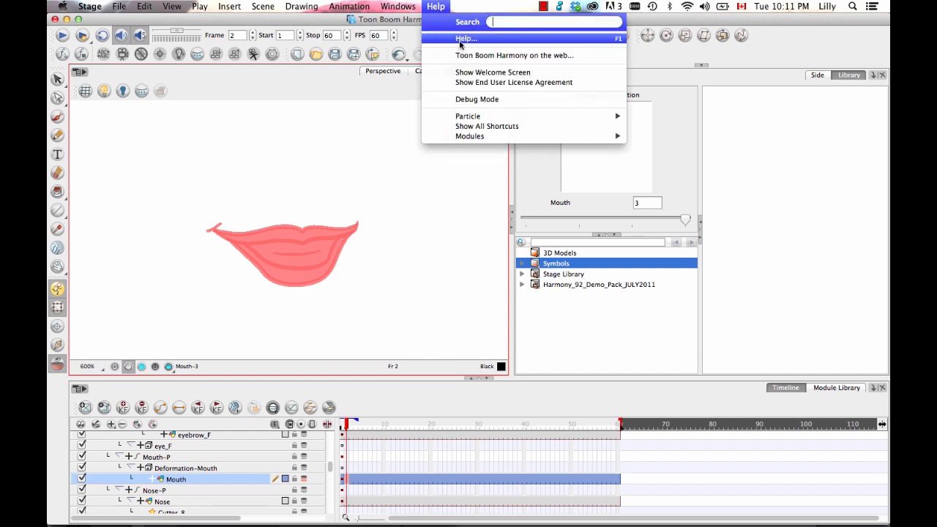
pyautogui.click(461, 38)
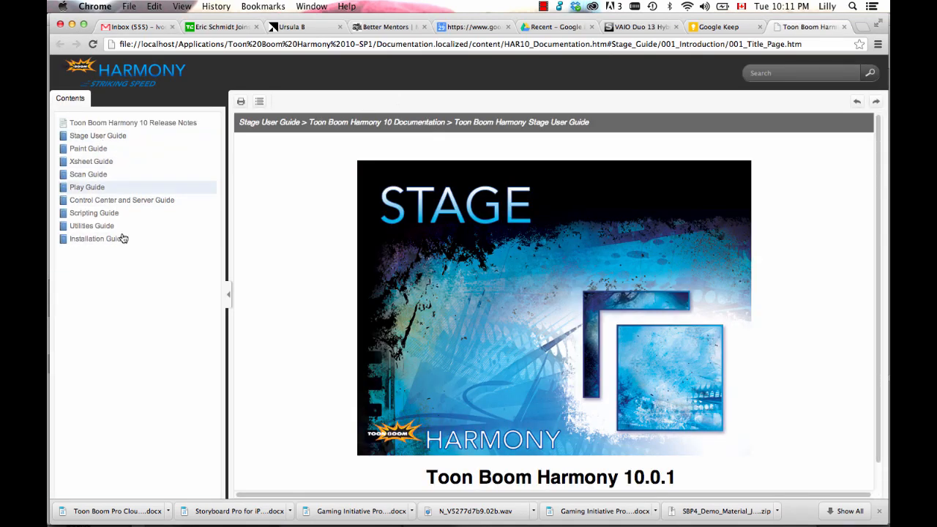
pyautogui.click(103, 136)
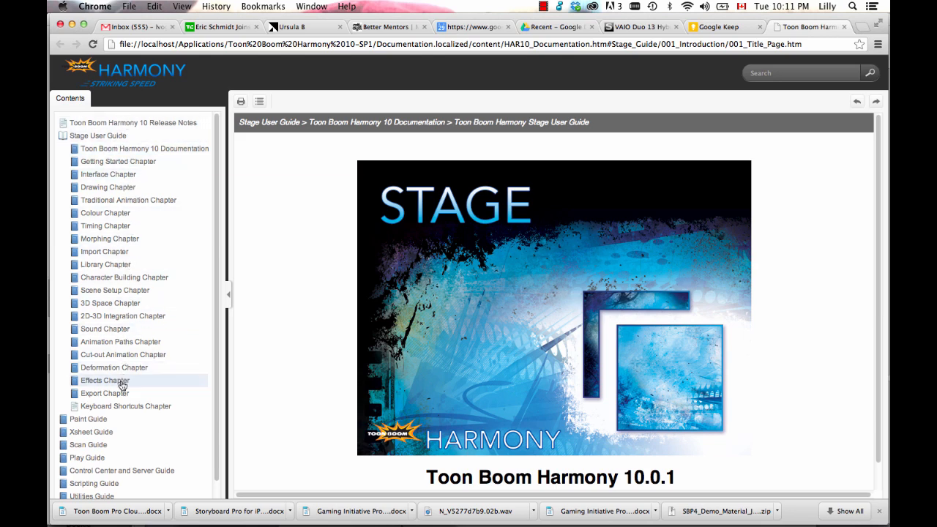
pyautogui.click(126, 330)
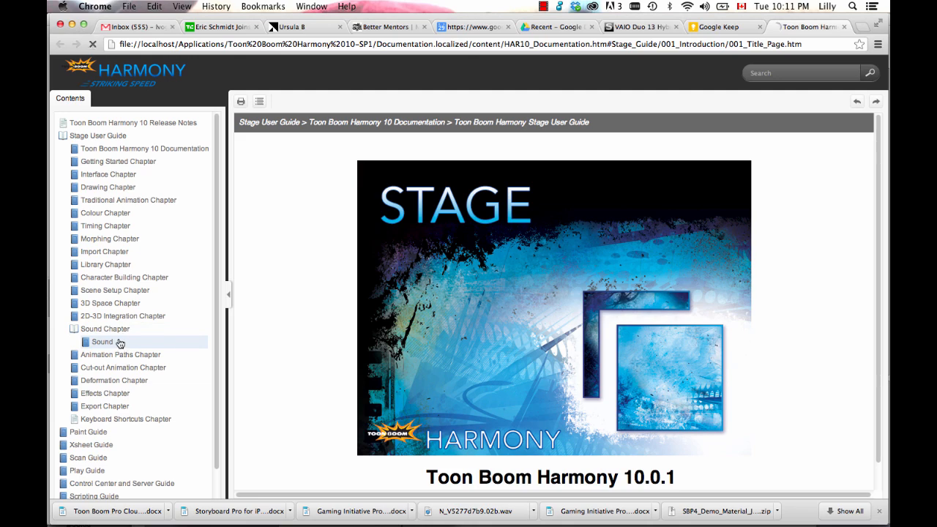
pyautogui.click(118, 342)
pyautogui.click(117, 444)
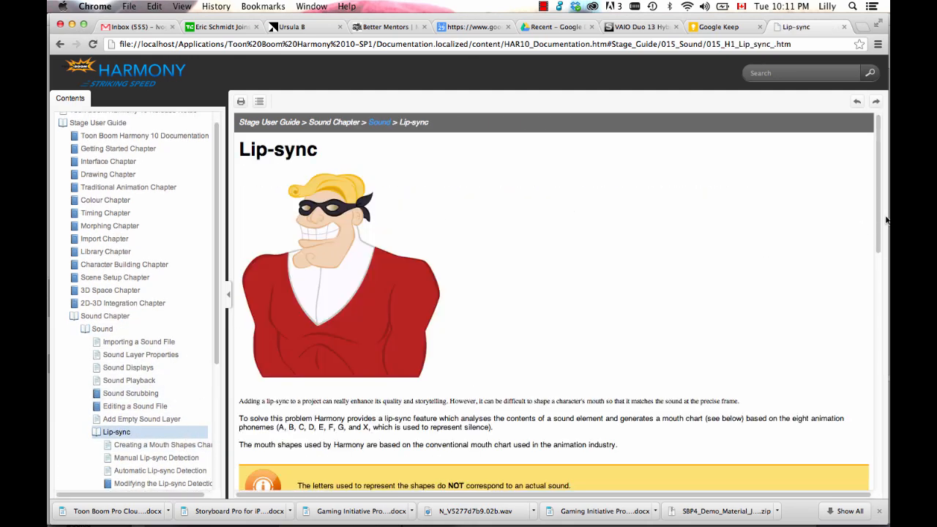
pyautogui.moveTo(878, 216); pyautogui.dragTo(861, 389)
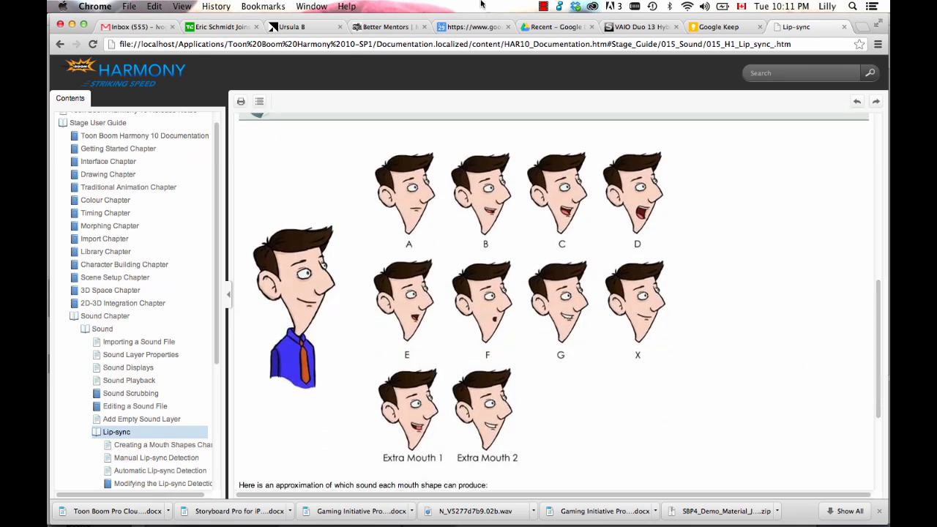
# Arrange the Harmony window beside the browser so the mouth shape chart stays visible next to the Drawing view.
pyautogui.moveTo(482, 19); pyautogui.dragTo(683, 9)
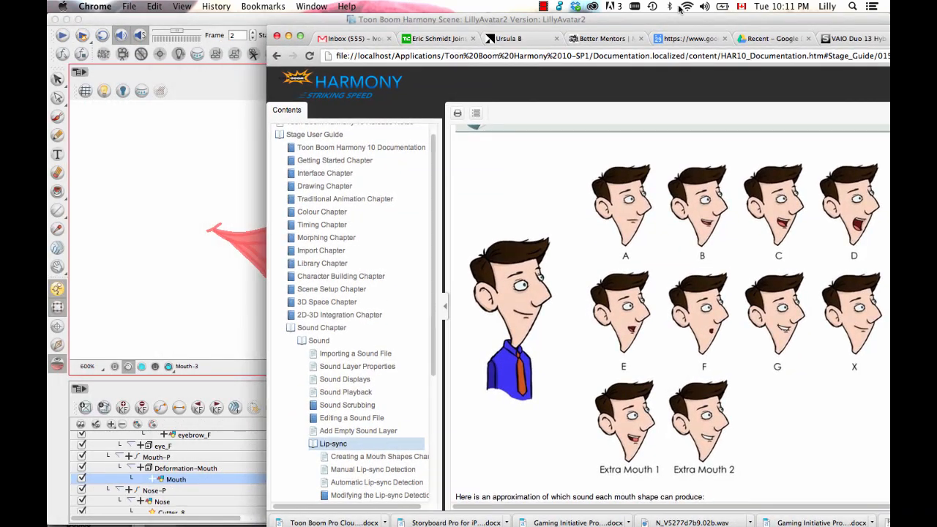
pyautogui.click(250, 164)
pyautogui.moveTo(887, 229); pyautogui.dragTo(532, 224)
pyautogui.click(318, 230)
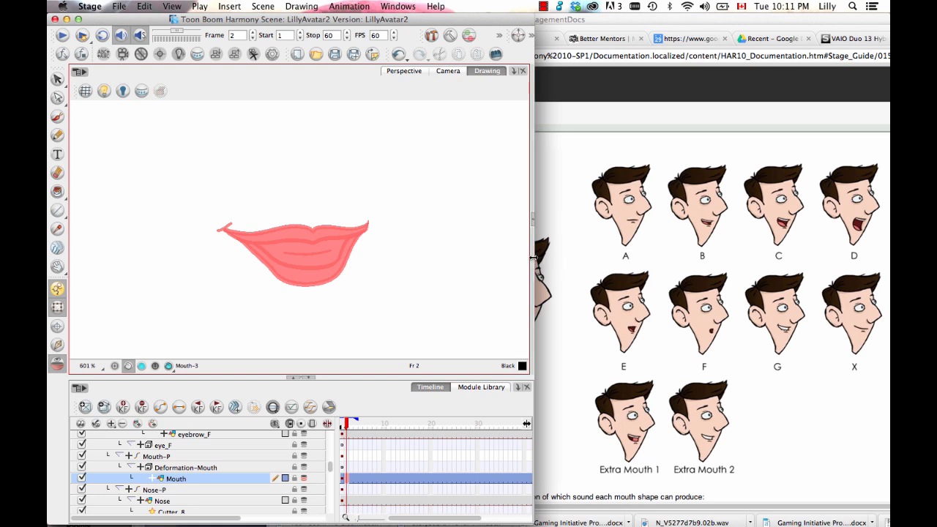
pyautogui.moveTo(538, 246); pyautogui.dragTo(566, 250)
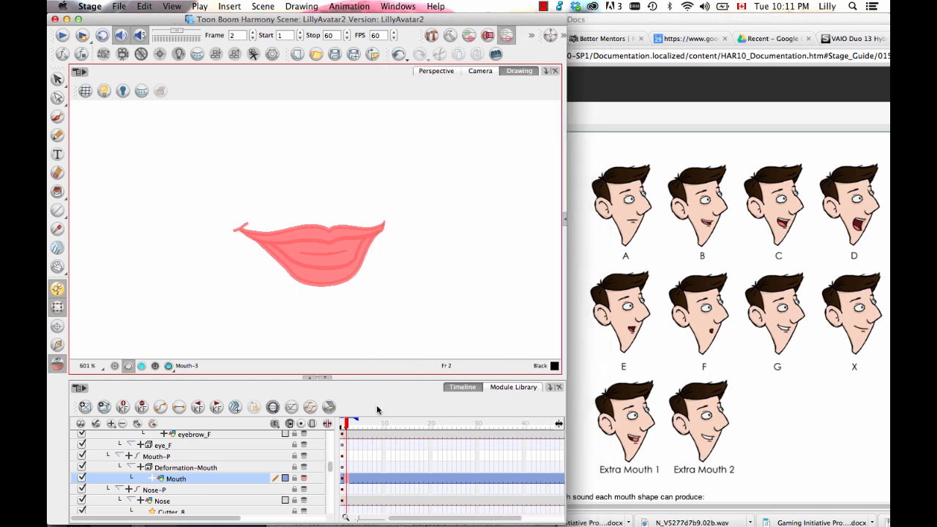
# Select the Pencil tool and compare the frame 1 mouth with its onion skin on frame 2.
pyautogui.click(57, 134)
pyautogui.press(',')
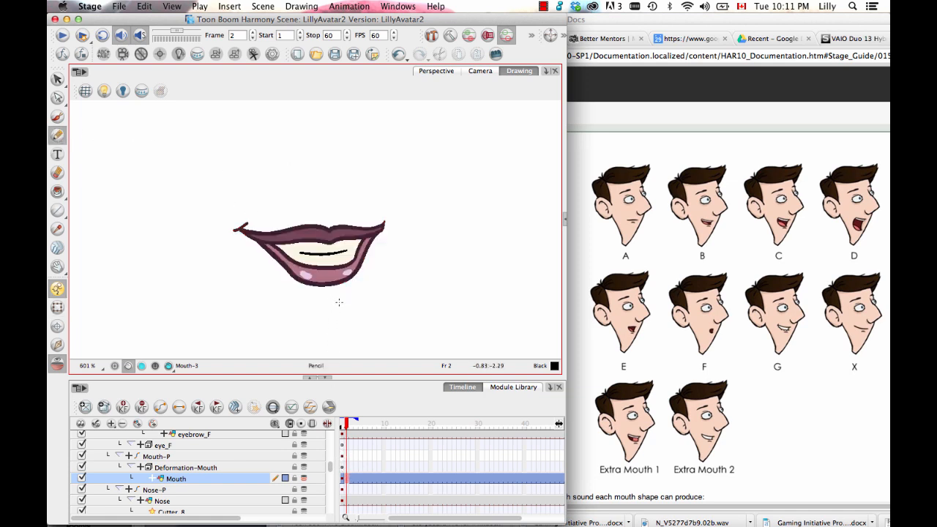
pyautogui.press('.')
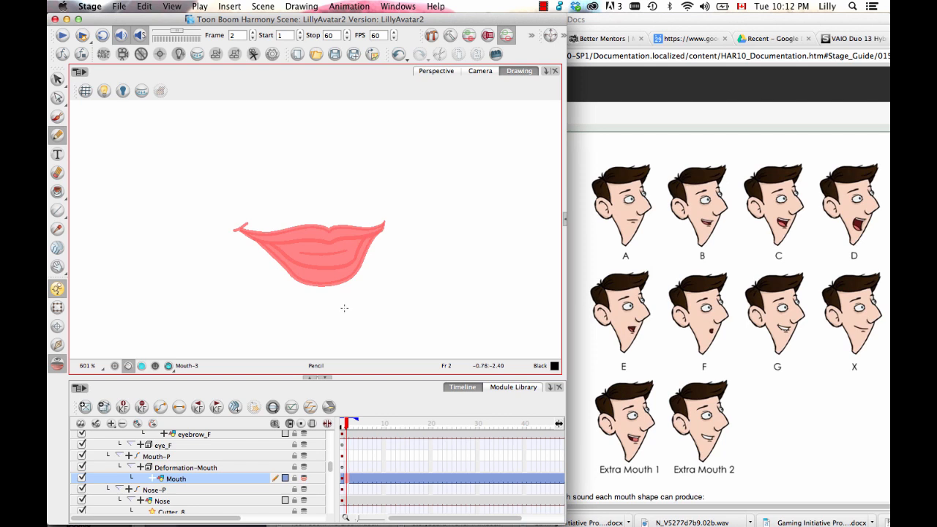
# Test two black pencil strokes beside the mouth on frame 1 and undo them.
pyautogui.press(',')
pyautogui.moveTo(452, 256); pyautogui.dragTo(448, 280)
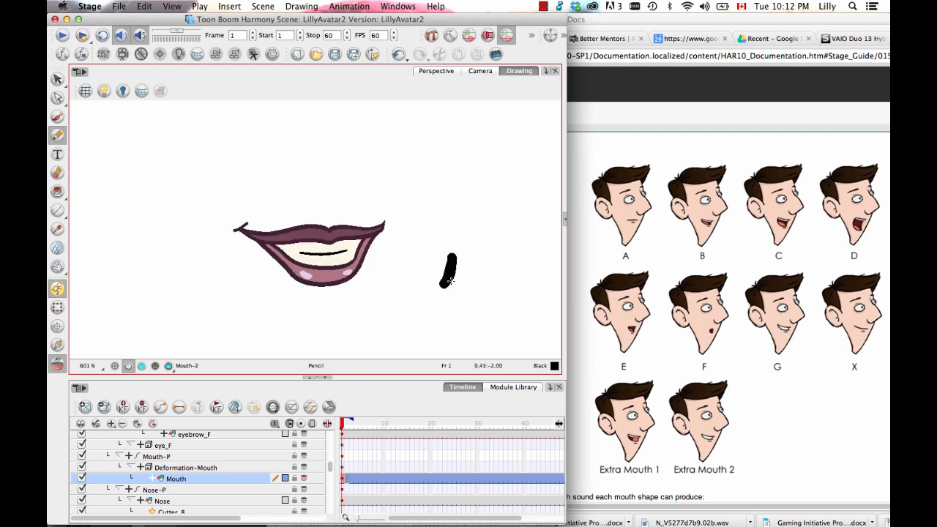
pyautogui.moveTo(500, 263); pyautogui.dragTo(502, 268)
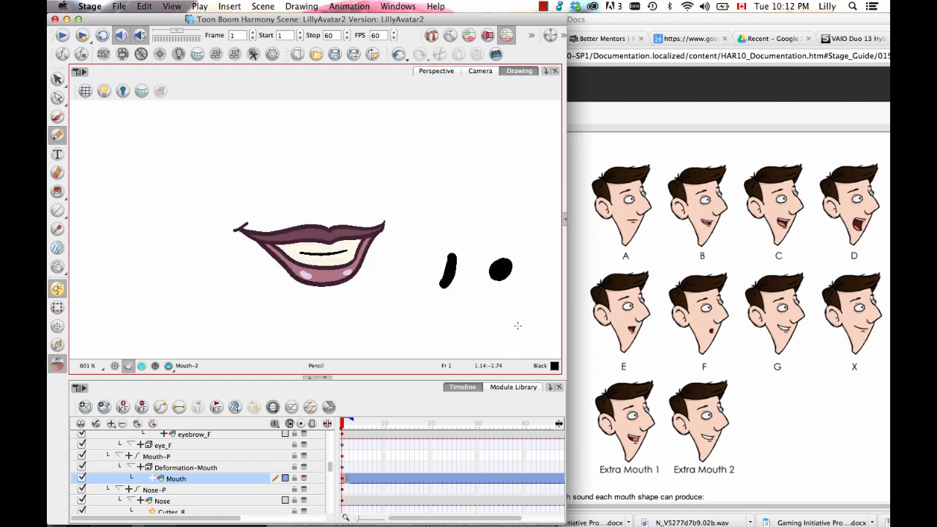
pyautogui.press('super+z')
pyautogui.press('super+z')
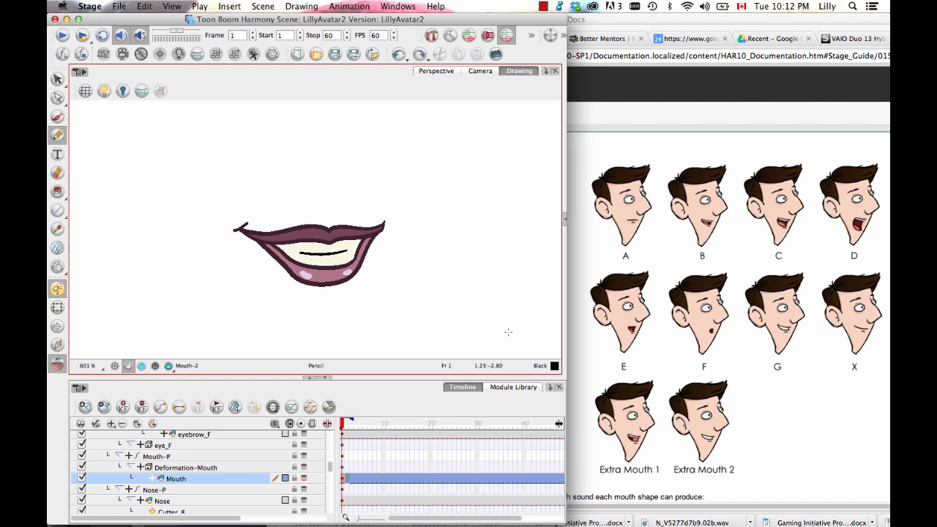
# Pick up the Lips colour from the mouth outline on frame 1 and resize the pencil to match the outline's thickness.
pyautogui.press('.')
pyautogui.press(',')
pyautogui.press('alt')
pyautogui.keyDown('alt'); pyautogui.click(338, 281); pyautogui.keyUp('alt')
pyautogui.press('o')
pyautogui.moveTo(337, 285); pyautogui.dragTo(329, 286)
# Test the pencil by drawing the letters D and O beside the frame 1 mouth, and undo the strokes.
pyautogui.moveTo(442, 141)
pyautogui.mouseDown()
pyautogui.moveTo(442, 162)
pyautogui.moveTo(478, 149)
pyautogui.moveTo(442, 169)
pyautogui.mouseUp()
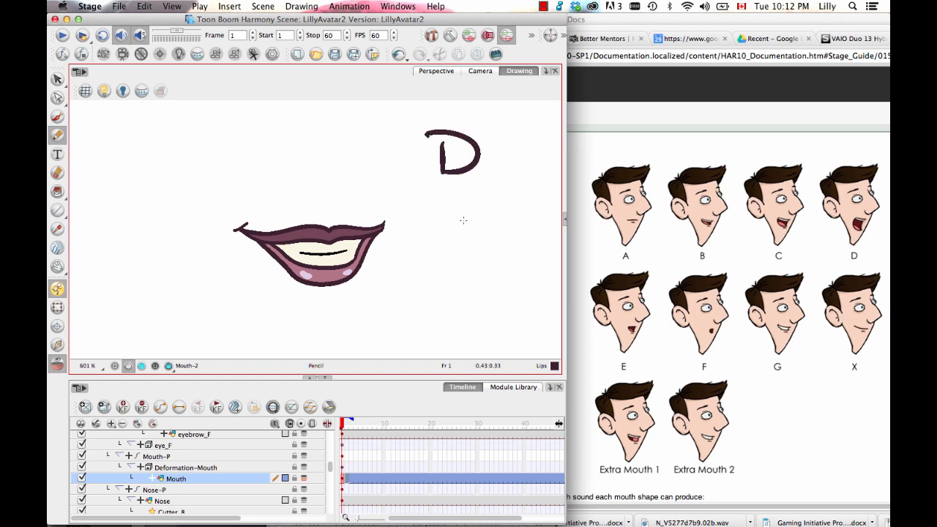
pyautogui.moveTo(462, 210); pyautogui.dragTo(478, 214)
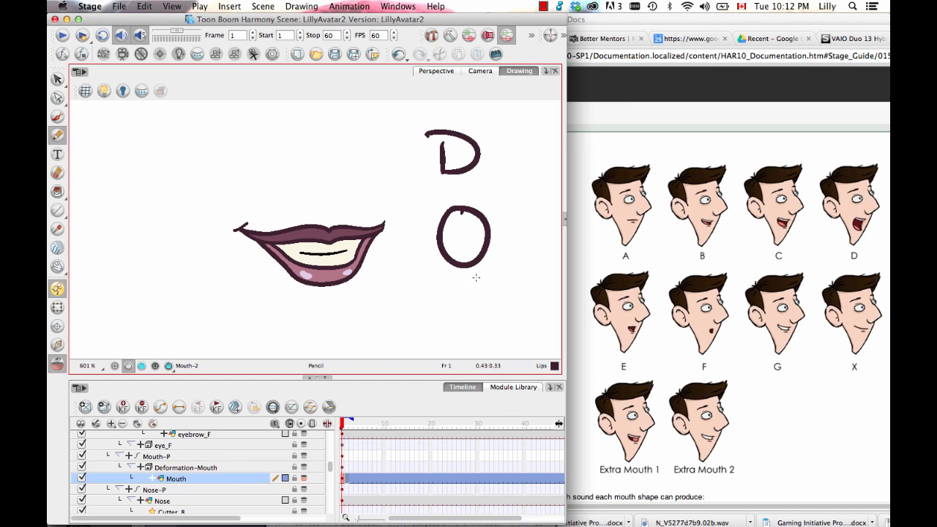
pyautogui.press('super+z')
pyautogui.press('super+z')
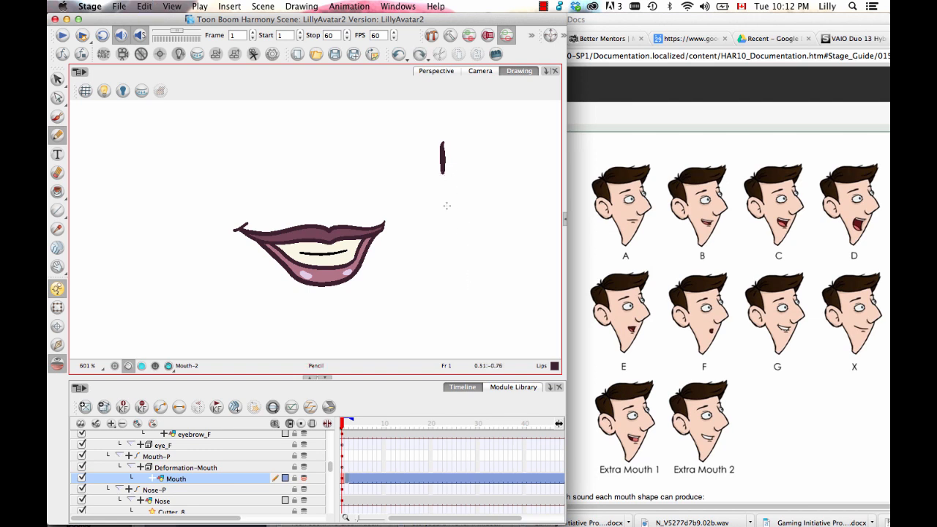
pyautogui.press('super+z')
# Substitute the drawing Mouth-1 on frame 2 of the Mouth layer.
pyautogui.press('.')
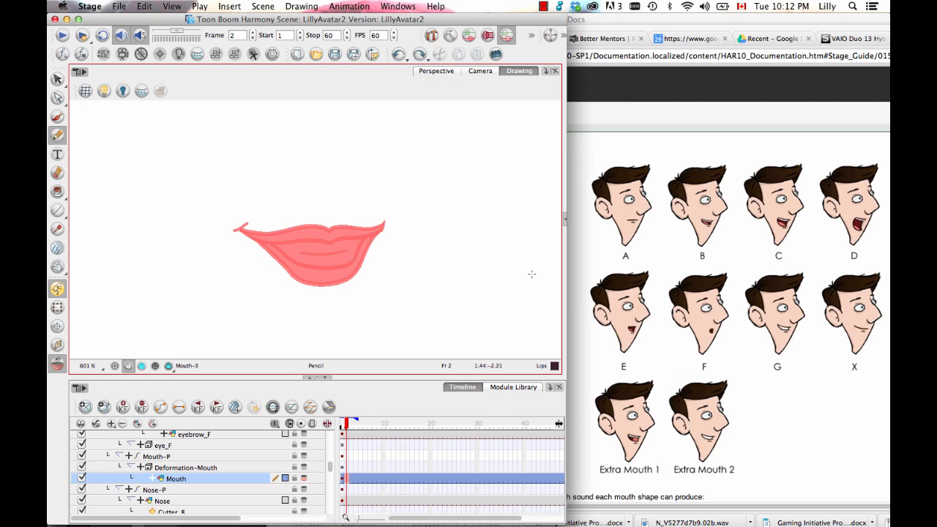
pyautogui.click(350, 480)
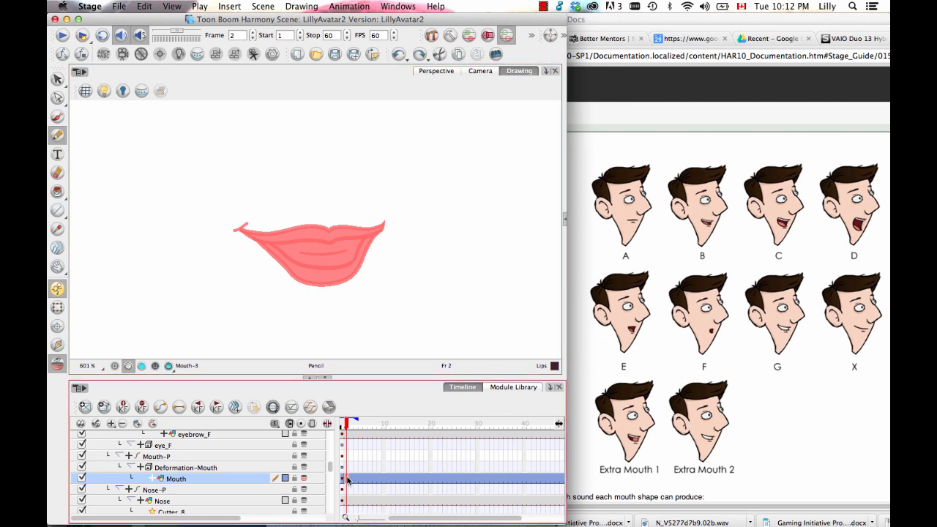
pyautogui.press('[')
pyautogui.press('[')
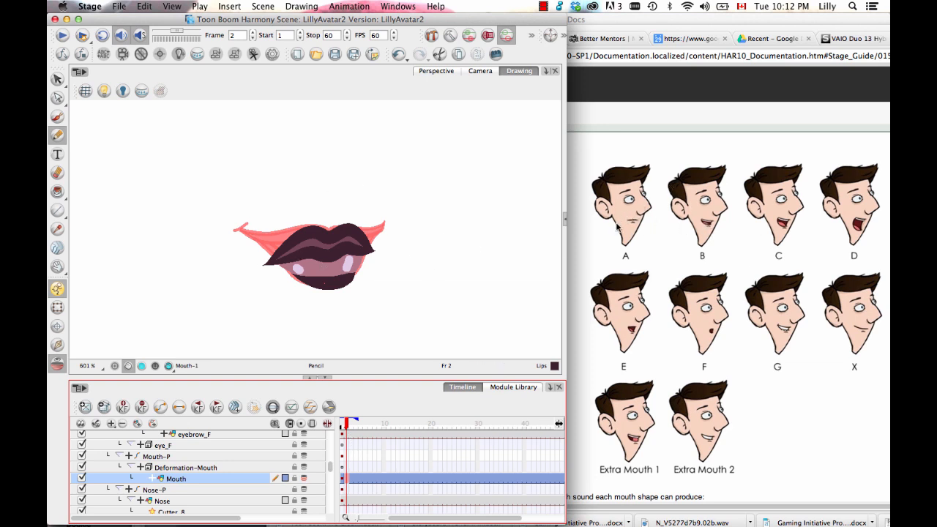
# Create an empty drawing on frame 3 of the Mouth layer and pencil the upper lip's outline over the onion skin.
pyautogui.click(352, 478)
pyautogui.click(83, 412)
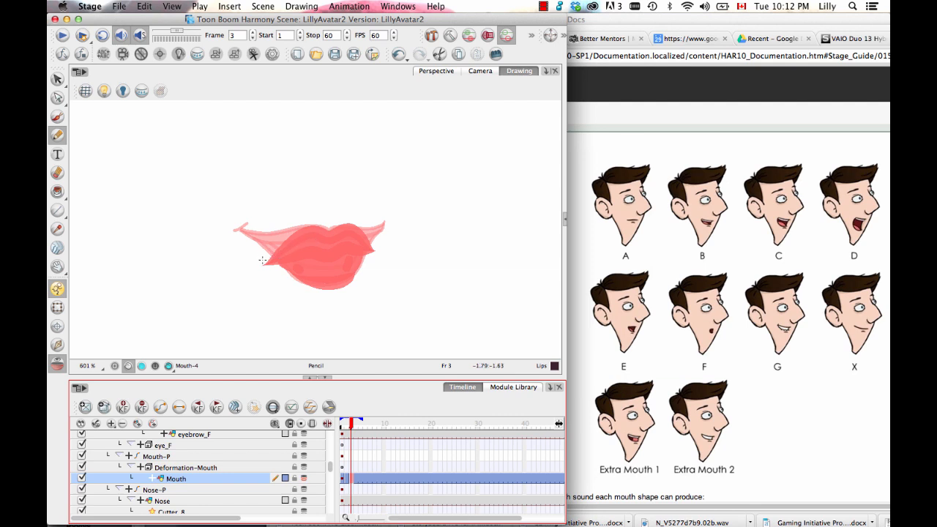
pyautogui.moveTo(262, 260)
pyautogui.mouseDown()
pyautogui.moveTo(304, 231)
pyautogui.moveTo(329, 248)
pyautogui.mouseUp()
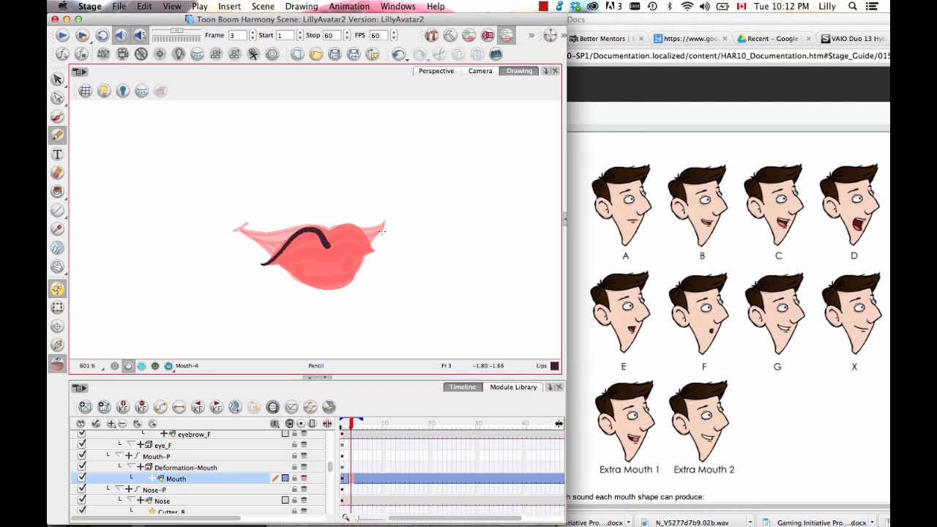
pyautogui.press('super+z')
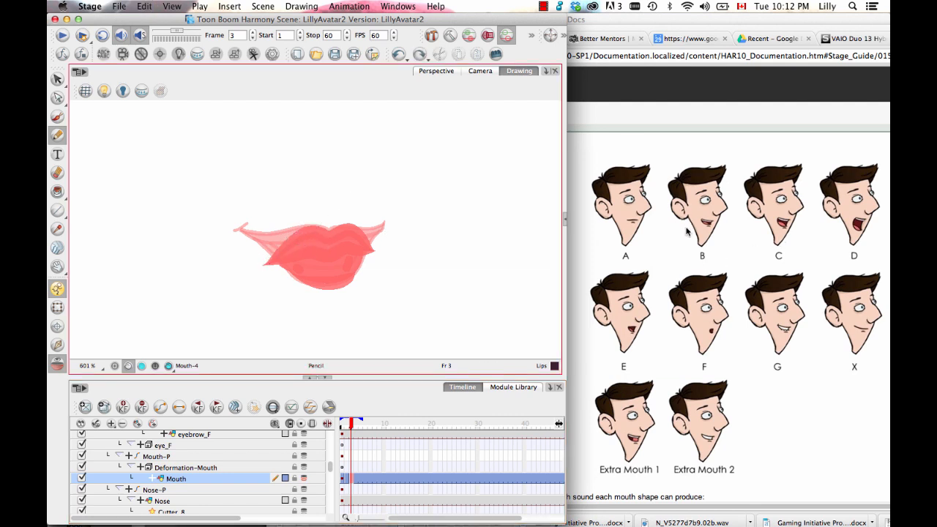
pyautogui.moveTo(265, 260)
pyautogui.mouseDown()
pyautogui.moveTo(316, 224)
pyautogui.moveTo(353, 226)
pyautogui.moveTo(377, 254)
pyautogui.mouseUp()
pyautogui.moveTo(272, 262); pyautogui.dragTo(378, 252)
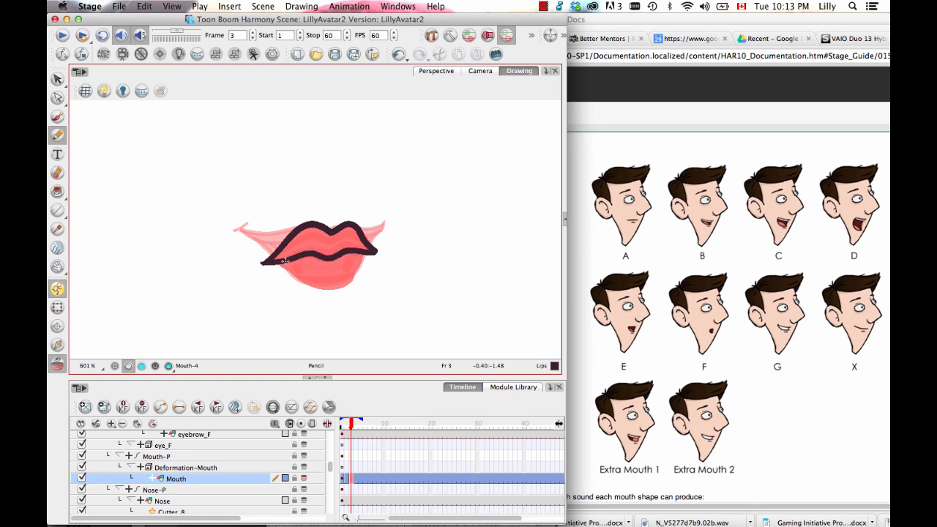
# Draw the curved underside of the mouth opening and the lower lip's outer contour on frame 3 with the Pencil tool.
pyautogui.moveTo(289, 260)
pyautogui.mouseDown()
pyautogui.moveTo(331, 273)
pyautogui.moveTo(358, 251)
pyautogui.mouseUp()
pyautogui.press('super+z')
pyautogui.moveTo(289, 261)
pyautogui.mouseDown()
pyautogui.moveTo(322, 276)
pyautogui.moveTo(359, 253)
pyautogui.mouseUp()
pyautogui.moveTo(266, 264)
pyautogui.mouseDown()
pyautogui.moveTo(308, 295)
pyautogui.moveTo(335, 297)
pyautogui.moveTo(358, 287)
pyautogui.moveTo(367, 251)
pyautogui.mouseUp()
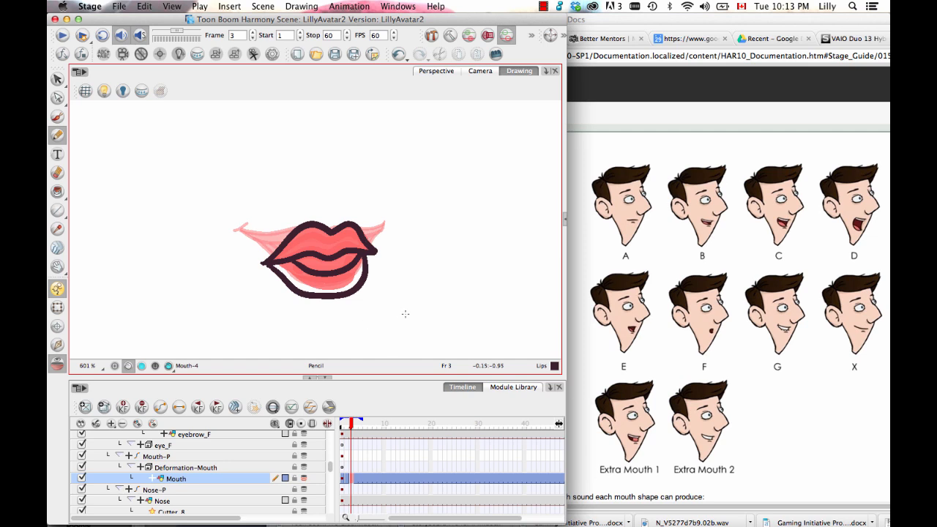
# Flip between frames 2 and 3 to compare the mouths, and delete the lower lip's outer contour on frame 3.
pyautogui.press(',')
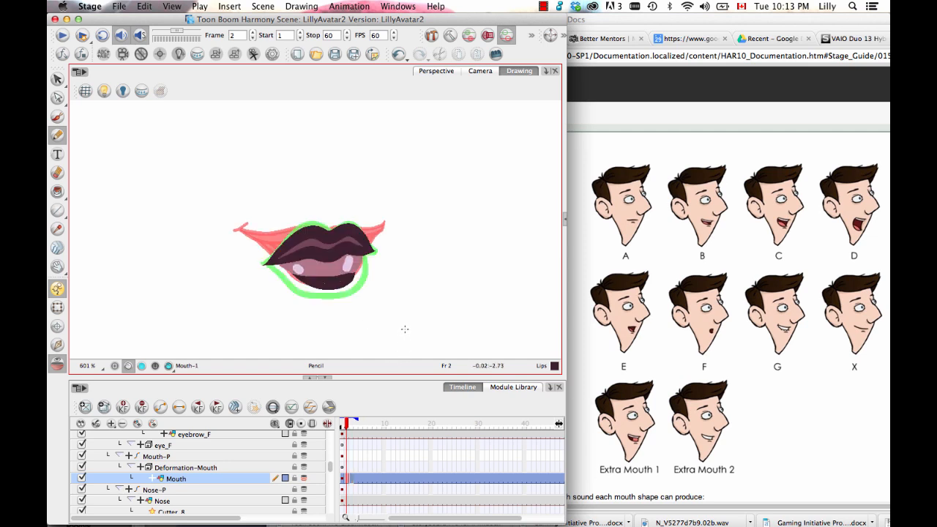
pyautogui.press('.')
pyautogui.press(',')
pyautogui.press('.')
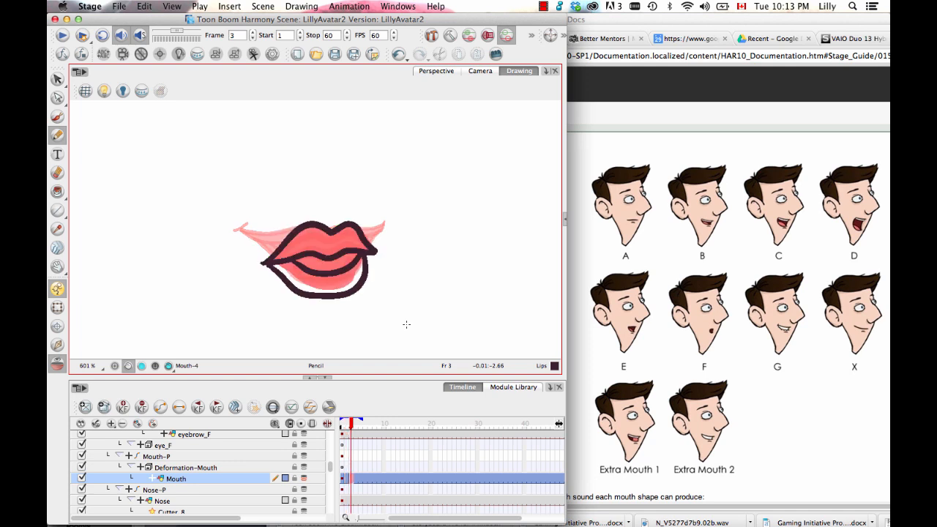
pyautogui.press(',')
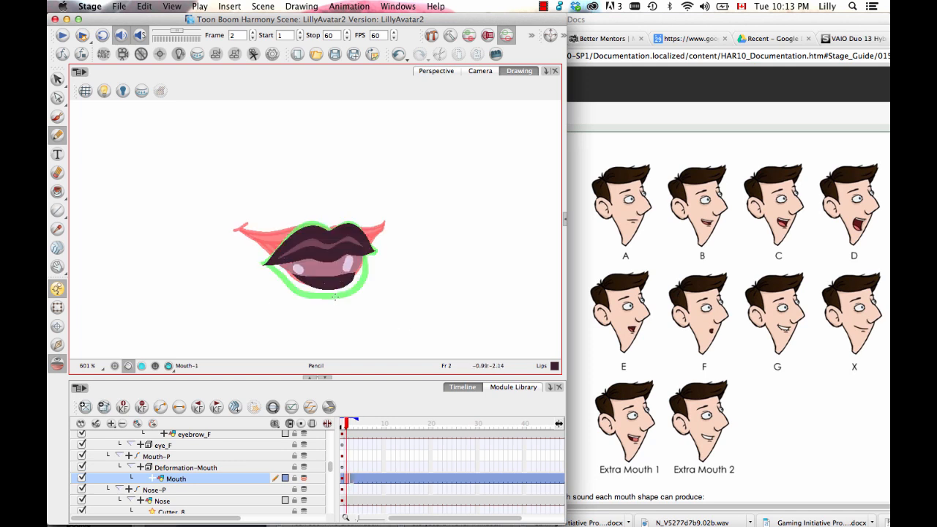
pyautogui.press('.')
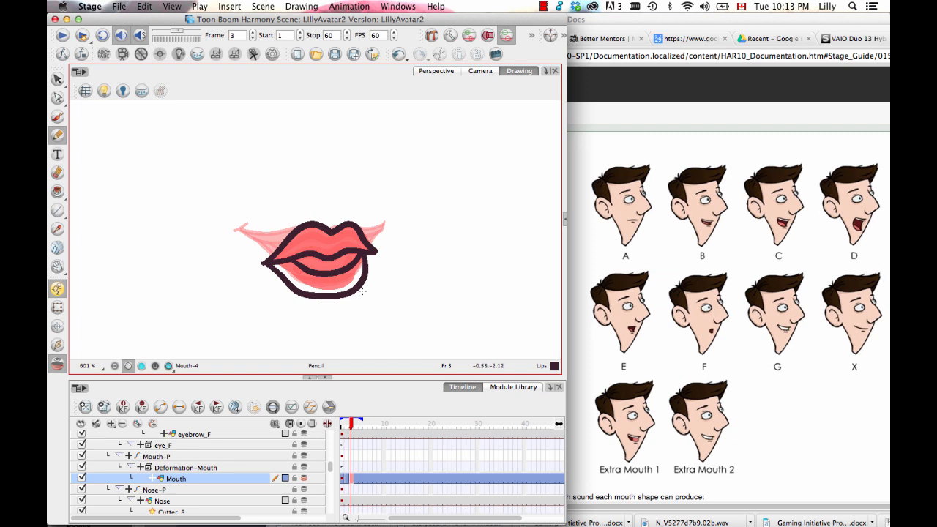
pyautogui.click(57, 79)
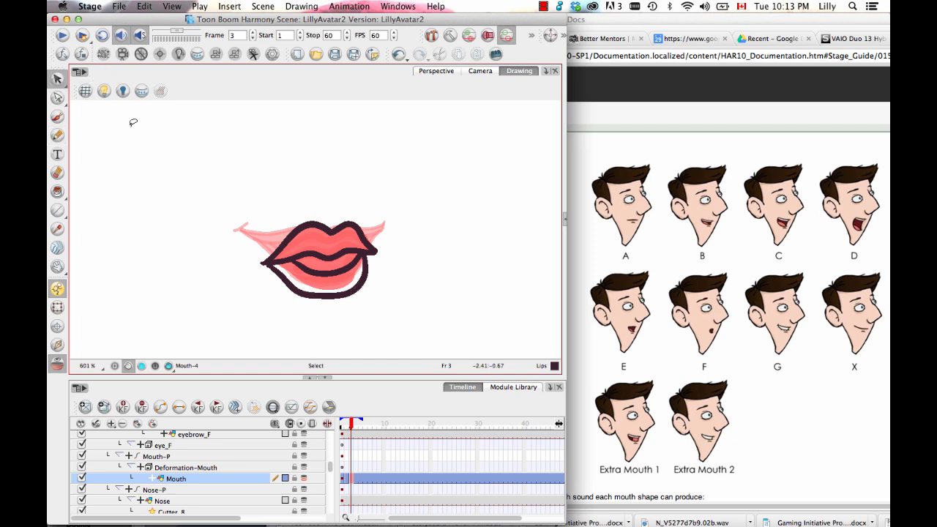
pyautogui.click(330, 294)
pyautogui.press('Delete')
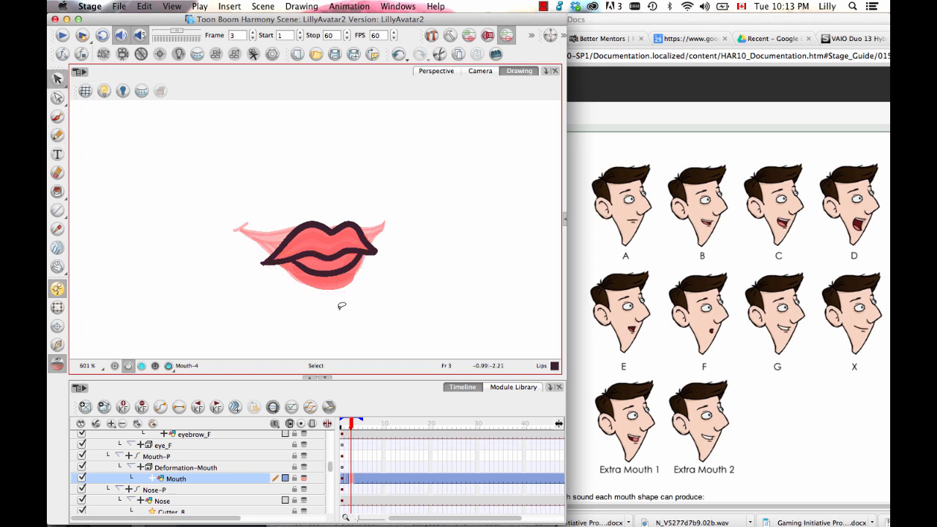
# Copy the lower lip artwork from frame 2 into frame 3, keeping only its dark bottom shape without the light fill.
pyautogui.click(337, 284)
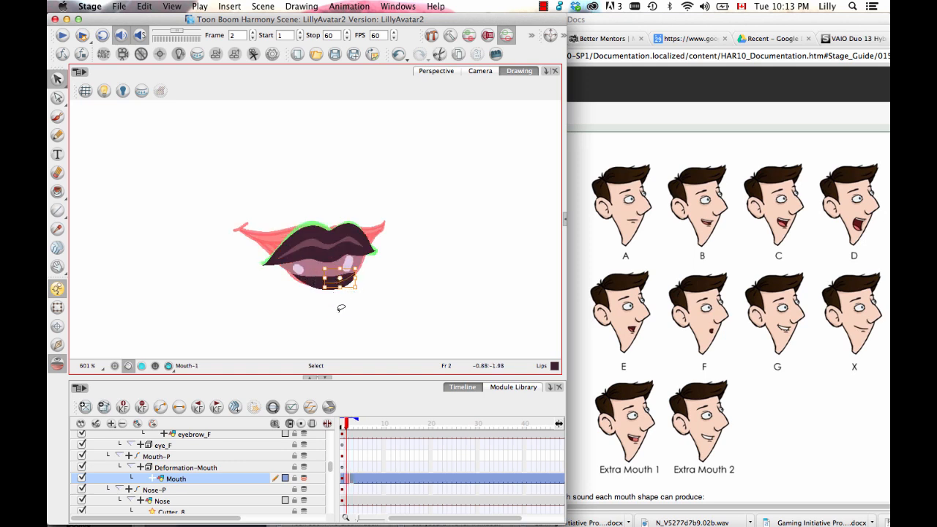
pyautogui.press('Delete')
pyautogui.moveTo(350, 292)
pyautogui.mouseDown()
pyautogui.moveTo(327, 296)
pyautogui.moveTo(326, 269)
pyautogui.moveTo(296, 295)
pyautogui.moveTo(357, 276)
pyautogui.mouseUp()
pyautogui.click(320, 309)
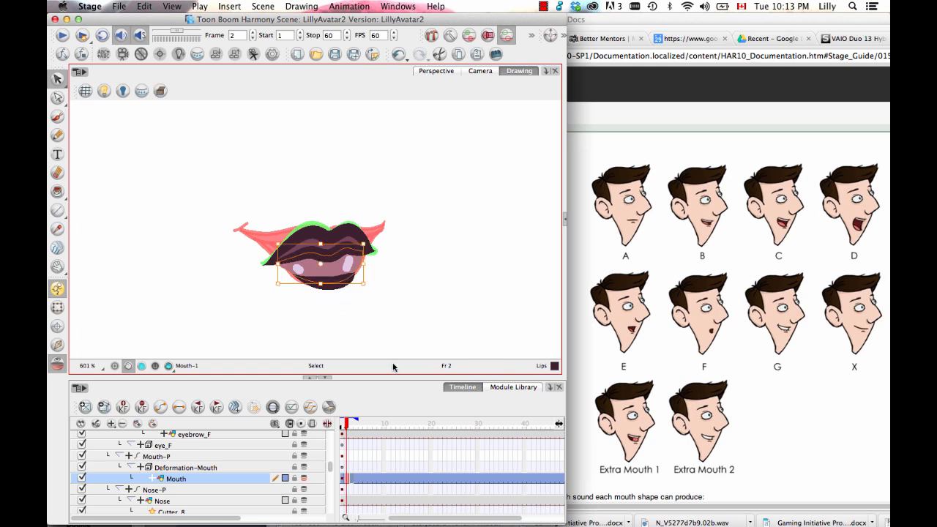
pyautogui.click(352, 423)
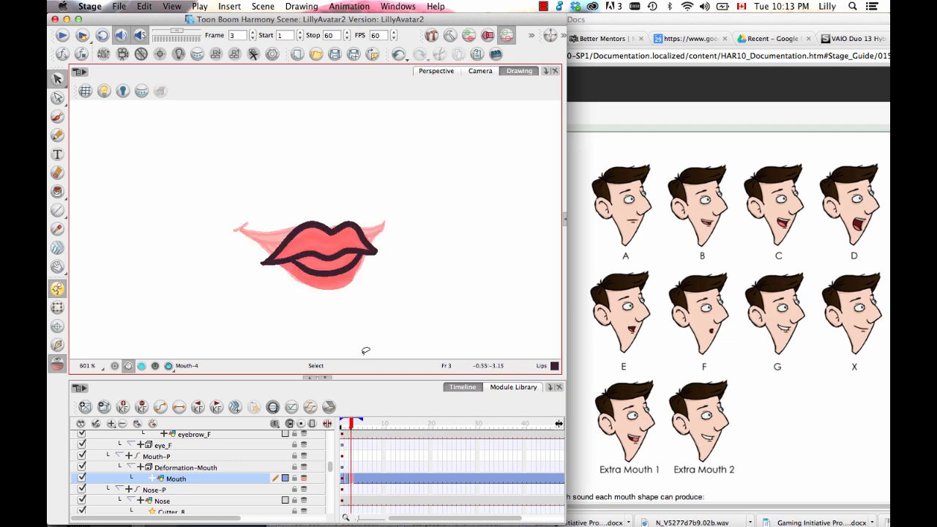
pyautogui.press('super+v')
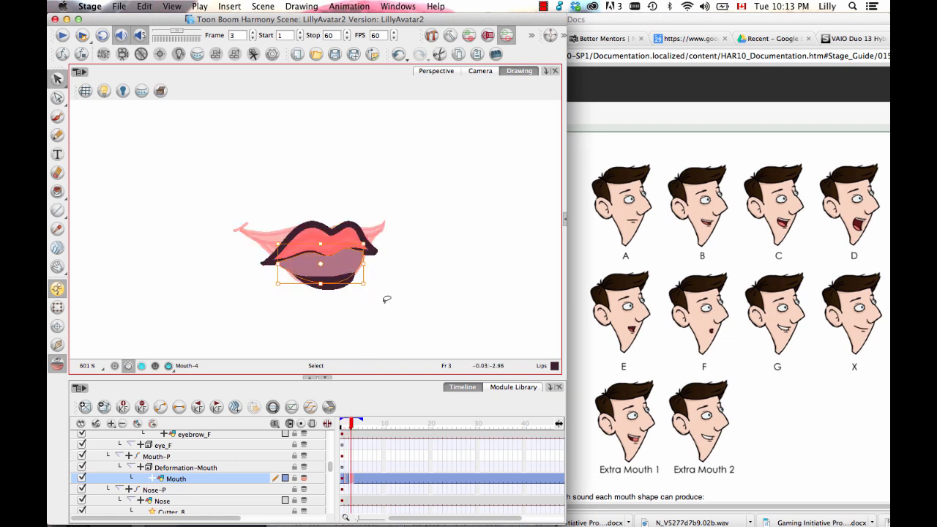
pyautogui.click(364, 212)
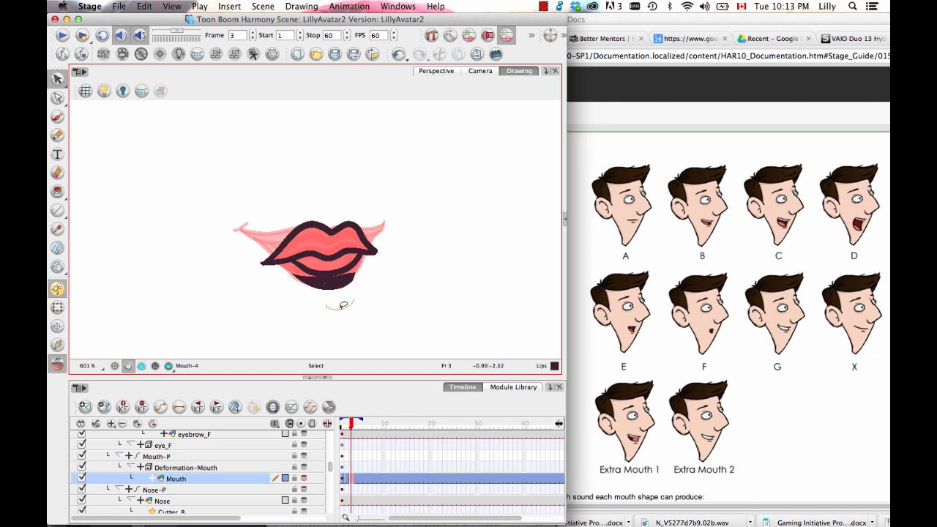
# Select both halves of the dark lower lip shape on frame 3 and nudge them down below the mouth outline.
pyautogui.click(340, 286)
pyautogui.moveTo(310, 315)
pyautogui.mouseDown()
pyautogui.moveTo(364, 308)
pyautogui.moveTo(308, 315)
pyautogui.mouseUp()
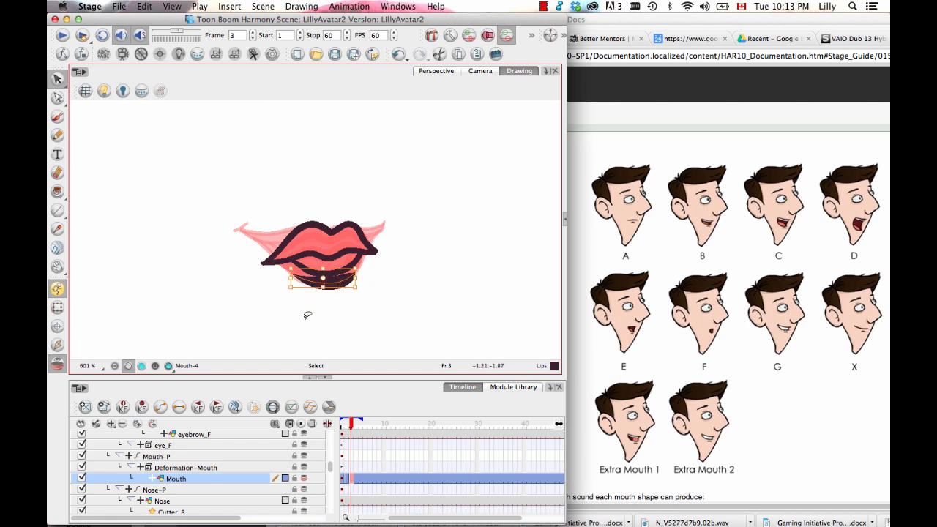
pyautogui.press('Down')
pyautogui.press('Down')
pyautogui.press('Down')
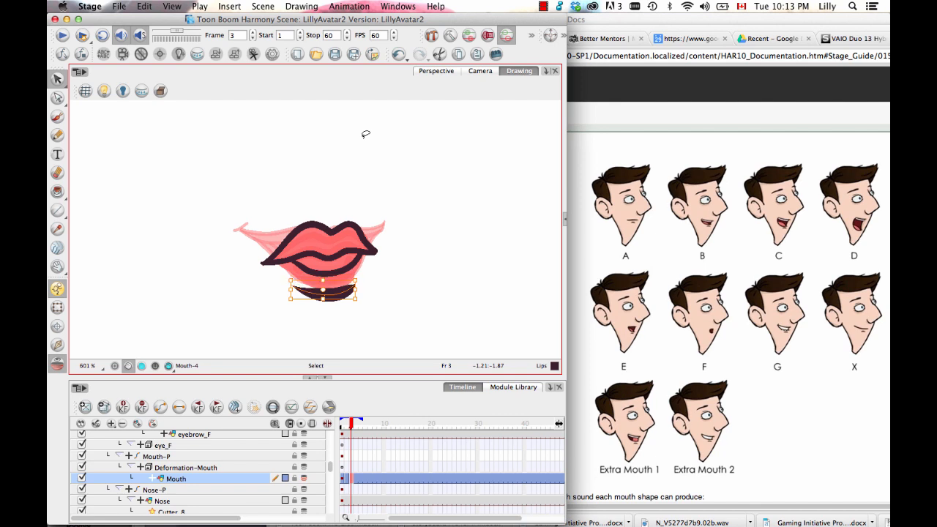
pyautogui.click(234, 301)
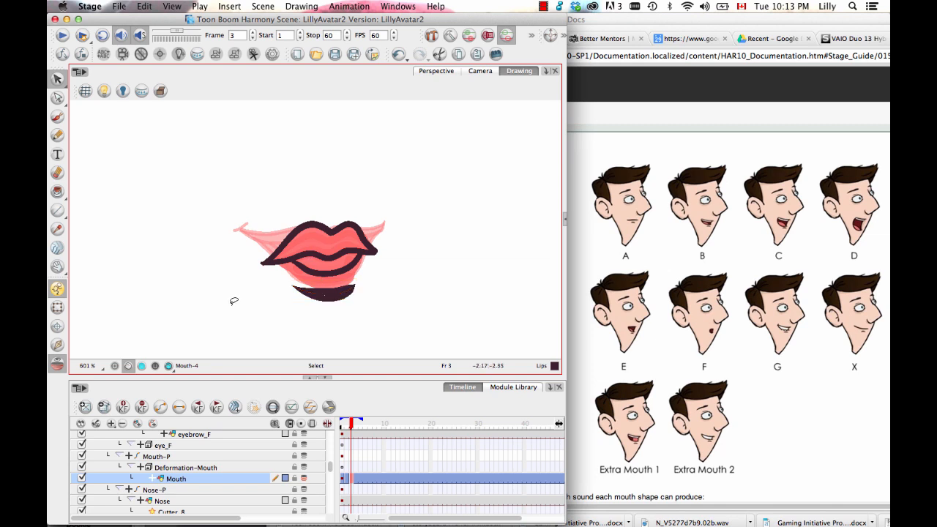
# Connect the mouth corners to the ends of the dark lower lip shape on frame 3 using the Stroke tool.
pyautogui.click(59, 210)
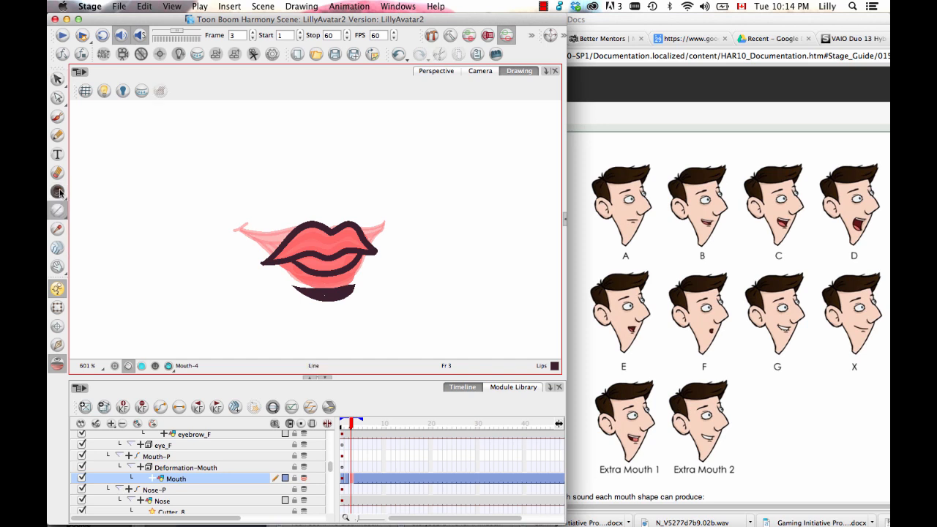
pyautogui.moveTo(59, 192); pyautogui.dragTo(104, 249)
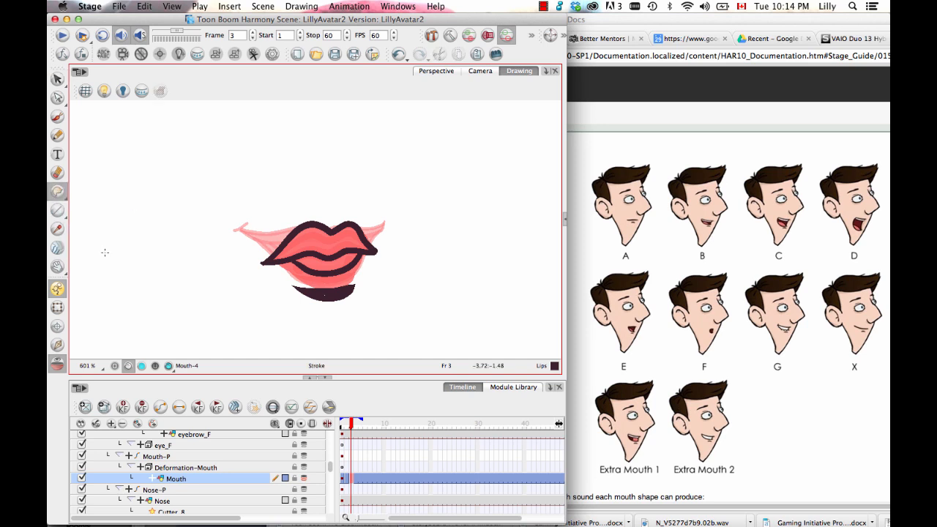
pyautogui.press('super+a')
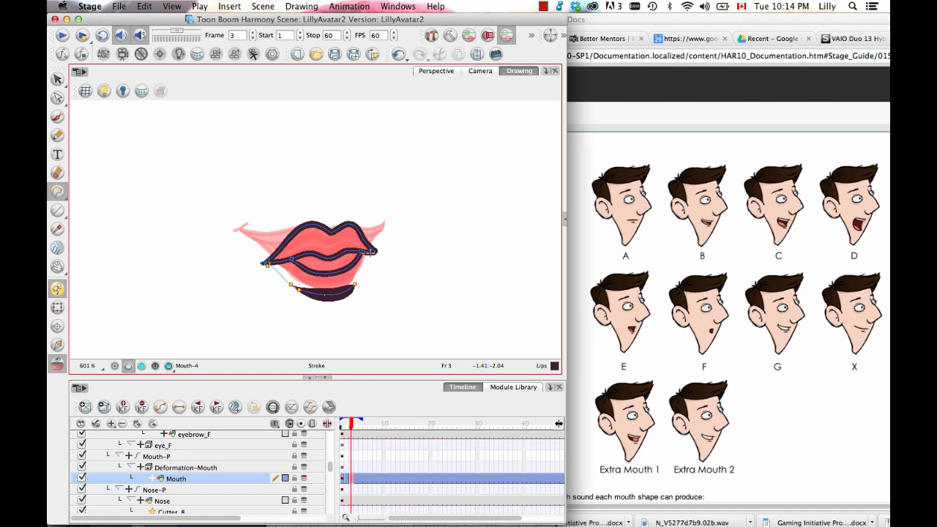
pyautogui.moveTo(364, 282); pyautogui.dragTo(351, 289)
pyautogui.hotkey('ctrl', 'z')
pyautogui.moveTo(367, 258); pyautogui.dragTo(367, 243)
pyautogui.moveTo(390, 298); pyautogui.dragTo(388, 291)
pyautogui.scroll(4, 339, 289)
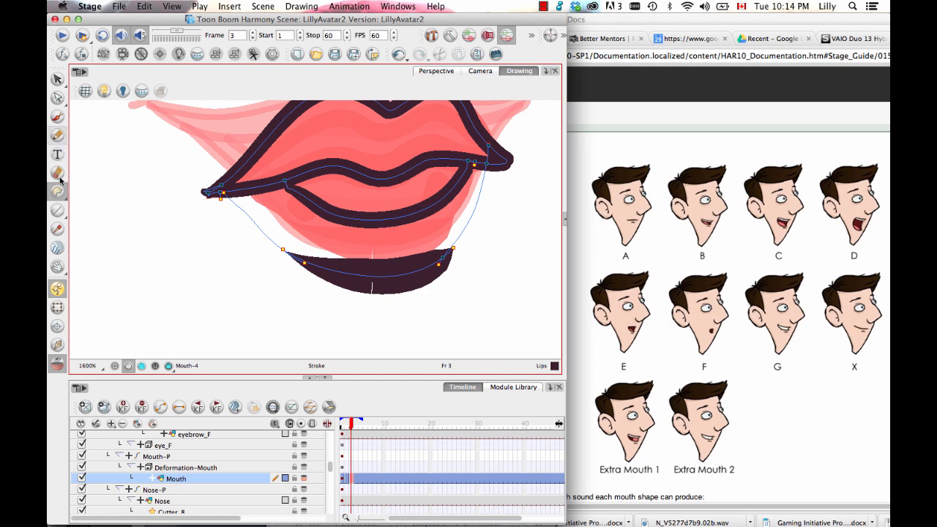
# Smooth the stroke joining the left mouth corner to the dark lower lip shape with the Contour Editor.
pyautogui.click(57, 96)
pyautogui.moveTo(304, 264); pyautogui.dragTo(306, 263)
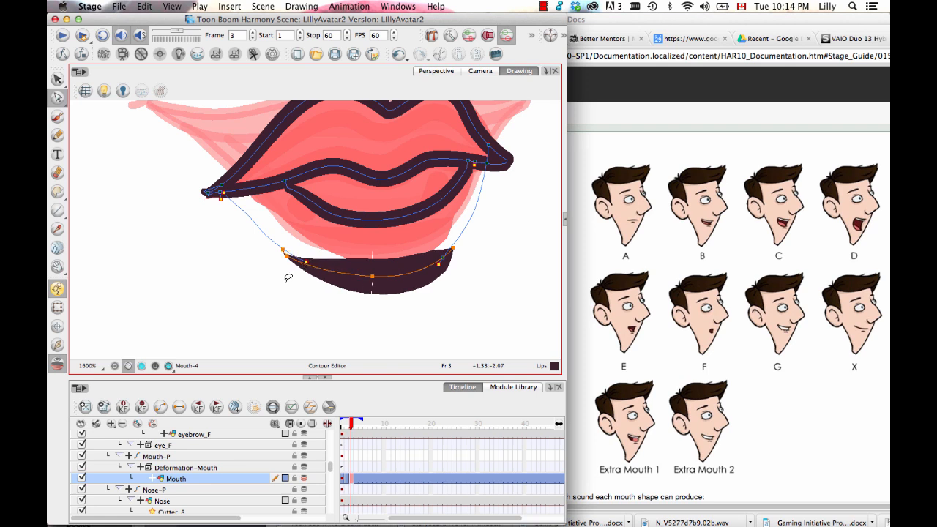
pyautogui.press('super+z')
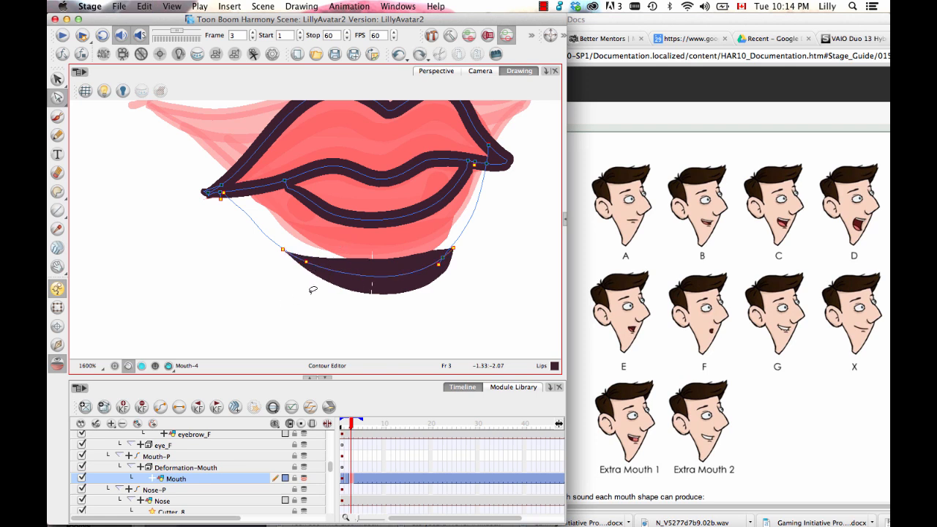
pyautogui.moveTo(284, 299); pyautogui.dragTo(290, 297)
pyautogui.press('2')
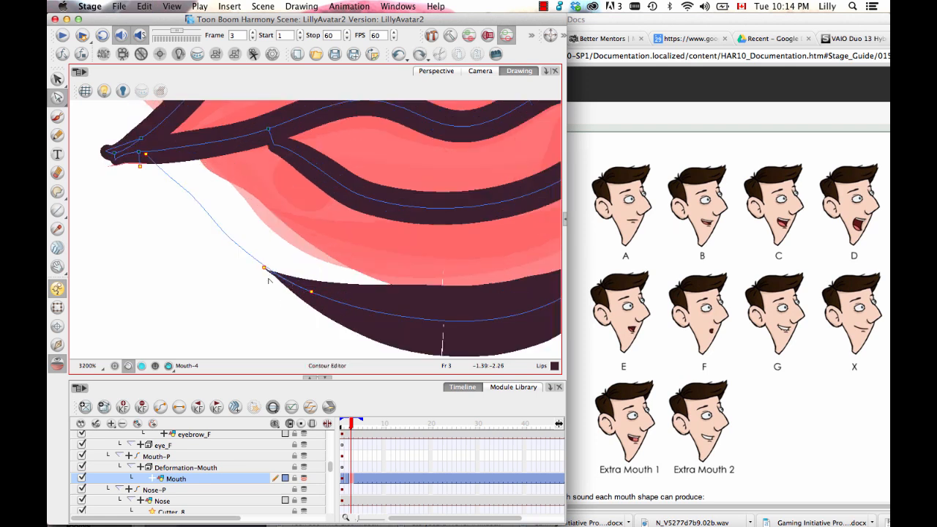
pyautogui.moveTo(182, 268)
pyautogui.mouseDown()
pyautogui.moveTo(199, 264)
pyautogui.moveTo(170, 222)
pyautogui.moveTo(209, 223)
pyautogui.moveTo(243, 260)
pyautogui.mouseUp()
pyautogui.press('Delete')
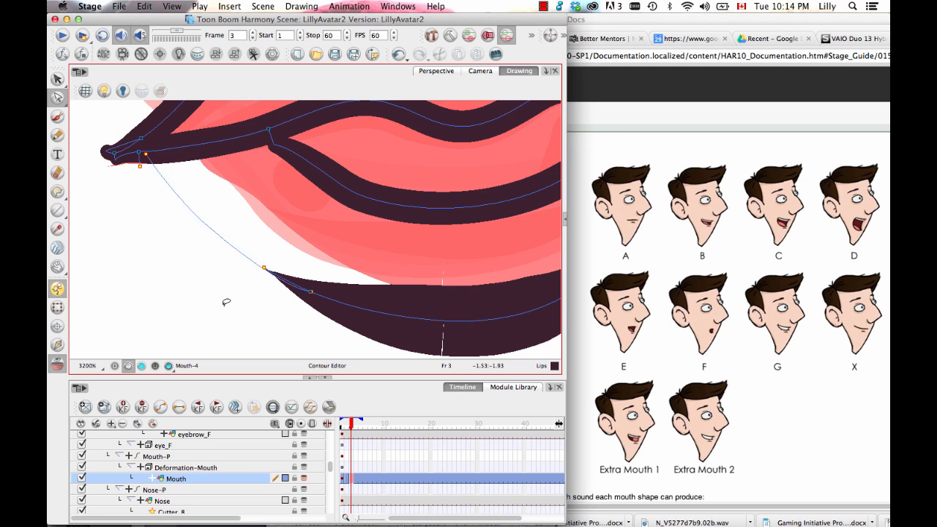
pyautogui.moveTo(226, 302); pyautogui.dragTo(210, 275)
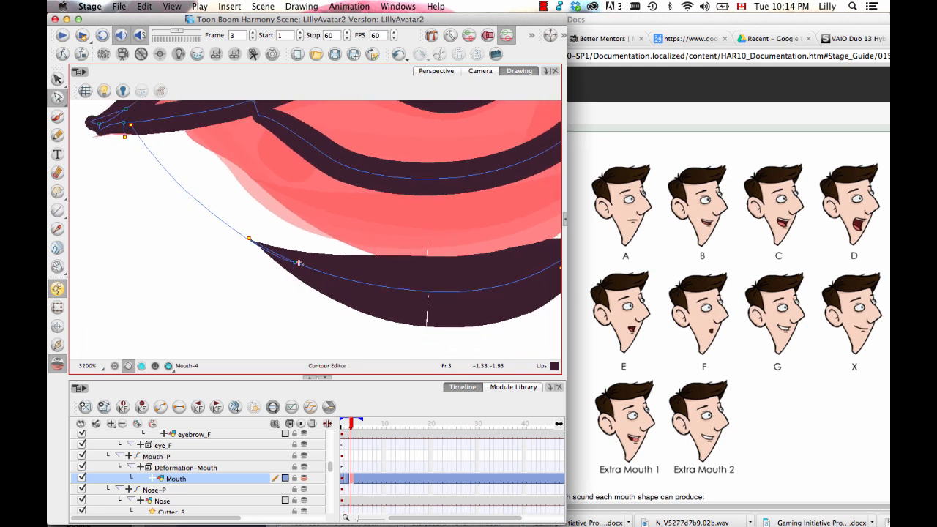
pyautogui.scroll(-3, 256, 310)
pyautogui.scroll(3, 264, 310)
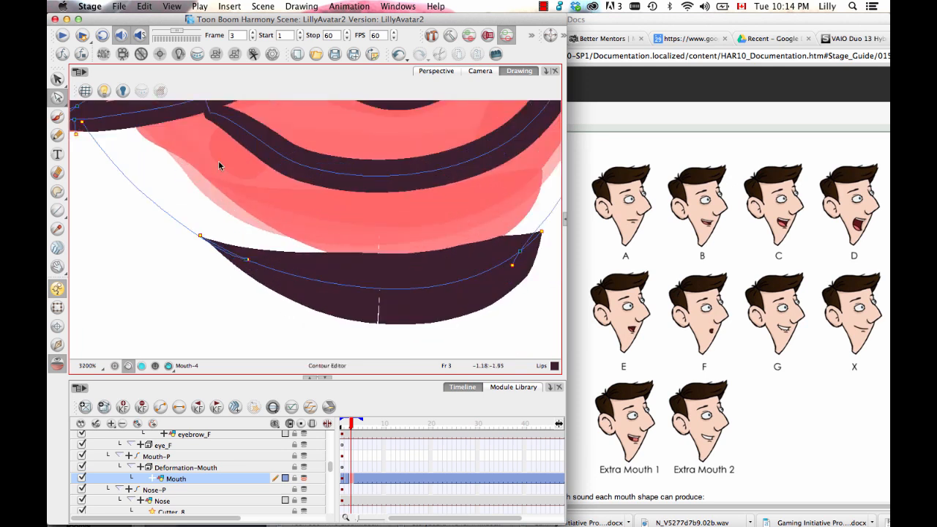
# Select the dark lower lip shape on frame 3, merge its two halves using the Select tool's properties, and deselect it.
pyautogui.click(57, 79)
pyautogui.moveTo(359, 339)
pyautogui.mouseDown()
pyautogui.moveTo(401, 254)
pyautogui.moveTo(345, 274)
pyautogui.mouseUp()
pyautogui.moveTo(469, 313); pyautogui.dragTo(417, 276)
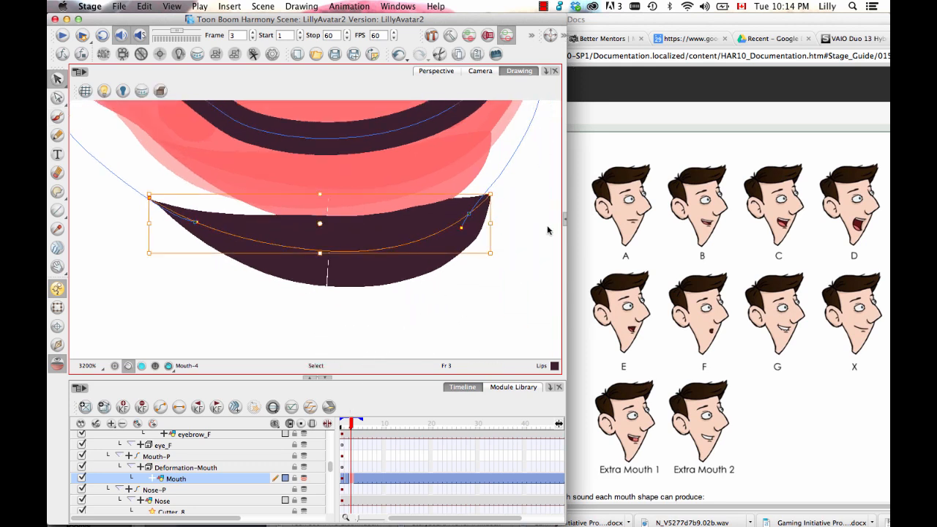
pyautogui.click(565, 222)
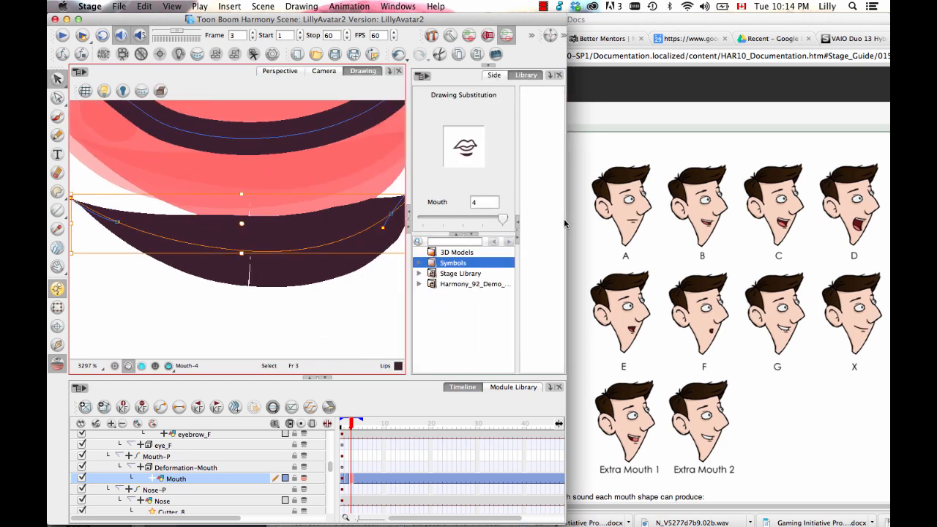
pyautogui.click(494, 66)
pyautogui.click(521, 73)
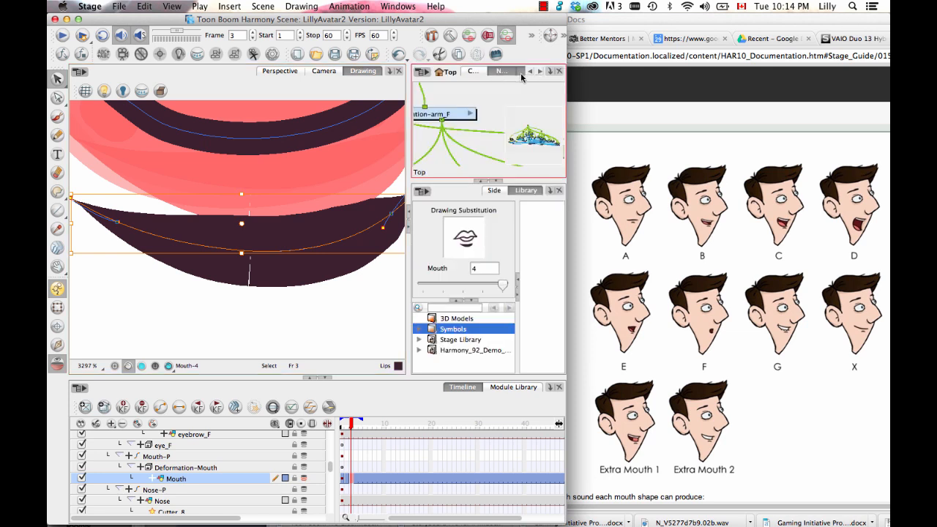
pyautogui.click(560, 72)
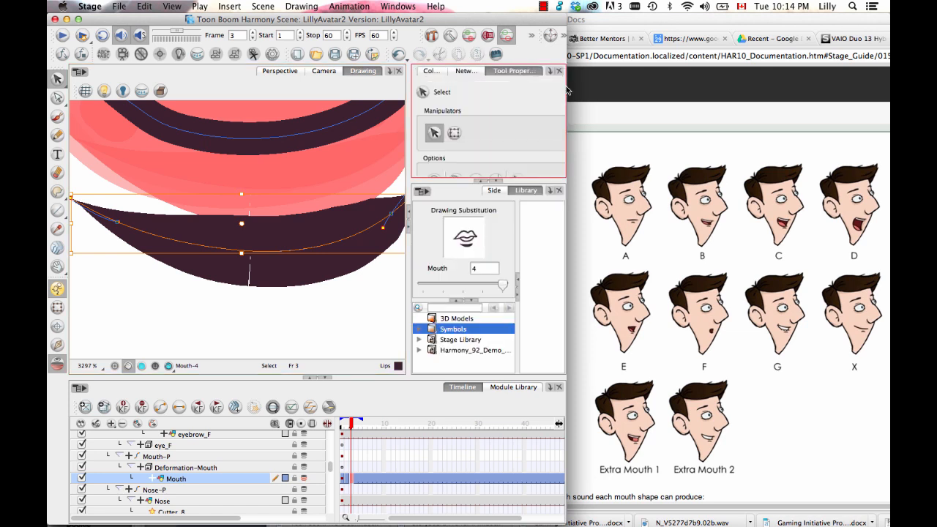
pyautogui.moveTo(499, 181); pyautogui.dragTo(500, 187)
pyautogui.click(496, 188)
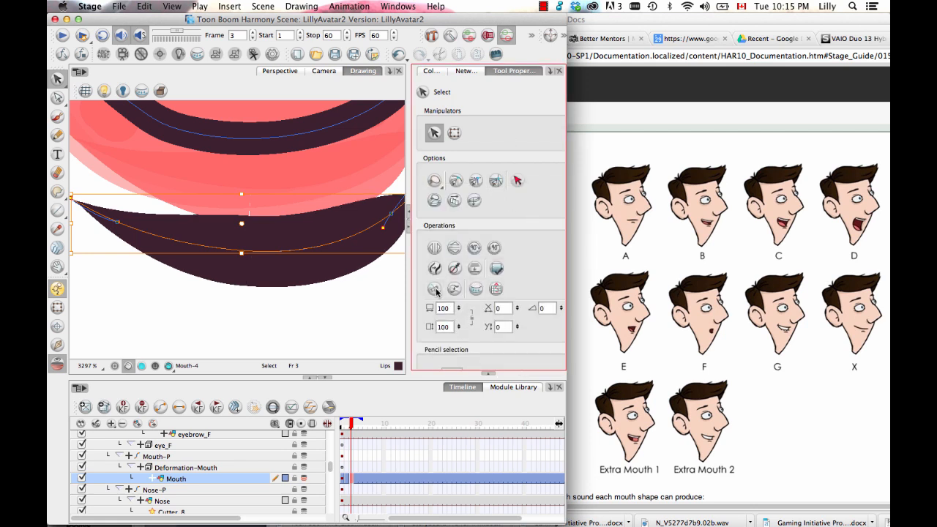
pyautogui.click(341, 305)
pyautogui.click(307, 252)
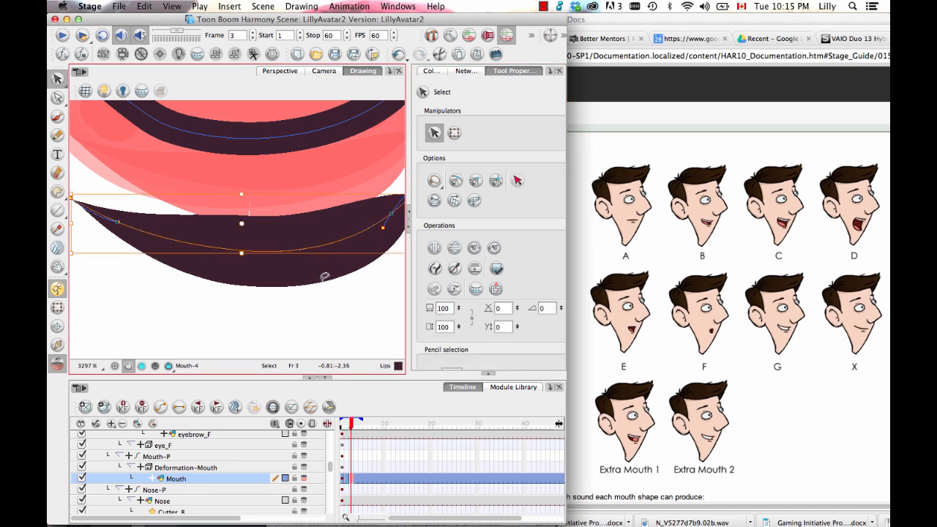
pyautogui.click(331, 299)
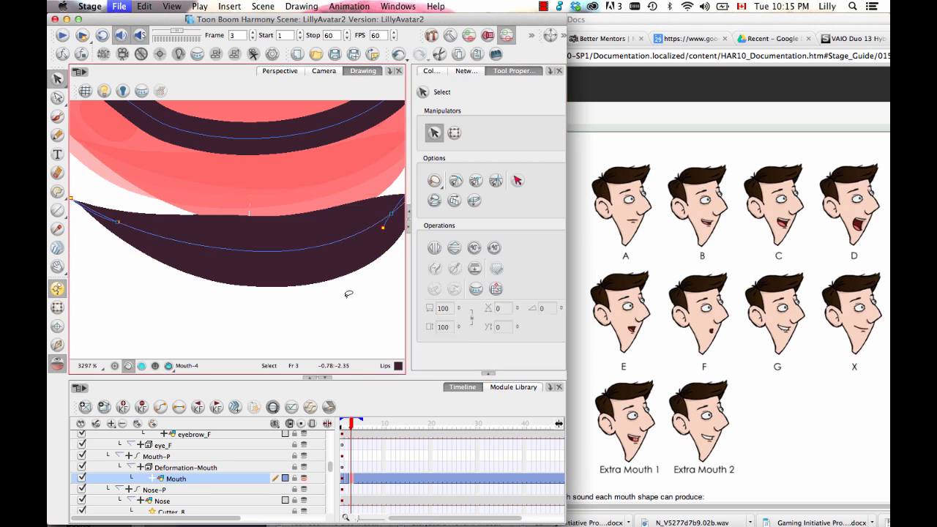
# Sample the Lips3 colour from frame 2 and fill the lower lip on frame 3 with it, using a gap closing value of 2.
pyautogui.scroll(-3, 314, 305)
pyautogui.scroll(2, 338, 291)
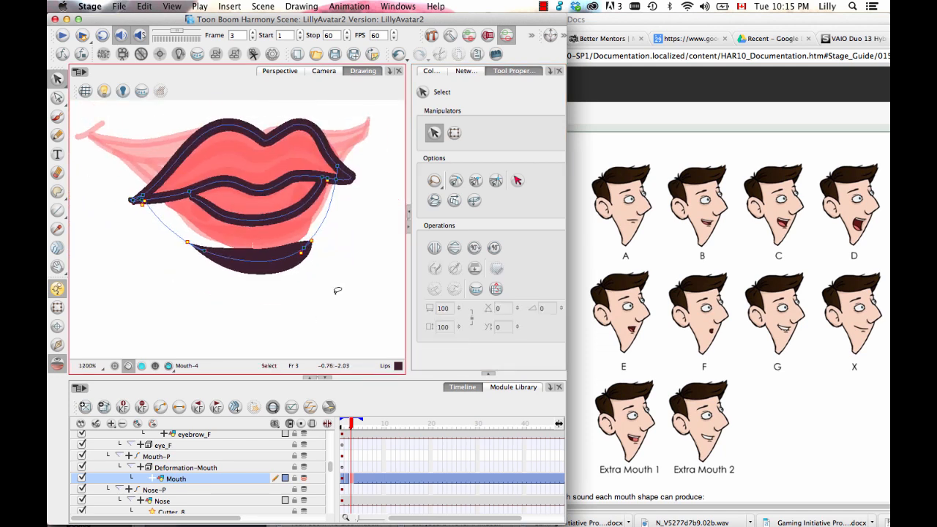
pyautogui.press(',')
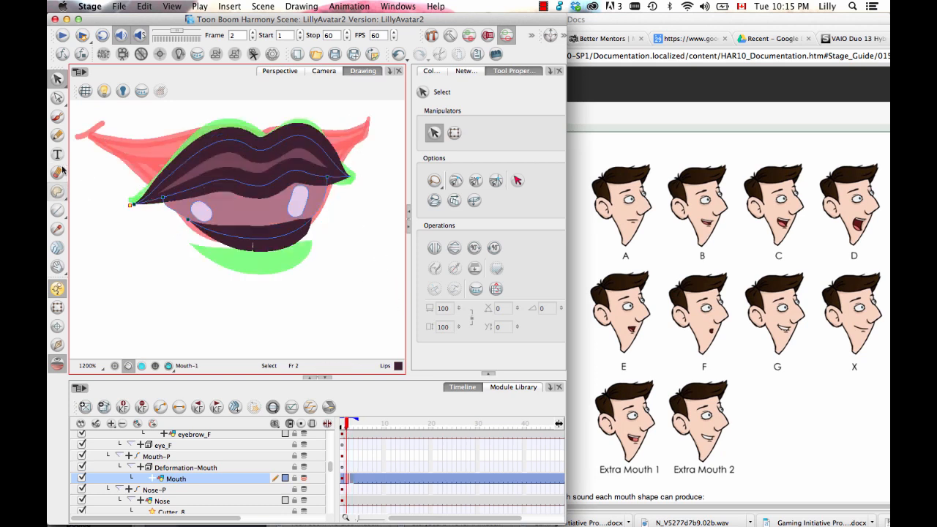
pyautogui.moveTo(58, 193)
pyautogui.mouseDown()
pyautogui.moveTo(107, 203)
pyautogui.moveTo(107, 191)
pyautogui.mouseUp()
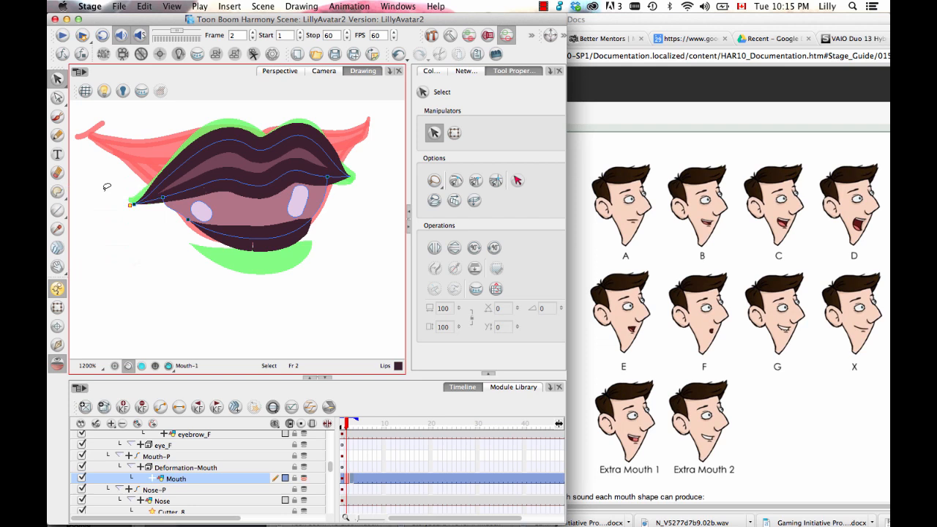
pyautogui.keyDown('alt'); pyautogui.click(257, 209); pyautogui.keyUp('alt')
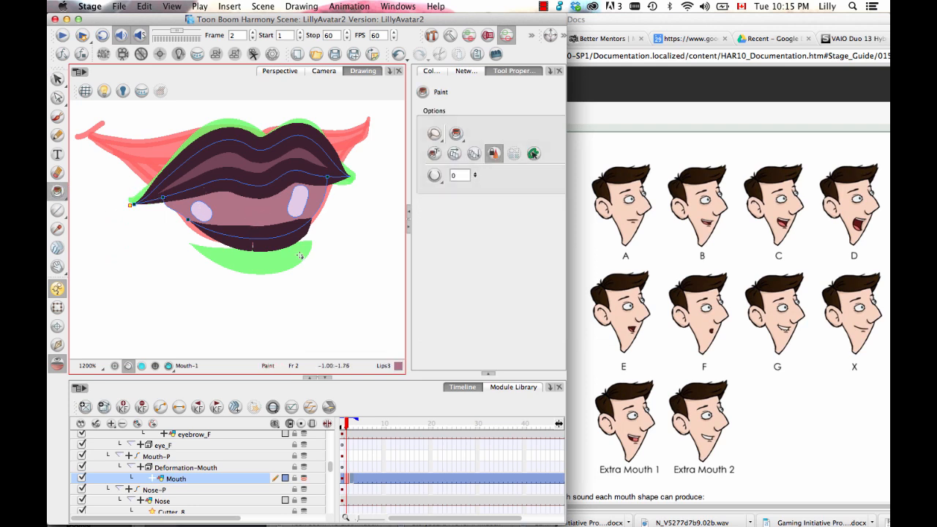
pyautogui.press('.')
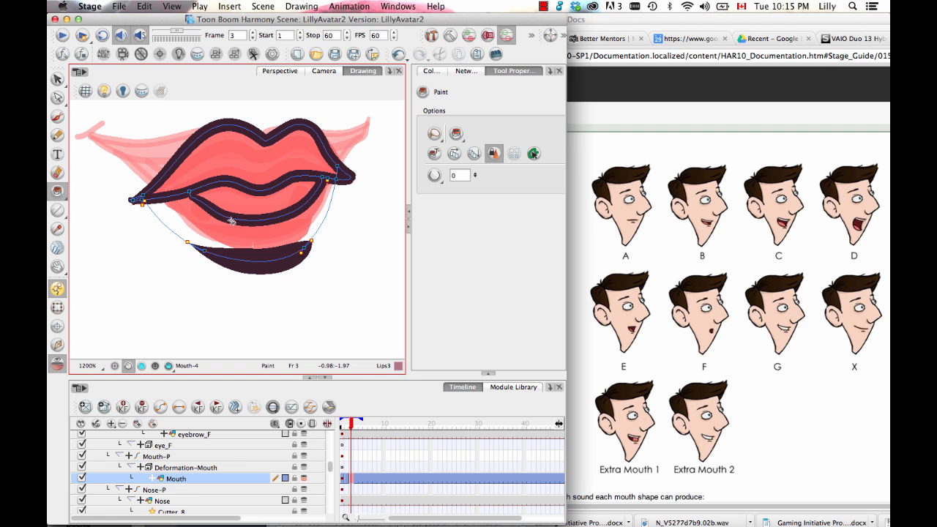
pyautogui.click(437, 176)
pyautogui.click(484, 211)
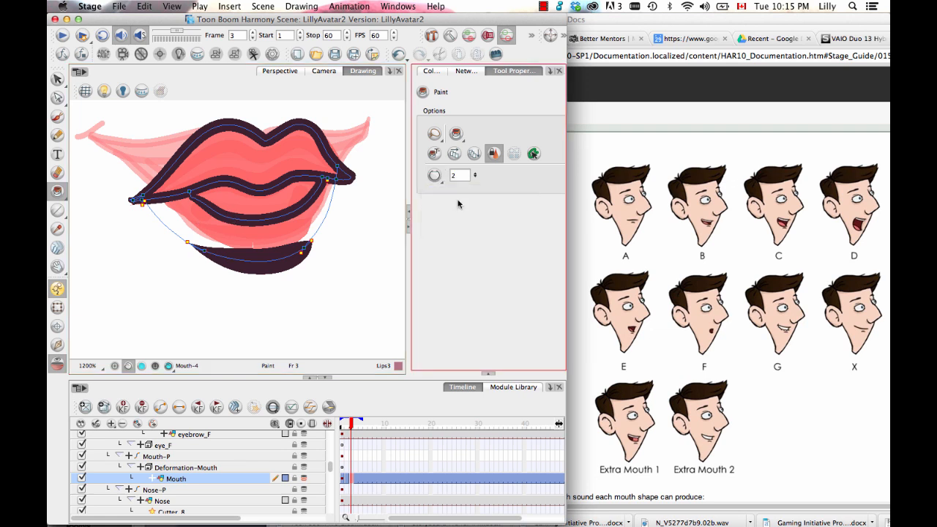
pyautogui.click(291, 240)
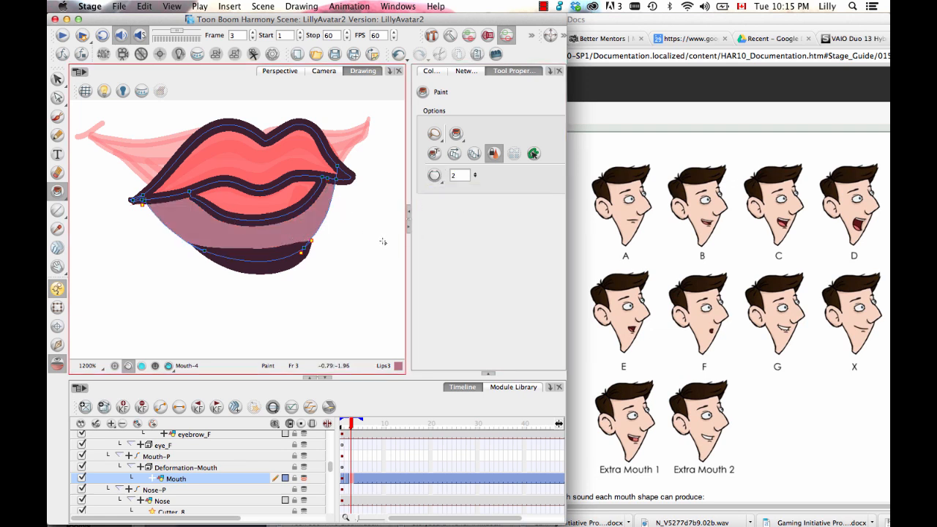
# Sample the Lips2 colour from frame 2's upper lip and fill the upper lip on frame 3 with it.
pyautogui.press(',')
pyautogui.press('.')
pyautogui.press(',')
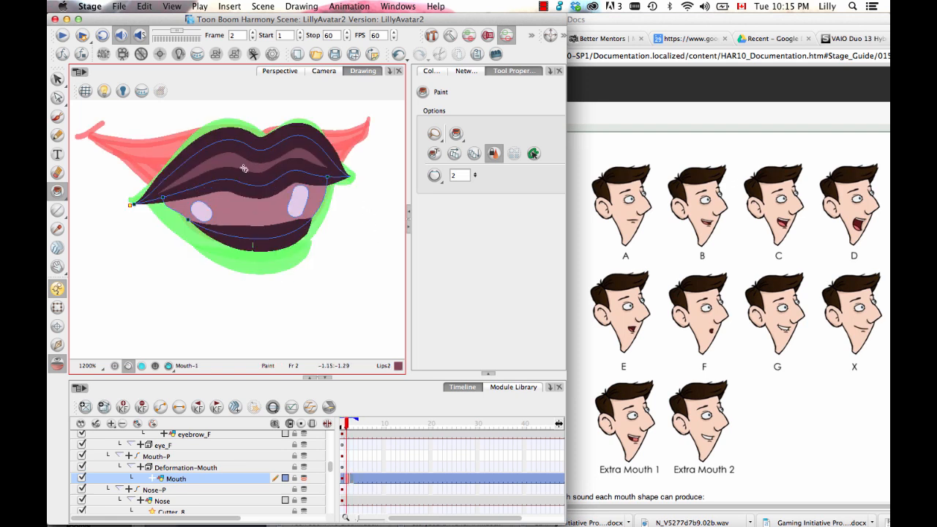
pyautogui.press('.')
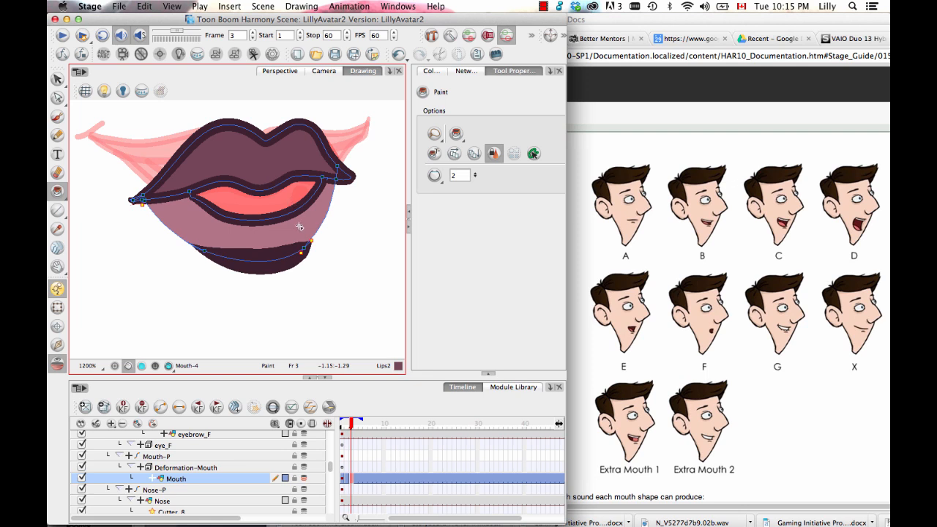
pyautogui.press(',')
pyautogui.press('.')
# Add a dark red colour (RGB 49, 8, 5) to the LillyAvatar palette, fill frame 3's mouth opening with it, and hide the strokes.
pyautogui.click(432, 71)
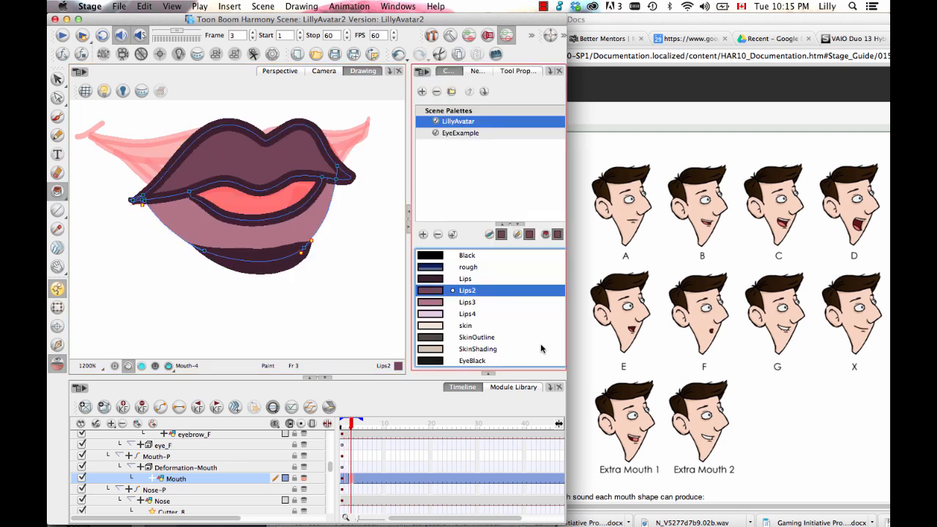
pyautogui.click(423, 234)
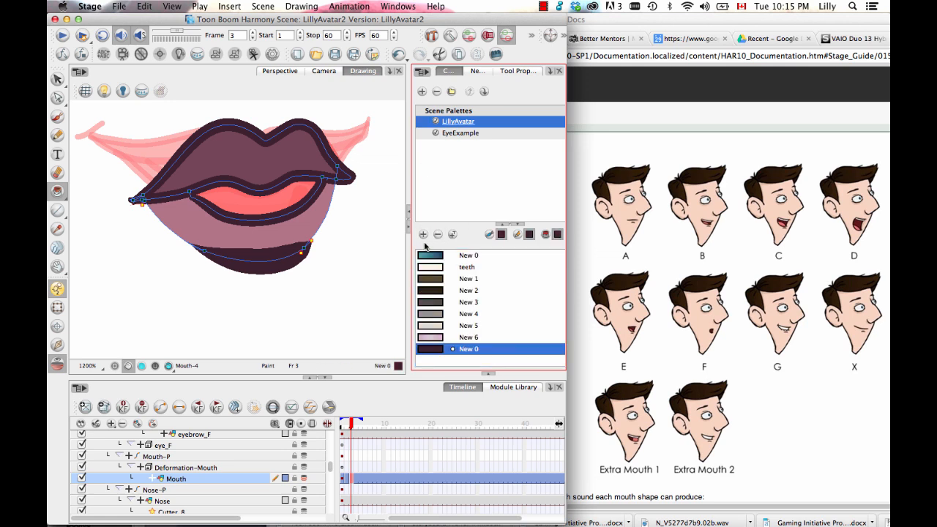
pyautogui.doubleClick(442, 349)
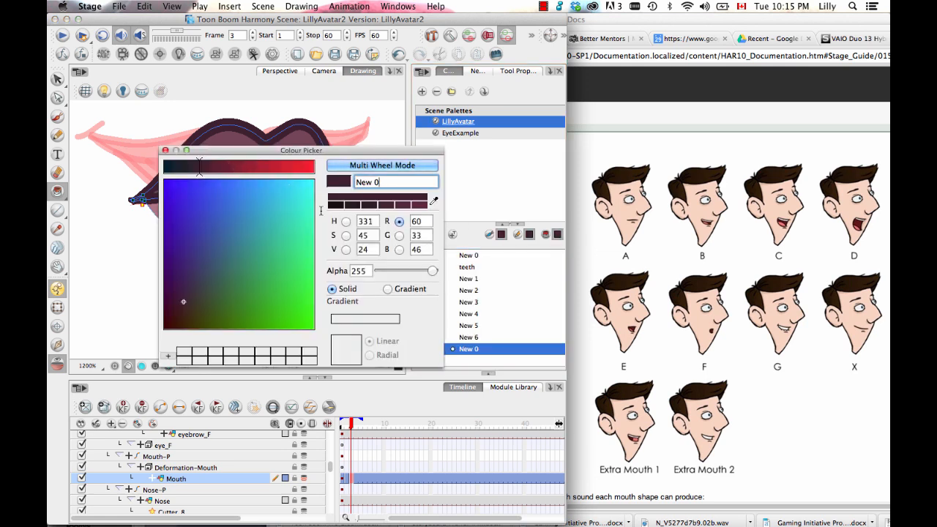
pyautogui.click(346, 250)
pyautogui.click(181, 213)
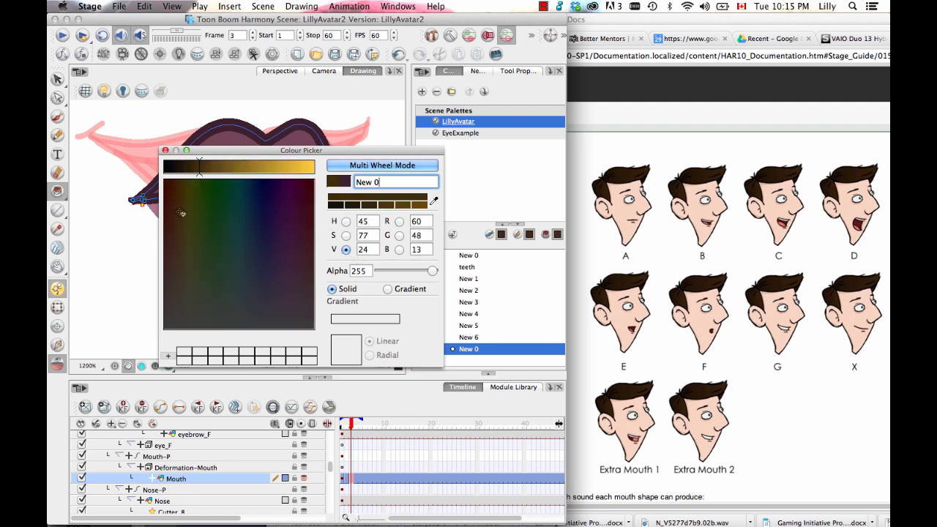
pyautogui.click(165, 197)
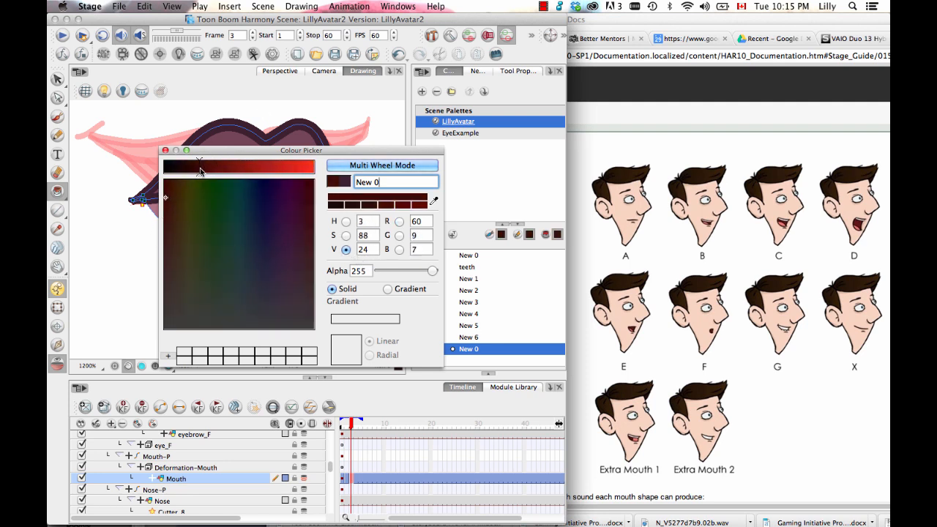
pyautogui.moveTo(200, 170); pyautogui.dragTo(193, 170)
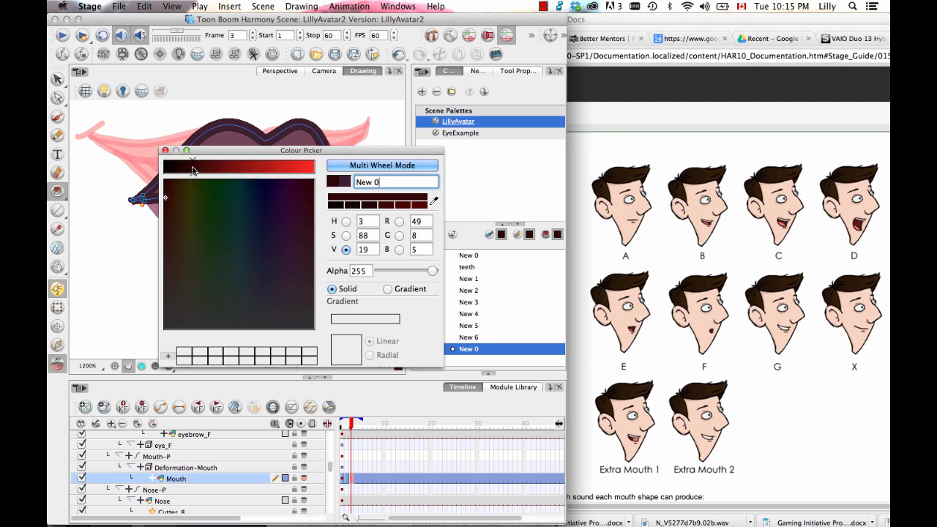
pyautogui.click(166, 150)
pyautogui.click(258, 205)
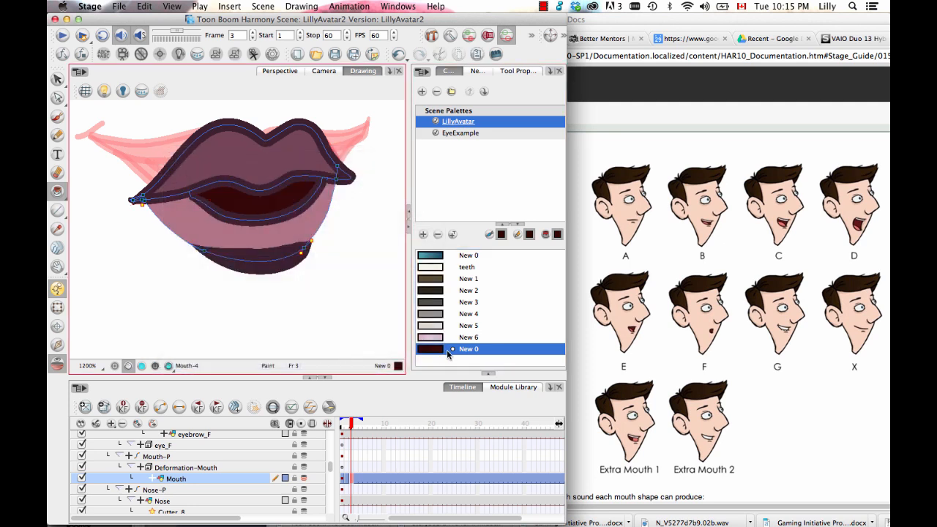
pyautogui.press('k')
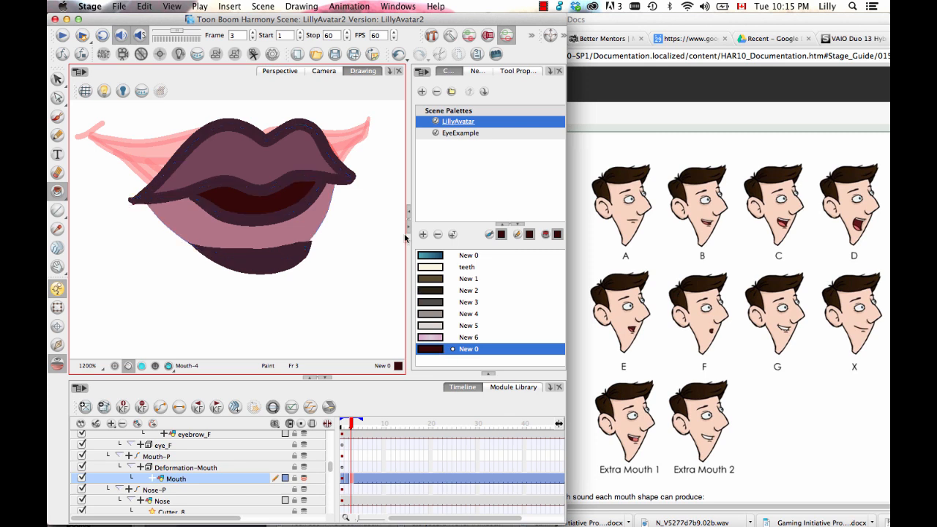
# Undo the mouth opening's dark red fill and reshape the opening's left corner with the Contour Editor.
pyautogui.click(435, 354)
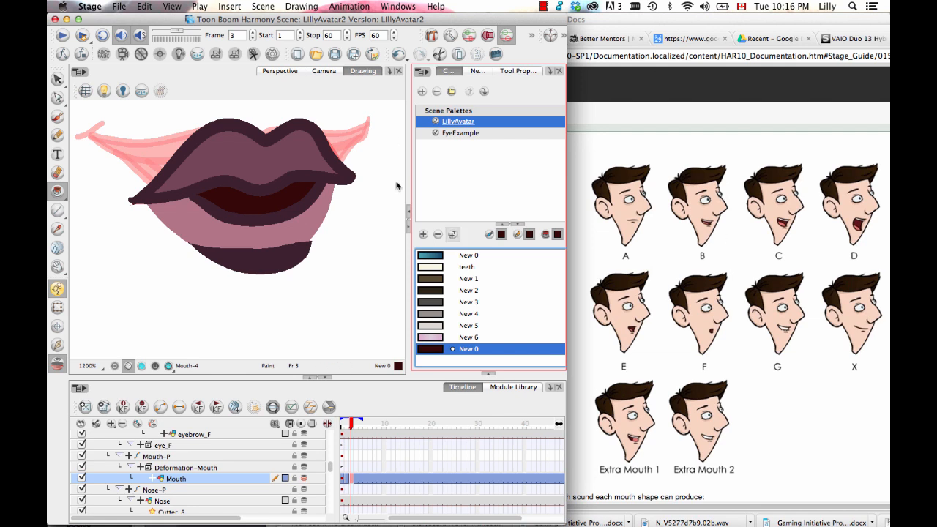
pyautogui.press('super+z')
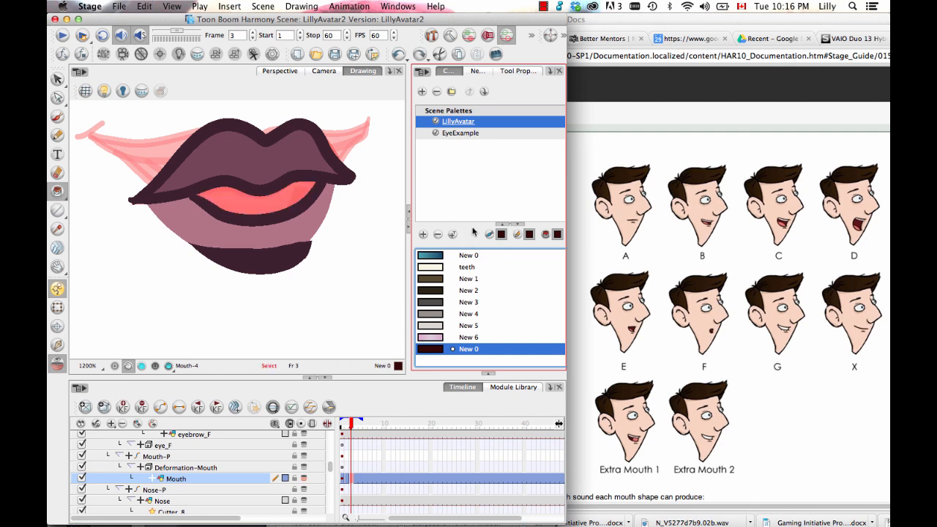
pyautogui.click(57, 97)
pyautogui.click(199, 203)
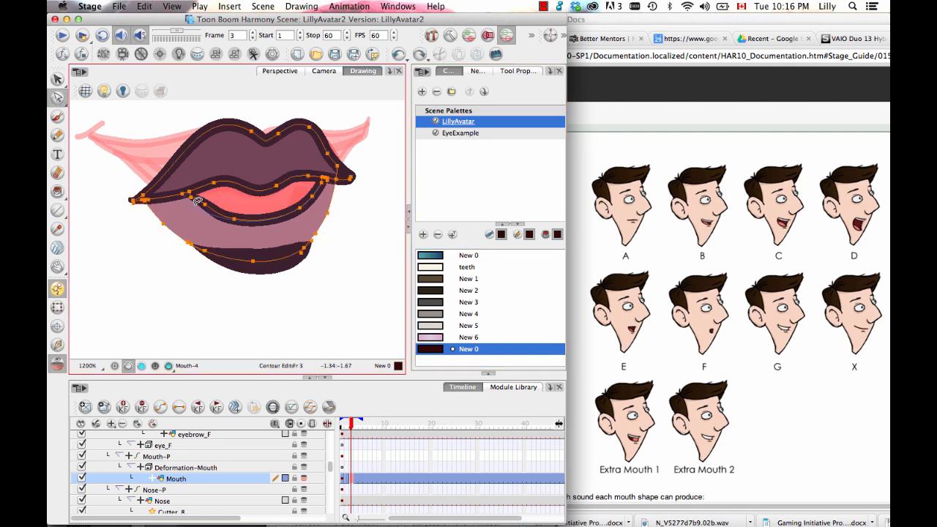
pyautogui.moveTo(196, 200); pyautogui.dragTo(198, 207)
pyautogui.click(200, 225)
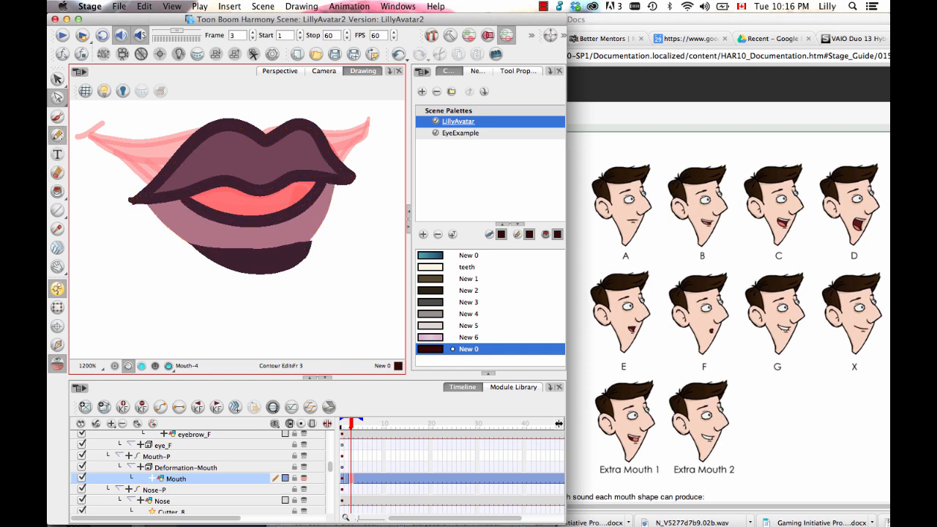
# Draw the edges of the upper and lower teeth across frame 3's mouth opening with the Pencil tool in the Lips colour.
pyautogui.click(57, 134)
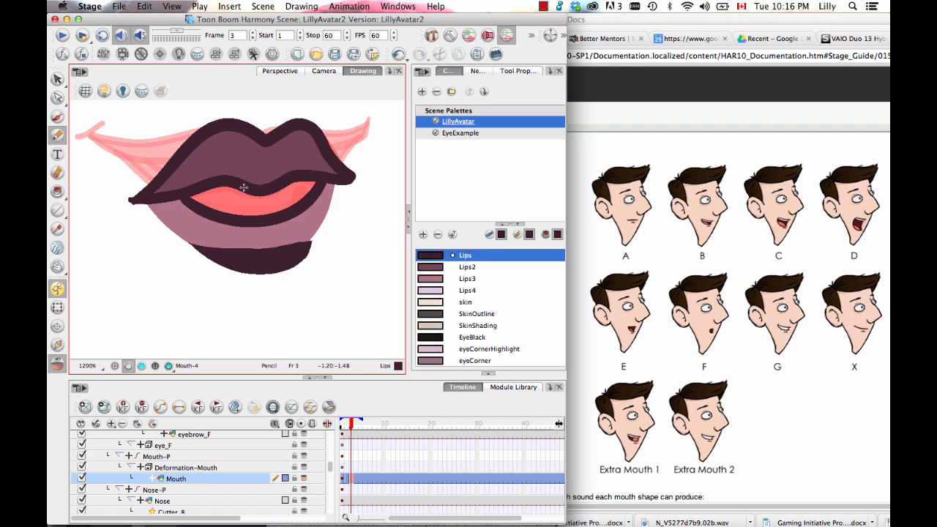
pyautogui.moveTo(198, 191)
pyautogui.mouseDown()
pyautogui.moveTo(260, 204)
pyautogui.moveTo(310, 175)
pyautogui.mouseUp()
pyautogui.press('super+z')
pyautogui.moveTo(204, 194)
pyautogui.mouseDown()
pyautogui.moveTo(262, 201)
pyautogui.moveTo(292, 194)
pyautogui.moveTo(306, 172)
pyautogui.mouseUp()
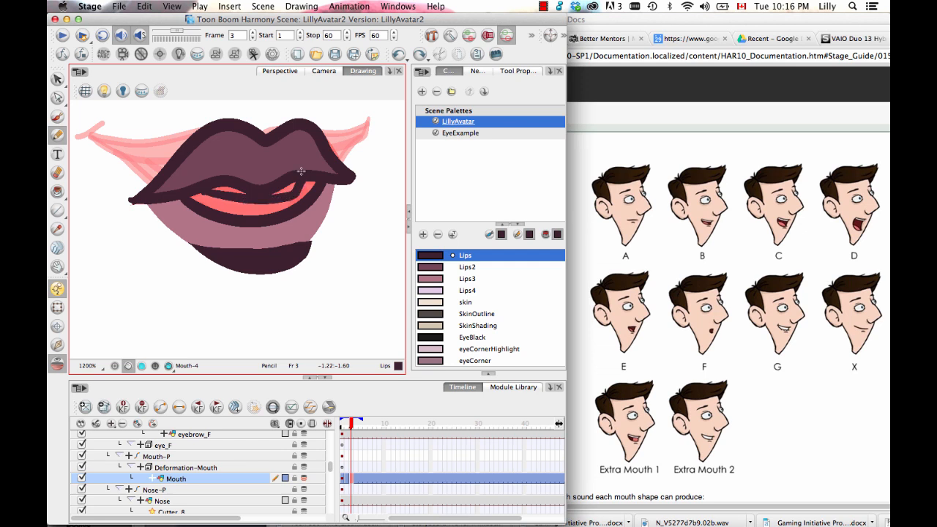
pyautogui.moveTo(200, 209); pyautogui.dragTo(290, 208)
pyautogui.press('super+z')
pyautogui.moveTo(200, 208); pyautogui.dragTo(283, 218)
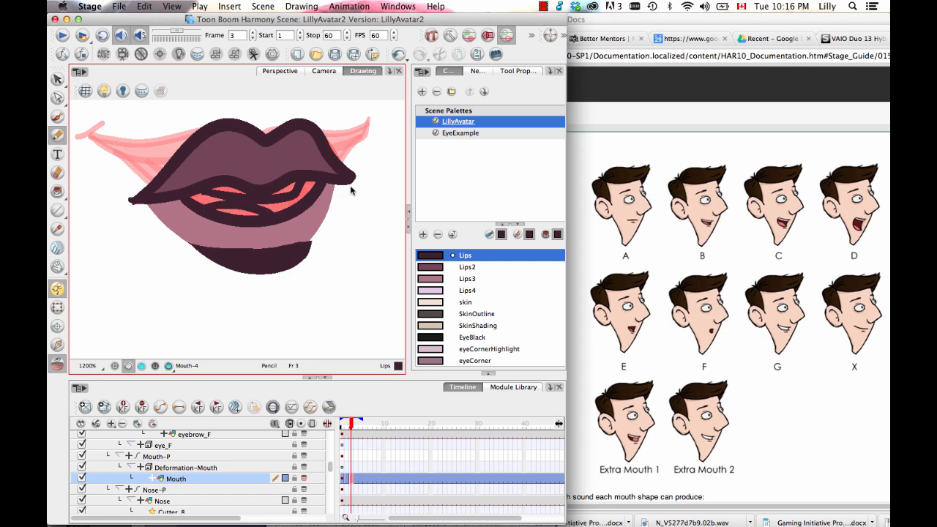
# Fill the upper teeth areas in frame 3's mouth with the teeth colour, widening the application window to reach the palette.
pyautogui.click(57, 191)
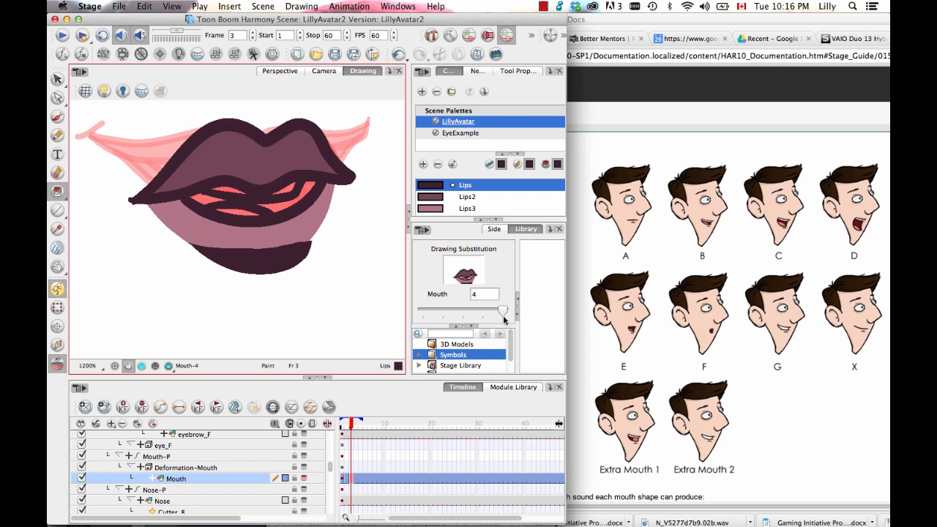
pyautogui.click(500, 221)
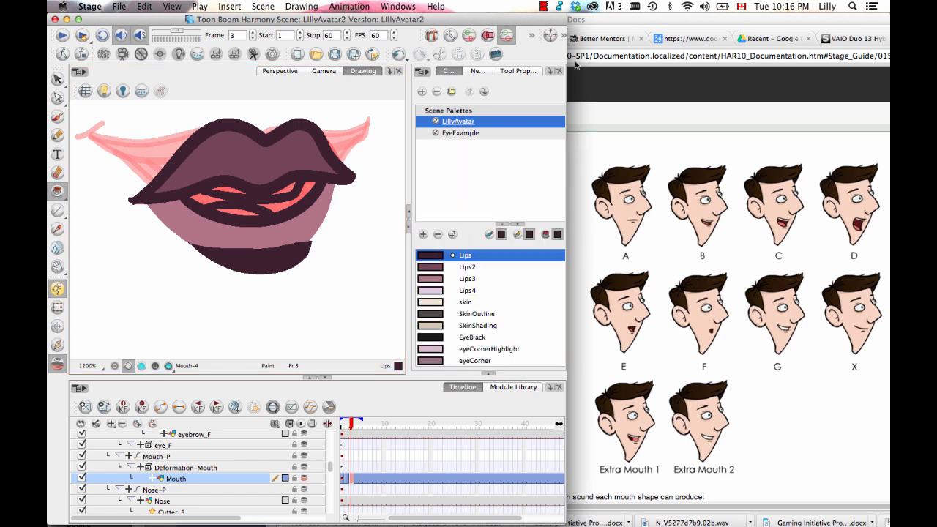
pyautogui.moveTo(564, 65); pyautogui.dragTo(721, 103)
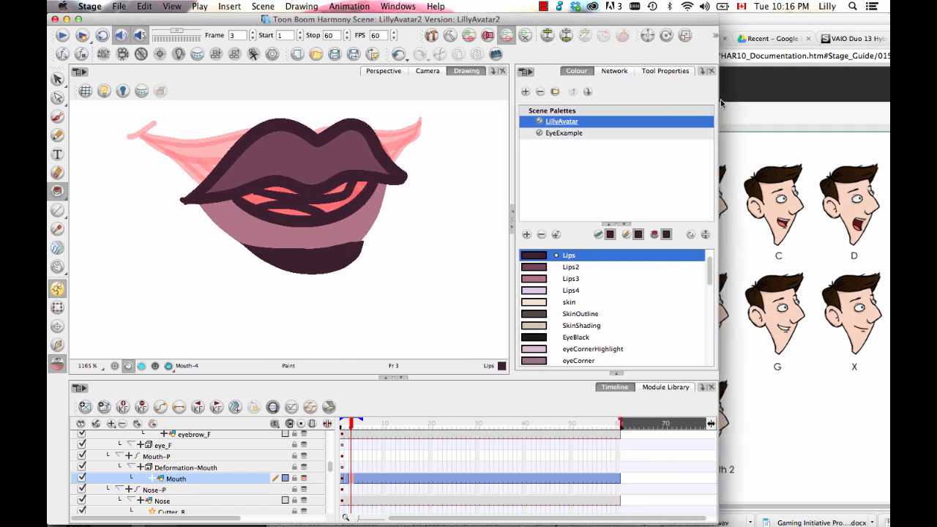
pyautogui.moveTo(707, 284); pyautogui.dragTo(715, 349)
pyautogui.click(551, 290)
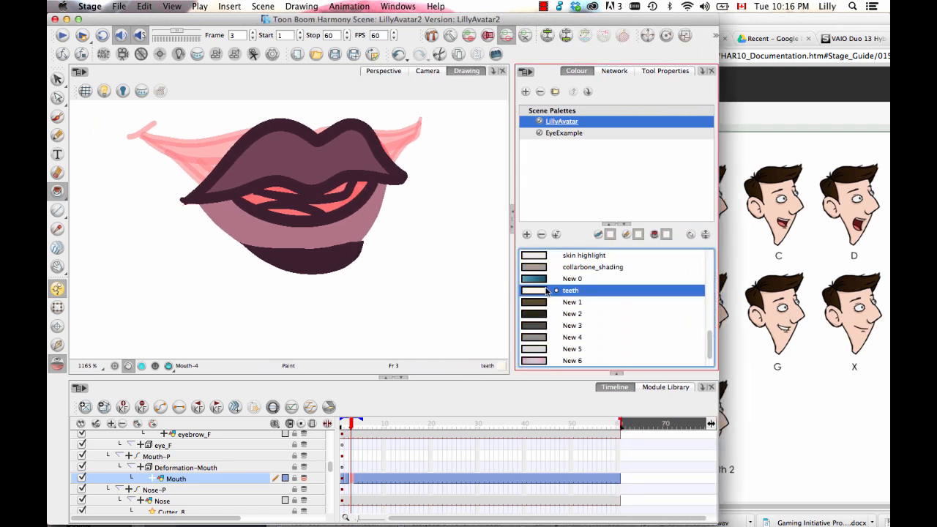
pyautogui.click(281, 189)
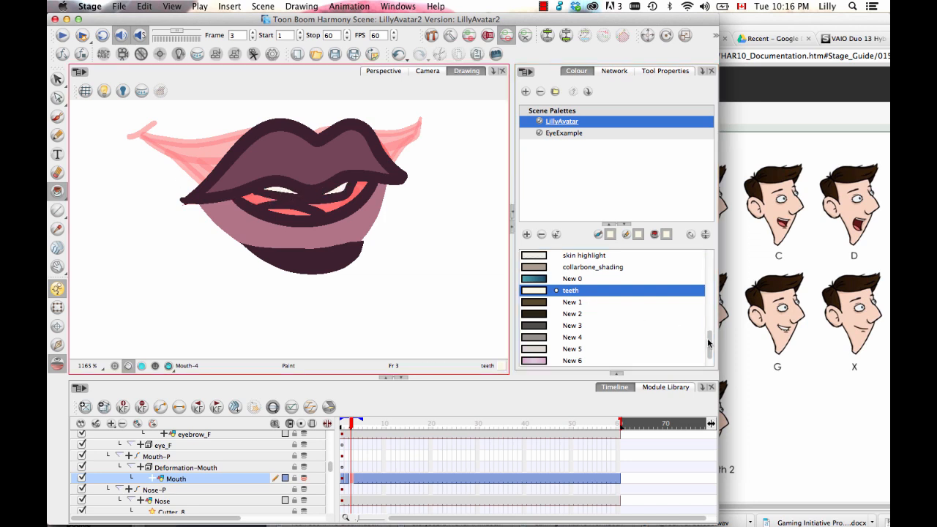
# Move the teeth swatch up the LillyAvatar palette to directly below Lips4.
pyautogui.moveTo(709, 343)
pyautogui.mouseDown()
pyautogui.moveTo(723, 271)
pyautogui.moveTo(712, 346)
pyautogui.mouseUp()
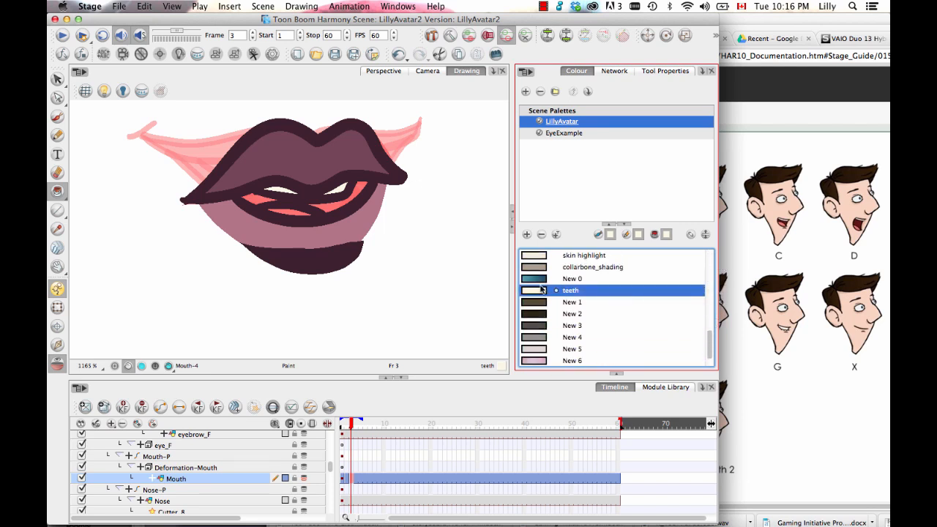
pyautogui.moveTo(538, 293); pyautogui.dragTo(541, 266)
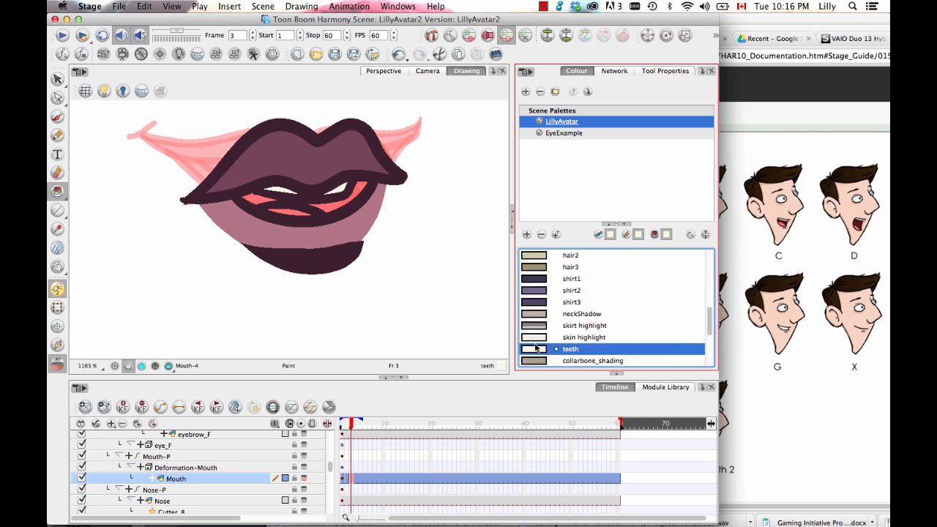
pyautogui.moveTo(537, 349); pyautogui.dragTo(542, 266)
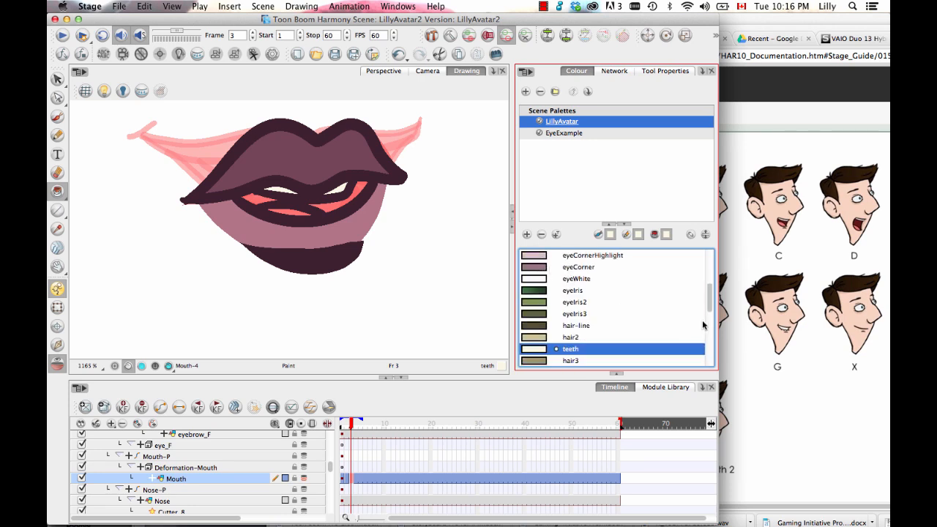
pyautogui.moveTo(536, 353); pyautogui.dragTo(549, 267)
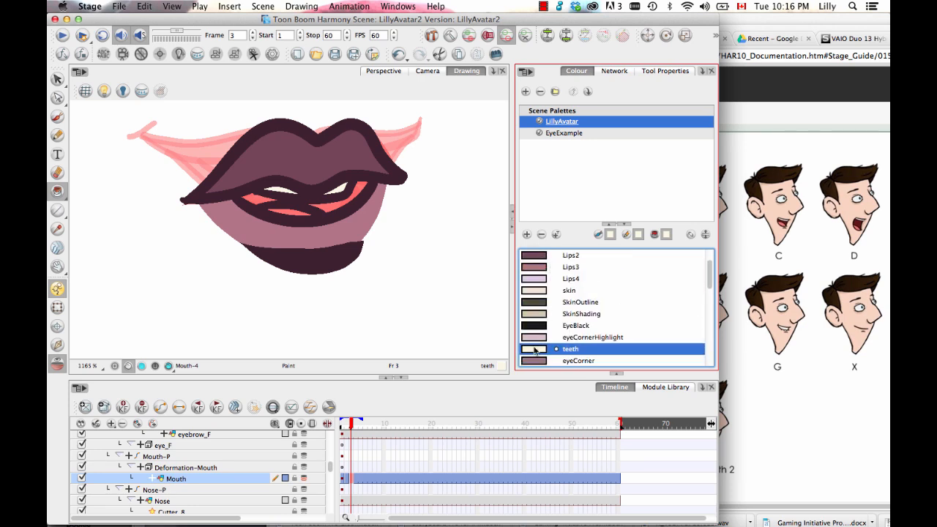
pyautogui.moveTo(534, 350); pyautogui.dragTo(555, 292)
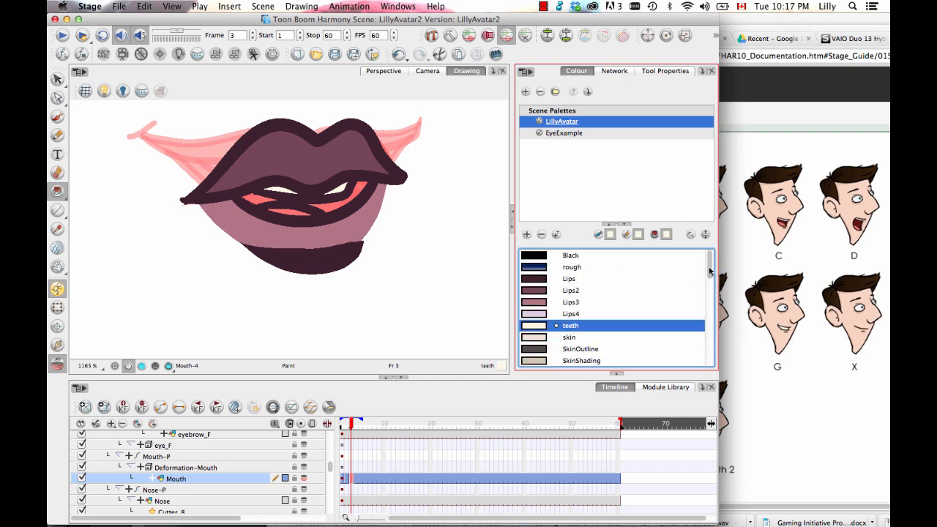
# Move the dark red New 0 swatch to directly below teeth in the palette and rename it insideMouth.
pyautogui.moveTo(711, 260); pyautogui.dragTo(699, 359)
pyautogui.moveTo(549, 352); pyautogui.dragTo(535, 265)
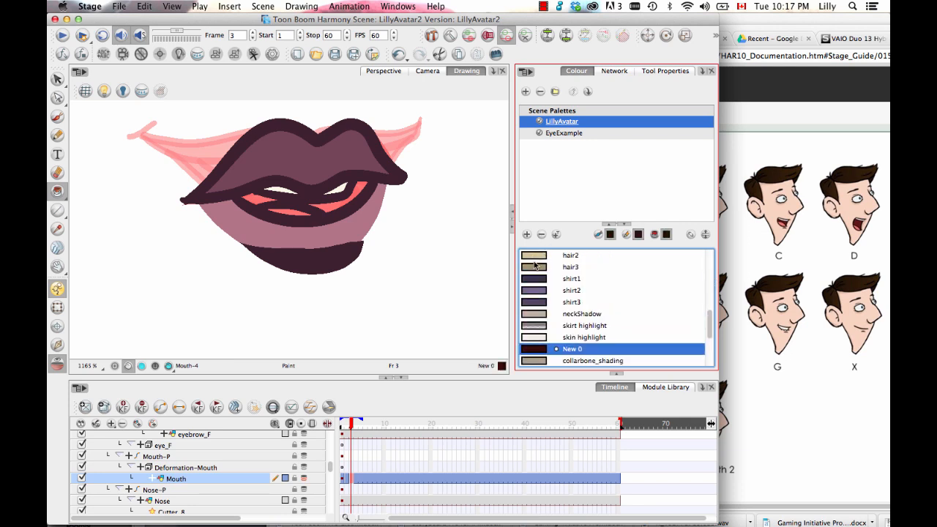
pyautogui.moveTo(536, 353); pyautogui.dragTo(538, 272)
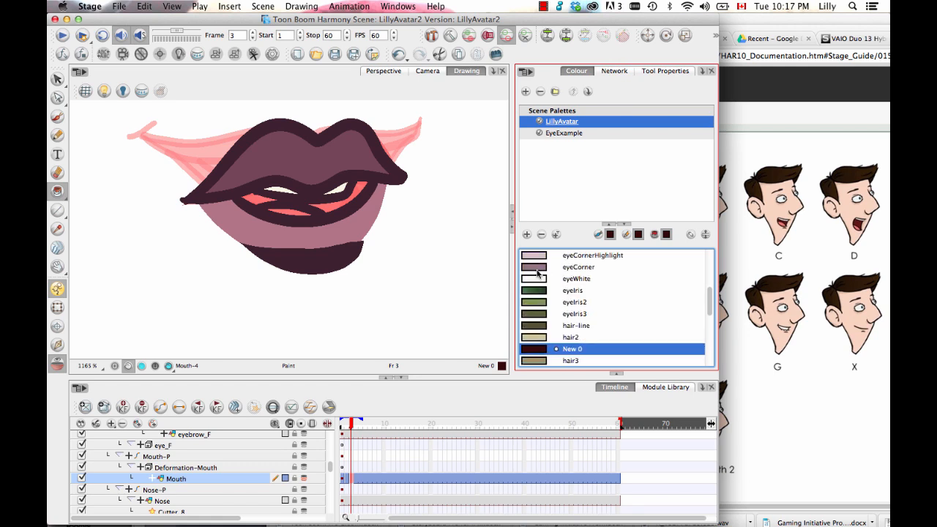
pyautogui.moveTo(535, 354); pyautogui.dragTo(539, 271)
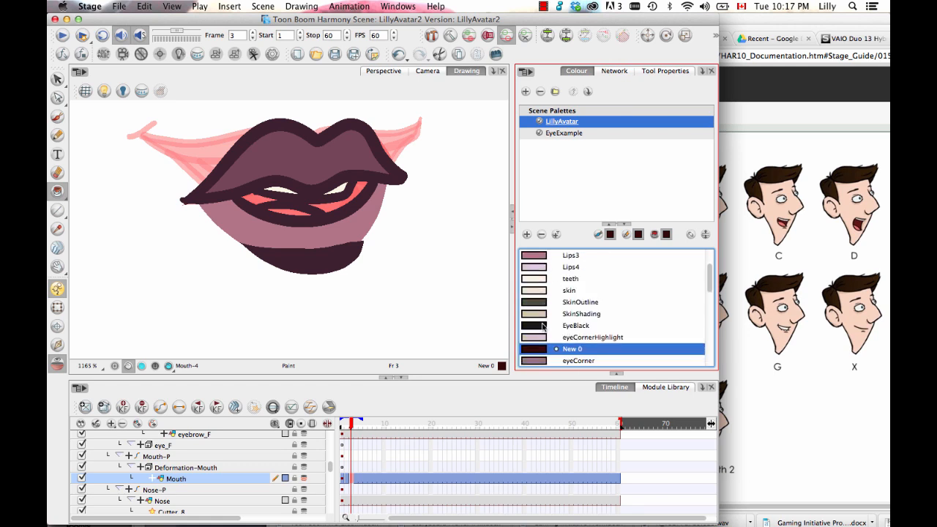
pyautogui.moveTo(539, 353); pyautogui.dragTo(541, 297)
pyautogui.doubleClick(577, 339)
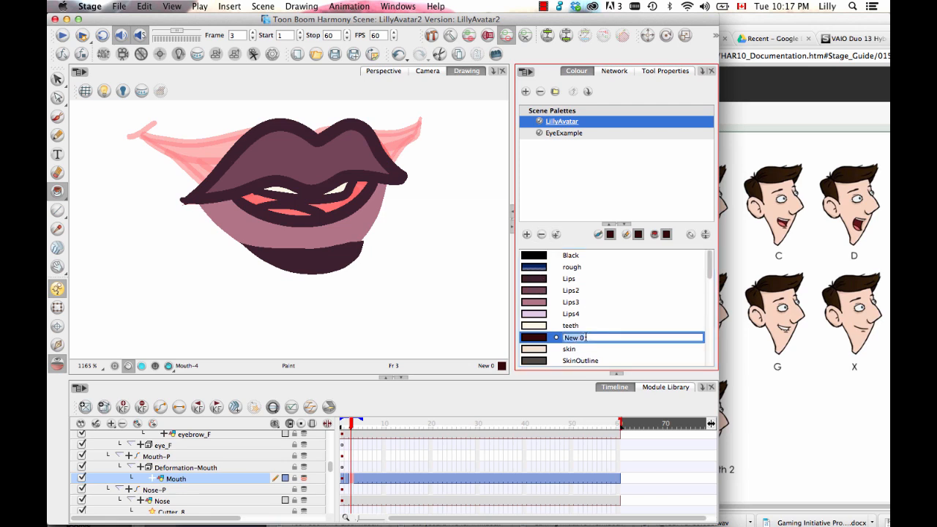
pyautogui.write('insideMouth')
pyautogui.press('Tab')
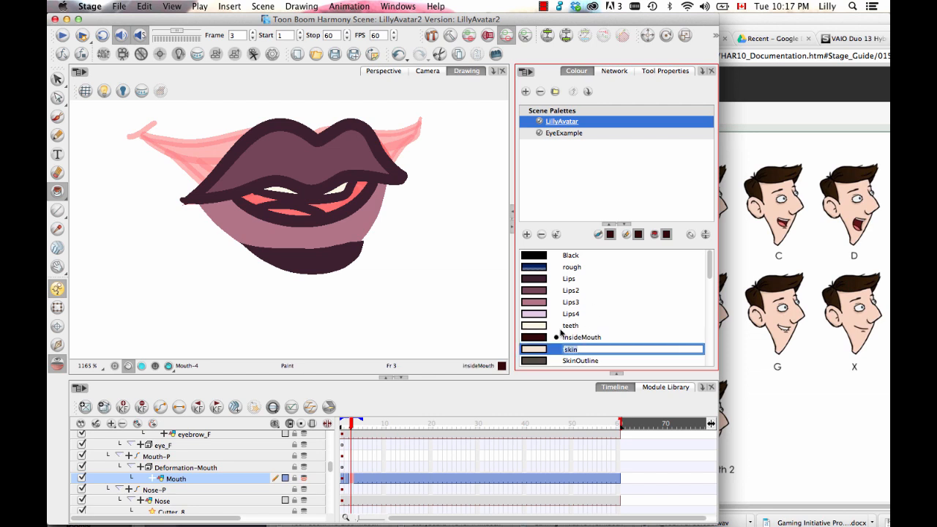
# Add a new colour named tongue to the LillyAvatar palette and move it up to just below collarbone_shading.
pyautogui.click(561, 336)
pyautogui.click(526, 234)
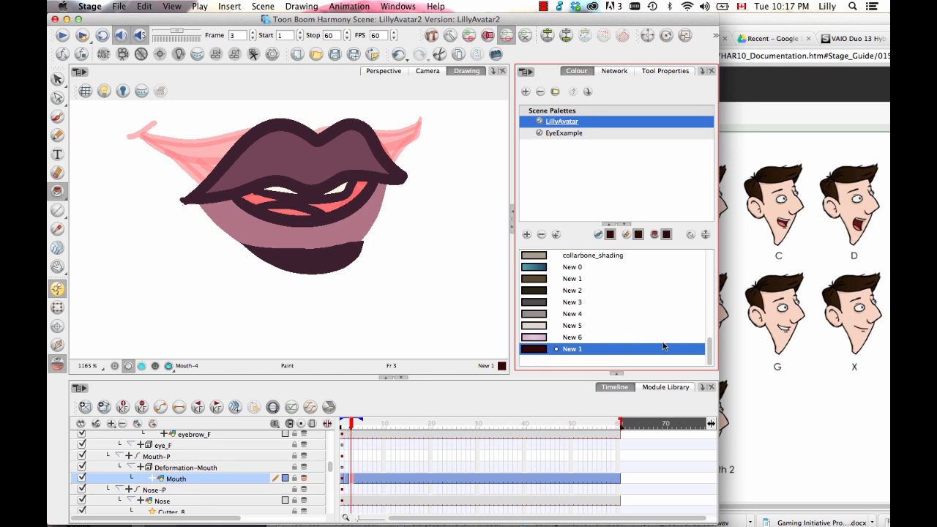
pyautogui.doubleClick(573, 350)
pyautogui.write('tongue')
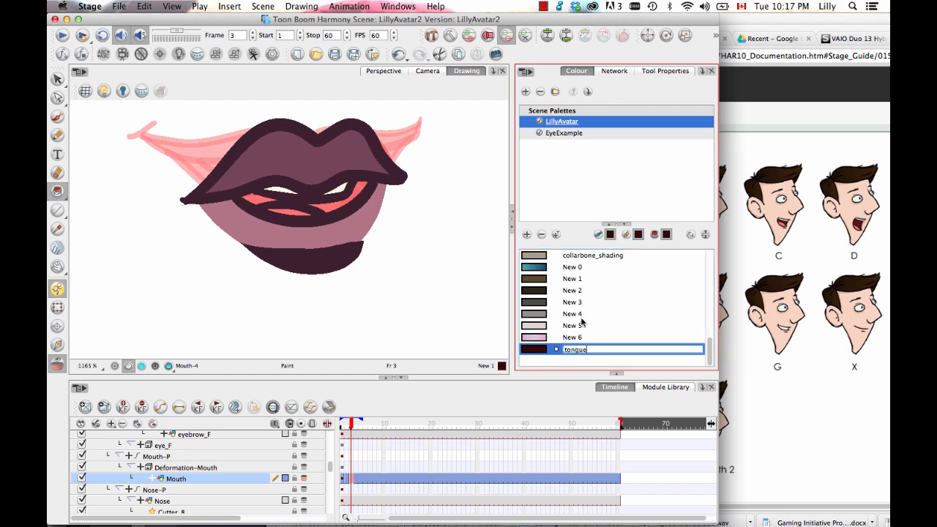
pyautogui.press('Tab')
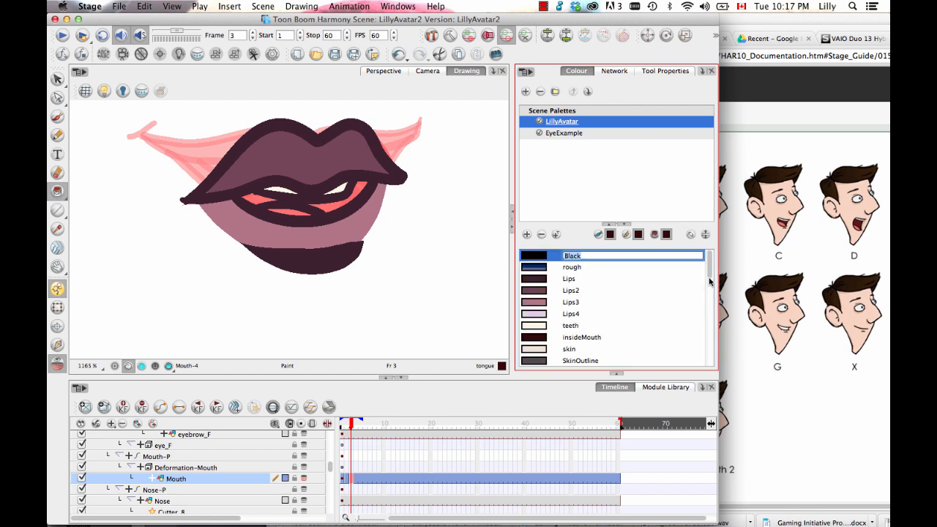
pyautogui.moveTo(710, 282); pyautogui.dragTo(708, 363)
pyautogui.click(543, 350)
pyautogui.moveTo(544, 350); pyautogui.dragTo(540, 266)
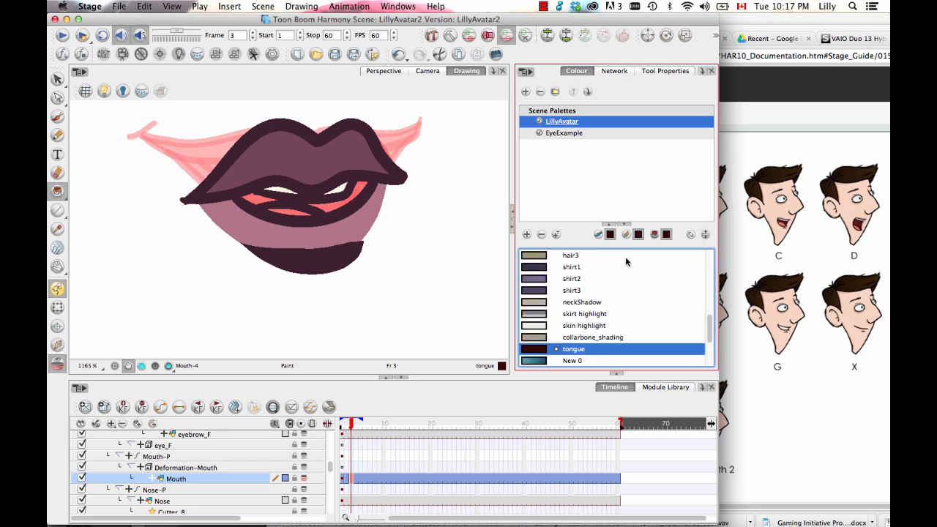
# Try Swatch Mode for the palette's colours and return to the list display.
pyautogui.rightClick(570, 303)
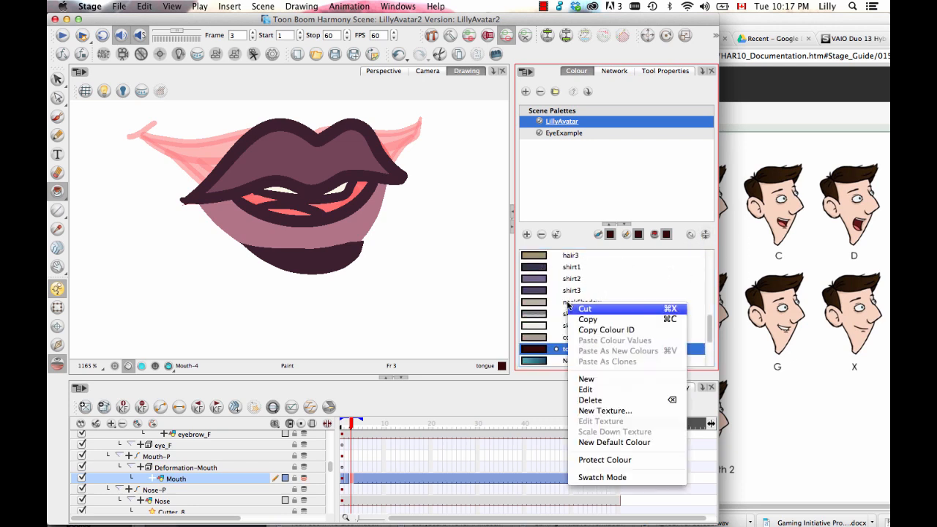
pyautogui.click(612, 477)
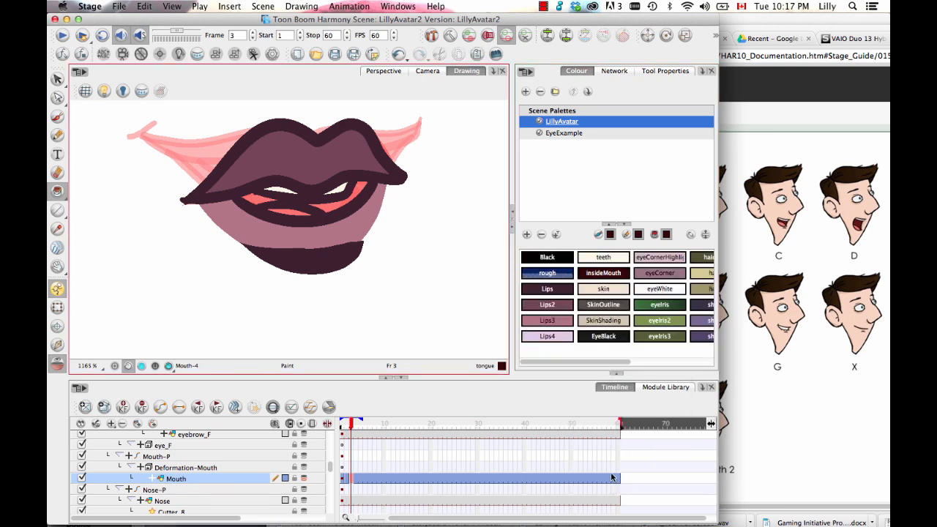
pyautogui.moveTo(616, 362); pyautogui.dragTo(564, 361)
pyautogui.rightClick(587, 306)
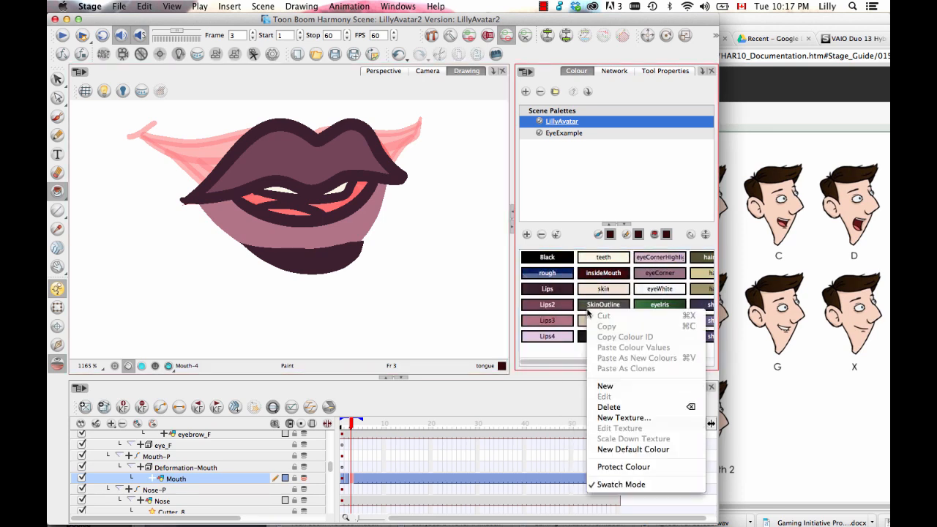
pyautogui.click(654, 487)
# Move the tongue swatch to directly below insideMouth and fill the tongue area on frame 3 with it.
pyautogui.moveTo(540, 350); pyautogui.dragTo(542, 261)
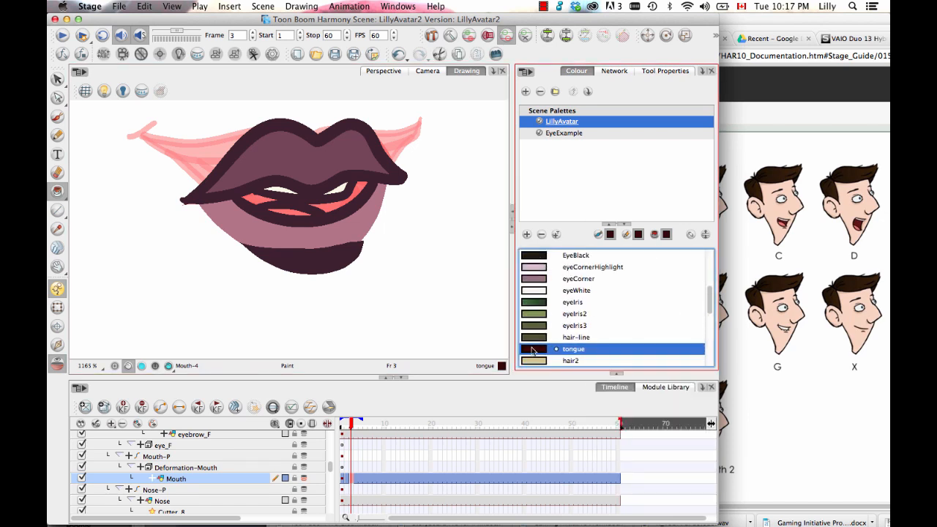
pyautogui.moveTo(532, 351); pyautogui.dragTo(564, 297)
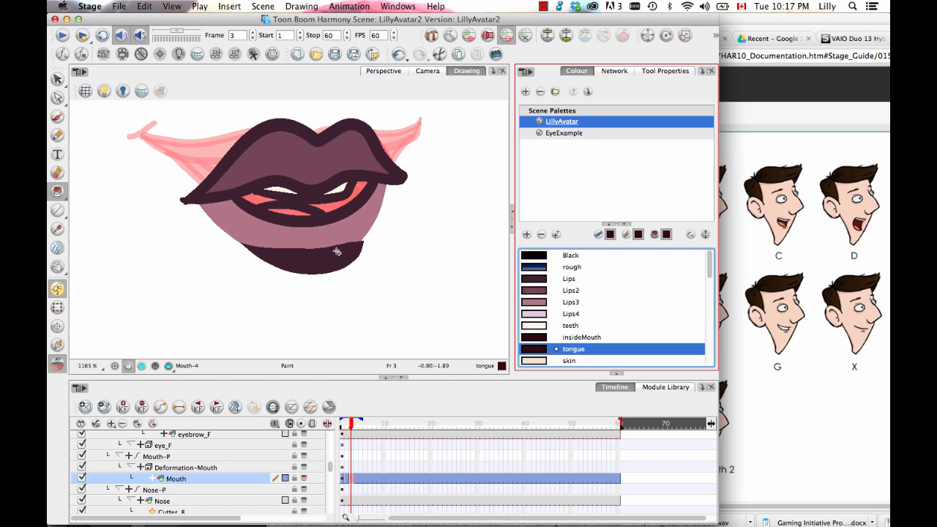
pyautogui.click(300, 213)
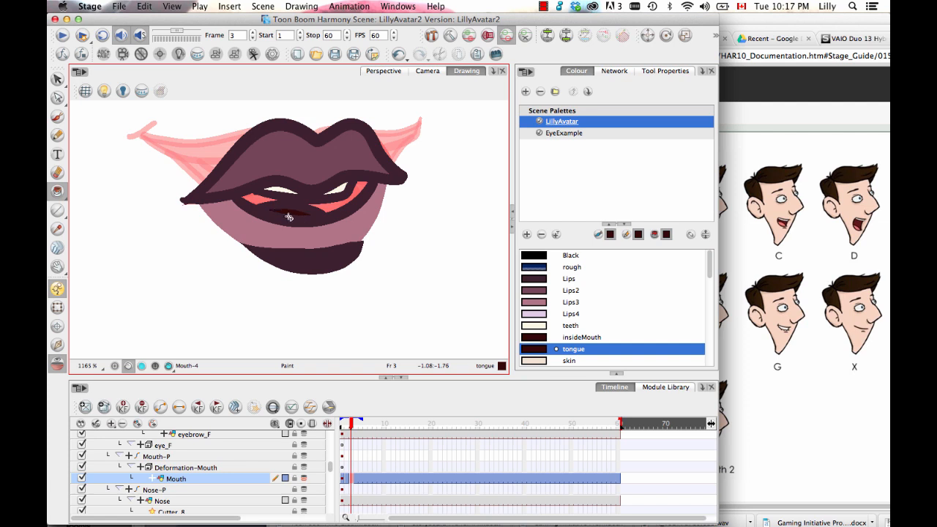
# Fill the remaining unpainted gaps in frame 3's mouth opening with the insideMouth colour in one pass.
pyautogui.click(549, 337)
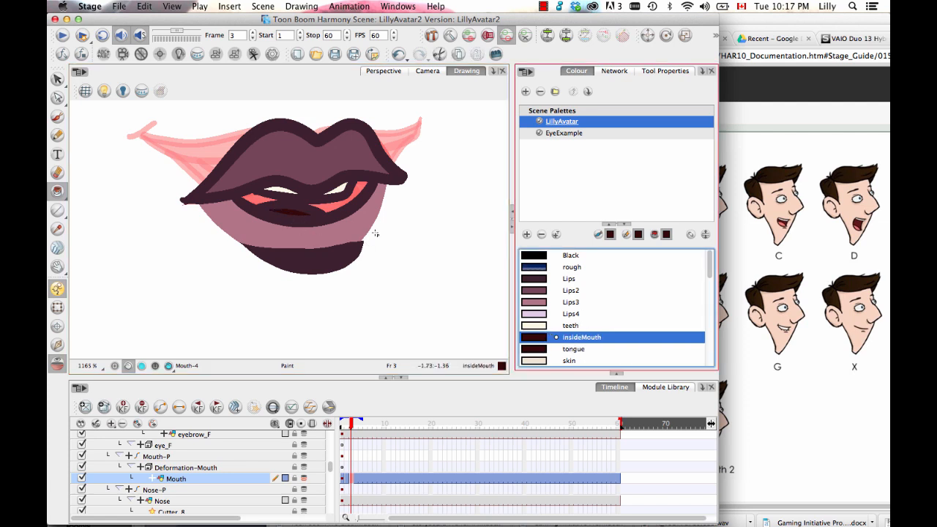
pyautogui.click(57, 190)
pyautogui.click(113, 219)
pyautogui.moveTo(219, 201)
pyautogui.mouseDown()
pyautogui.moveTo(330, 150)
pyautogui.moveTo(220, 199)
pyautogui.mouseUp()
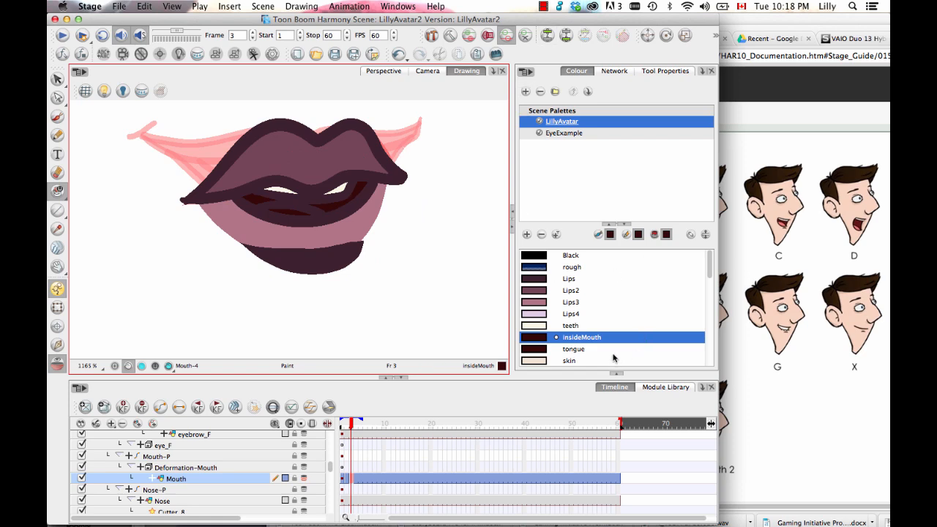
# Change the tongue colour to a pink with RGB 211, 88, 146.
pyautogui.click(545, 350)
pyautogui.doubleClick(539, 352)
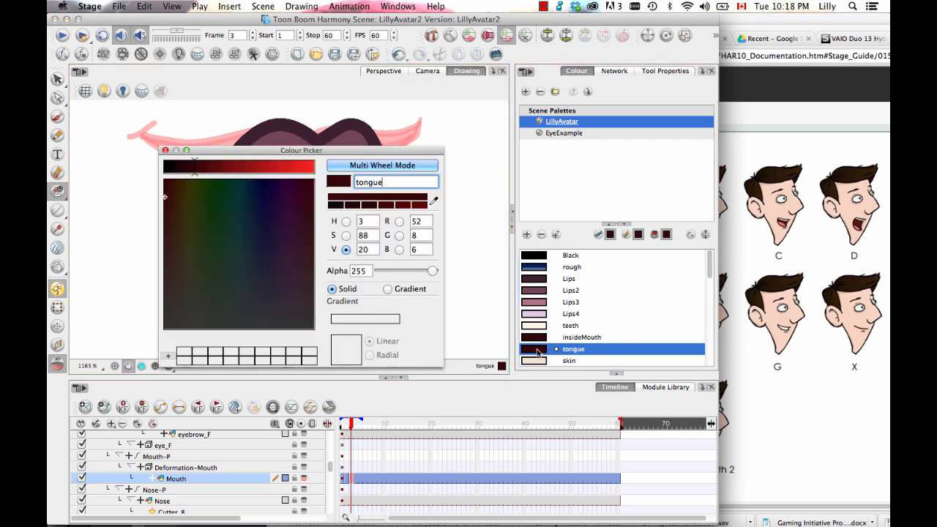
pyautogui.moveTo(385, 154); pyautogui.dragTo(736, 52)
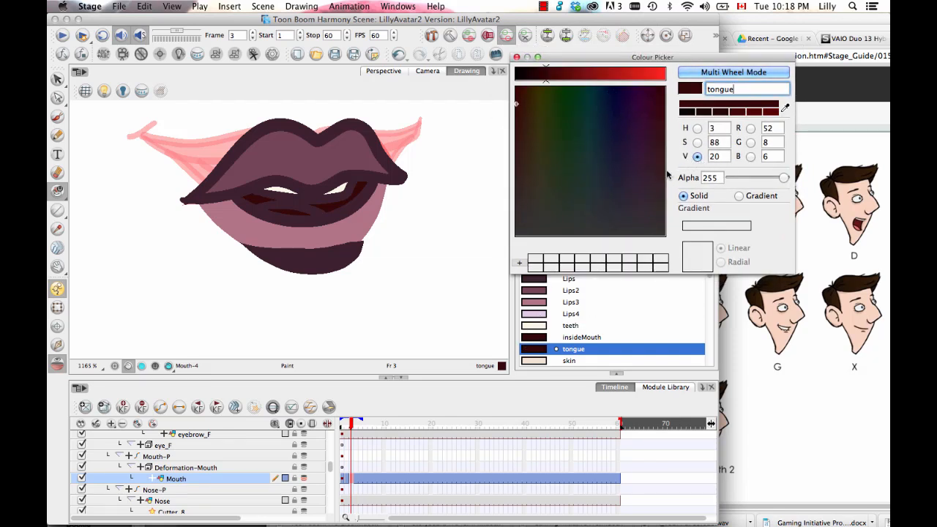
pyautogui.moveTo(548, 73); pyautogui.dragTo(638, 77)
pyautogui.moveTo(528, 208)
pyautogui.mouseDown()
pyautogui.moveTo(611, 218)
pyautogui.moveTo(655, 209)
pyautogui.moveTo(641, 148)
pyautogui.moveTo(654, 149)
pyautogui.mouseUp()
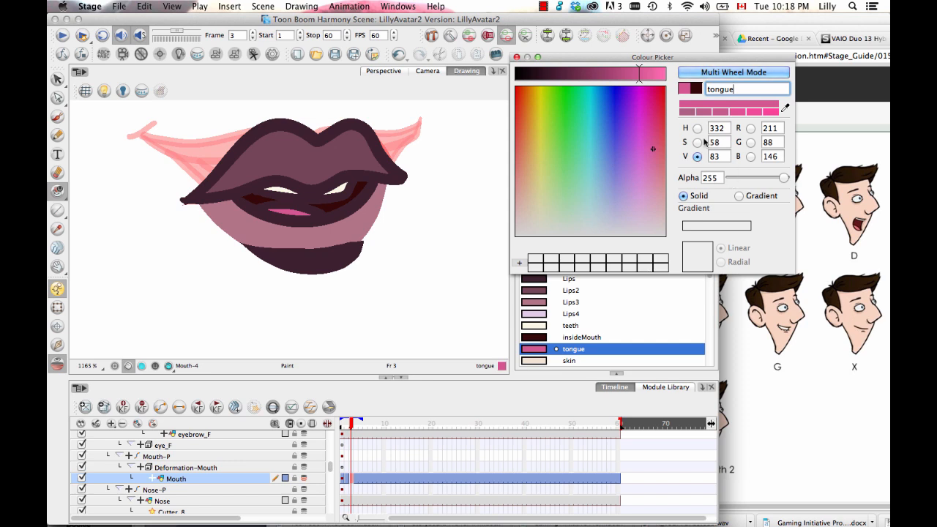
# Set the insideMouth colour to hue 0 and saturation 58, brighten it slightly, and close the Colour Picker.
pyautogui.click(537, 337)
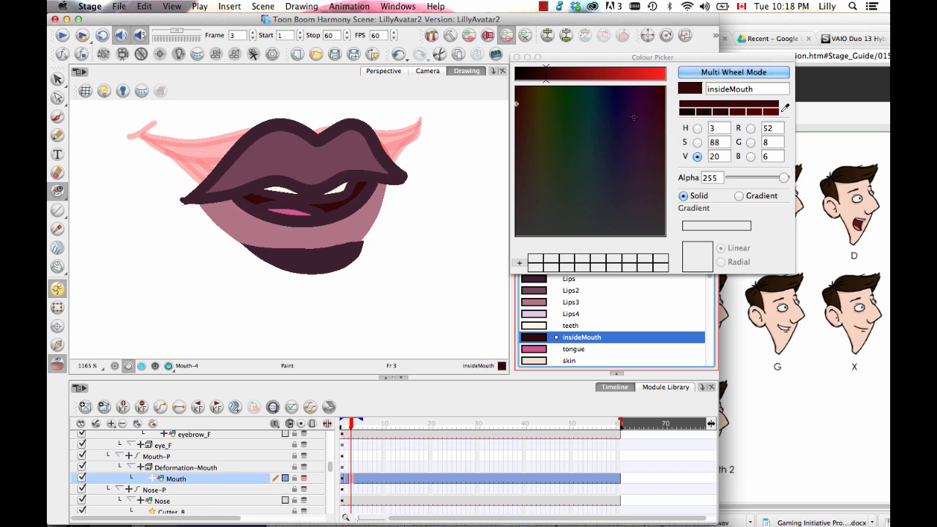
pyautogui.moveTo(517, 105); pyautogui.dragTo(516, 149)
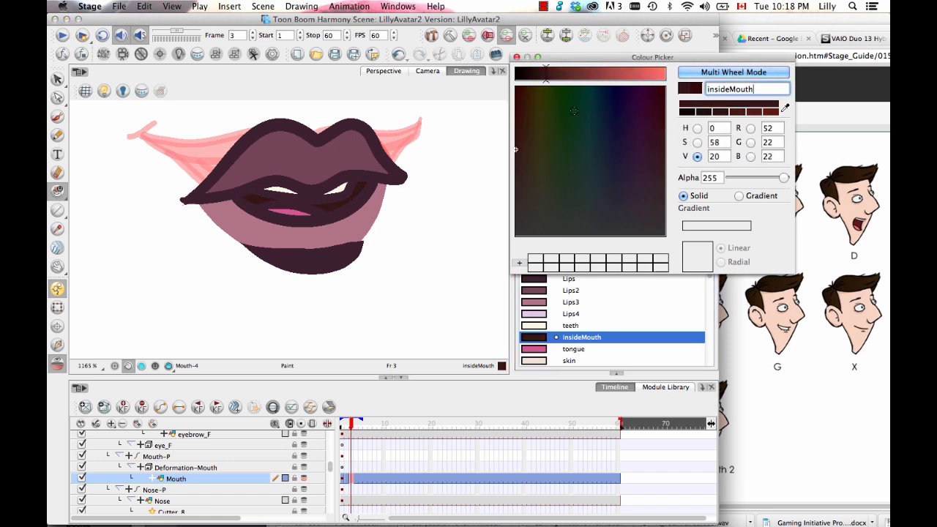
pyautogui.moveTo(554, 77); pyautogui.dragTo(562, 84)
pyautogui.click(517, 57)
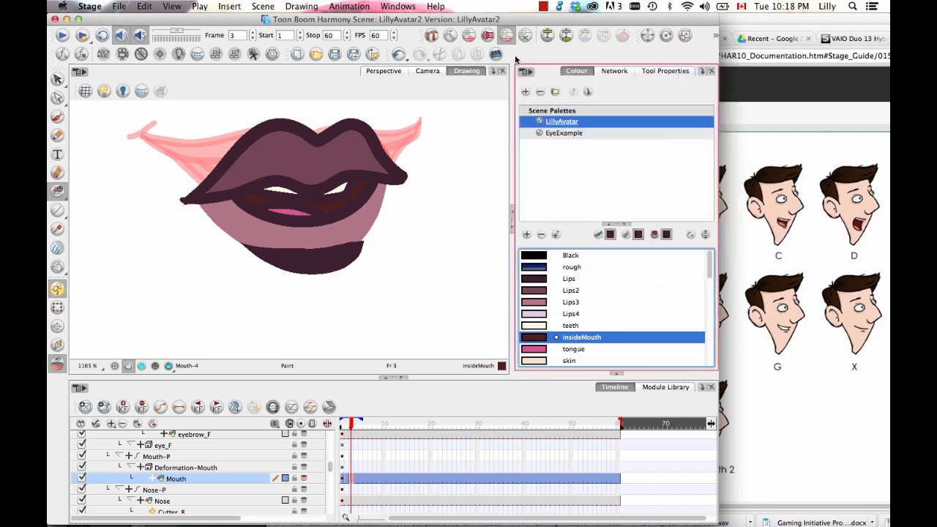
# Raise both peaks of the upper lip's outer line on frame 3 with the Pencil Editor.
pyautogui.click(60, 97)
pyautogui.moveTo(60, 102); pyautogui.dragTo(95, 110)
pyautogui.click(313, 127)
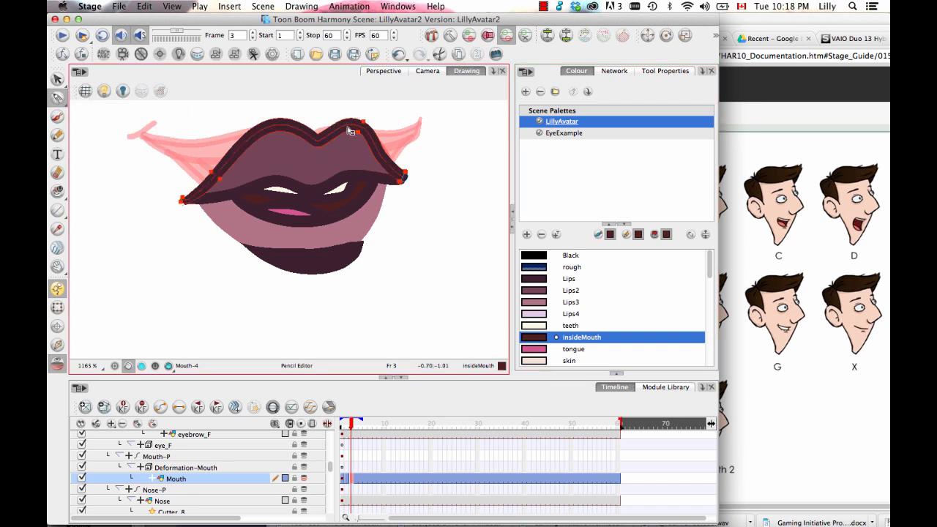
pyautogui.moveTo(361, 129); pyautogui.dragTo(371, 115)
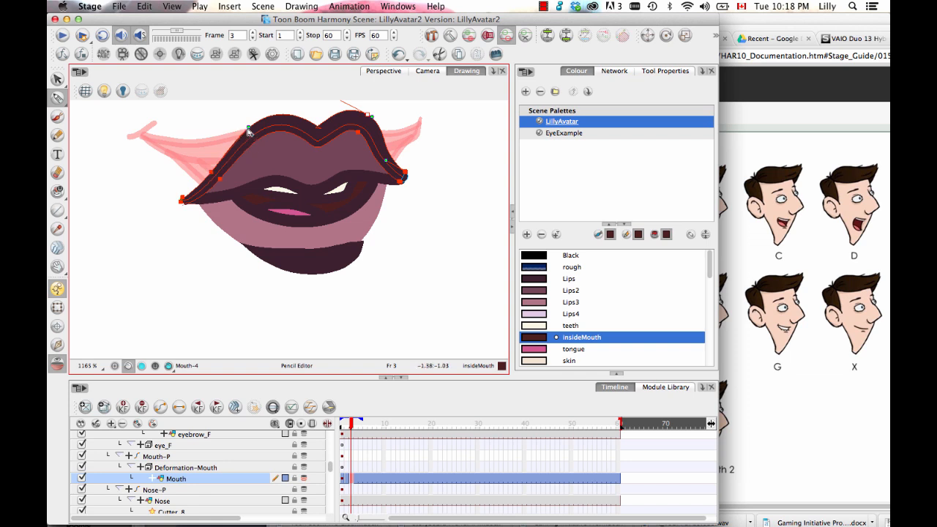
pyautogui.moveTo(249, 130); pyautogui.dragTo(245, 125)
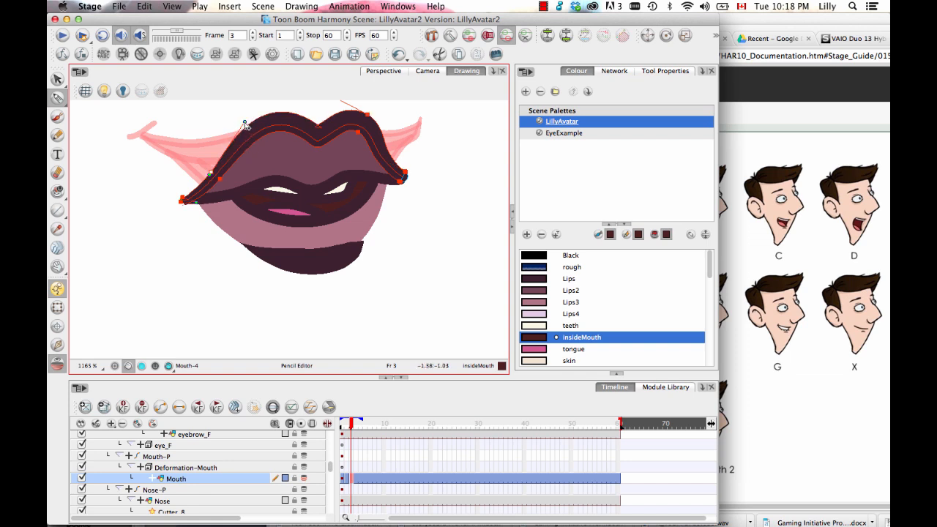
# Raise the centre point of the upper lip's lower line on frame 3 to thin its dip above the teeth.
pyautogui.click(315, 185)
pyautogui.moveTo(314, 179); pyautogui.dragTo(313, 179)
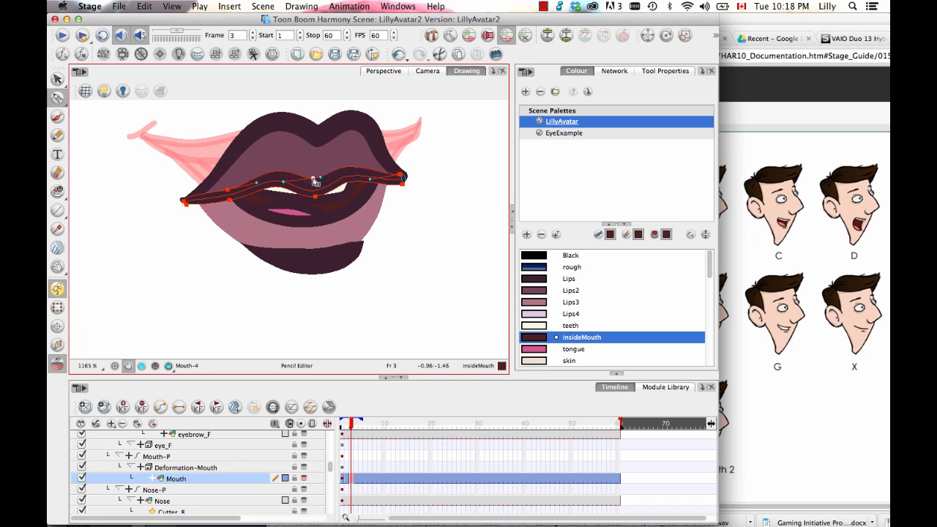
pyautogui.click(228, 190)
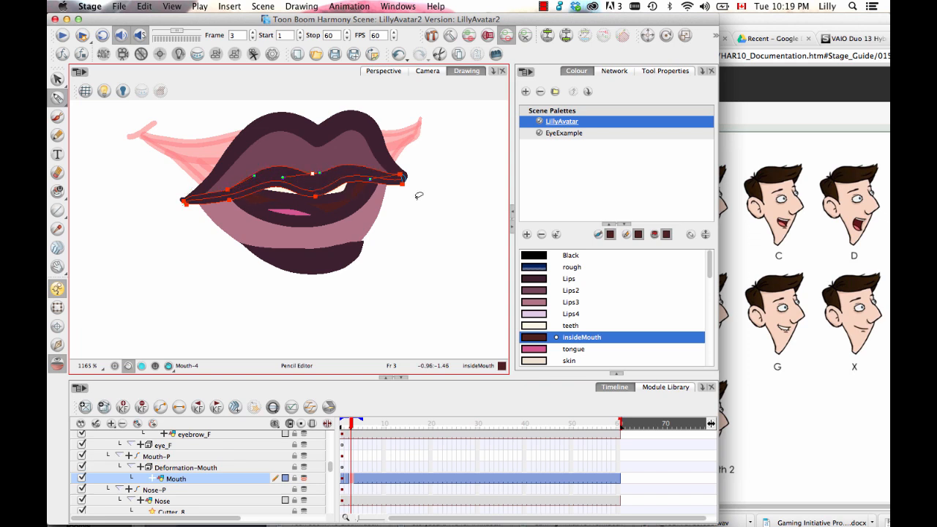
pyautogui.click(432, 221)
# Reshape the lower line of frame 3's mouth opening, delete its extra point, and compare the drawing with frame 2.
pyautogui.click(318, 230)
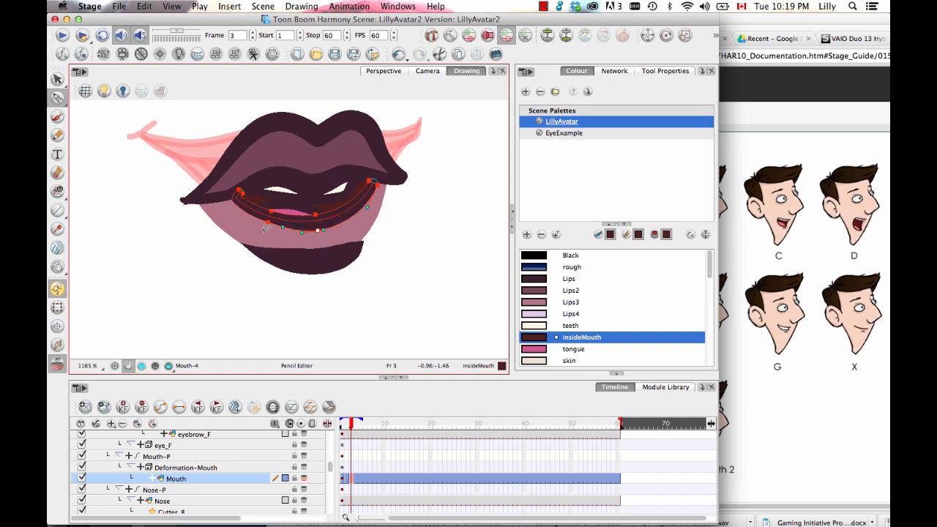
pyautogui.moveTo(267, 228); pyautogui.dragTo(290, 224)
pyautogui.press('Delete')
pyautogui.click(424, 271)
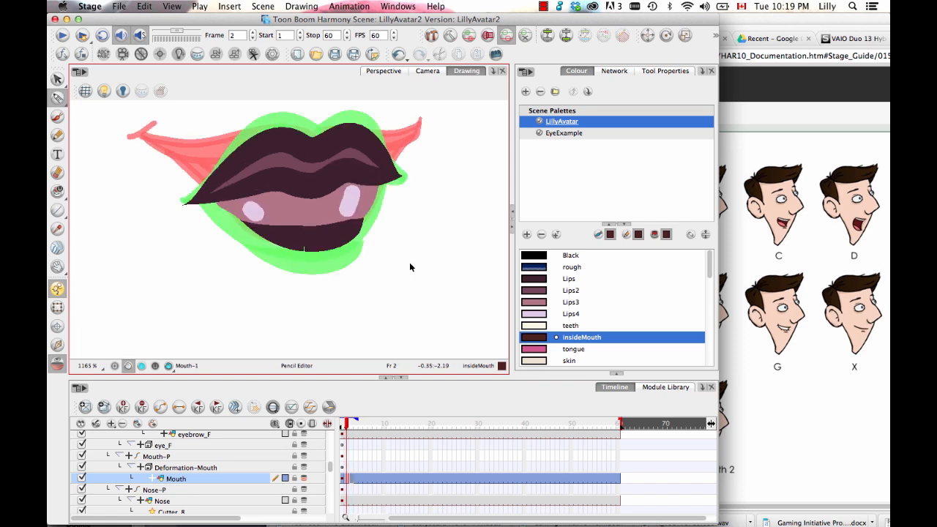
pyautogui.press(',')
pyautogui.press('.')
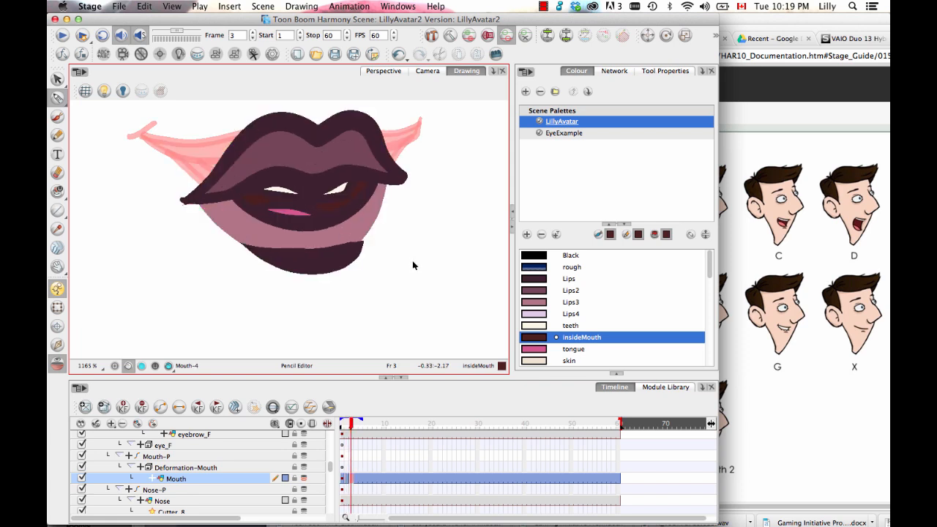
pyautogui.press(',')
pyautogui.press('.')
pyautogui.press(',')
pyautogui.press('.')
pyautogui.moveTo(57, 98); pyautogui.dragTo(93, 101)
pyautogui.moveTo(290, 180); pyautogui.dragTo(284, 162)
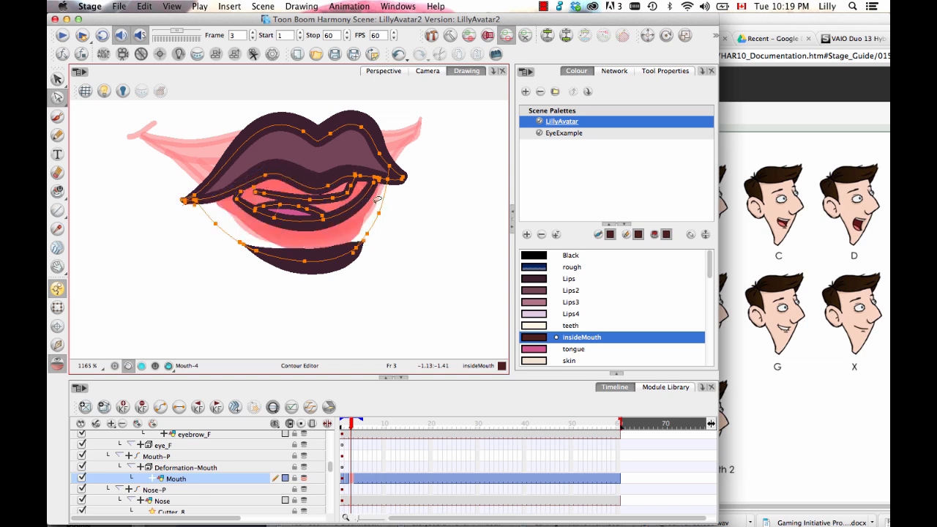
pyautogui.press('super+z')
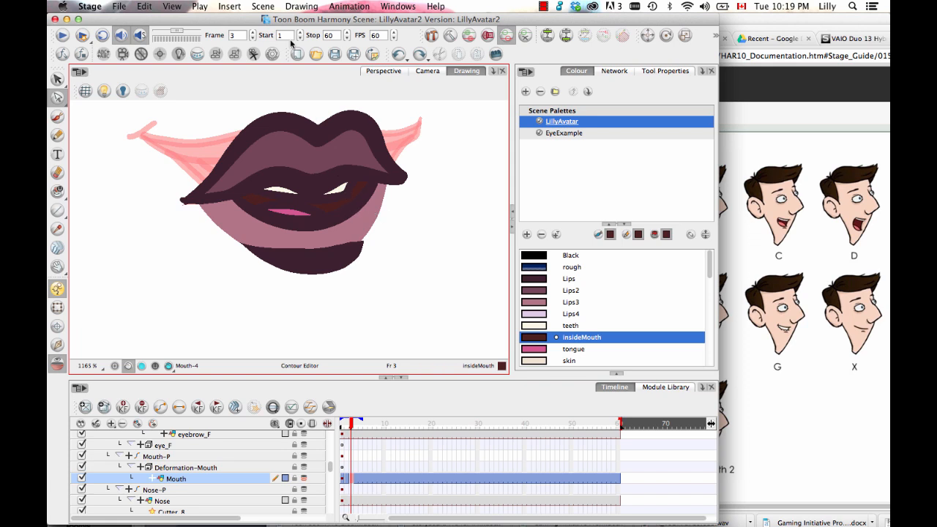
# Brush two small oval highlights in Lips4, one on each side of the lower lip on frame 3.
pyautogui.click(57, 117)
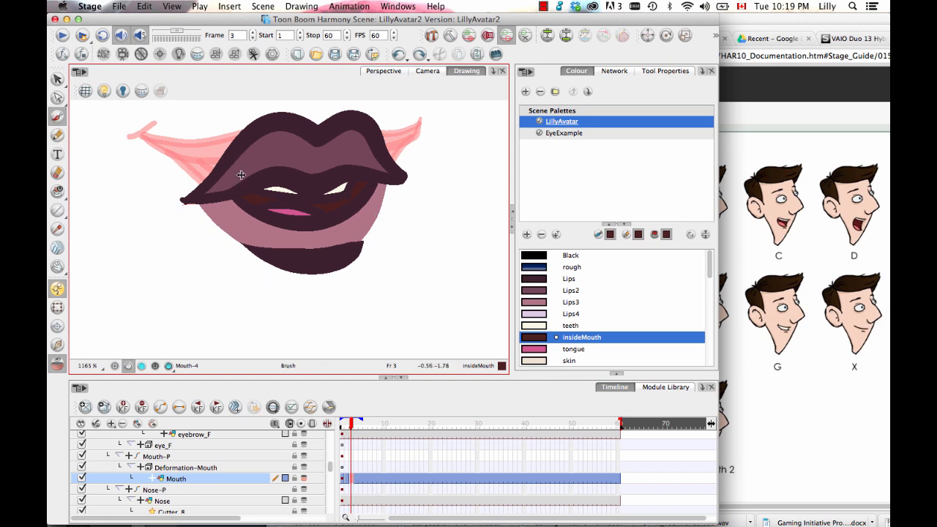
pyautogui.click(545, 313)
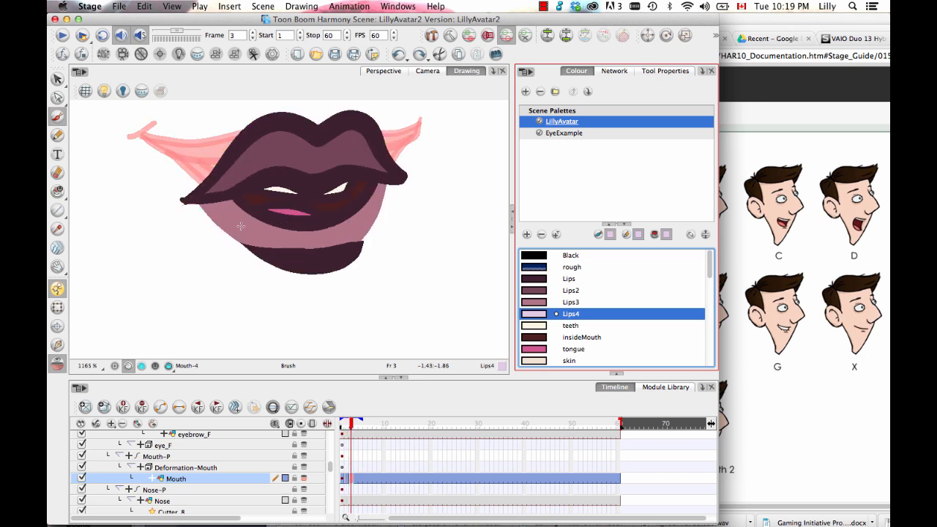
pyautogui.moveTo(239, 224); pyautogui.dragTo(247, 235)
pyautogui.press('super+z')
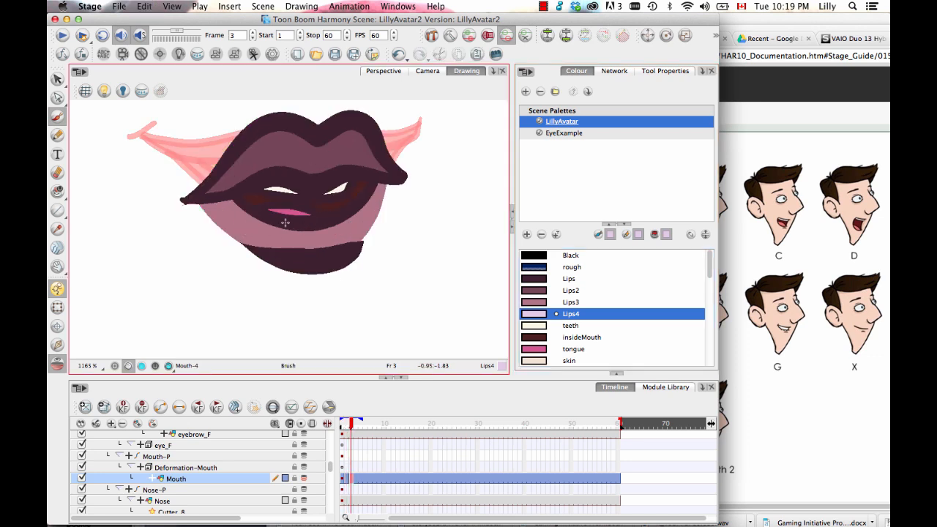
pyautogui.moveTo(237, 218)
pyautogui.mouseDown()
pyautogui.moveTo(255, 240)
pyautogui.moveTo(253, 223)
pyautogui.mouseUp()
pyautogui.press('super+z')
pyautogui.moveTo(365, 214); pyautogui.dragTo(361, 228)
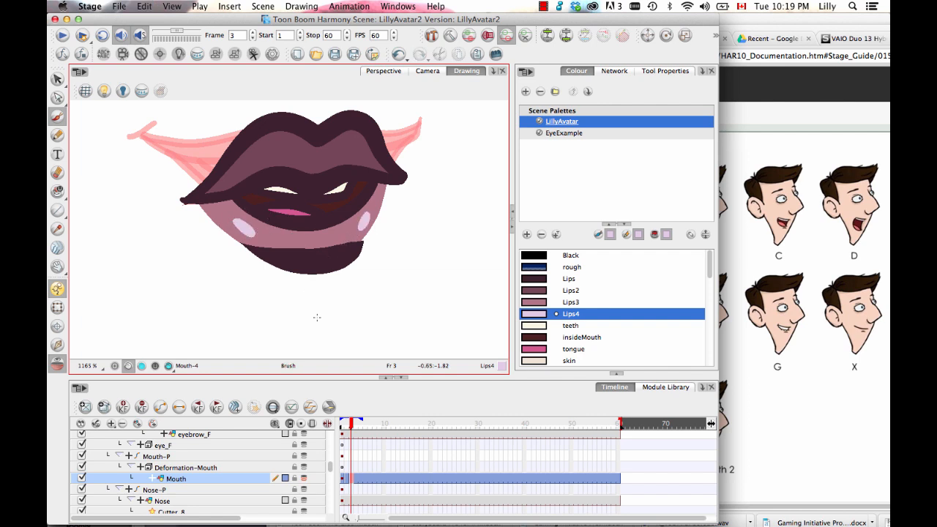
# Check frame 3's mouth against the previous frame and duplicate its drawing onto frame 4 of the Mouth layer.
pyautogui.press(',')
pyautogui.press('.')
pyautogui.click(357, 479)
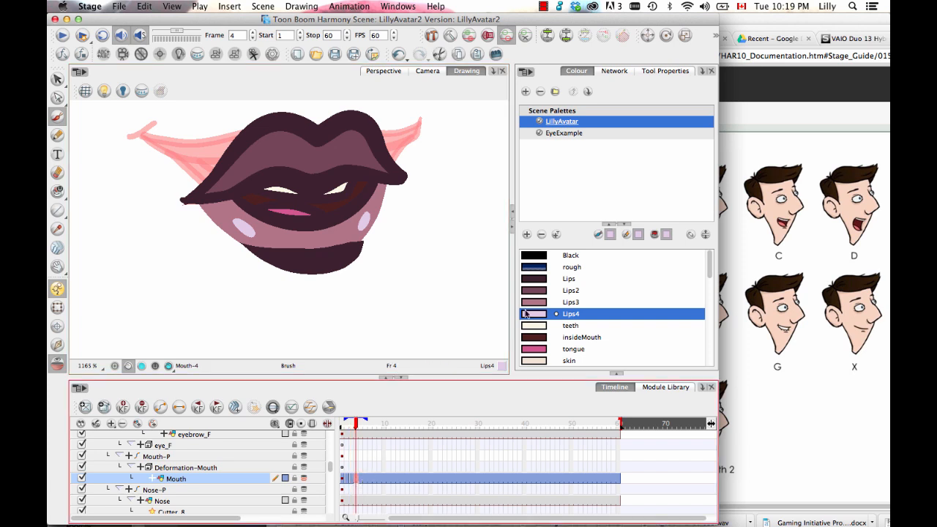
pyautogui.click(104, 407)
# Pull the whole lower lip with its highlights down on frame 4 with the Contour Editor to open the mouth wider.
pyautogui.click(57, 97)
pyautogui.moveTo(193, 212); pyautogui.dragTo(436, 321)
pyautogui.moveTo(308, 262); pyautogui.dragTo(310, 280)
pyautogui.click(231, 241)
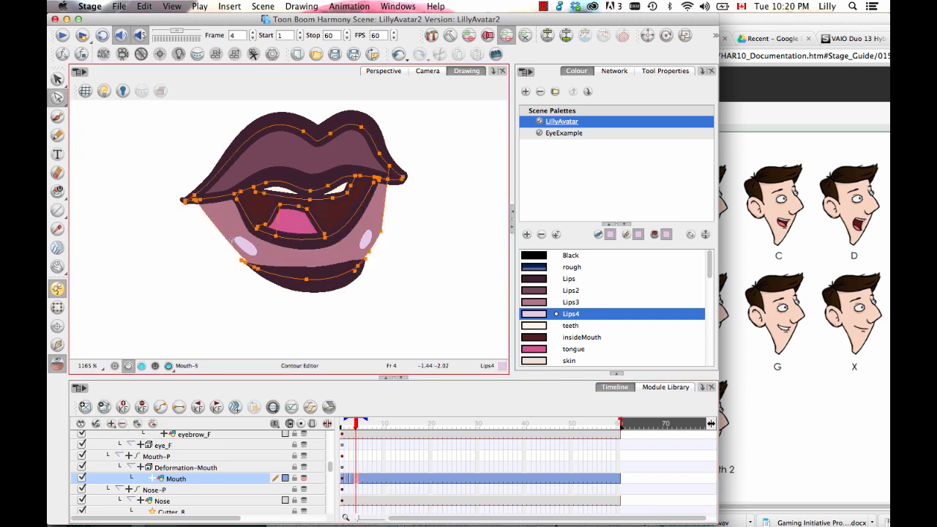
# Delete the extra contour point on frame 4's tongue and lower the tongue's top edge.
pyautogui.click(265, 224)
pyautogui.press('Delete')
pyautogui.moveTo(306, 209); pyautogui.dragTo(309, 217)
pyautogui.moveTo(280, 204); pyautogui.dragTo(279, 214)
pyautogui.moveTo(345, 265); pyautogui.dragTo(351, 251)
# Round out the outer sides of frame 4's lower lip and smooth the tongue outline.
pyautogui.press('2')
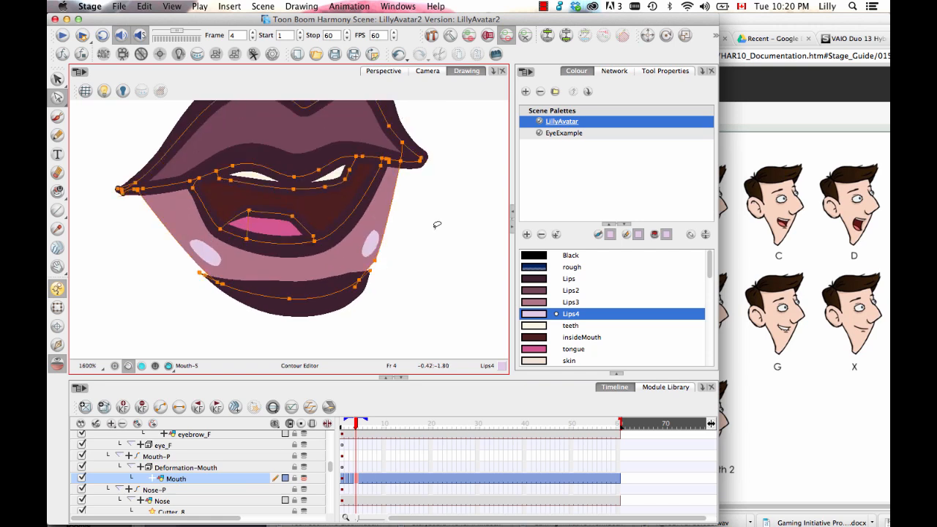
pyautogui.moveTo(388, 217); pyautogui.dragTo(394, 221)
pyautogui.moveTo(172, 236); pyautogui.dragTo(235, 254)
pyautogui.moveTo(257, 238); pyautogui.dragTo(251, 243)
pyautogui.moveTo(321, 240); pyautogui.dragTo(358, 247)
pyautogui.click(414, 336)
# Reshape the contours around frame 4's teeth into one continuous band and adjust its end points.
pyautogui.click(285, 194)
pyautogui.moveTo(284, 194); pyautogui.dragTo(283, 186)
pyautogui.moveTo(347, 206); pyautogui.dragTo(347, 197)
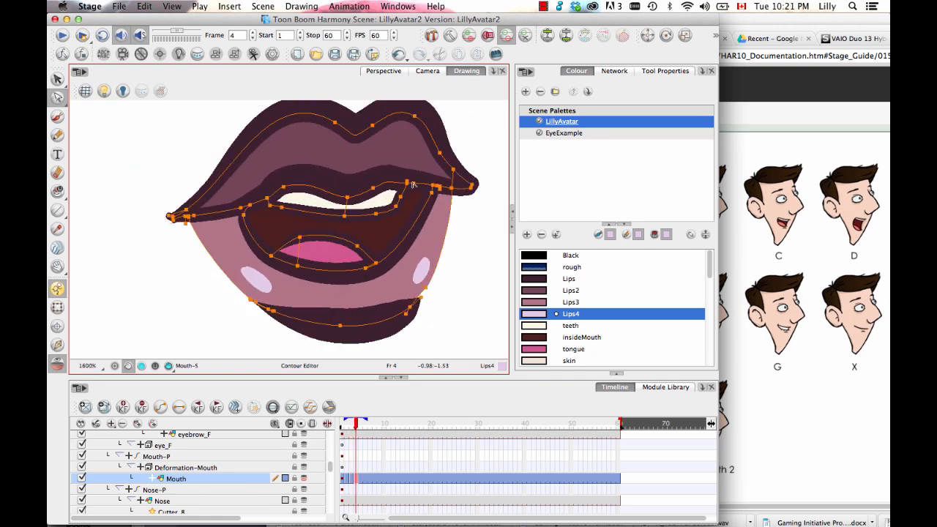
pyautogui.moveTo(407, 182); pyautogui.dragTo(407, 179)
pyautogui.click(268, 200)
pyautogui.moveTo(267, 198); pyautogui.dragTo(238, 208)
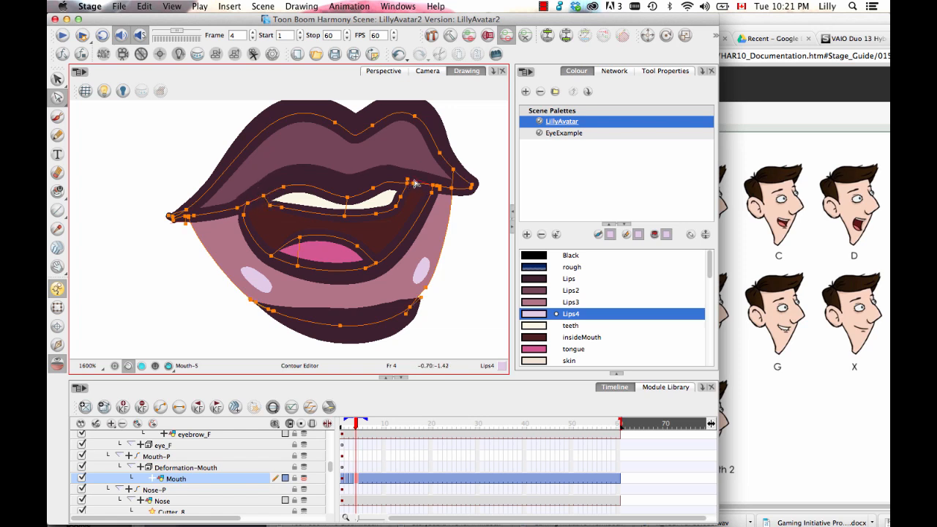
# Delete the stray contour point and leftover piece near the right end of the teeth on frame 4.
pyautogui.moveTo(415, 183); pyautogui.dragTo(295, 287)
pyautogui.press('2')
pyautogui.press('2')
pyautogui.press('Delete')
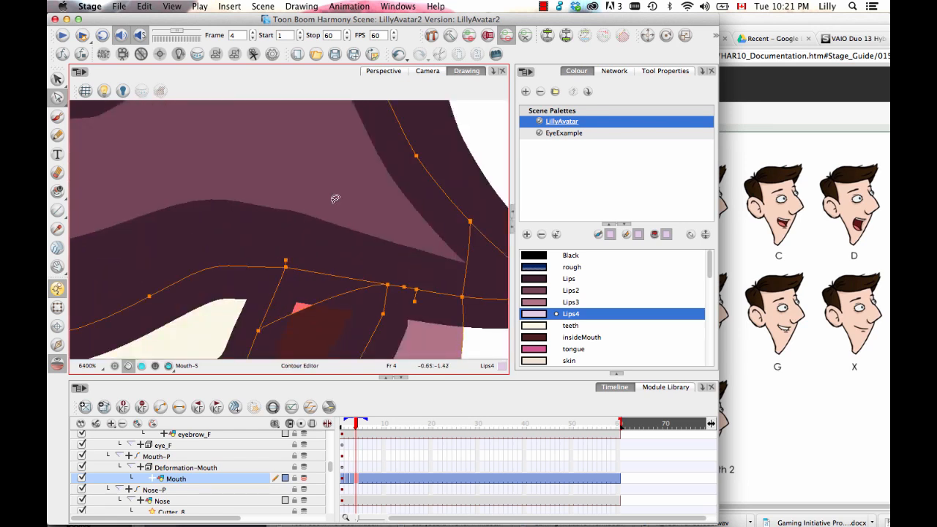
pyautogui.press('1')
pyautogui.press('1')
pyautogui.hotkey('alt', 's')
pyautogui.click(299, 248)
pyautogui.press('Delete')
# Paint the small gap beside the right end of frame 4's teeth with the insideMouth colour.
pyautogui.hotkey('alt', 'i')
pyautogui.click(582, 338)
pyautogui.click(293, 249)
pyautogui.press('1')
pyautogui.press('1')
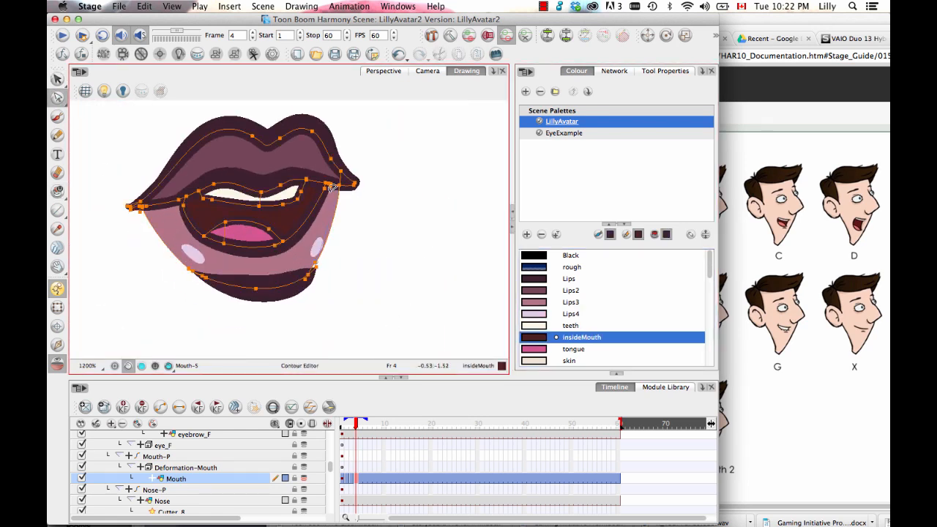
# Compare frame 4 with the previous mouth shape and duplicate its drawing onto frame 5.
pyautogui.click(350, 251)
pyautogui.press(',')
pyautogui.press('.')
pyautogui.click(360, 479)
pyautogui.click(104, 407)
pyautogui.moveTo(173, 278)
pyautogui.mouseDown()
pyautogui.moveTo(384, 278)
pyautogui.moveTo(176, 226)
pyautogui.mouseUp()
pyautogui.moveTo(305, 279); pyautogui.dragTo(307, 295)
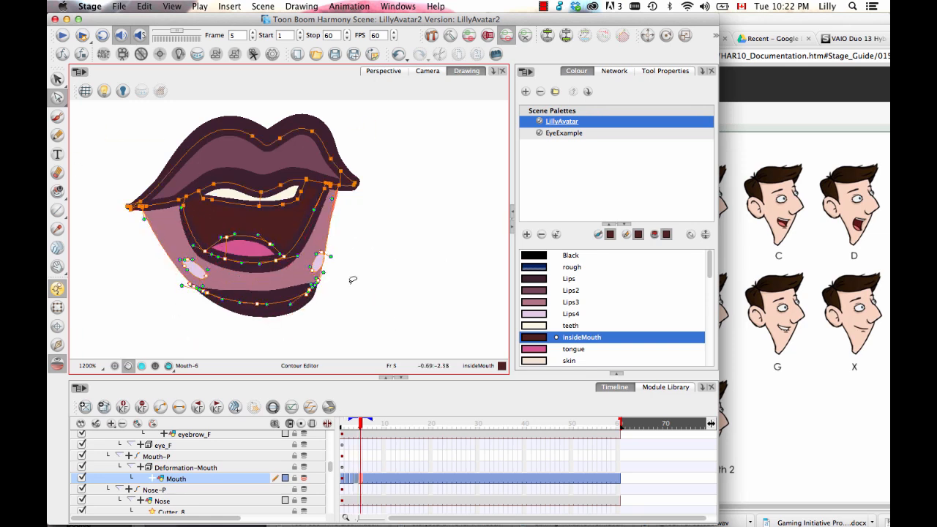
pyautogui.hotkey('ctrl', 'z')
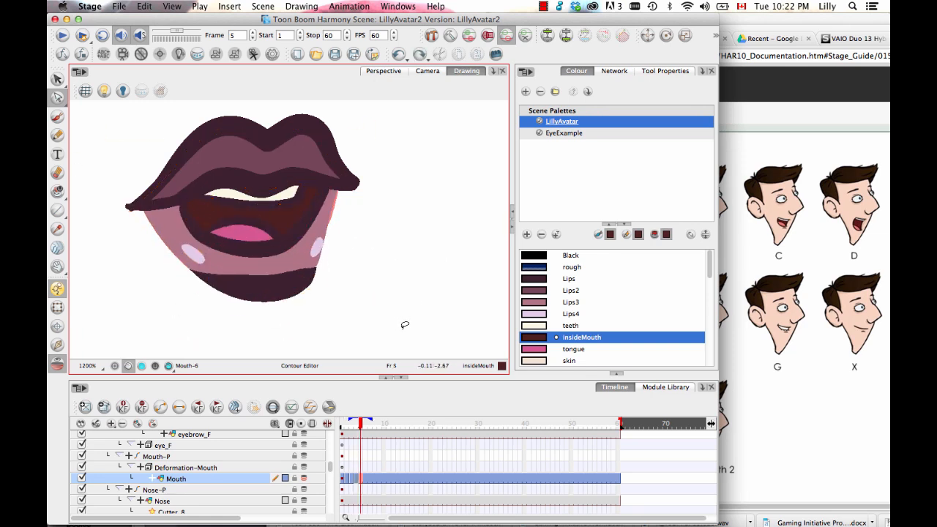
# Duplicate the drawing on frame 5 again and pull its lower lip, highlights and tongue down slightly for a wider mouth.
pyautogui.moveTo(360, 428)
pyautogui.mouseDown()
pyautogui.moveTo(350, 429)
pyautogui.moveTo(360, 432)
pyautogui.mouseUp()
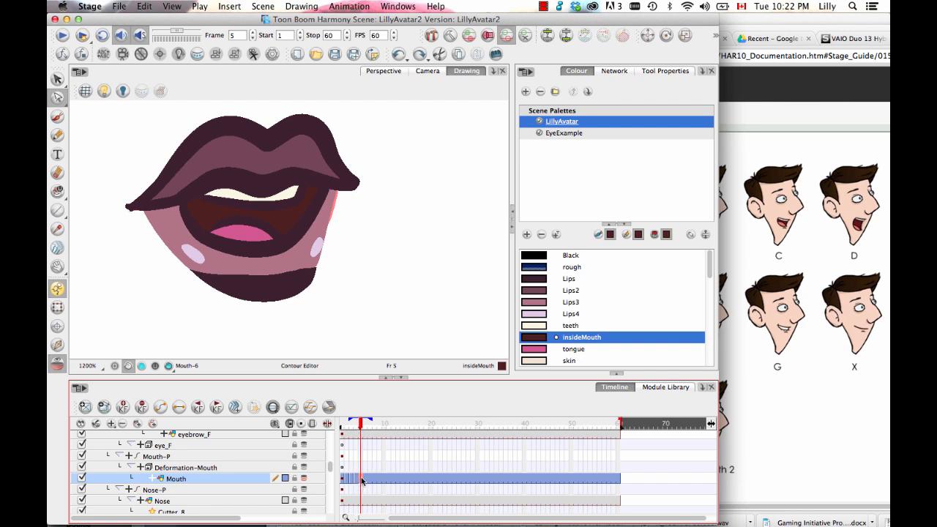
pyautogui.click(104, 410)
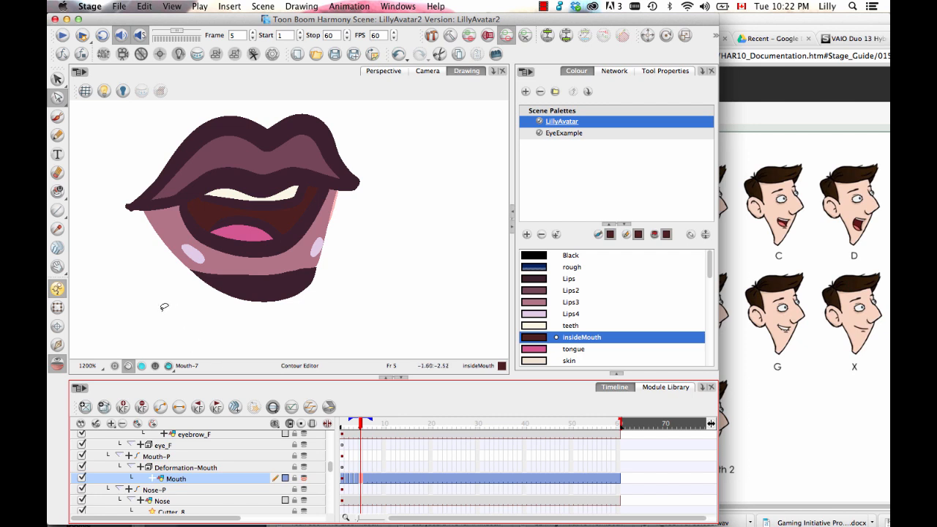
pyautogui.moveTo(158, 320)
pyautogui.mouseDown()
pyautogui.moveTo(270, 359)
pyautogui.moveTo(381, 308)
pyautogui.moveTo(393, 250)
pyautogui.moveTo(312, 216)
pyautogui.moveTo(188, 224)
pyautogui.moveTo(176, 340)
pyautogui.mouseUp()
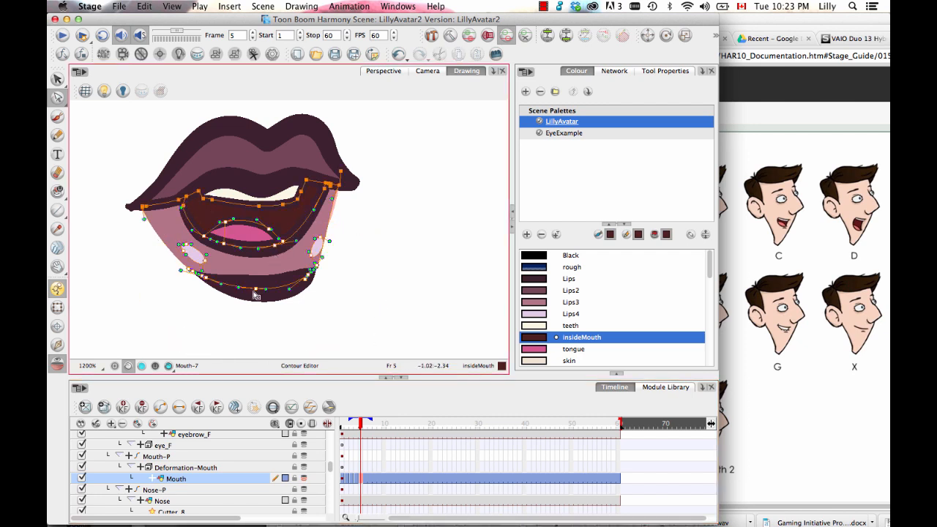
pyautogui.moveTo(255, 296); pyautogui.dragTo(257, 306)
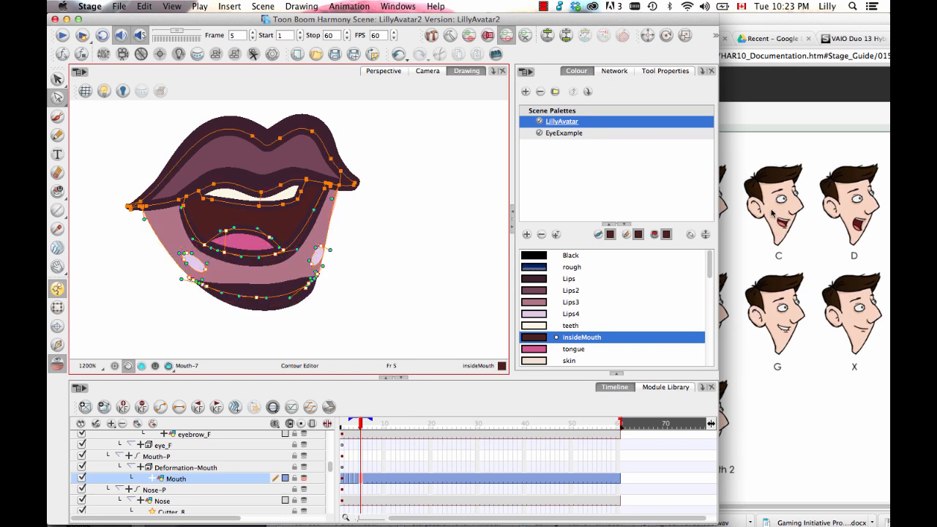
pyautogui.click(258, 301)
pyautogui.moveTo(258, 302); pyautogui.dragTo(265, 302)
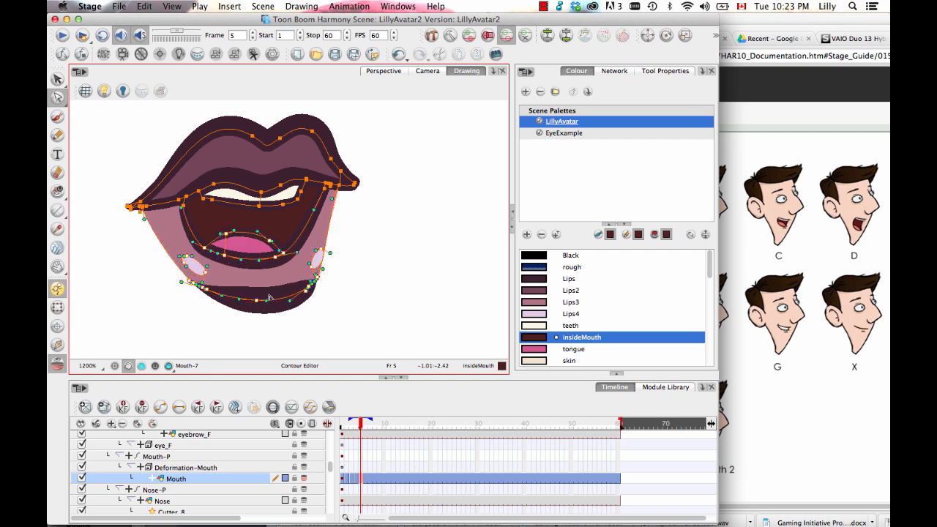
# Compare frame 5 with the preceding mouths and raise the upper contour of its teeth to show more of them.
pyautogui.press(',')
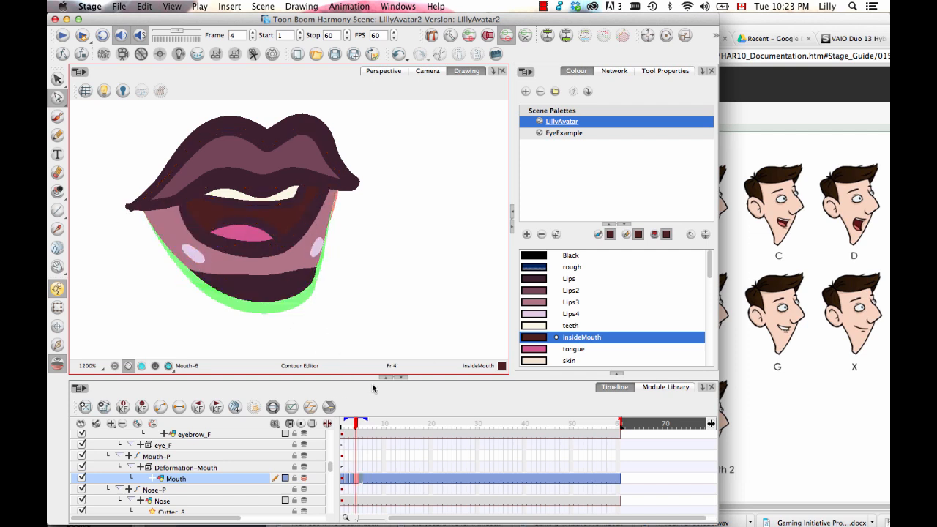
pyautogui.press(',')
pyautogui.press('.')
pyautogui.press('.')
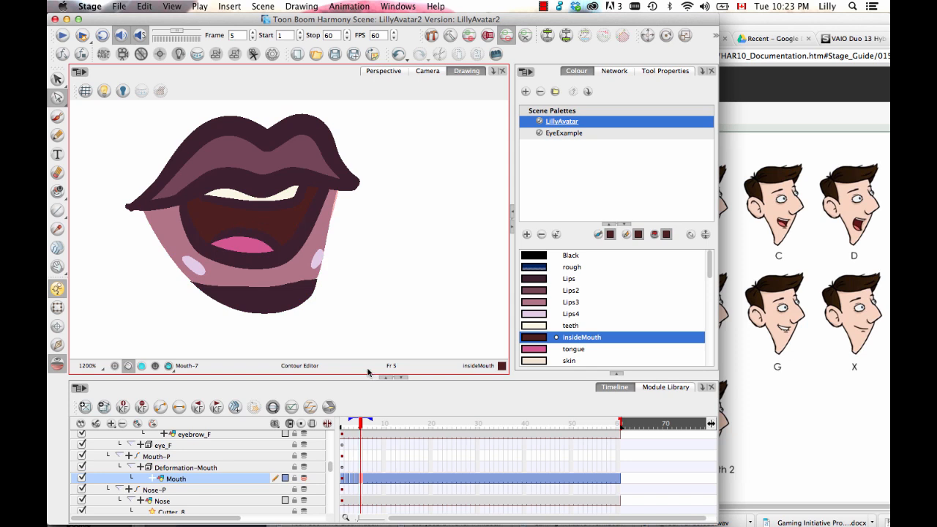
pyautogui.click(228, 183)
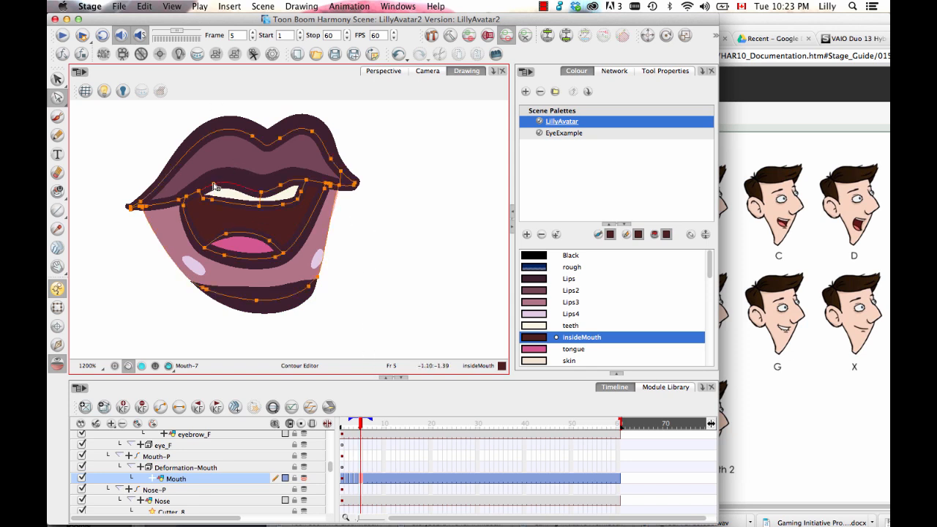
pyautogui.moveTo(215, 185); pyautogui.dragTo(281, 178)
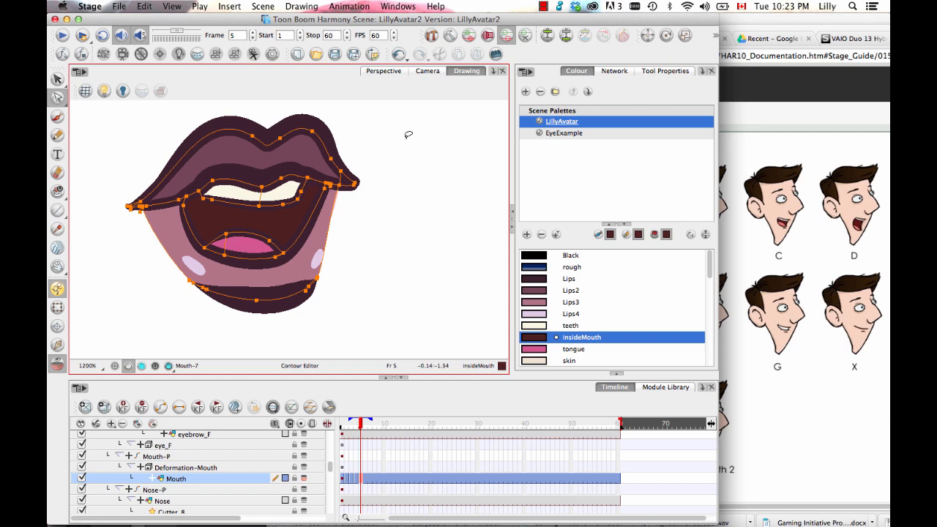
# Flip back and forth through frames 2 to 5 to compare the mouth shapes.
pyautogui.press(',')
pyautogui.press(',')
pyautogui.press(',')
pyautogui.press('.')
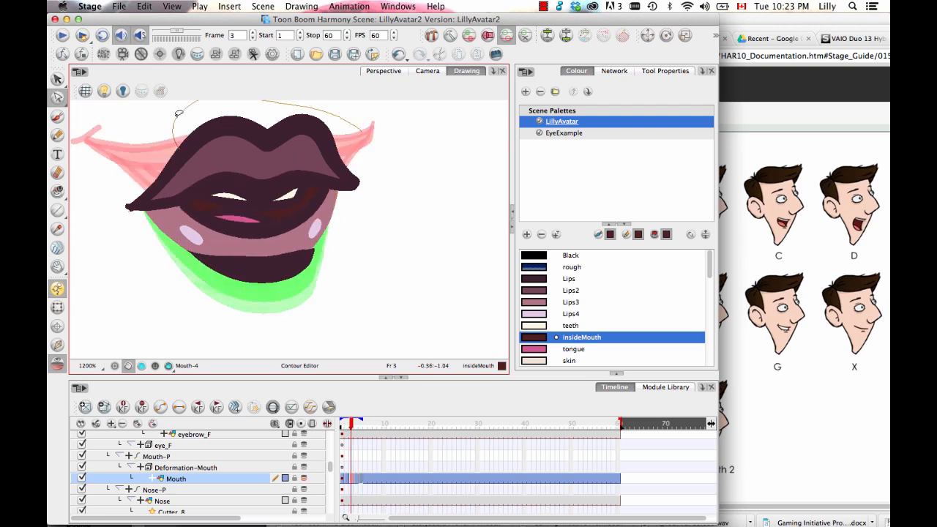
pyautogui.press('.')
pyautogui.press('.')
pyautogui.press(',')
pyautogui.press('.')
# Switch to the lip-sync documentation in Chrome and bring the whole mouth chart into view.
pyautogui.click(796, 157)
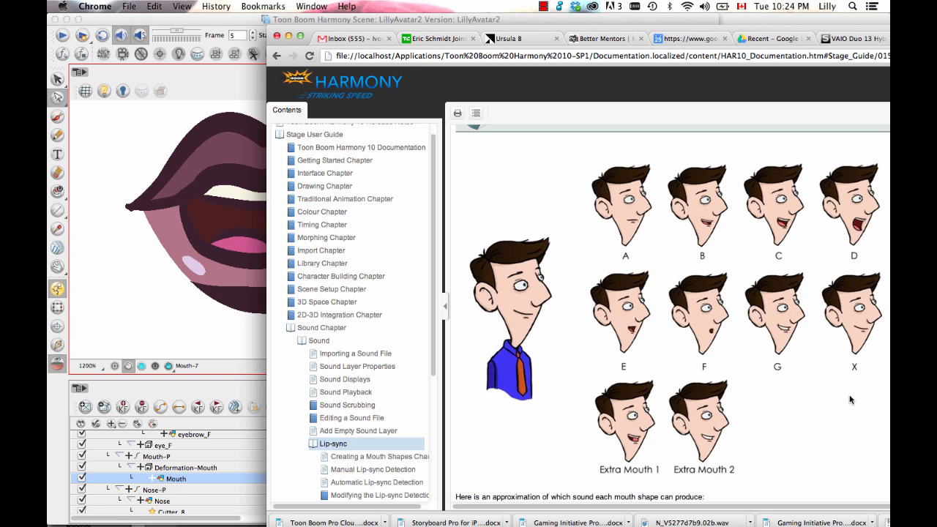
pyautogui.moveTo(595, 28); pyautogui.dragTo(381, 5)
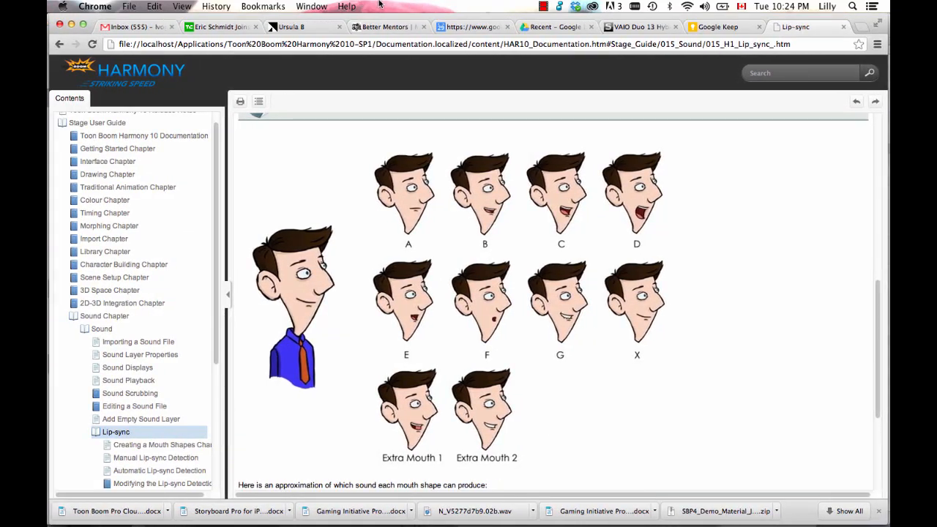
# Bring the mouth chart into view and move the browser window aside so the chart stays visible next to the Harmony drawing.
pyautogui.moveTo(873, 384)
pyautogui.mouseDown()
pyautogui.moveTo(871, 455)
pyautogui.moveTo(883, 368)
pyautogui.mouseUp()
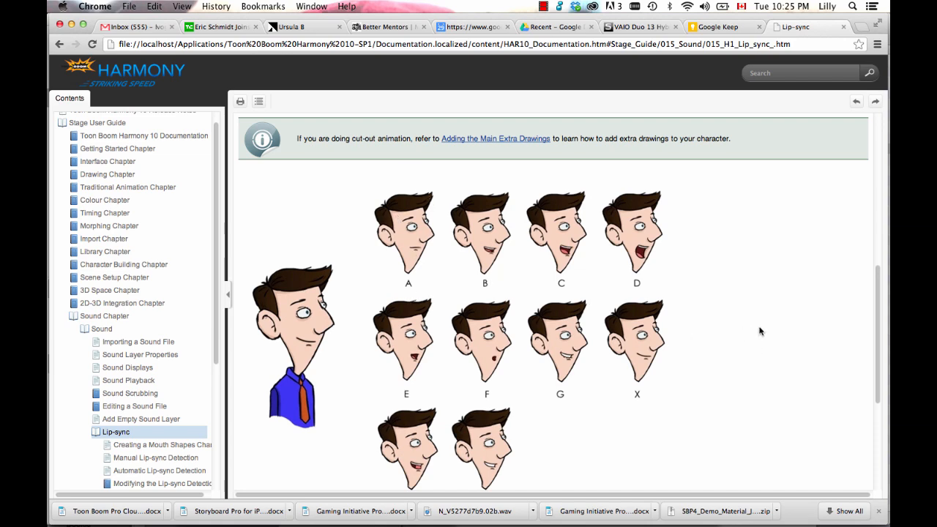
pyautogui.moveTo(313, 17); pyautogui.dragTo(727, 33)
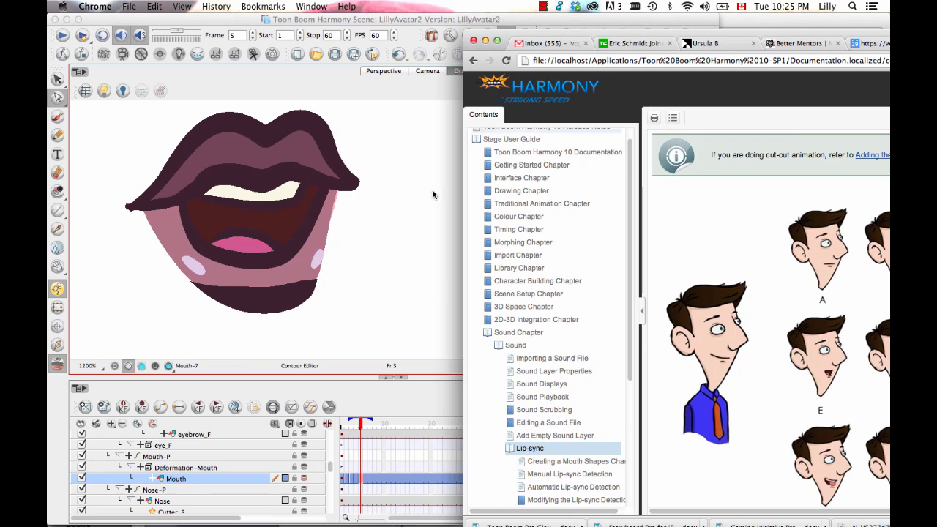
pyautogui.moveTo(736, 38)
pyautogui.mouseDown()
pyautogui.moveTo(733, 21)
pyautogui.moveTo(525, 22)
pyautogui.moveTo(742, 20)
pyautogui.mouseUp()
pyautogui.click(206, 334)
# Create an empty drawing on frame 6 and draw the upper lip, mouth opening and lower-lip line with the Pencil in Lips.
pyautogui.click(367, 480)
pyautogui.click(419, 440)
pyautogui.hotkey('alt', 'shift', 'r')
pyautogui.click(58, 136)
pyautogui.click(570, 278)
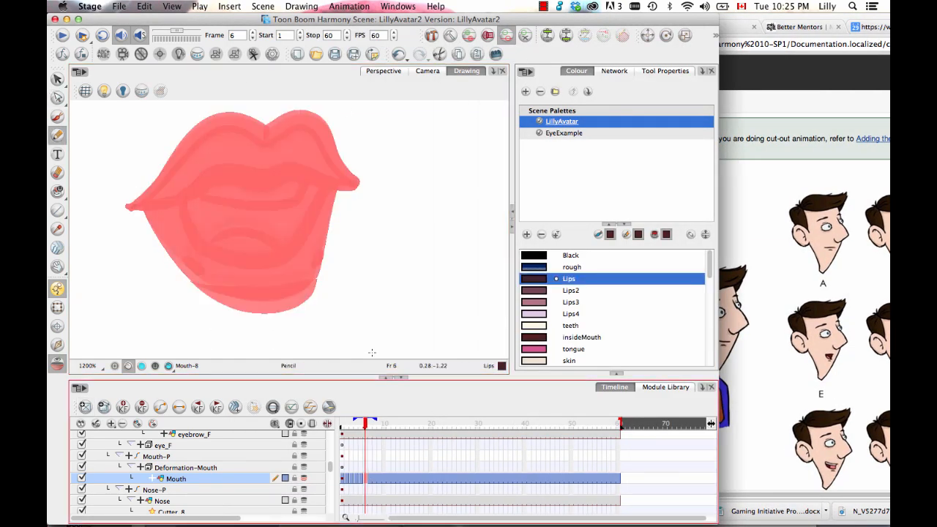
pyautogui.moveTo(126, 207)
pyautogui.mouseDown()
pyautogui.moveTo(252, 148)
pyautogui.moveTo(362, 187)
pyautogui.moveTo(330, 193)
pyautogui.moveTo(357, 192)
pyautogui.mouseUp()
pyautogui.moveTo(157, 209); pyautogui.dragTo(323, 195)
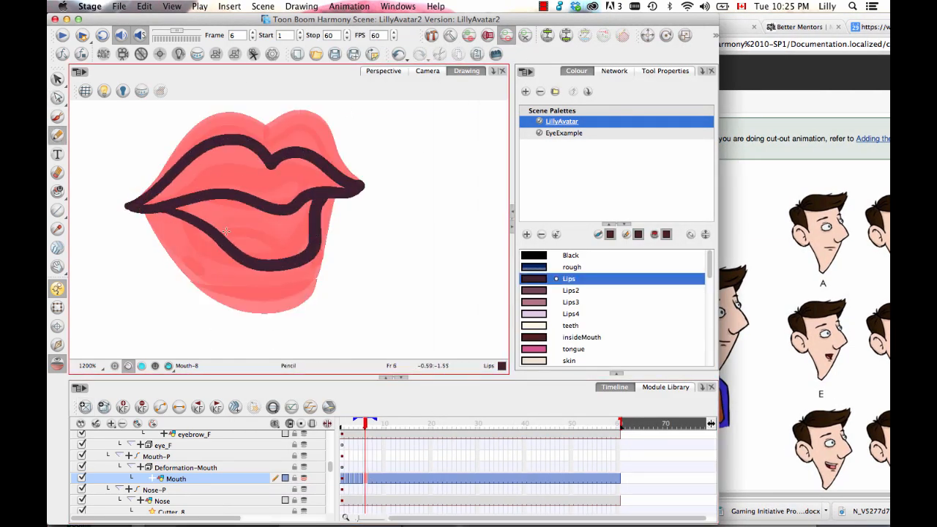
pyautogui.moveTo(225, 303)
pyautogui.mouseDown()
pyautogui.moveTo(301, 304)
pyautogui.moveTo(305, 289)
pyautogui.mouseUp()
pyautogui.press('super+z')
# Adjust the contour of the upper lip's two peaks on frame 6, lowering the left one slightly.
pyautogui.click(57, 98)
pyautogui.click(217, 146)
pyautogui.moveTo(224, 140); pyautogui.dragTo(229, 149)
pyautogui.moveTo(311, 156); pyautogui.dragTo(315, 152)
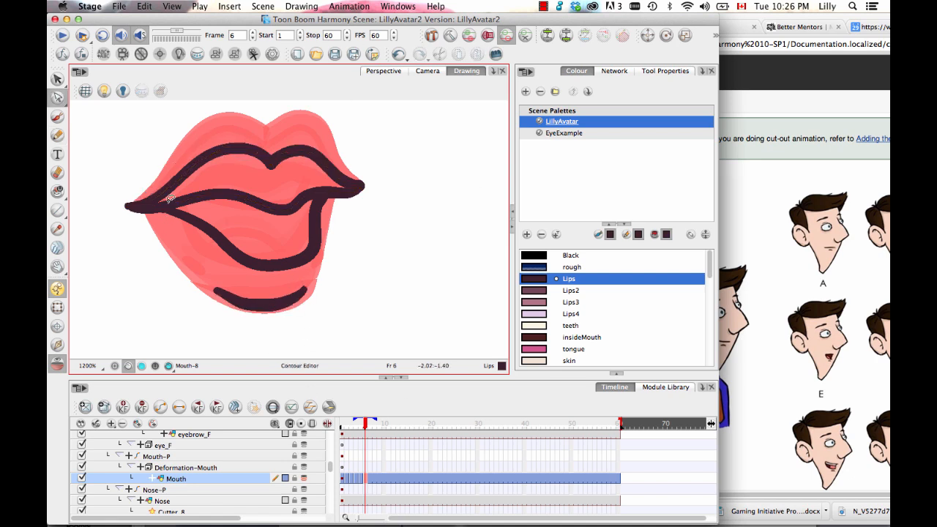
# Draw the tongue's curve inside the open mouth and close the lower lip's sides with invisible strokes.
pyautogui.click(58, 136)
pyautogui.moveTo(211, 224); pyautogui.dragTo(290, 257)
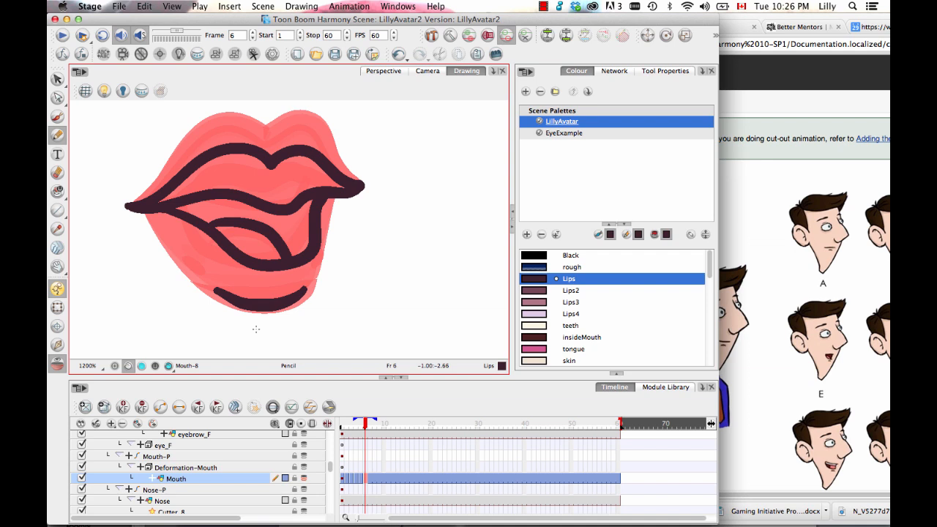
pyautogui.moveTo(57, 191); pyautogui.dragTo(102, 249)
# Paint the mouth interior with insideMouth, the tongue with tongue, the upper lip with Lips2 and the lower lip with Lips3.
pyautogui.moveTo(57, 191); pyautogui.dragTo(123, 198)
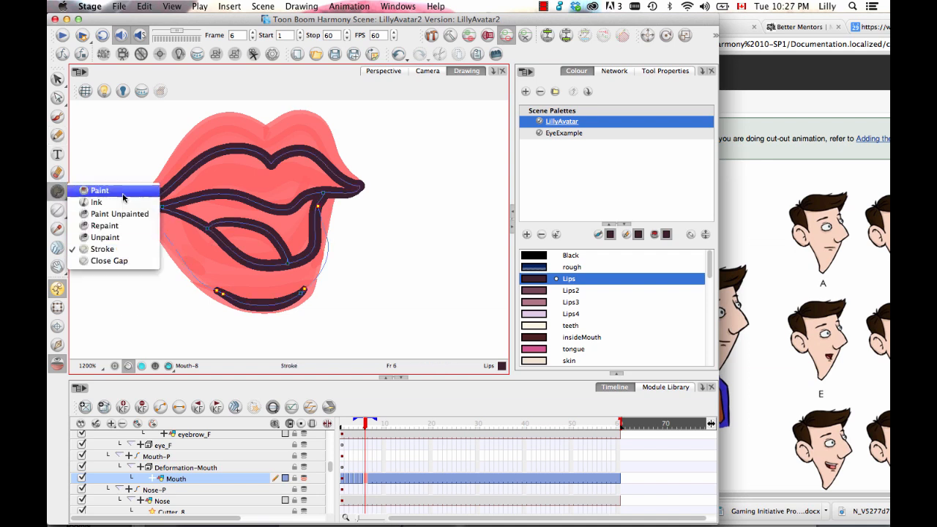
pyautogui.click(123, 195)
pyautogui.click(582, 337)
pyautogui.click(281, 225)
pyautogui.click(574, 349)
pyautogui.click(249, 243)
pyautogui.click(571, 291)
pyautogui.click(285, 180)
pyautogui.click(571, 302)
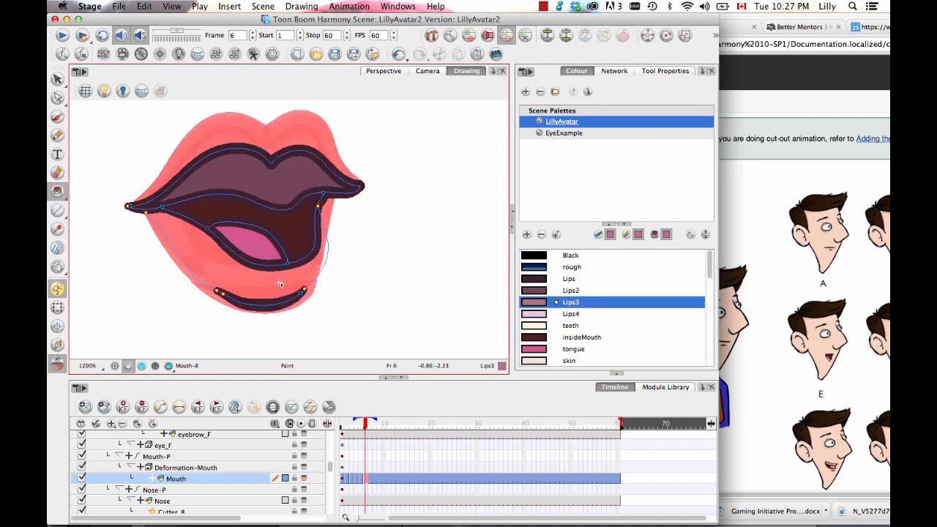
pyautogui.click(280, 283)
# Brush two Lips4 highlights onto the lower lip of frame 6.
pyautogui.click(572, 315)
pyautogui.click(58, 115)
pyautogui.moveTo(199, 249); pyautogui.dragTo(213, 269)
pyautogui.moveTo(312, 265); pyautogui.dragTo(307, 276)
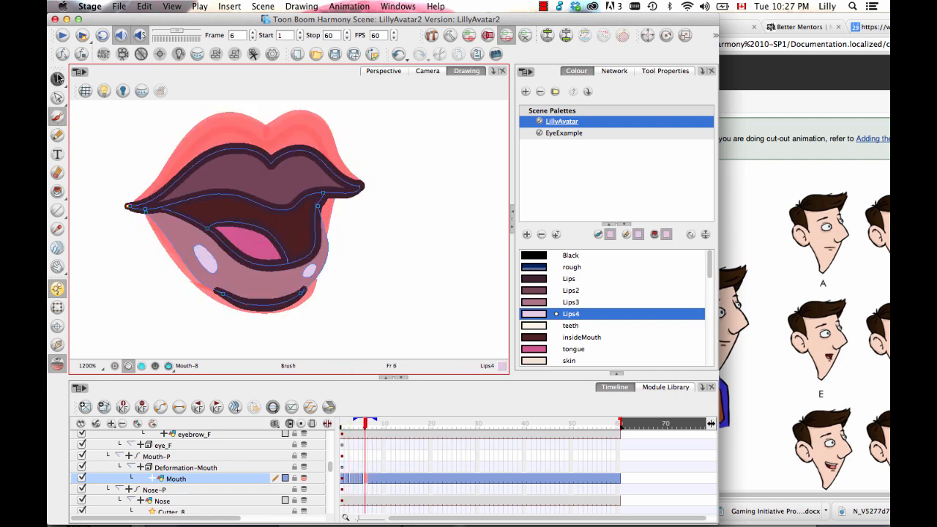
# Thicken the upper lip's outline on frame 6 and paste in the dark lower-lip shape copied from frame 5.
pyautogui.click(58, 97)
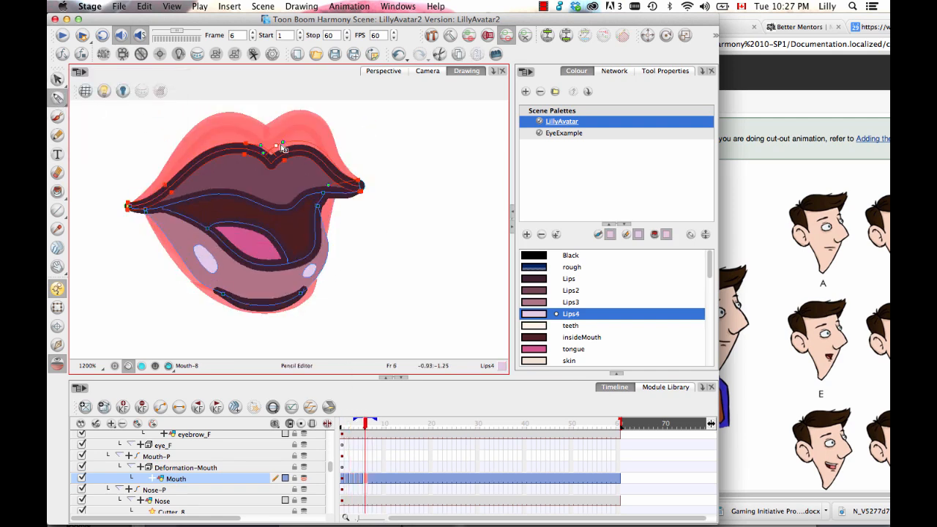
pyautogui.click(283, 306)
pyautogui.press(',')
pyautogui.press('.')
pyautogui.press(',')
pyautogui.hotkey('alt', 's')
pyautogui.click(273, 309)
pyautogui.press('super+c')
pyautogui.press('.')
pyautogui.press('super+v')
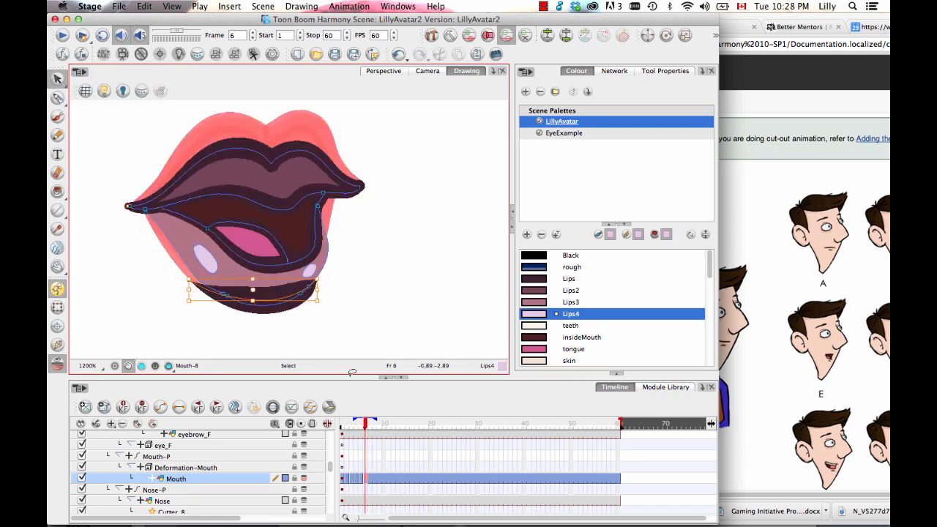
# Reshape the left end of the pasted lower-lip shape to meet the lip edge and delete its surplus contour points.
pyautogui.moveTo(58, 97); pyautogui.dragTo(82, 97)
pyautogui.click(478, 108)
pyautogui.click(203, 287)
pyautogui.press('2')
pyautogui.press('2')
pyautogui.press('2')
pyautogui.press('super+z')
pyautogui.moveTo(247, 241)
pyautogui.mouseDown()
pyautogui.moveTo(268, 216)
pyautogui.moveTo(249, 220)
pyautogui.mouseUp()
pyautogui.moveTo(251, 192); pyautogui.dragTo(287, 212)
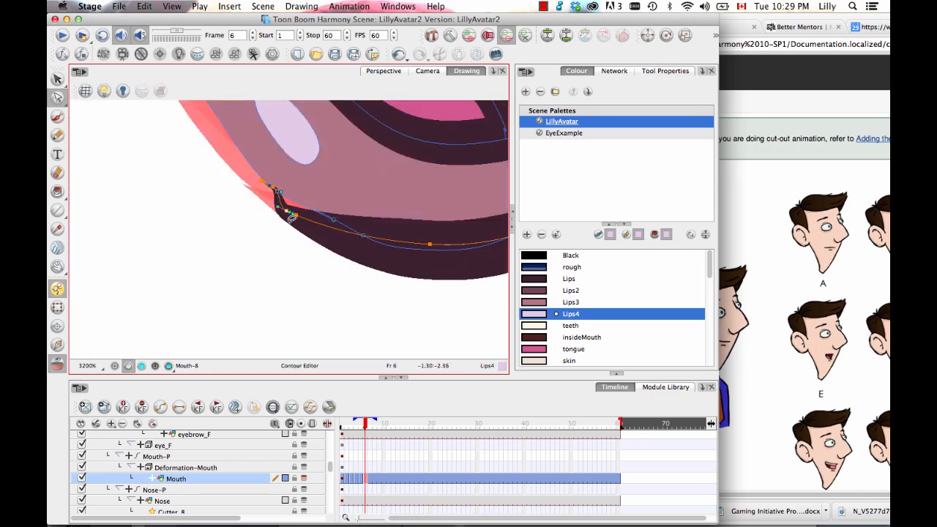
pyautogui.press('Delete')
pyautogui.click(295, 216)
pyautogui.press('Delete')
# Fit the right end of the dark lower-lip shape to the lip edge and delete its surplus contour point.
pyautogui.moveTo(469, 191); pyautogui.dragTo(239, 224)
pyautogui.moveTo(356, 211); pyautogui.dragTo(372, 218)
pyautogui.press('Delete')
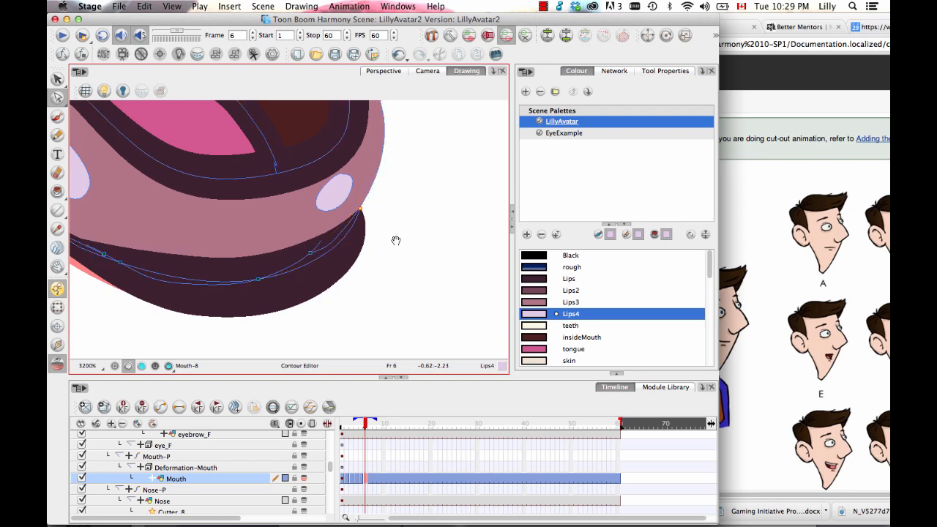
pyautogui.press('1')
pyautogui.press('1')
pyautogui.press('1')
pyautogui.press('1')
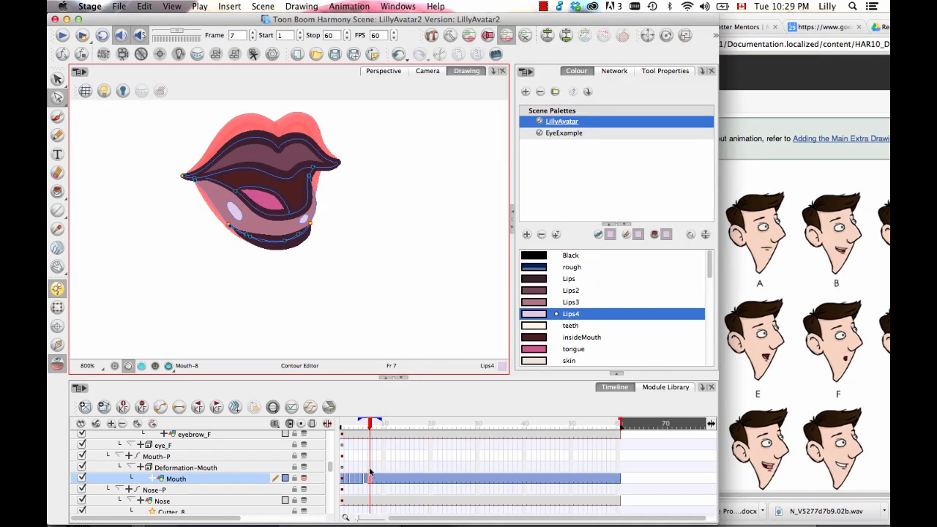
# Draw a smaller mouth on frame 7 with the Pencil in Lips: upper lip, small rounded opening and a short lower-lip line.
pyautogui.hotkey('alt', '/')
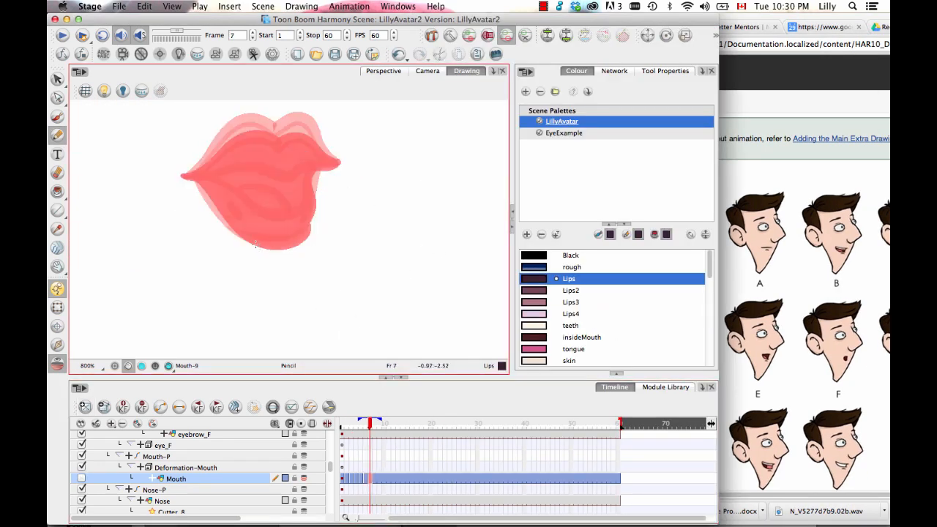
pyautogui.moveTo(183, 176)
pyautogui.mouseDown()
pyautogui.moveTo(326, 162)
pyautogui.moveTo(227, 177)
pyautogui.moveTo(297, 192)
pyautogui.moveTo(293, 178)
pyautogui.mouseUp()
pyautogui.press('super+z')
pyautogui.press('super+z')
pyautogui.moveTo(225, 178)
pyautogui.mouseDown()
pyautogui.moveTo(296, 176)
pyautogui.moveTo(286, 178)
pyautogui.mouseUp()
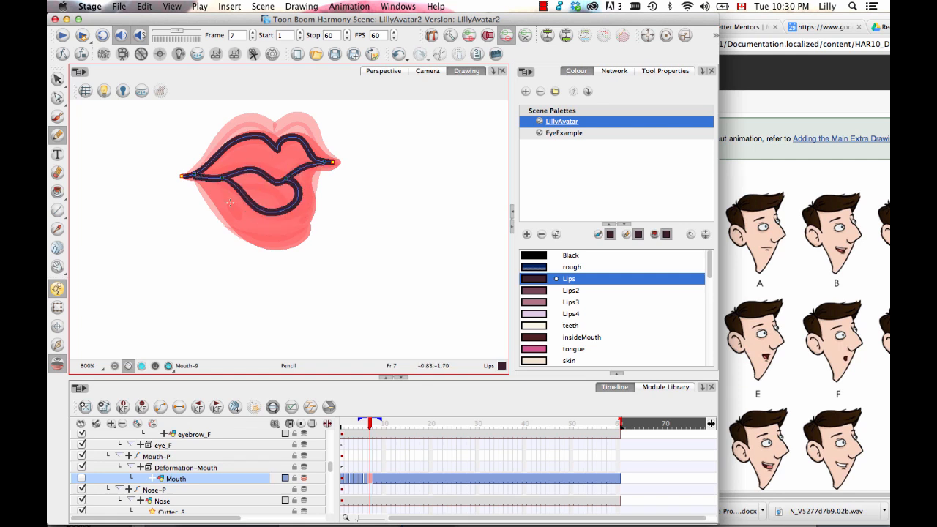
pyautogui.moveTo(243, 238); pyautogui.dragTo(297, 243)
# Lower the centre of the lip line on frame 7 and delete the point overhanging at the mouth's right corner.
pyautogui.hotkey('alt', 'q')
pyautogui.click(227, 178)
pyautogui.press('super+z')
pyautogui.press('2')
pyautogui.press('2')
pyautogui.press('1')
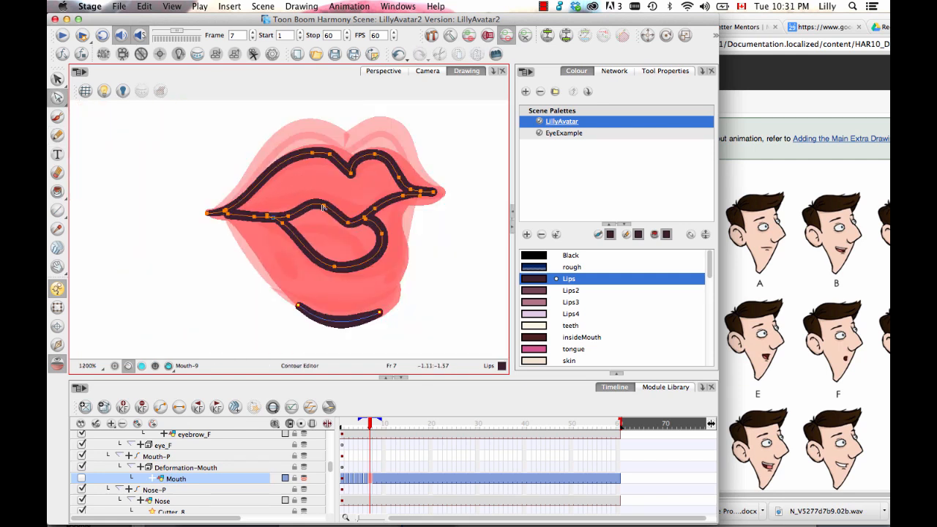
pyautogui.moveTo(322, 204)
pyautogui.mouseDown()
pyautogui.moveTo(324, 213)
pyautogui.moveTo(435, 206)
pyautogui.mouseUp()
pyautogui.press('super+z')
pyautogui.press('super+z')
pyautogui.click(421, 192)
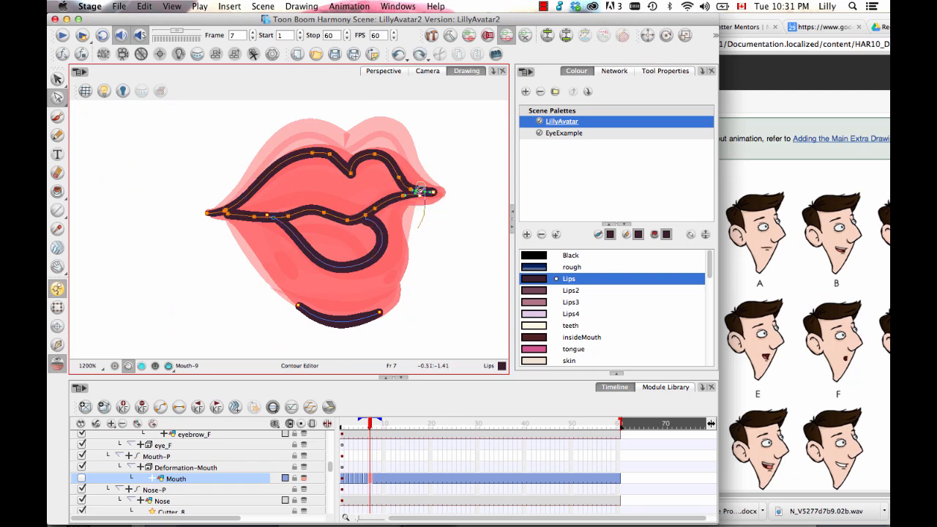
pyautogui.press('Delete')
pyautogui.press('2')
pyautogui.press('1')
pyautogui.press('1')
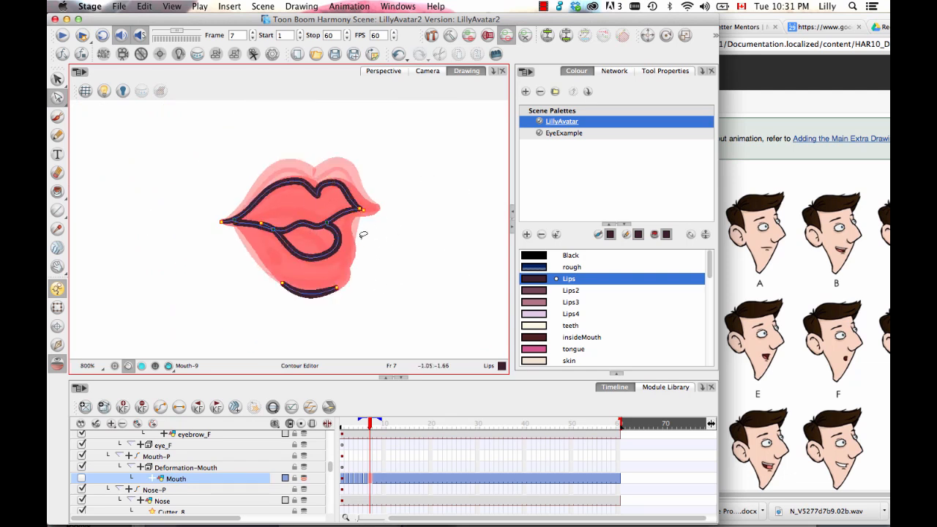
# Pull the left mouth corner inward, lower the right one and adjust the opening and cupid's bow for a narrower mouth.
pyautogui.moveTo(292, 223); pyautogui.dragTo(295, 225)
pyautogui.moveTo(222, 222); pyautogui.dragTo(233, 223)
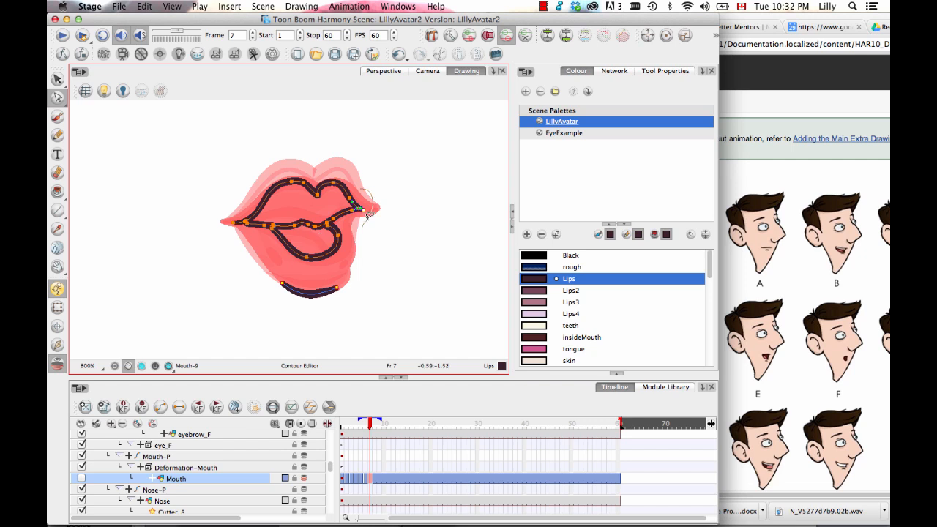
pyautogui.moveTo(360, 209); pyautogui.dragTo(364, 223)
pyautogui.moveTo(285, 243); pyautogui.dragTo(291, 240)
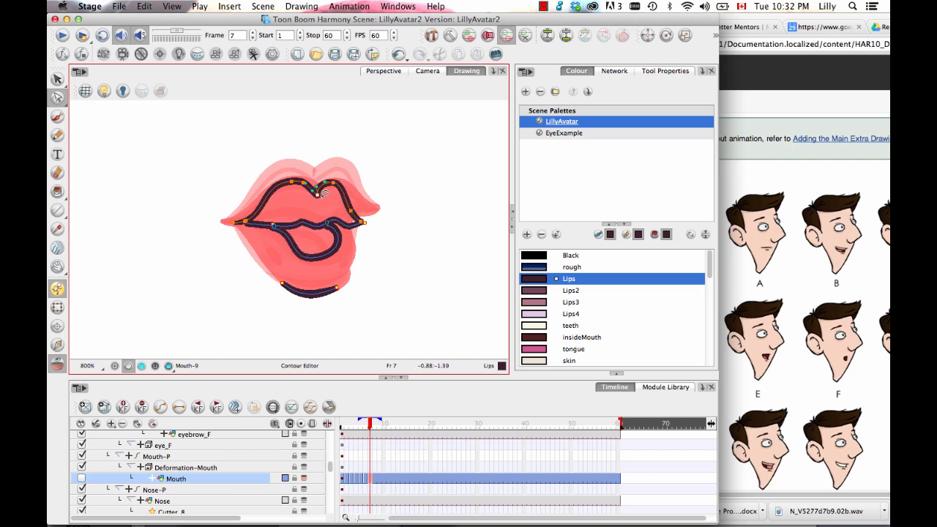
pyautogui.moveTo(317, 196); pyautogui.dragTo(314, 196)
# Close both sides of the lower lip on frame 7 with invisible strokes.
pyautogui.moveTo(58, 192); pyautogui.dragTo(92, 250)
pyautogui.moveTo(250, 224); pyautogui.dragTo(295, 291)
pyautogui.moveTo(344, 224)
pyautogui.mouseDown()
pyautogui.moveTo(354, 269)
pyautogui.moveTo(330, 294)
pyautogui.mouseUp()
# Adjust the contour points where the lower lip's side strokes meet the mouth line and the bottom lip line.
pyautogui.click(60, 97)
pyautogui.press('2')
pyautogui.moveTo(361, 340); pyautogui.dragTo(359, 332)
pyautogui.moveTo(202, 202); pyautogui.dragTo(198, 196)
pyautogui.moveTo(248, 310); pyautogui.dragTo(253, 305)
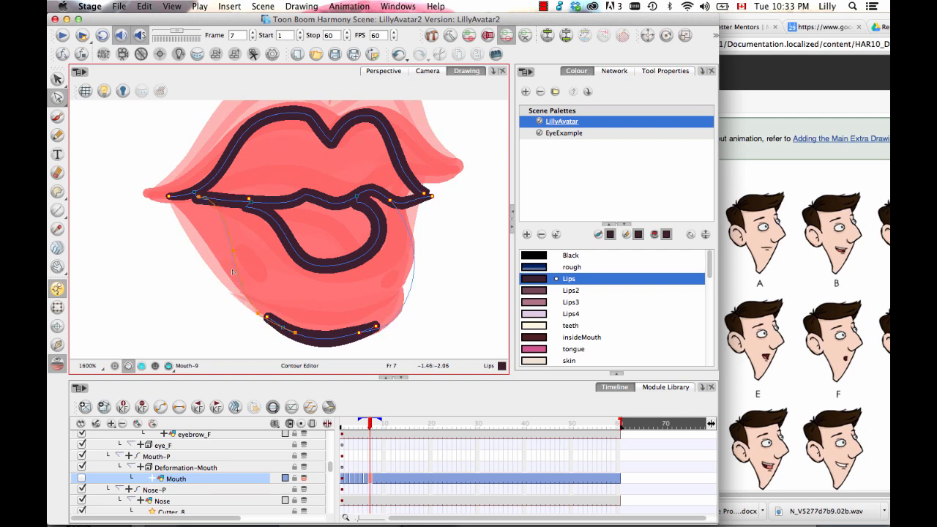
pyautogui.press('super+z')
pyautogui.moveTo(246, 207); pyautogui.dragTo(249, 200)
# Paint frame 7's mouth interior with insideMouth, the lower lip with Lips3 and the upper lip with Lips2.
pyautogui.hotkey('alt', 'i')
pyautogui.click(539, 338)
pyautogui.click(338, 236)
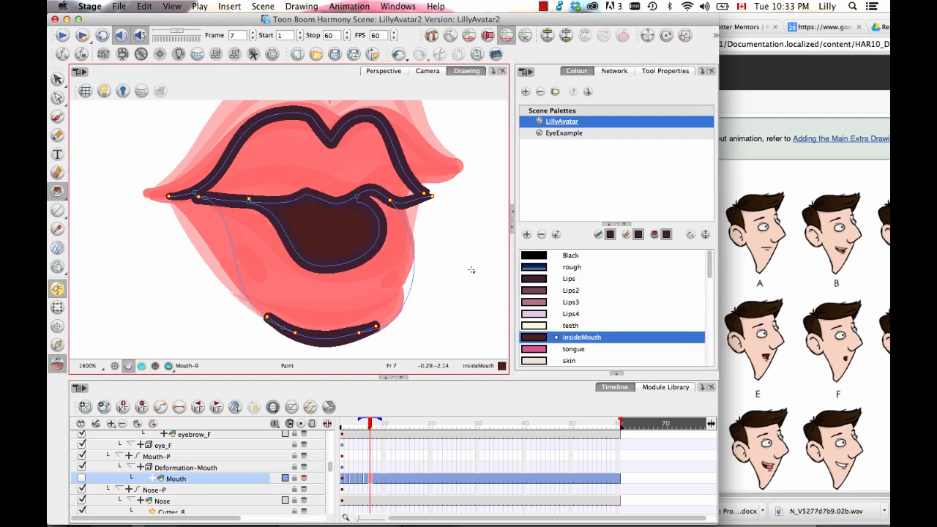
pyautogui.click(342, 298)
pyautogui.click(342, 298)
pyautogui.click(293, 161)
# Brush a Lips4 highlight onto each side of the lower lip on frame 7.
pyautogui.hotkey('alt', 'b')
pyautogui.moveTo(264, 256); pyautogui.dragTo(274, 284)
pyautogui.moveTo(396, 260); pyautogui.dragTo(388, 285)
pyautogui.press('1')
pyautogui.press('1')
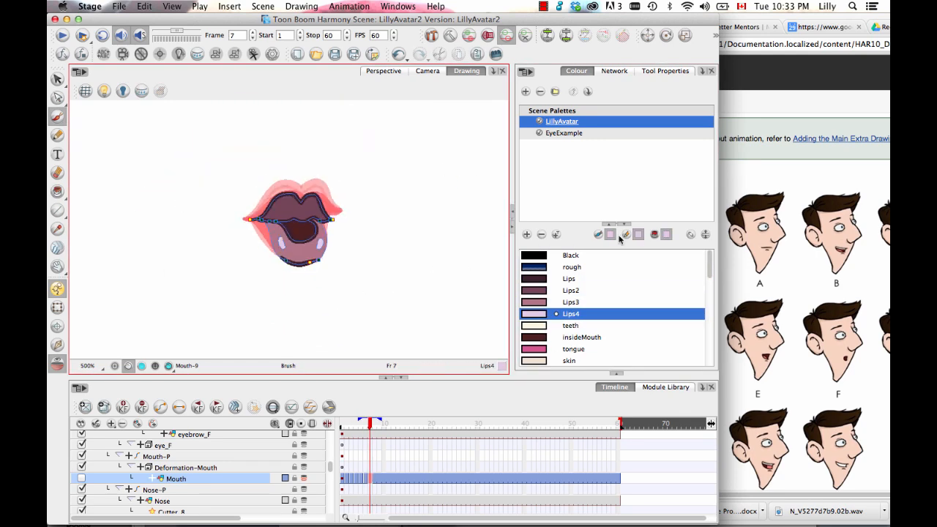
# Switch to the documentation browser, close unneeded tabs, reposition its window so mouths F and G show, and return to Harmony.
pyautogui.moveTo(848, 27); pyautogui.dragTo(507, 31)
pyautogui.click(824, 39)
pyautogui.moveTo(469, 34); pyautogui.dragTo(651, 36)
pyautogui.click(714, 42)
pyautogui.click(715, 42)
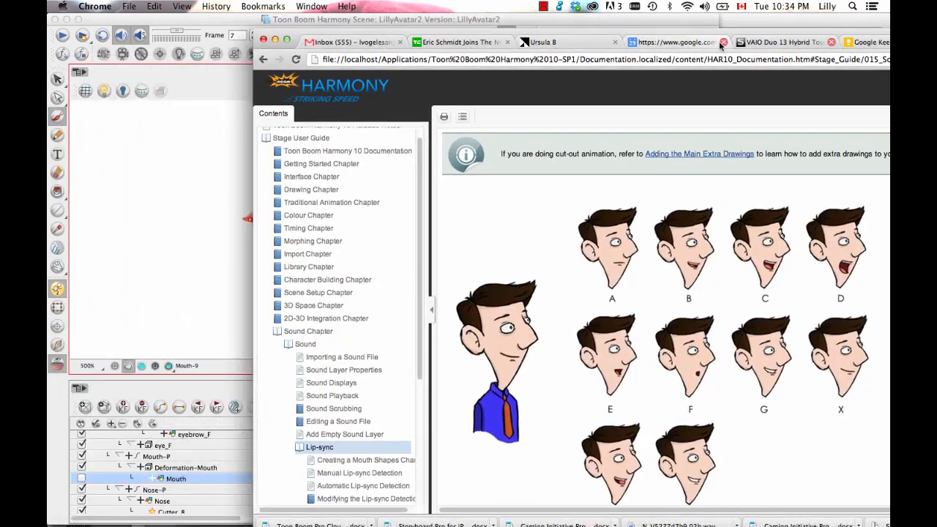
pyautogui.click(722, 43)
pyautogui.click(722, 43)
pyautogui.click(508, 42)
pyautogui.click(508, 43)
pyautogui.click(401, 43)
pyautogui.moveTo(454, 40); pyautogui.dragTo(533, 25)
pyautogui.click(299, 300)
# Extend the onion skin range back to the first frame.
pyautogui.click(375, 481)
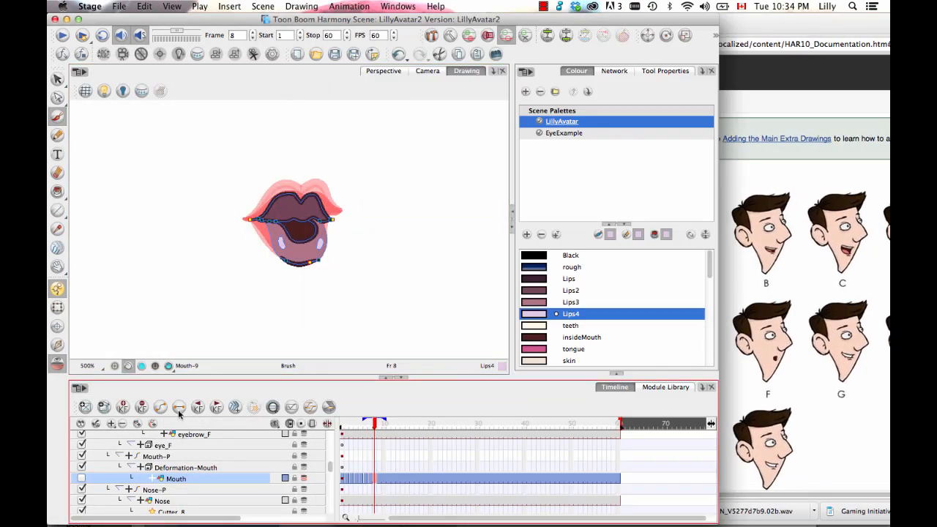
pyautogui.click(85, 408)
pyautogui.moveTo(334, 428); pyautogui.dragTo(370, 425)
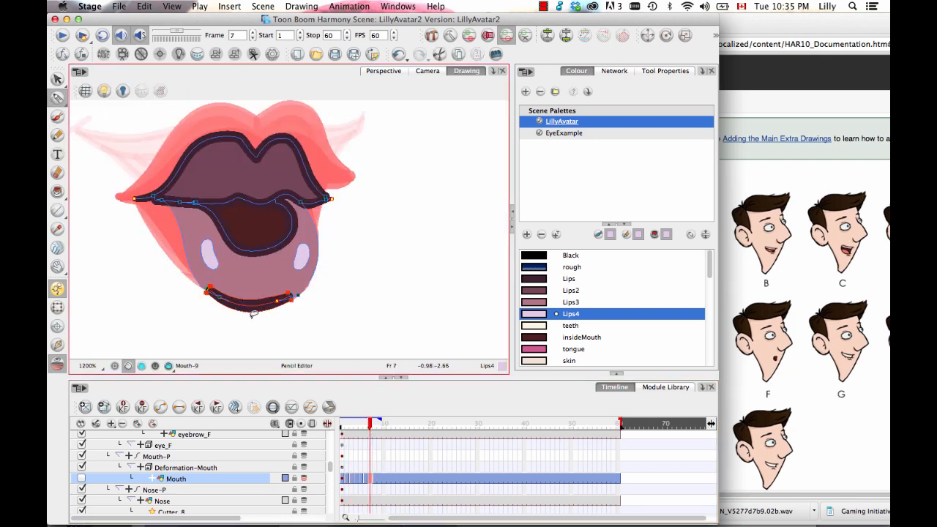
# Thicken the lower-lip line, upper-lip peaks and mouth-opening outline on frame 7 and compare the result with the preceding mouths.
pyautogui.moveTo(254, 313); pyautogui.dragTo(254, 319)
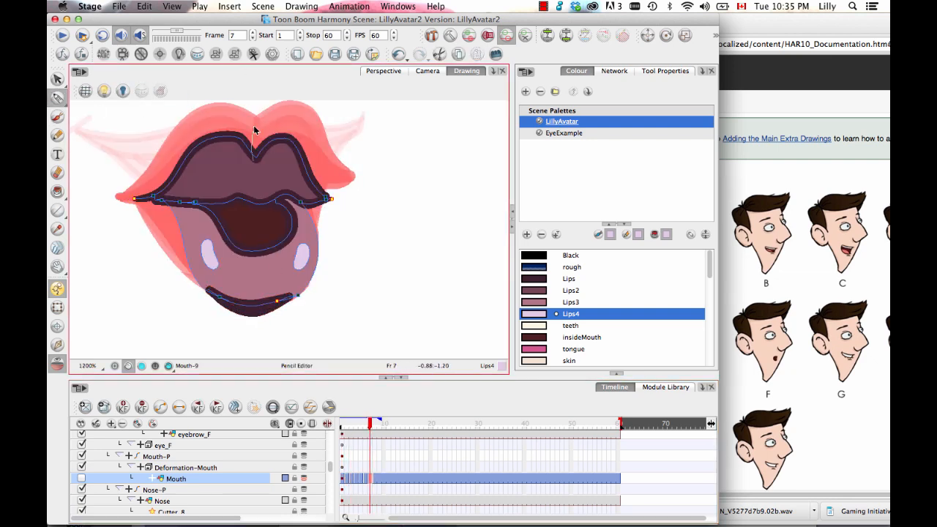
pyautogui.click(225, 140)
pyautogui.moveTo(226, 133); pyautogui.dragTo(225, 127)
pyautogui.moveTo(283, 134); pyautogui.dragTo(283, 128)
pyautogui.click(256, 198)
pyautogui.moveTo(239, 194); pyautogui.dragTo(239, 187)
pyautogui.click(253, 251)
pyautogui.moveTo(253, 255); pyautogui.dragTo(254, 264)
pyautogui.press(',')
pyautogui.press(',')
pyautogui.press(',')
pyautogui.press(',')
pyautogui.press(',')
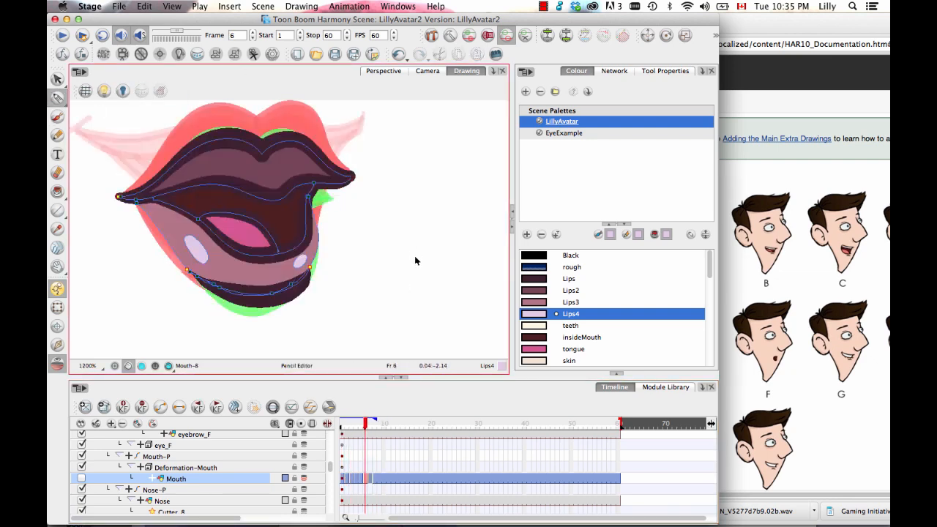
# Draw a wide, thin mouth on frame 8 with the Pencil in Lips, adding a short lower-lip line joined by two connecting strokes.
pyautogui.click(372, 477)
pyautogui.press('.')
pyautogui.click(569, 279)
pyautogui.click(58, 136)
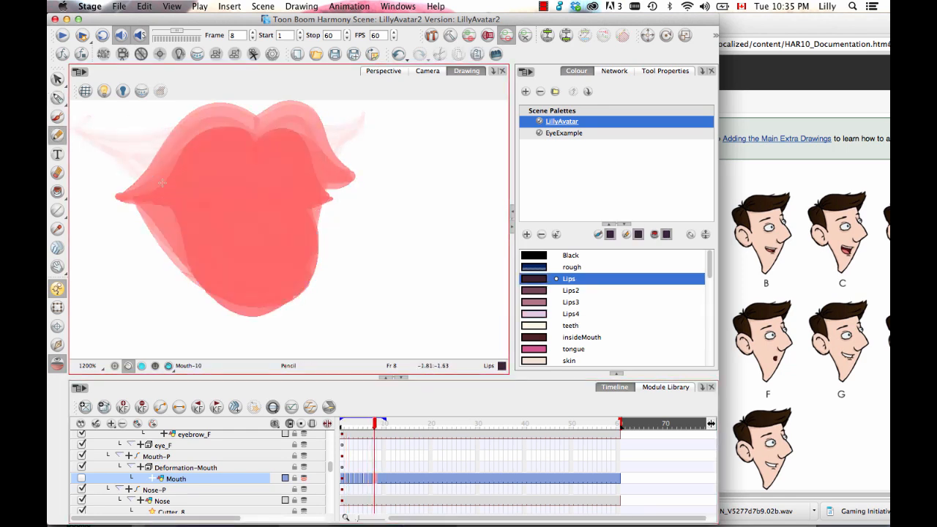
pyautogui.moveTo(102, 188)
pyautogui.mouseDown()
pyautogui.moveTo(255, 173)
pyautogui.moveTo(360, 179)
pyautogui.mouseUp()
pyautogui.moveTo(102, 188)
pyautogui.mouseDown()
pyautogui.moveTo(259, 208)
pyautogui.moveTo(364, 184)
pyautogui.mouseUp()
pyautogui.moveTo(135, 194)
pyautogui.mouseDown()
pyautogui.moveTo(281, 222)
pyautogui.moveTo(331, 185)
pyautogui.mouseUp()
pyautogui.moveTo(201, 243); pyautogui.dragTo(270, 247)
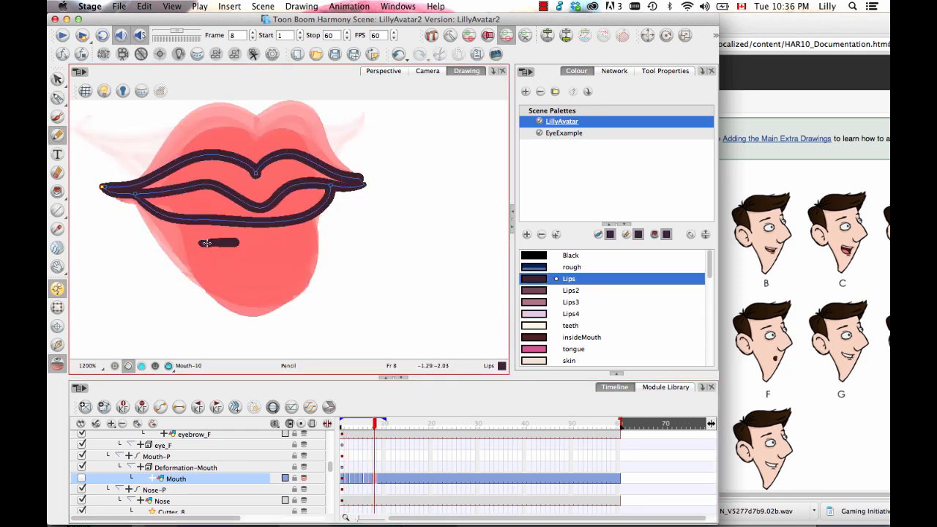
pyautogui.moveTo(201, 220); pyautogui.dragTo(213, 242)
pyautogui.moveTo(253, 222); pyautogui.dragTo(260, 243)
# Raise the central dip of the upper lip's lower edge on frame 8 and compare it with frame 7.
pyautogui.click(58, 97)
pyautogui.click(260, 208)
pyautogui.moveTo(249, 205); pyautogui.dragTo(254, 201)
pyautogui.press(',')
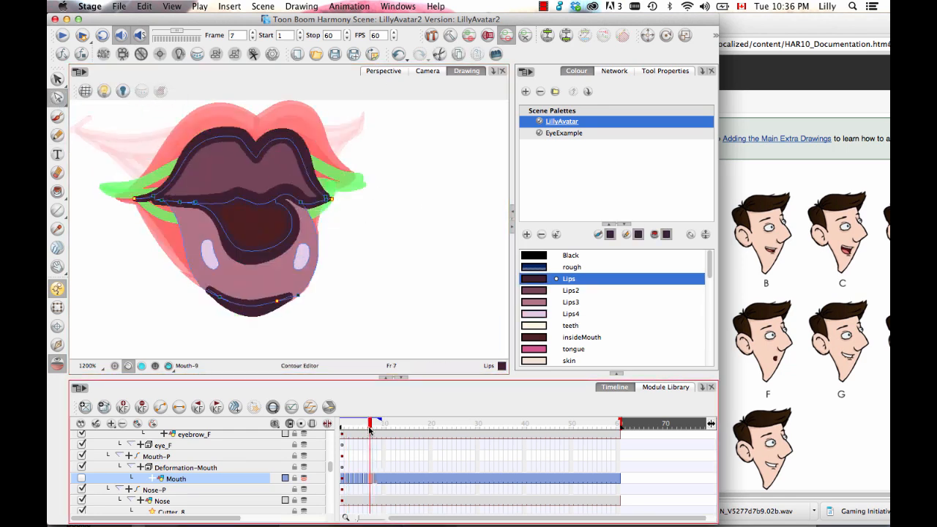
pyautogui.press('.')
# Paint the upper lip on frame 8 with Lips2 and fill the mouth opening with teeth.
pyautogui.click(58, 192)
pyautogui.click(570, 291)
pyautogui.click(220, 173)
pyautogui.press(',')
pyautogui.press('.')
pyautogui.click(570, 325)
pyautogui.click(227, 202)
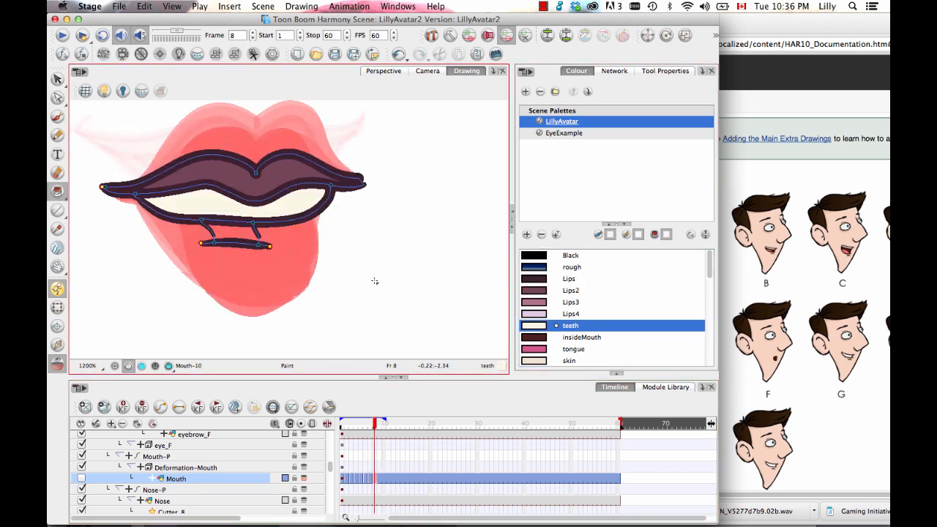
# Join the line ends at the right corner of the frame 8 mouth into one closed tip with the Contour Editor.
pyautogui.click(58, 97)
pyautogui.click(363, 183)
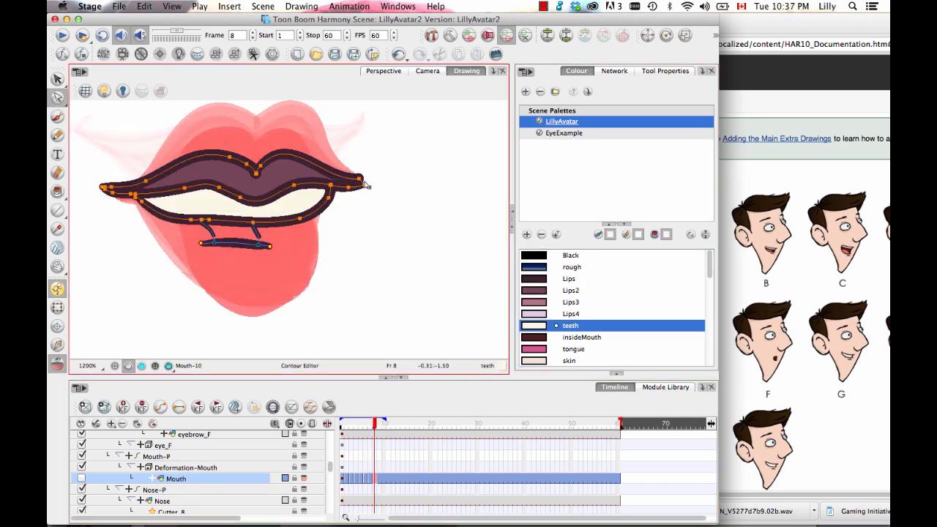
pyautogui.click(361, 178)
pyautogui.moveTo(363, 183); pyautogui.dragTo(367, 184)
pyautogui.click(382, 177)
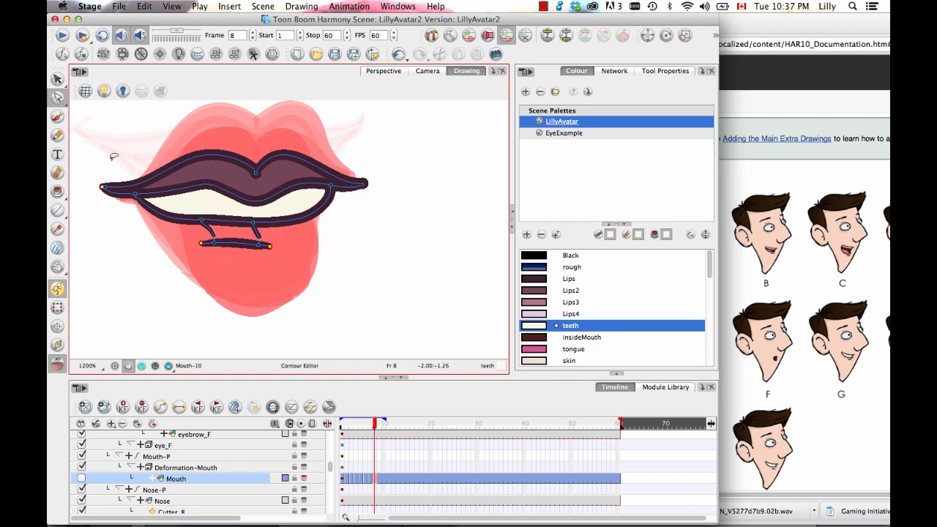
# Add a short third tick under the right part of the lower mouth outline on frame 8 with the Pencil in Lips.
pyautogui.click(58, 134)
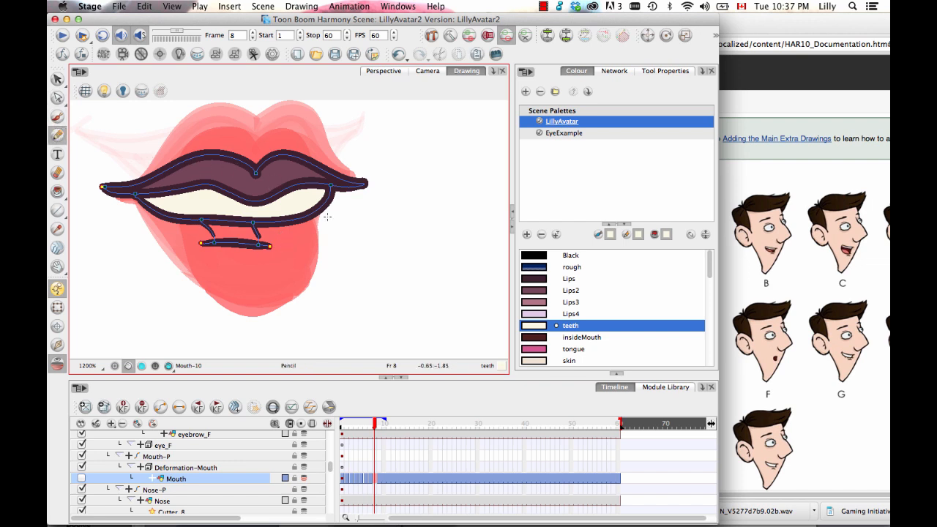
pyautogui.moveTo(283, 224); pyautogui.dragTo(291, 236)
pyautogui.press('super+z')
pyautogui.moveTo(287, 219); pyautogui.dragTo(299, 234)
pyautogui.press('super+z')
pyautogui.click(302, 178)
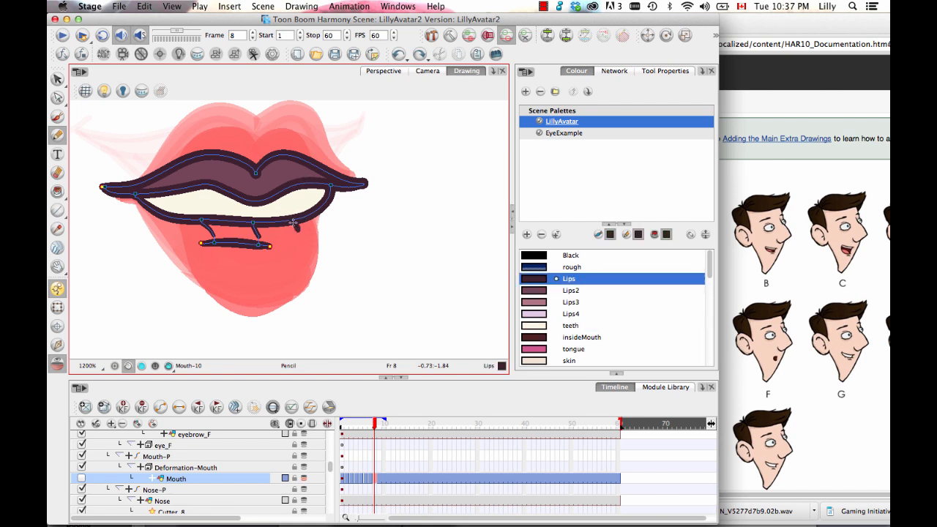
# Compare the frame 8 mouth with the mouths drawn on frames 4 to 7.
pyautogui.press(',')
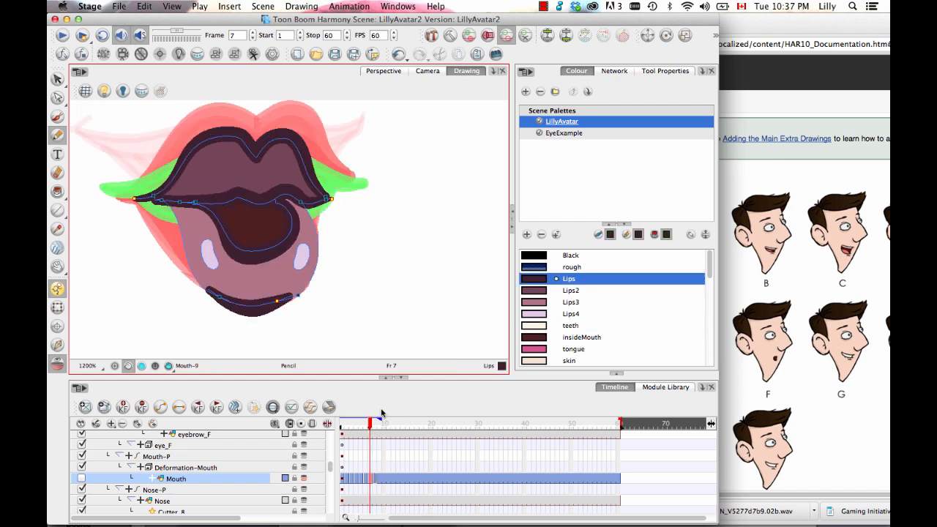
pyautogui.press(',')
pyautogui.press(',')
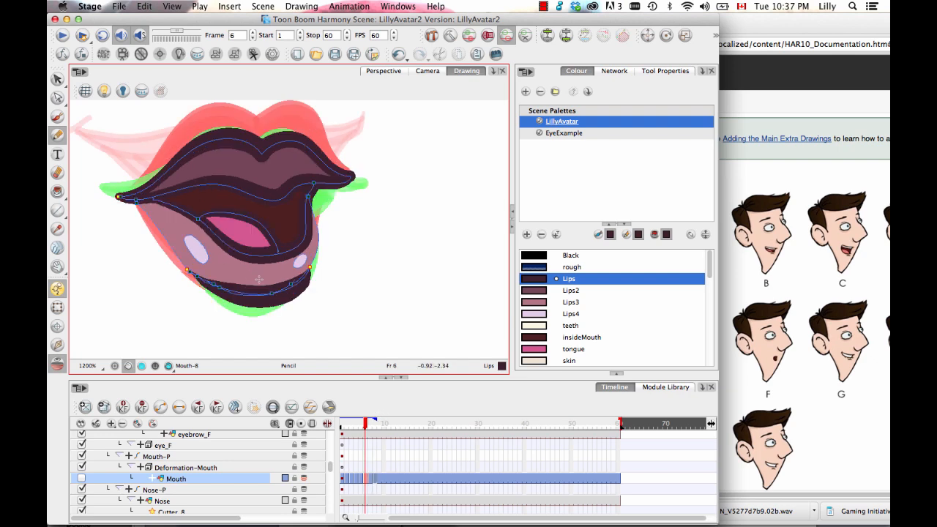
pyautogui.press('.')
pyautogui.press('.')
pyautogui.press(',')
pyautogui.press(',')
pyautogui.press(',')
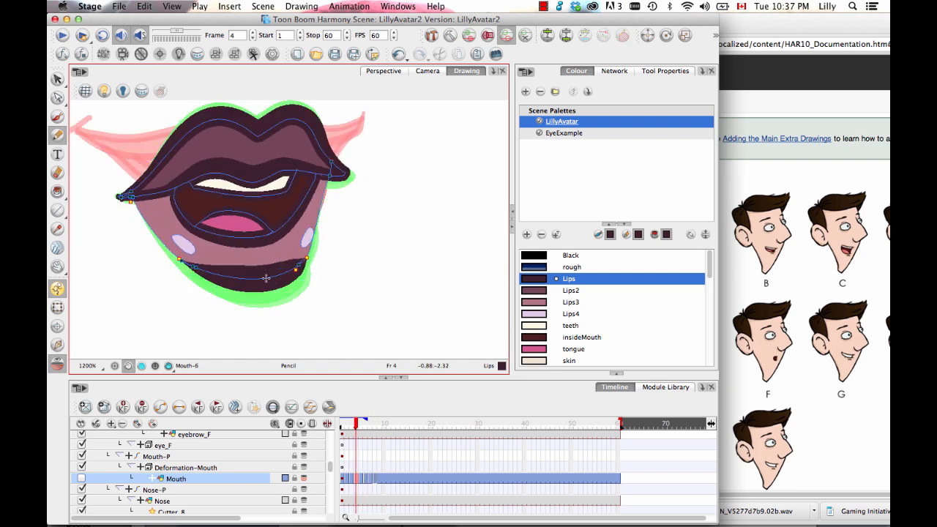
pyautogui.press('.')
pyautogui.press('.')
pyautogui.press('.')
pyautogui.press('.')
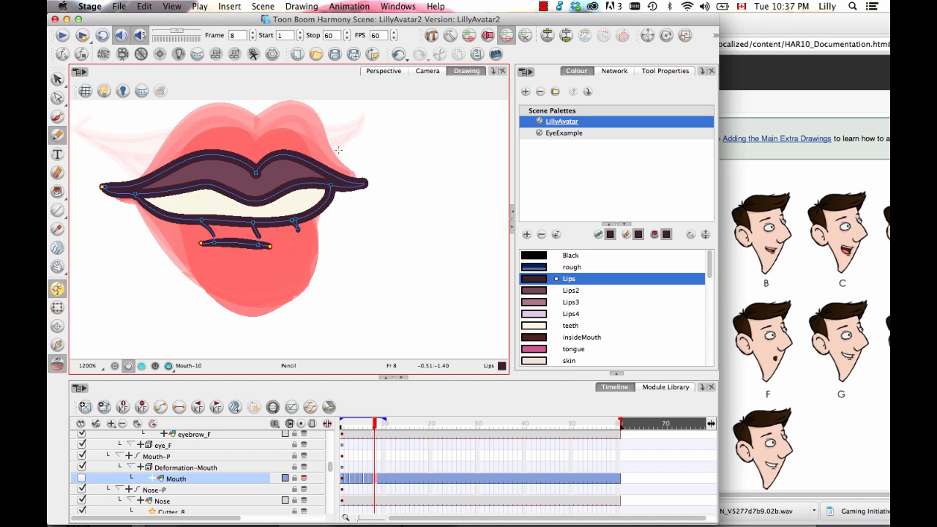
# Set up the Brush to draw behind existing artwork, using Lips3 sampled from the lower lip on frame 7.
pyautogui.click(57, 116)
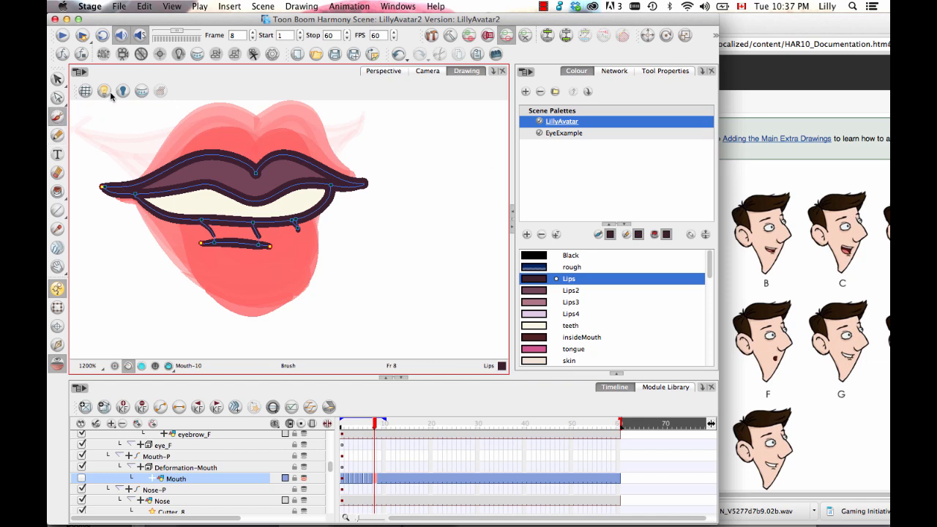
pyautogui.press(',')
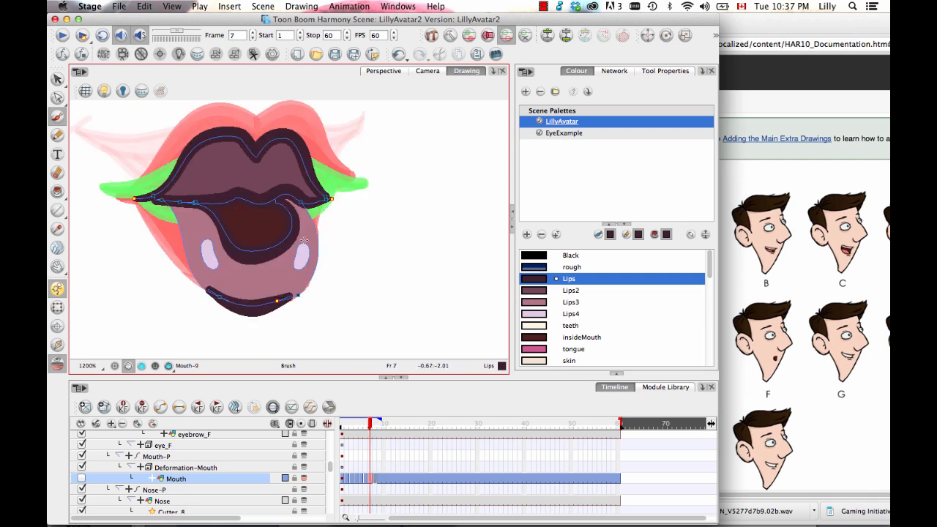
pyautogui.press('d')
pyautogui.click(284, 273)
pyautogui.press('.')
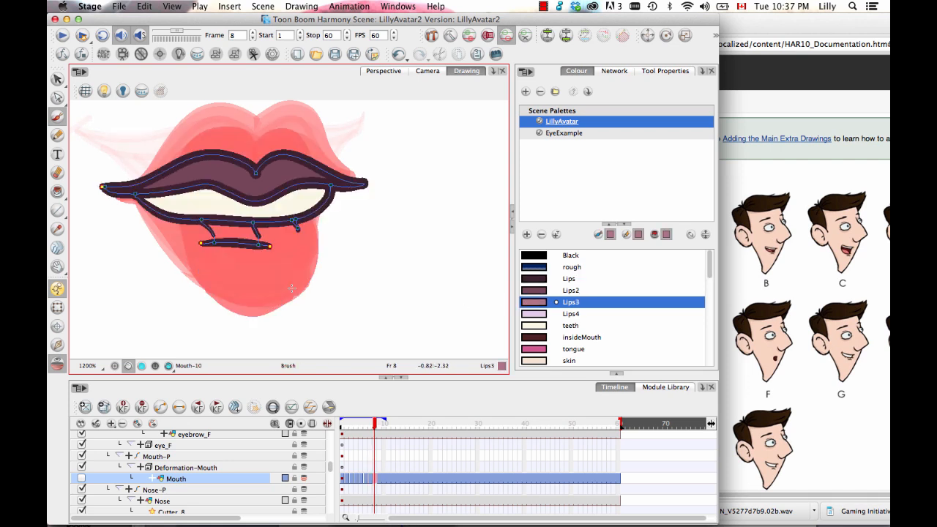
pyautogui.click(670, 72)
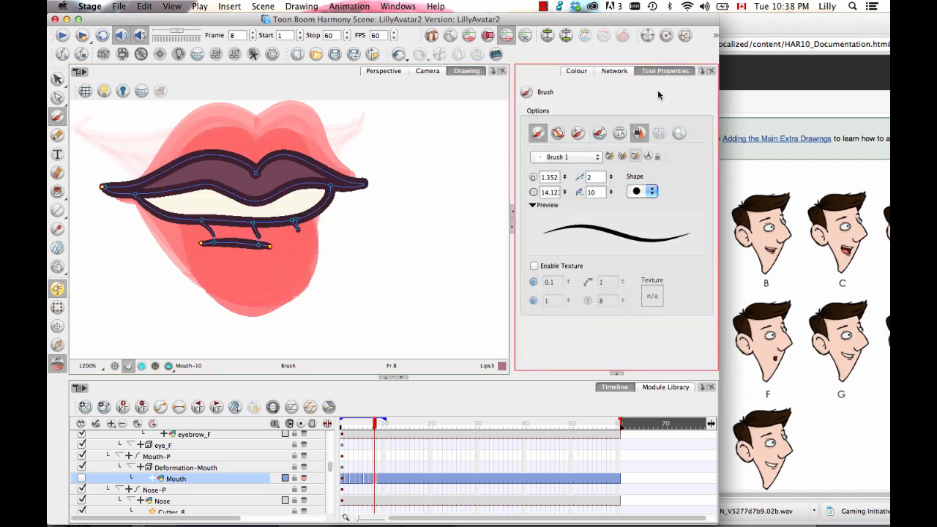
pyautogui.click(558, 134)
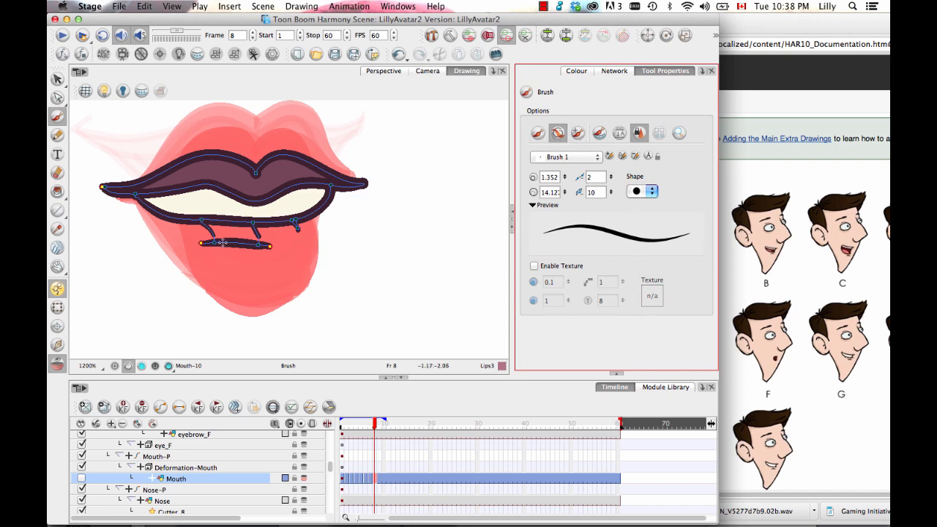
# Reduce the maximum brush size to 5.101 and brush a thin band of lower-lip shading beneath the mouth outline on frame 8.
pyautogui.press('o')
pyautogui.moveTo(232, 234); pyautogui.dragTo(224, 231)
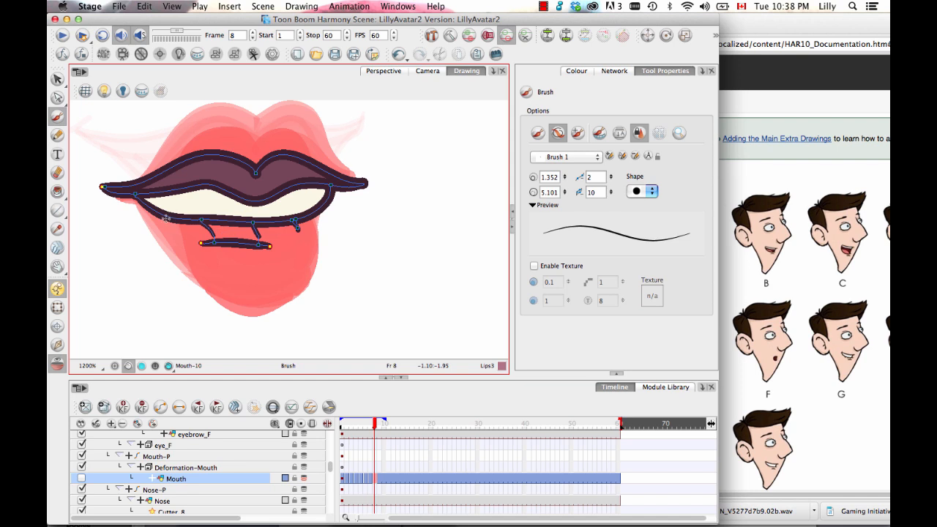
pyautogui.moveTo(166, 218)
pyautogui.mouseDown()
pyautogui.moveTo(250, 227)
pyautogui.moveTo(308, 218)
pyautogui.mouseUp()
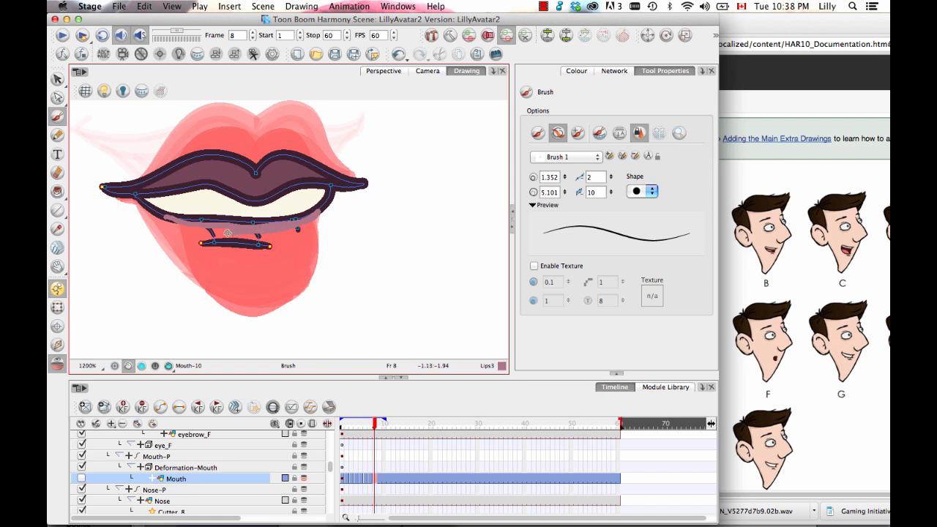
pyautogui.moveTo(170, 222); pyautogui.dragTo(257, 231)
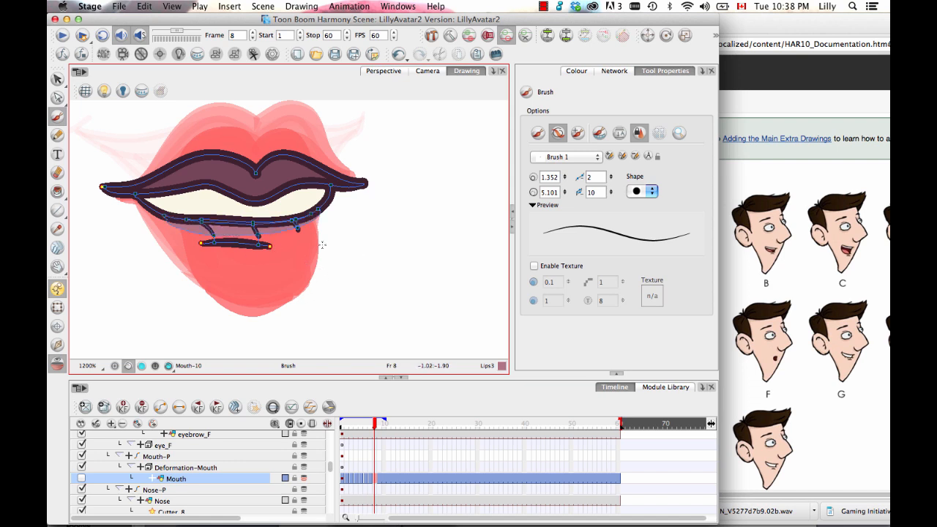
pyautogui.click(57, 97)
pyautogui.click(202, 236)
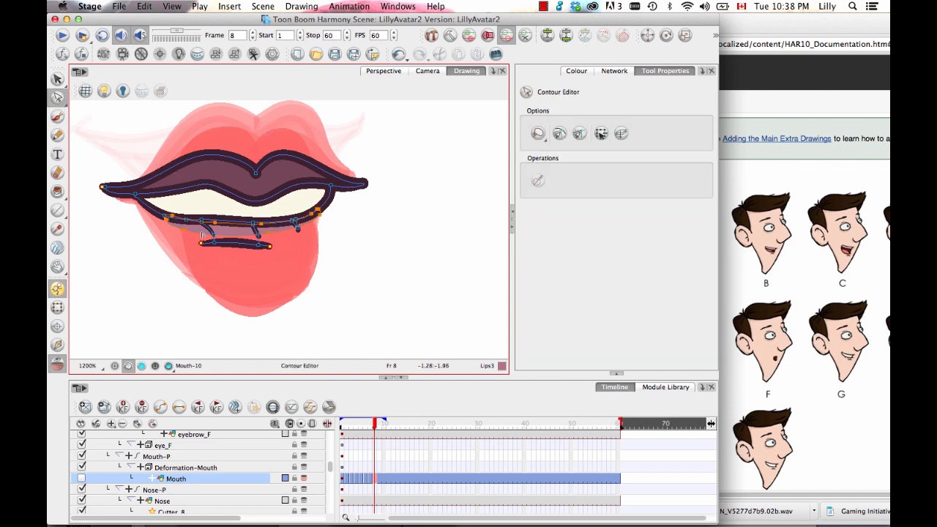
pyautogui.click(351, 255)
pyautogui.click(473, 190)
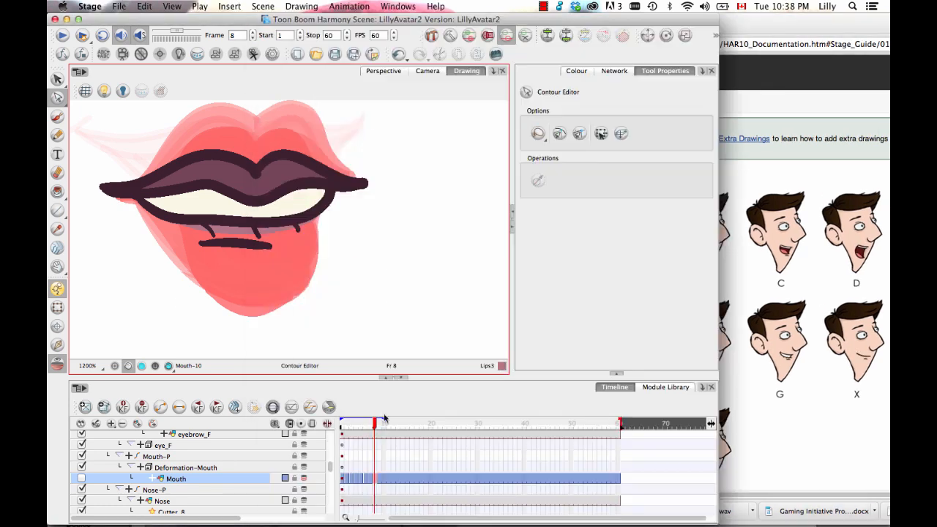
# Paste the closed mouth drawing with its lip highlights into frame 9 and return to frame 8.
pyautogui.press('.')
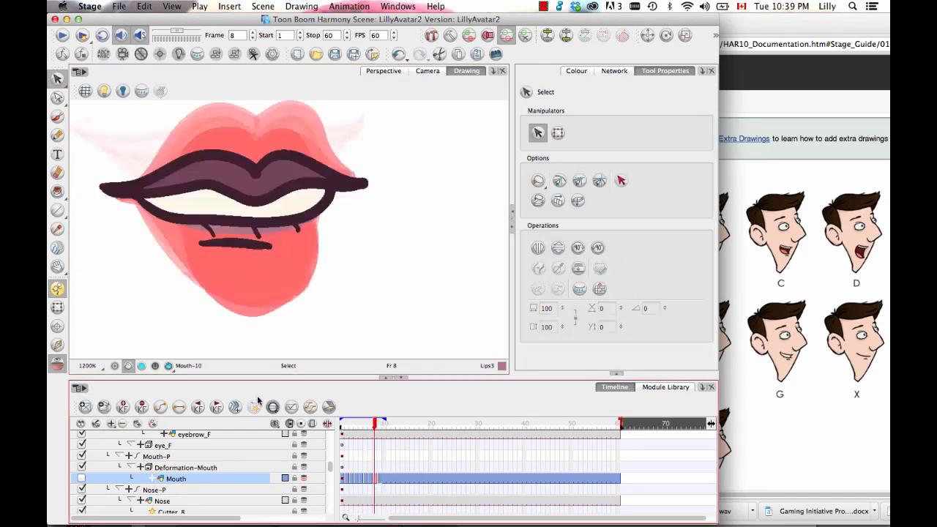
pyautogui.press('.')
pyautogui.moveTo(293, 186); pyautogui.dragTo(298, 194)
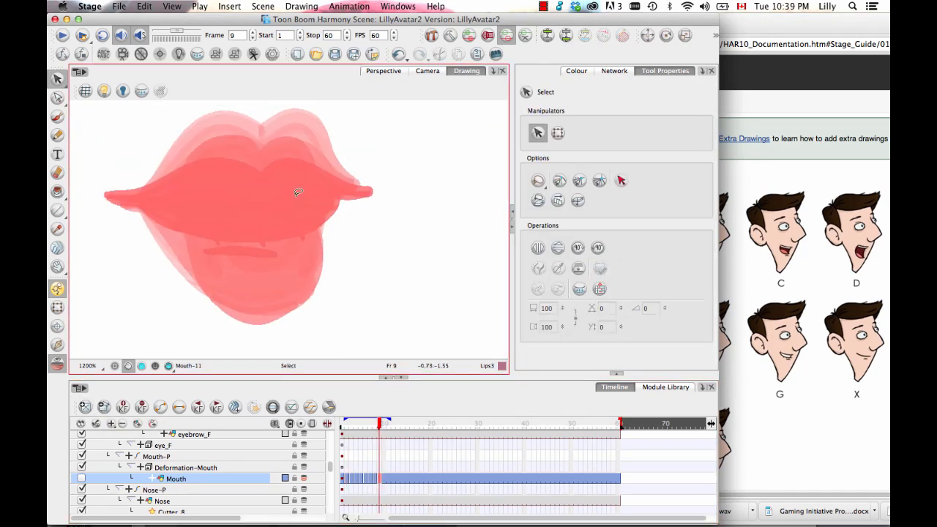
pyautogui.press('super+v')
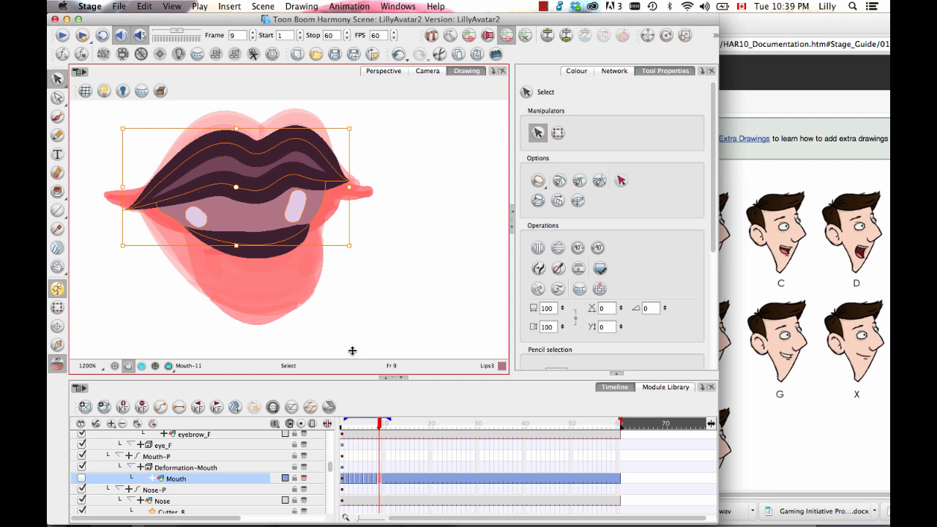
pyautogui.click(371, 426)
pyautogui.moveTo(371, 428)
pyautogui.mouseDown()
pyautogui.moveTo(379, 428)
pyautogui.moveTo(359, 432)
pyautogui.moveTo(372, 434)
pyautogui.mouseUp()
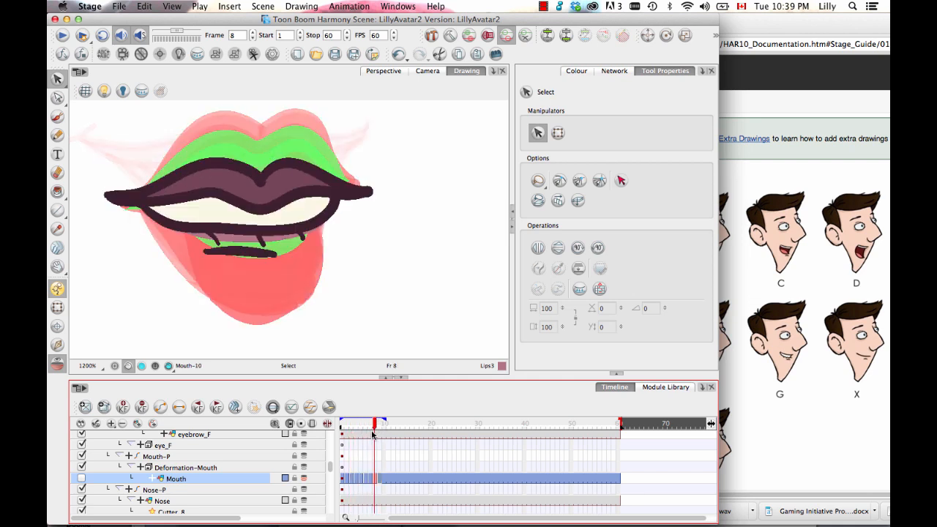
# Try to reshape the end of the left upper-lip line at the central dip on frame 8 with the Pencil Editor.
pyautogui.click(58, 98)
pyautogui.click(113, 108)
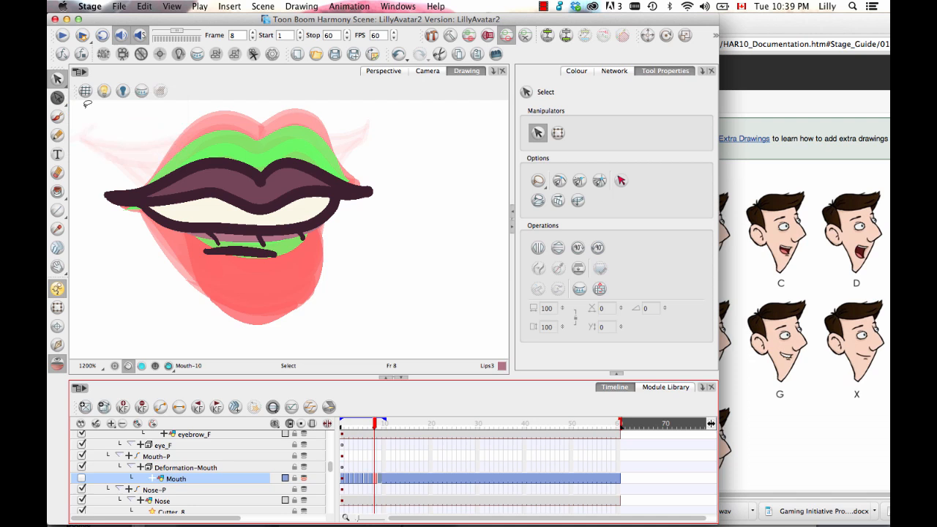
pyautogui.click(263, 171)
pyautogui.click(278, 165)
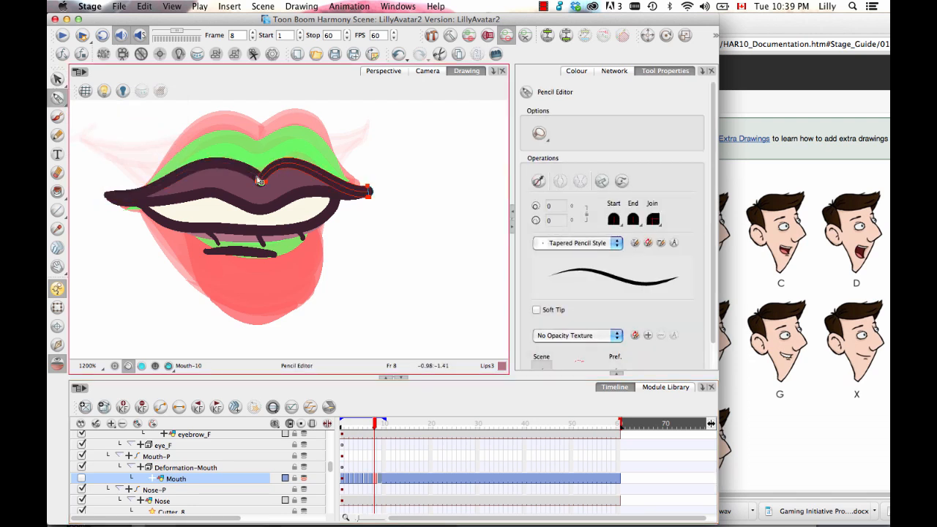
pyautogui.click(260, 181)
pyautogui.click(234, 158)
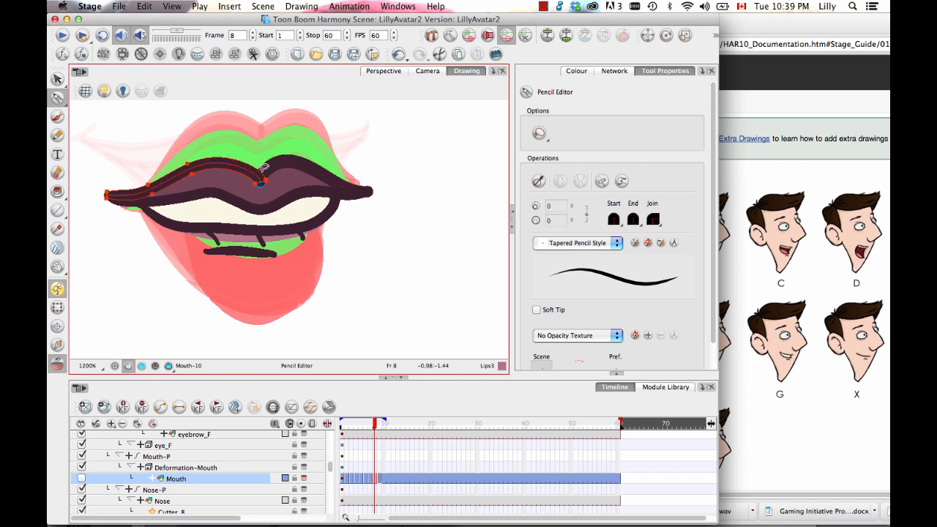
pyautogui.click(268, 182)
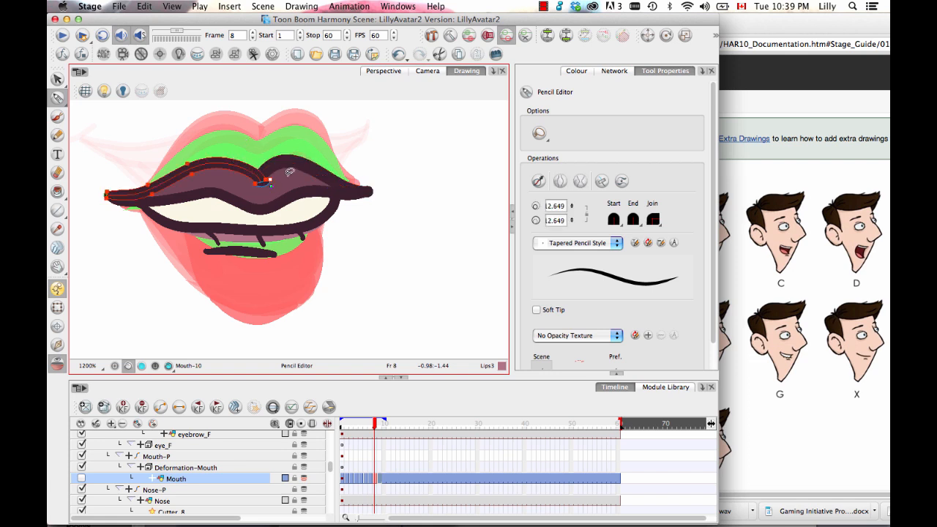
pyautogui.click(270, 180)
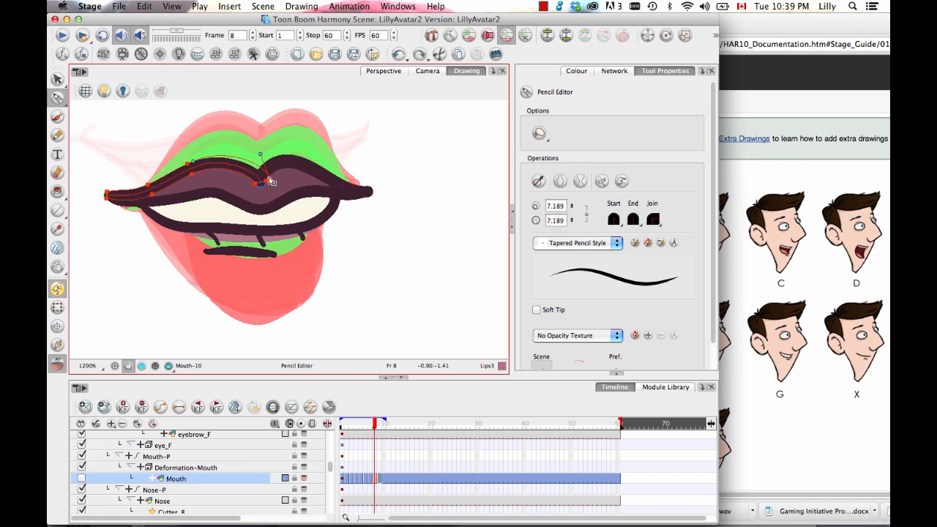
pyautogui.moveTo(269, 181); pyautogui.dragTo(271, 179)
pyautogui.click(266, 202)
pyautogui.click(267, 212)
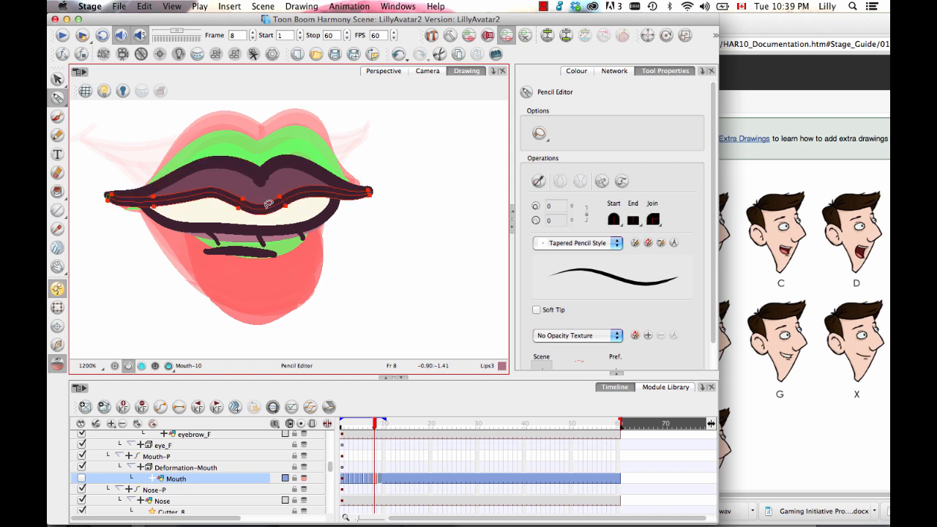
pyautogui.press('super+z')
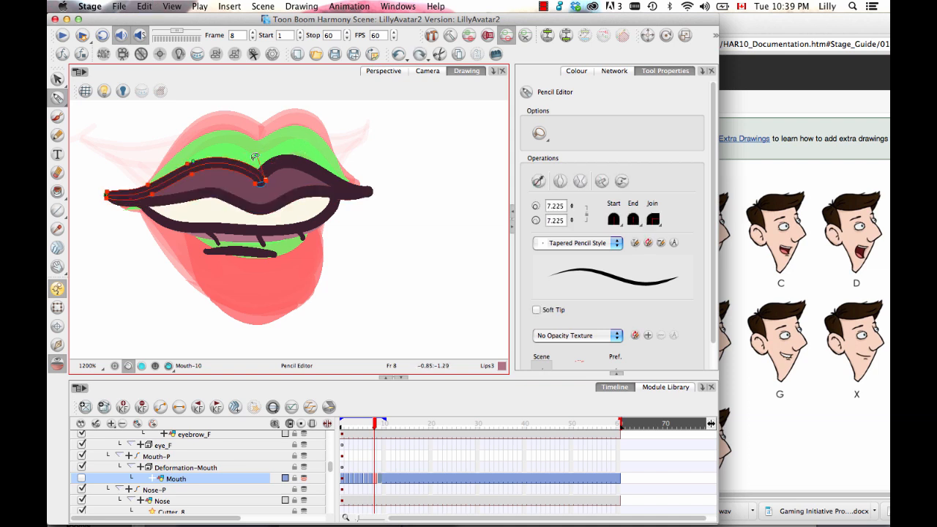
# Select both halves of the upper-lip outline on frame 8 and merge them into one pencil line.
pyautogui.hotkey('alt', 's')
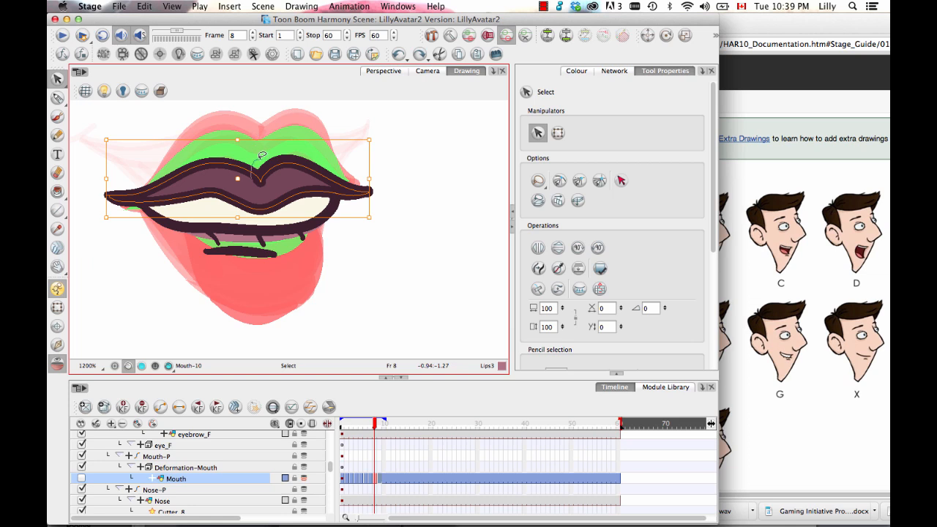
pyautogui.click(408, 138)
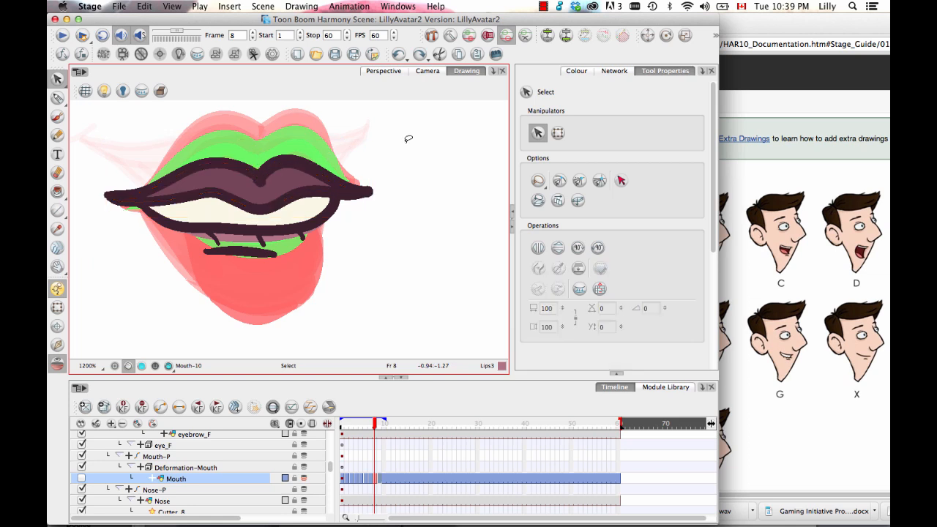
pyautogui.click(262, 149)
pyautogui.click(308, 120)
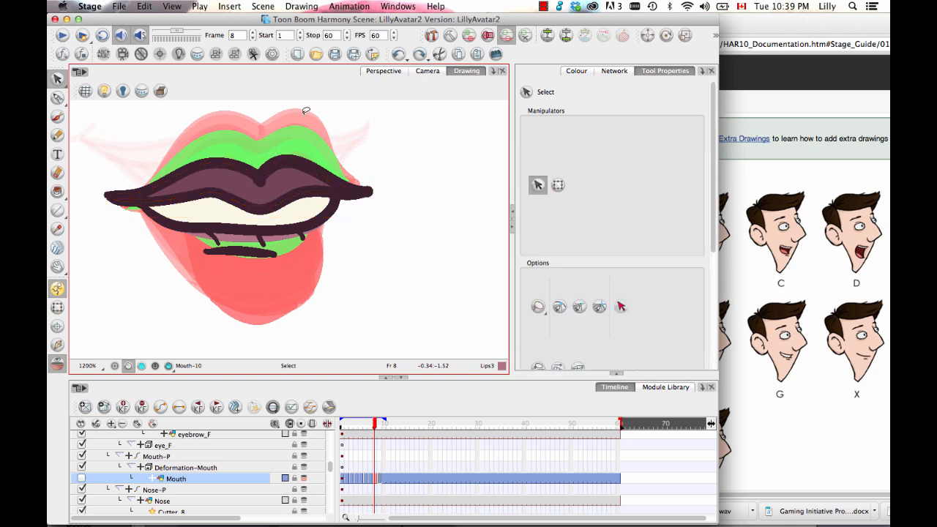
pyautogui.click(256, 171)
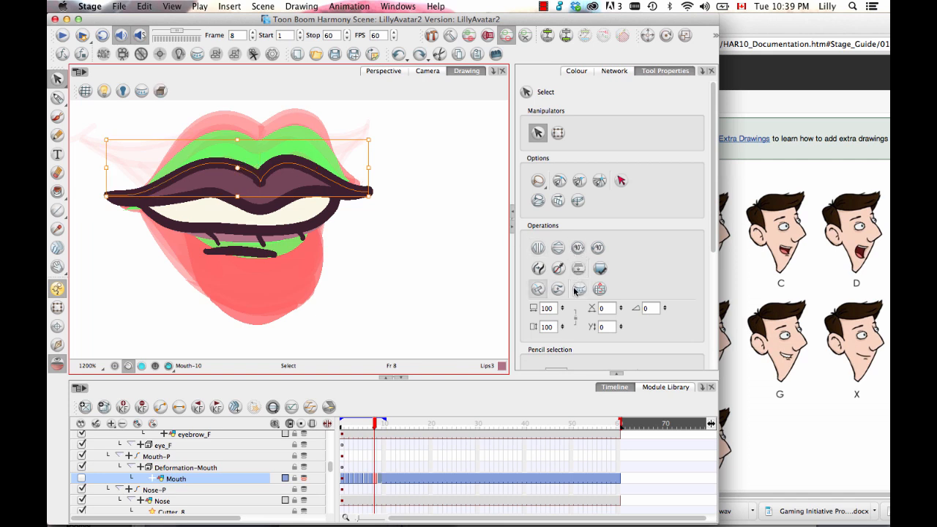
# Clean up the upper-lip outline's central dip on frame 8 by deleting the stray contour points with the Pencil Editor.
pyautogui.click(58, 98)
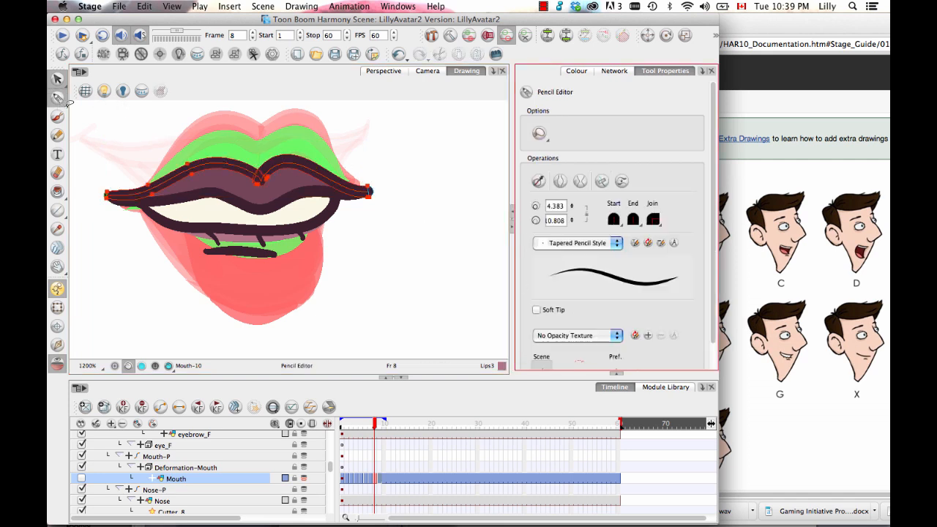
pyautogui.click(292, 202)
pyautogui.press('2')
pyautogui.press('2')
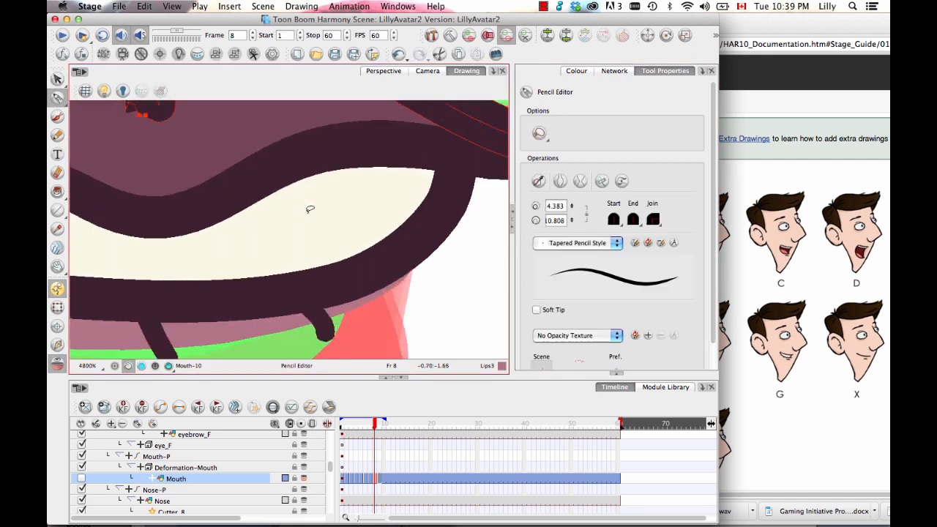
pyautogui.moveTo(181, 131); pyautogui.dragTo(322, 268)
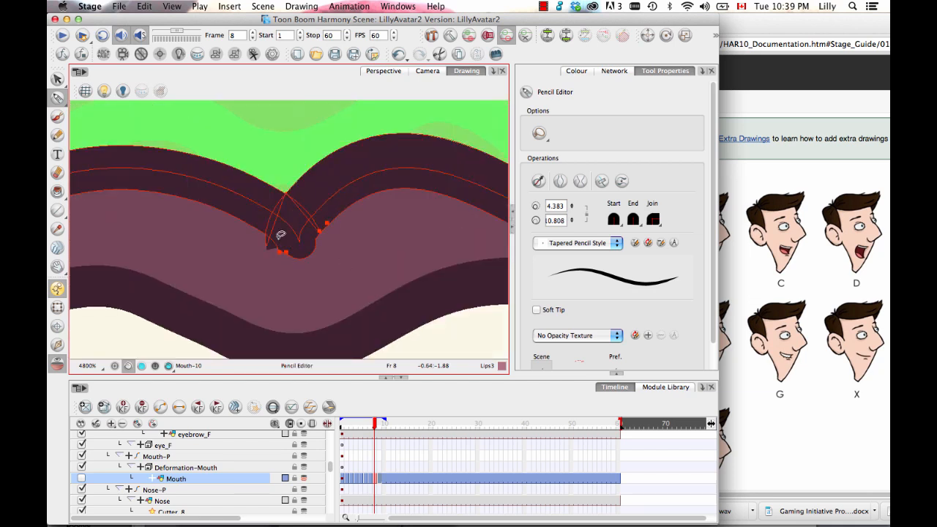
pyautogui.click(271, 254)
pyautogui.press('Delete')
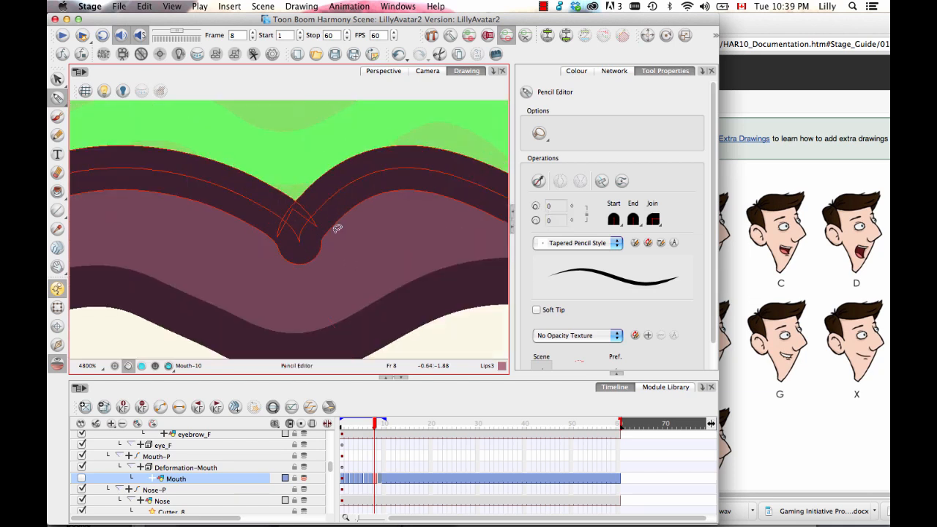
pyautogui.moveTo(272, 232)
pyautogui.mouseDown()
pyautogui.moveTo(306, 251)
pyautogui.moveTo(274, 226)
pyautogui.mouseUp()
# Thicken the two peaks of the upper-lip outline on frame 8 by raising their upper contour points.
pyautogui.press('space')
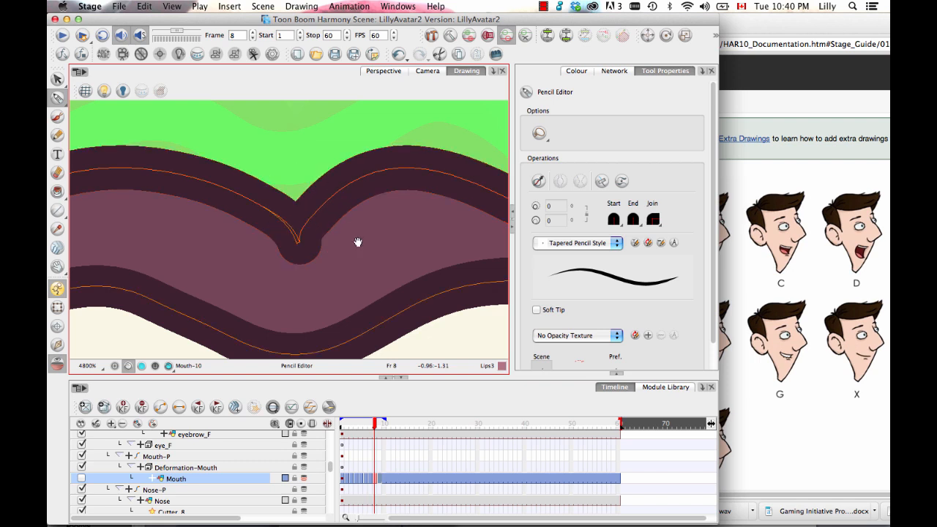
pyautogui.press('2')
pyautogui.press('2')
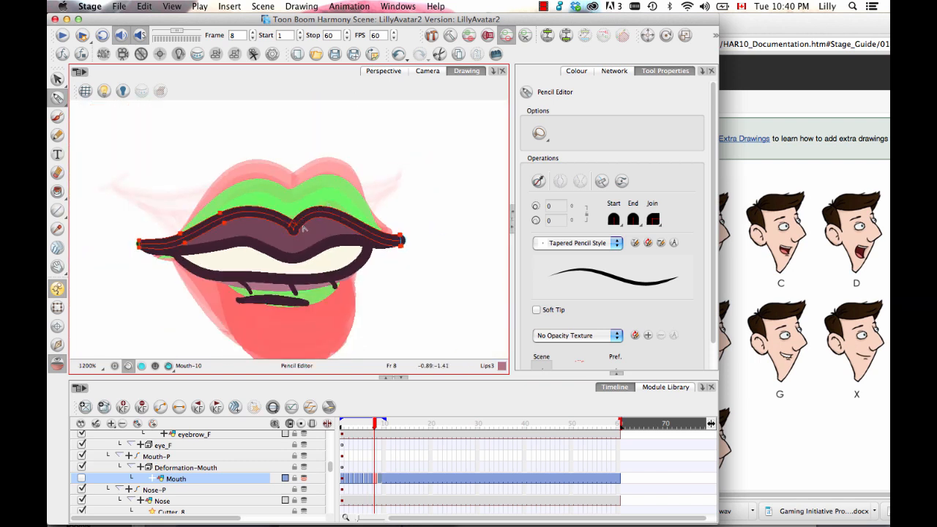
pyautogui.moveTo(322, 211); pyautogui.dragTo(320, 203)
pyautogui.click(221, 211)
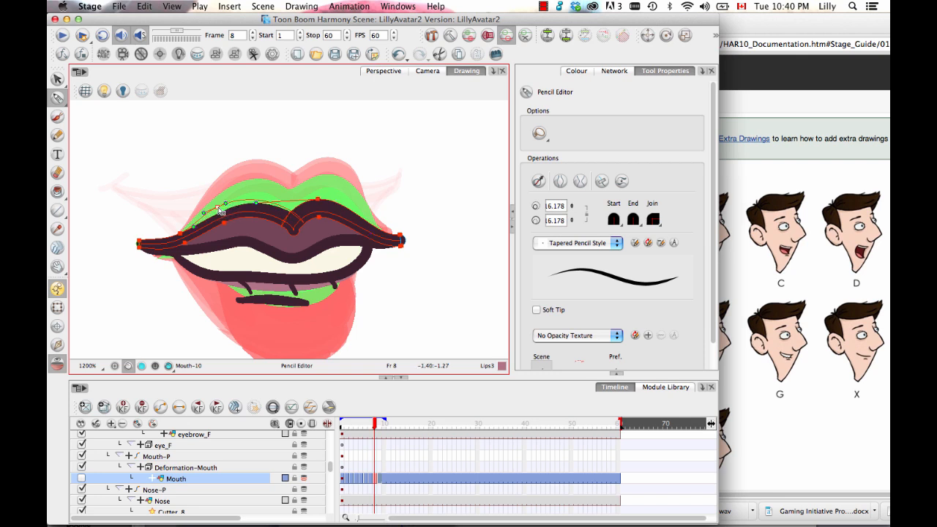
pyautogui.moveTo(219, 209); pyautogui.dragTo(224, 210)
pyautogui.click(320, 238)
# Reshape the line between the upper lip and teeth on frame 8 by adjusting its contour point near the central dip.
pyautogui.moveTo(317, 260); pyautogui.dragTo(324, 218)
pyautogui.click(303, 209)
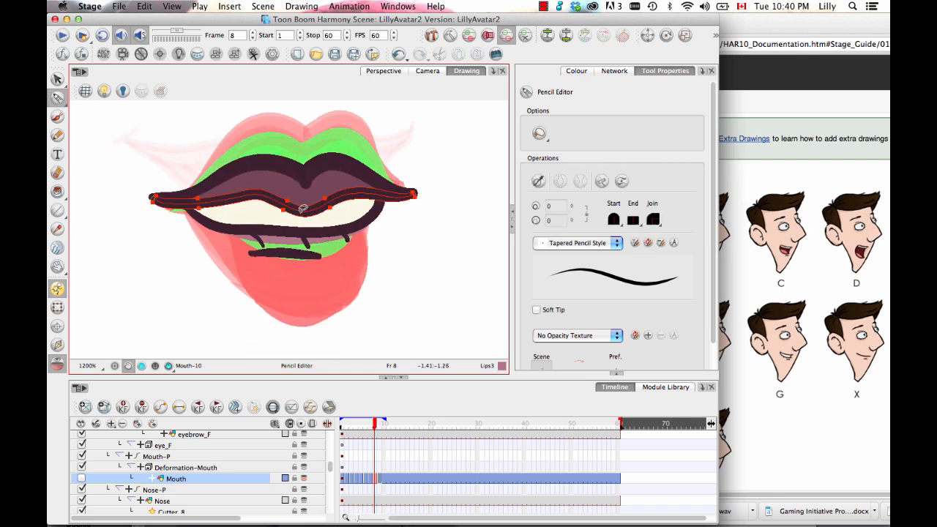
pyautogui.click(290, 202)
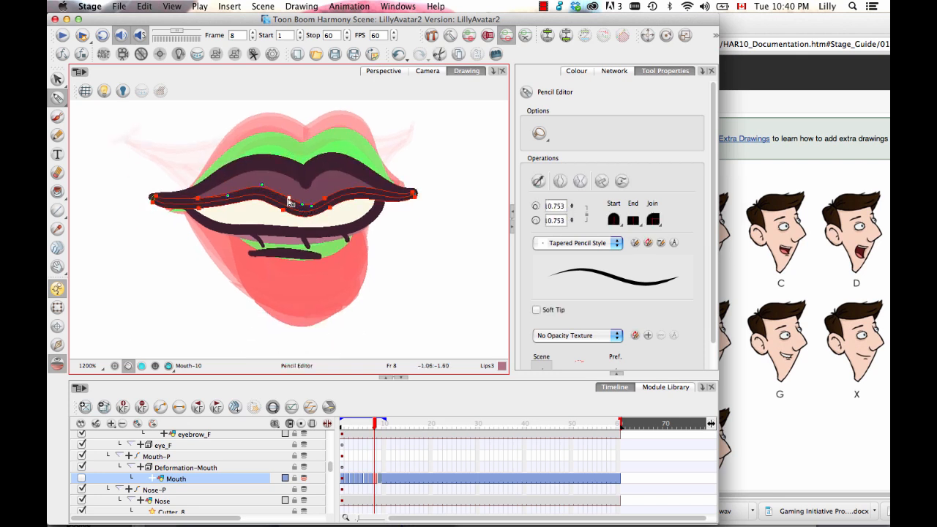
pyautogui.click(432, 248)
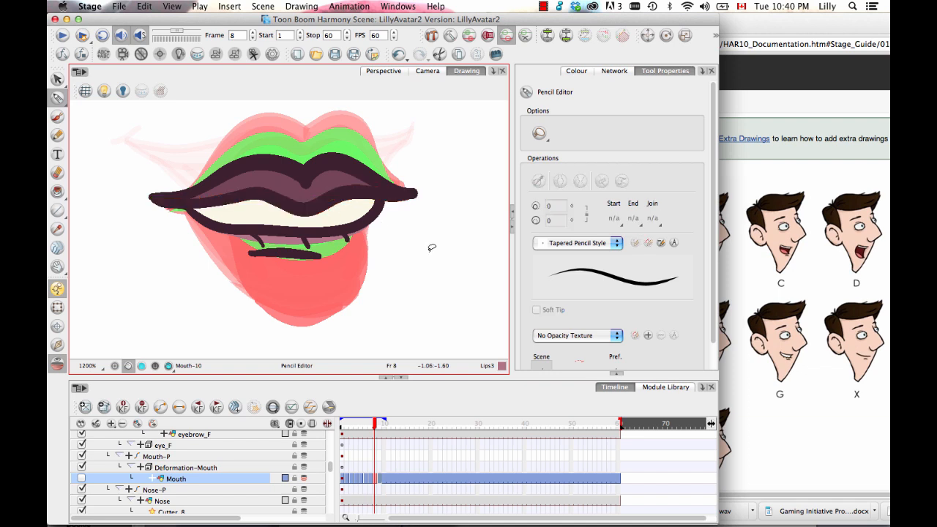
# Thicken the mouth line beneath the teeth on frame 8 by pulling its lower contour point down.
pyautogui.click(318, 234)
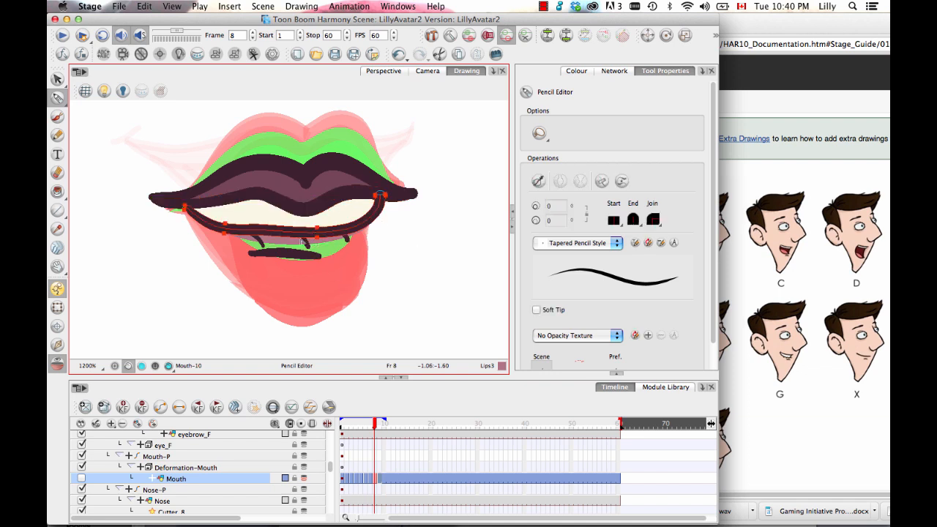
pyautogui.moveTo(317, 237); pyautogui.dragTo(317, 241)
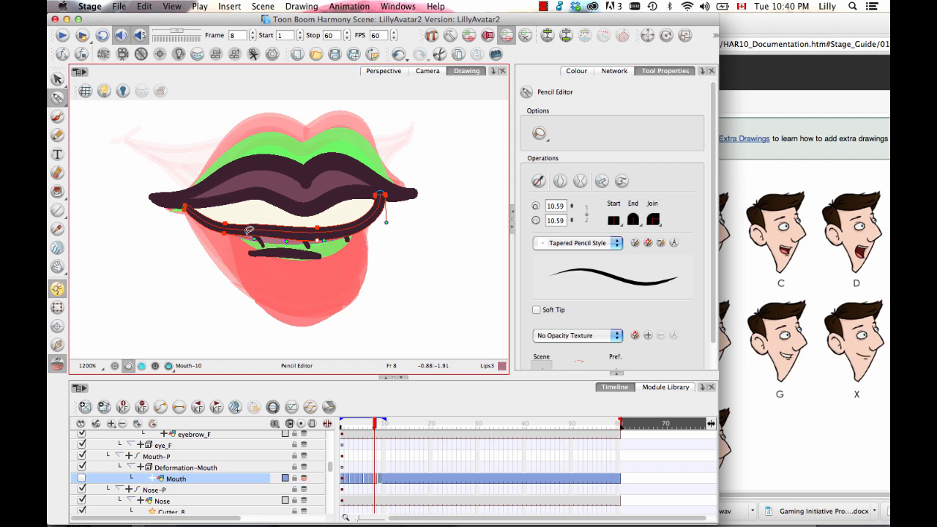
pyautogui.click(223, 281)
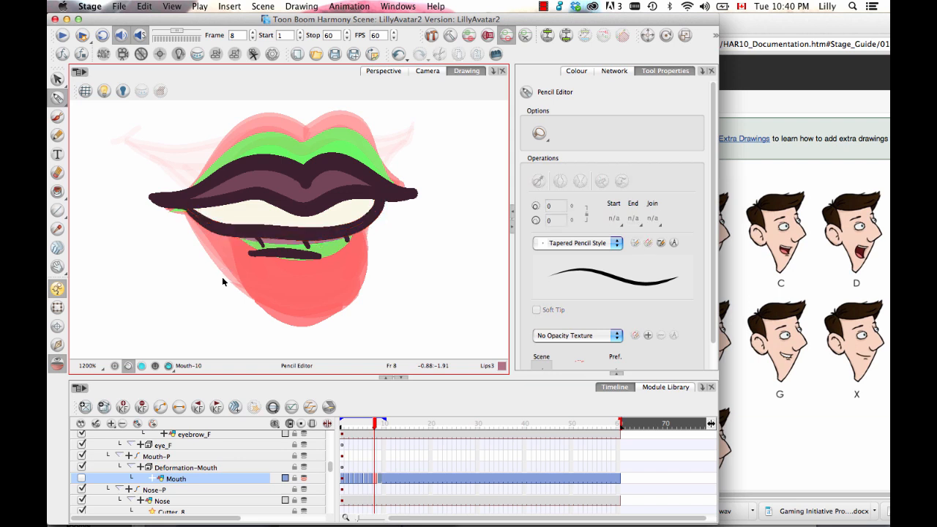
# Compare the mouth drawings on frames 7 to 9 and go to the Mouth drawing on frame 2.
pyautogui.press('.')
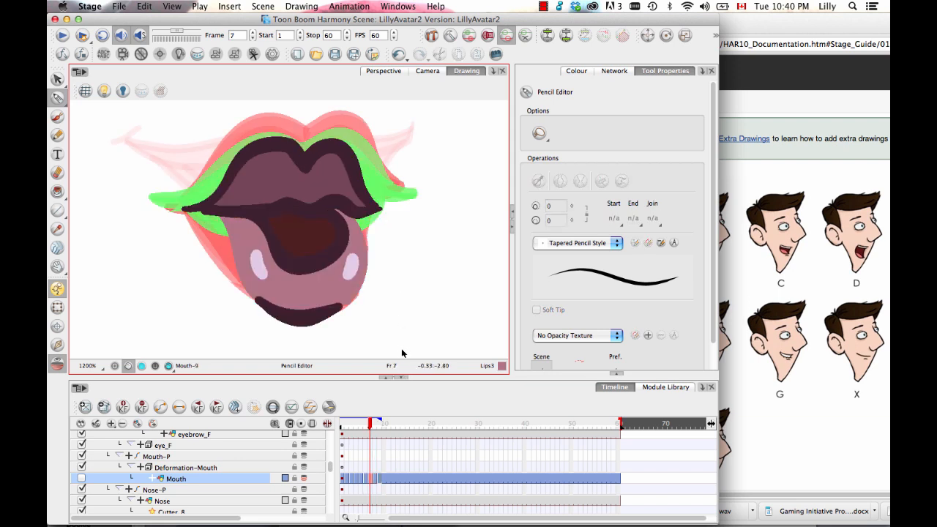
pyautogui.press(',')
pyautogui.press('.')
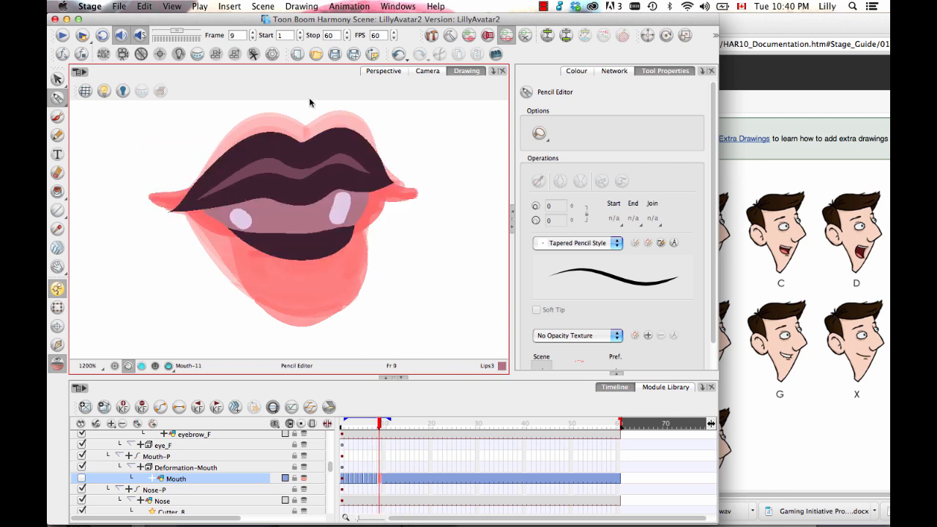
pyautogui.click(358, 431)
pyautogui.moveTo(358, 431); pyautogui.dragTo(346, 432)
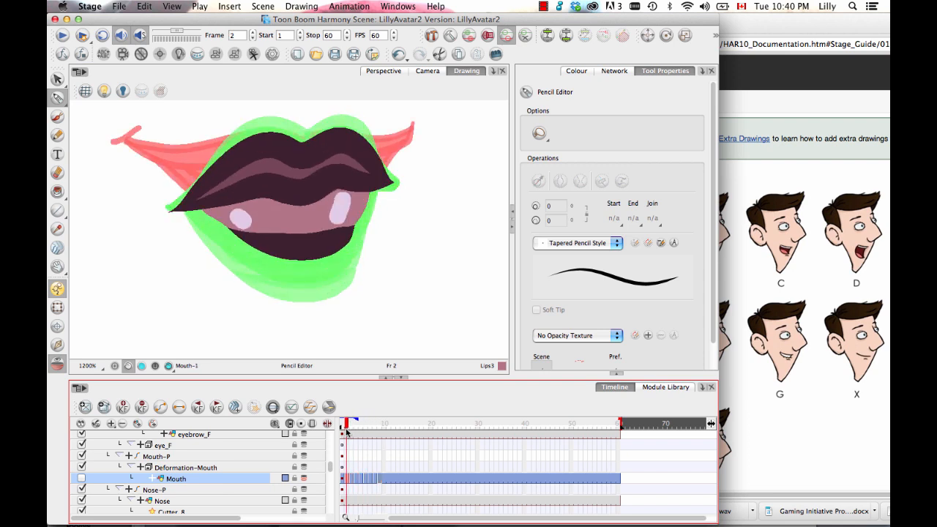
pyautogui.click(346, 480)
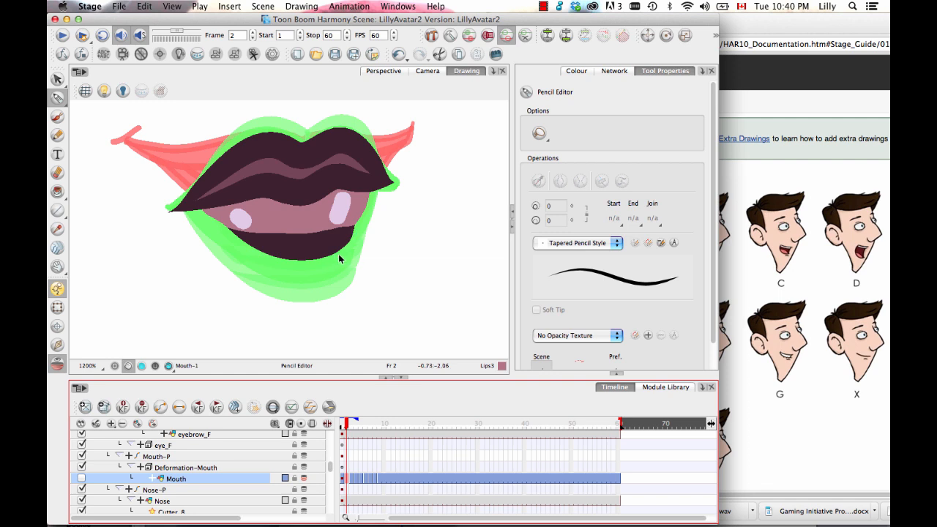
# Delete the lip colour fills and the upper-lip outline from the closed mouth on frame 2.
pyautogui.click(57, 78)
pyautogui.click(301, 213)
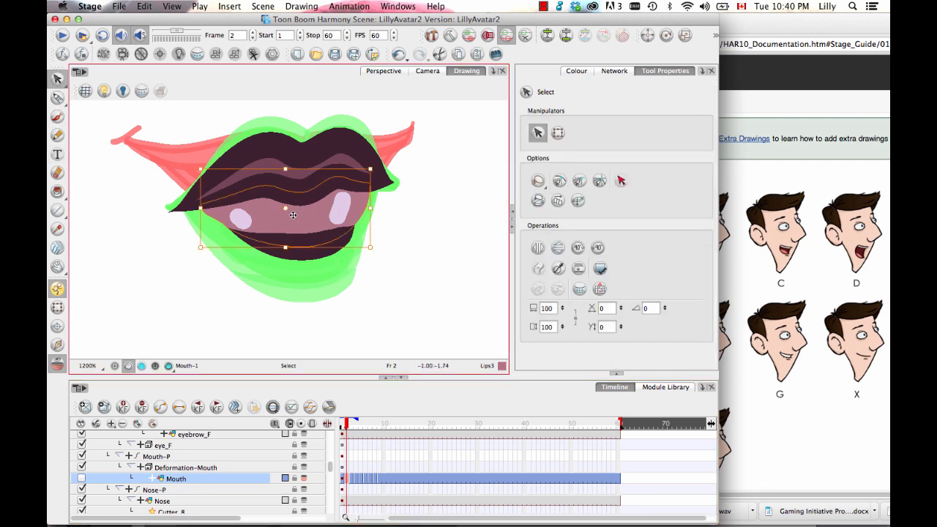
pyautogui.press('Delete')
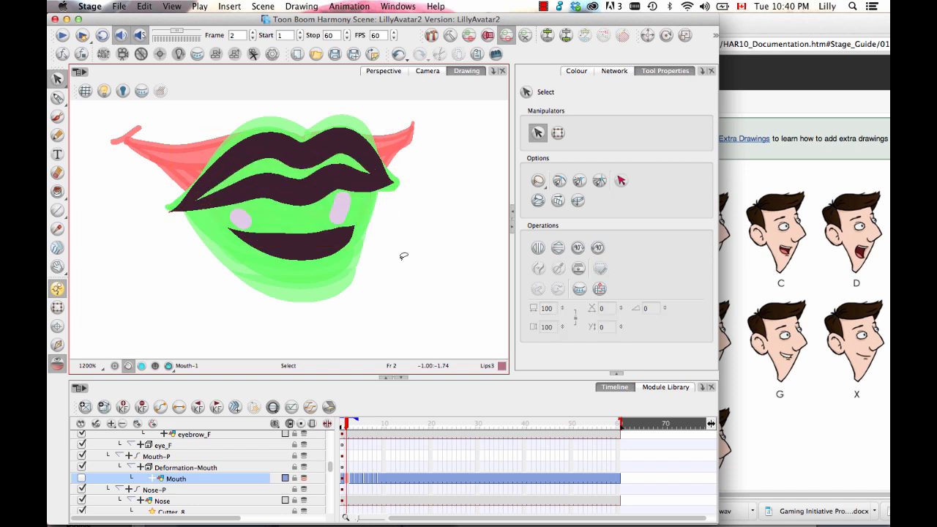
pyautogui.click(290, 140)
pyautogui.press('Delete')
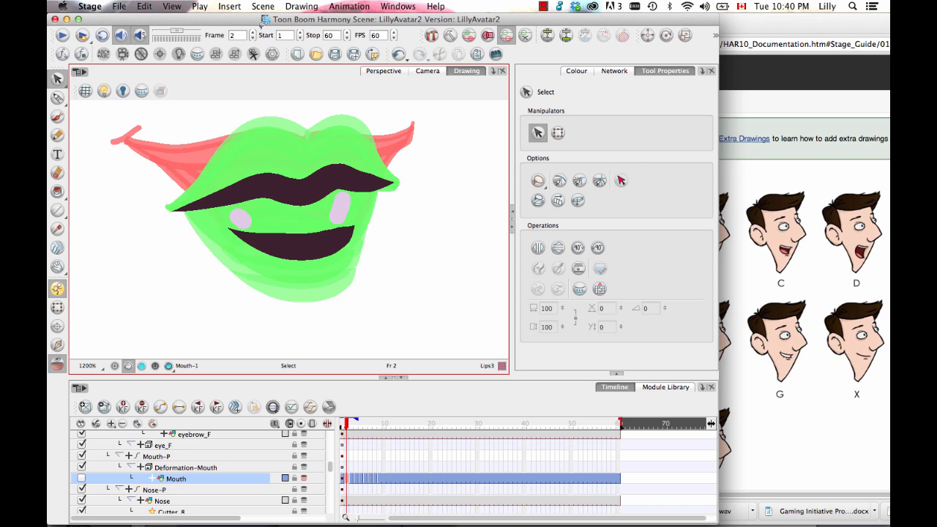
# Delete the two lip highlights and the dark lower-lip shape on frame 2, leaving only the middle mouth line.
pyautogui.click(320, 243)
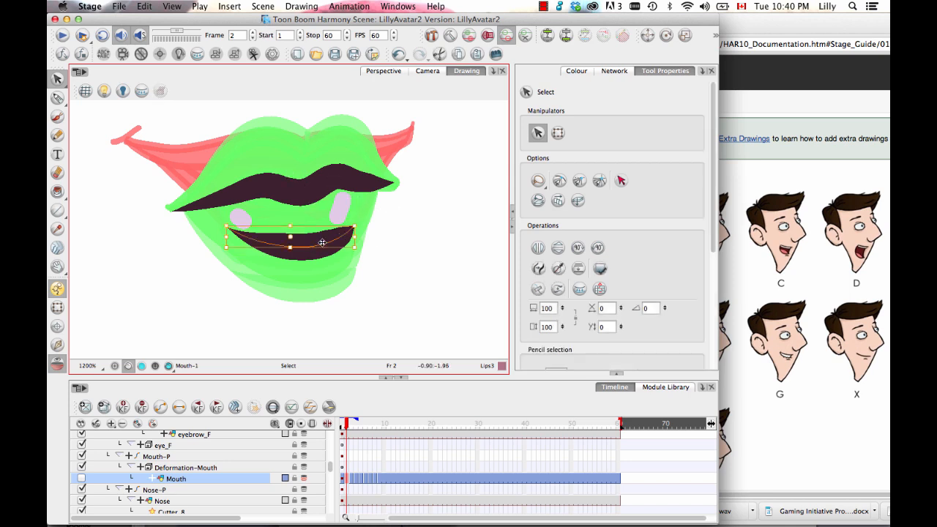
pyautogui.click(347, 202)
pyautogui.press('Delete')
pyautogui.click(240, 218)
pyautogui.press('Delete')
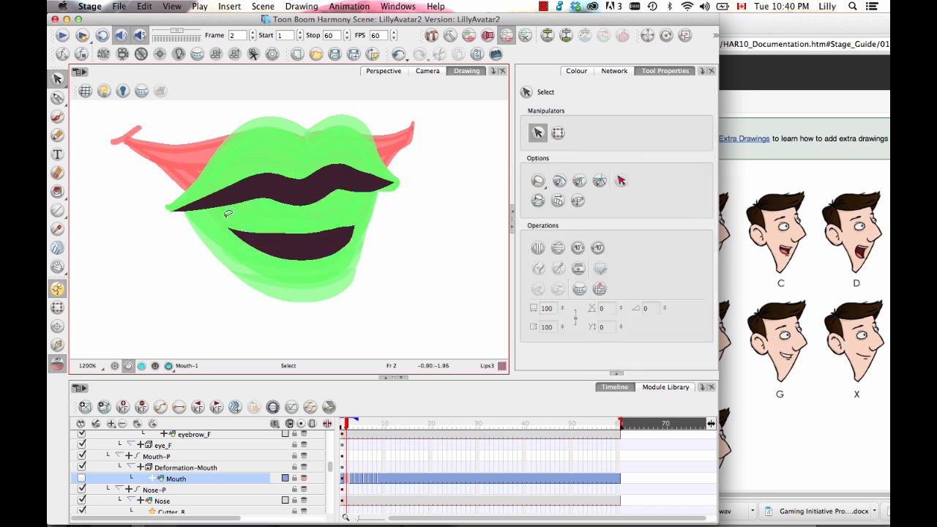
pyautogui.click(313, 244)
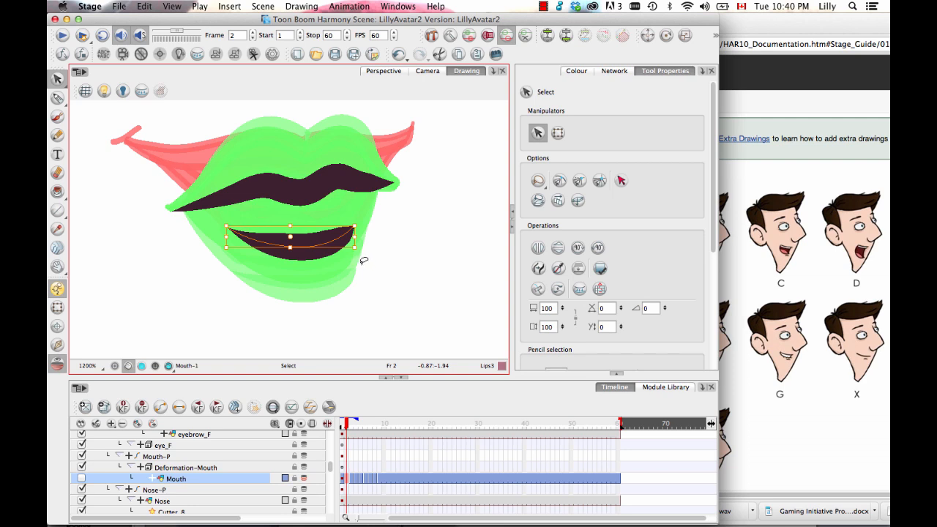
pyautogui.press('Delete')
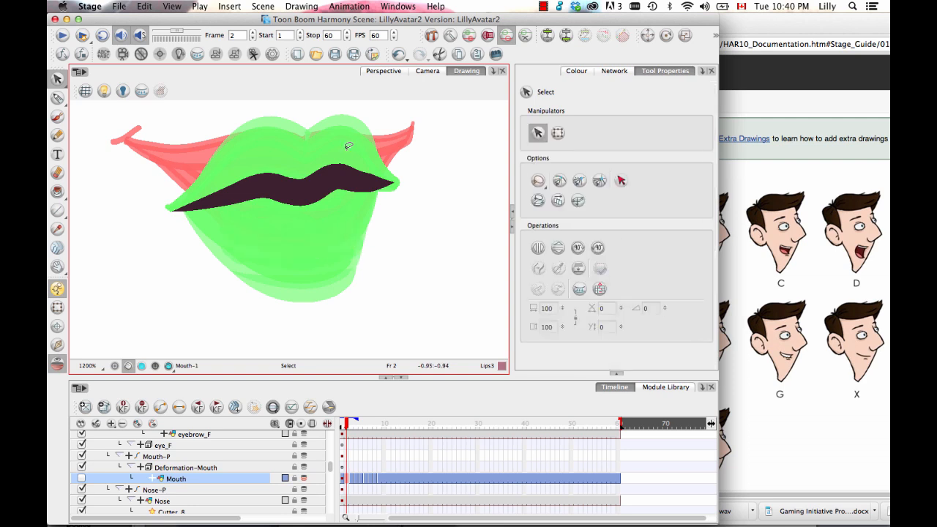
# Sample the Lips colour from the mouth line on frame 2 and enlarge the maximum brush size to about 14.12.
pyautogui.click(57, 115)
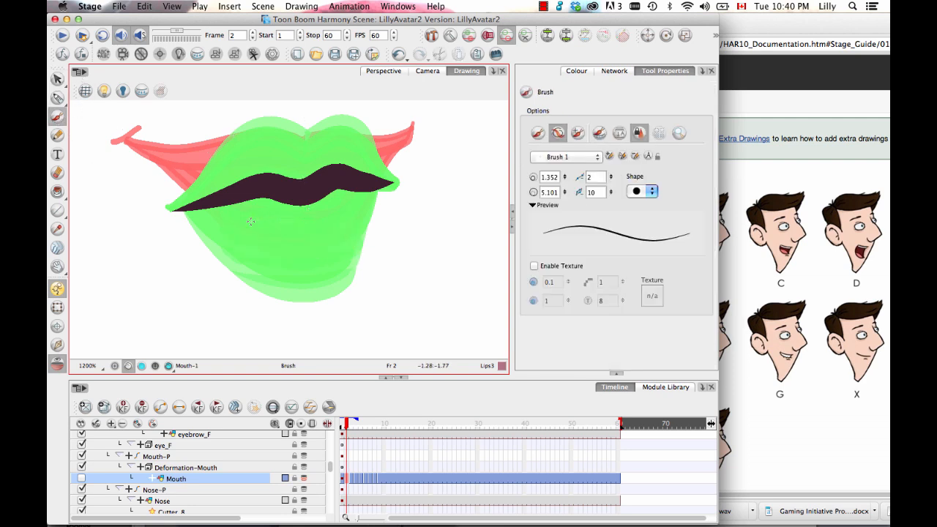
pyautogui.moveTo(257, 224); pyautogui.dragTo(314, 221)
pyautogui.press('super+z')
pyautogui.press('d')
pyautogui.click(303, 198)
pyautogui.moveTo(290, 244); pyautogui.dragTo(300, 243)
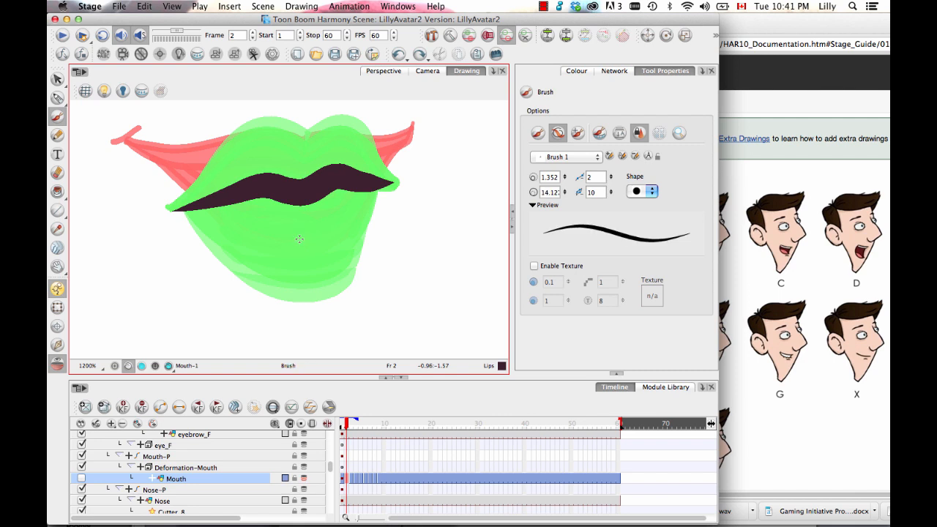
# Draw a short horizontal Pencil stroke in the Lips colour below the mouth line on frame 2, redoing it until the shape fits.
pyautogui.click(59, 137)
pyautogui.moveTo(234, 236)
pyautogui.mouseDown()
pyautogui.moveTo(323, 222)
pyautogui.moveTo(328, 230)
pyautogui.mouseUp()
pyautogui.press('super+z')
pyautogui.moveTo(249, 219); pyautogui.dragTo(346, 217)
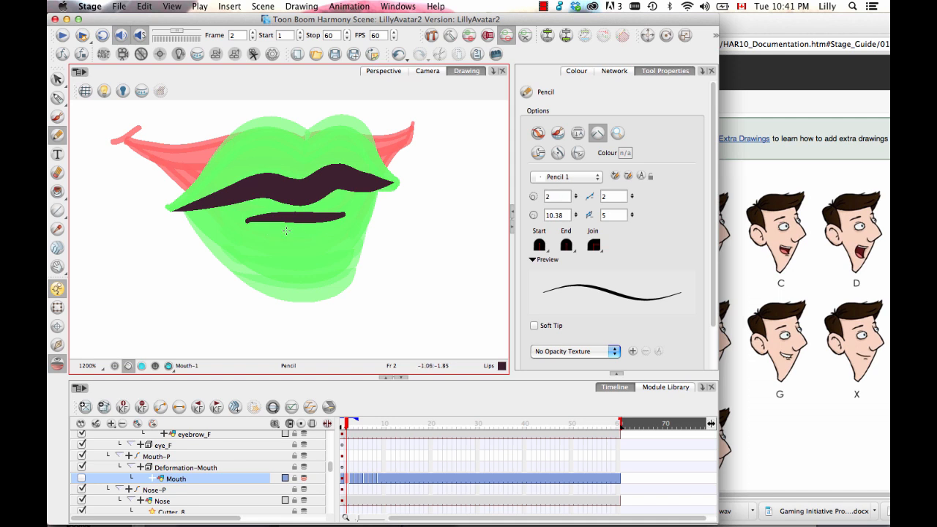
pyautogui.press('super+z')
pyautogui.moveTo(257, 222); pyautogui.dragTo(323, 219)
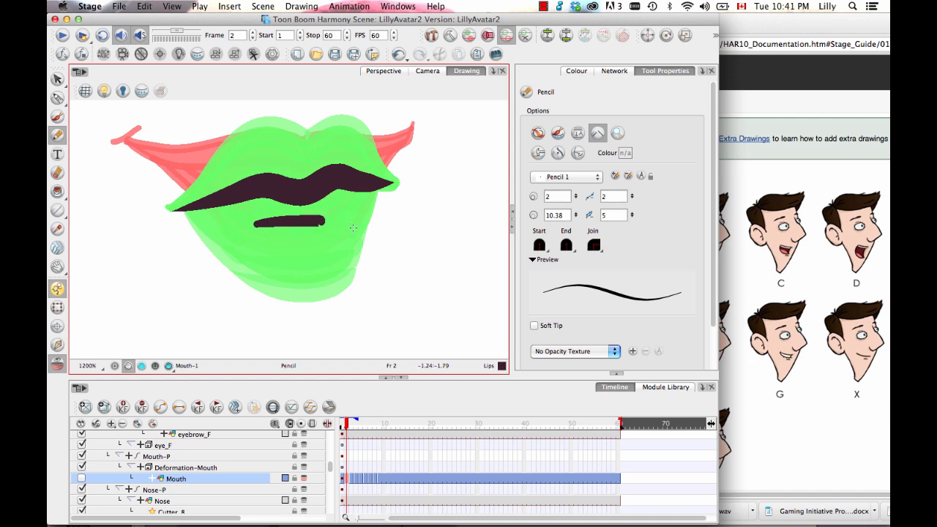
pyautogui.press('super+z')
pyautogui.moveTo(250, 220); pyautogui.dragTo(335, 219)
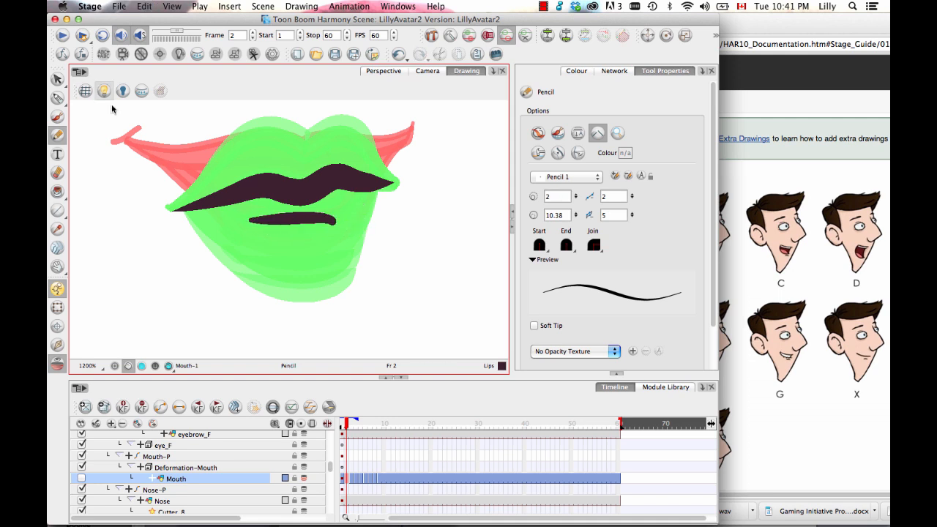
# Thicken the middle of the short lower-lip stroke on frame 2 with the Pencil Editor.
pyautogui.click(57, 97)
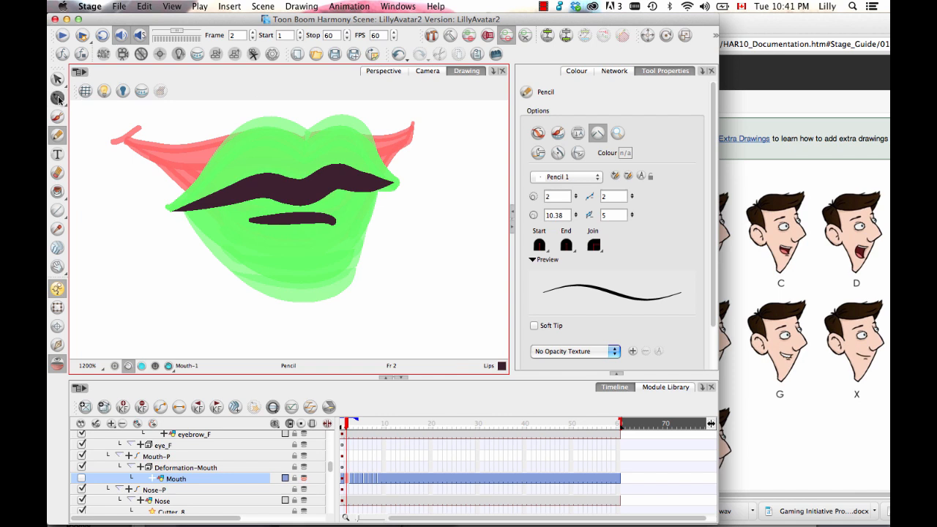
pyautogui.click(302, 200)
pyautogui.click(302, 218)
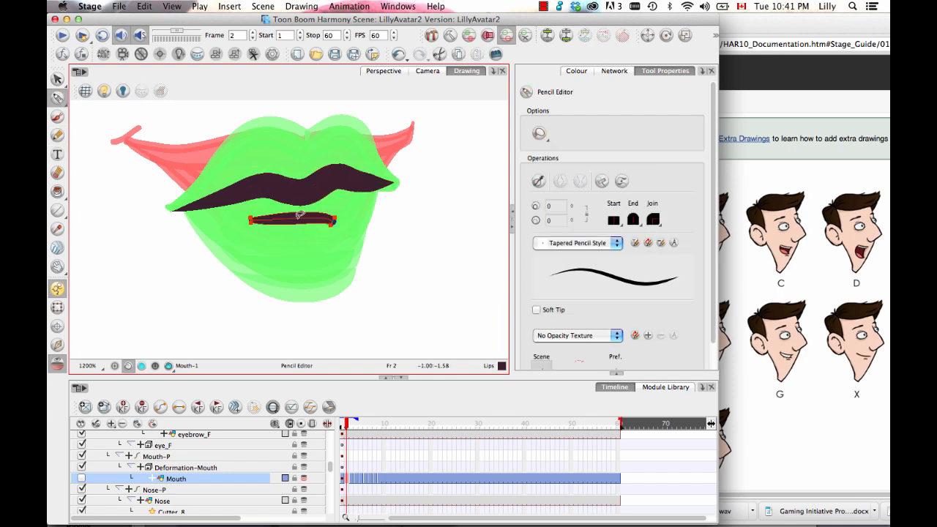
pyautogui.click(298, 212)
pyautogui.moveTo(297, 212); pyautogui.dragTo(298, 229)
pyautogui.click(292, 246)
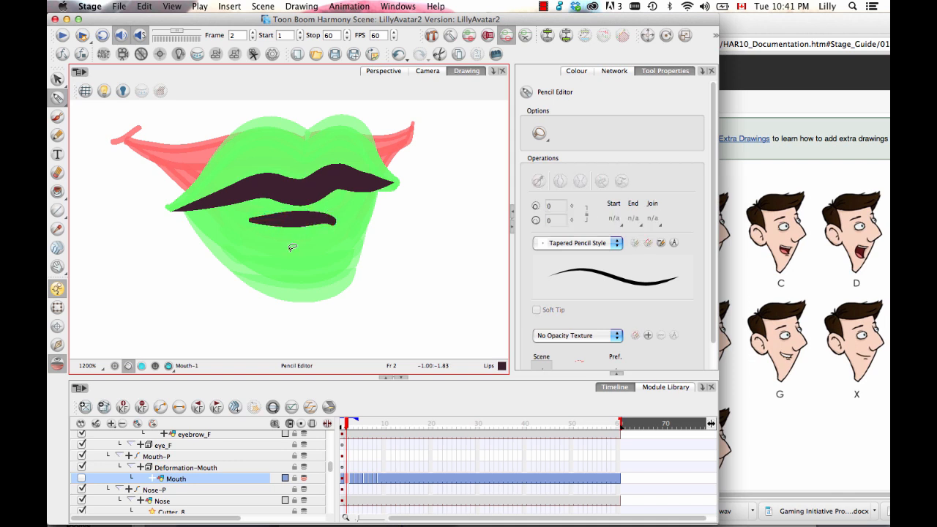
# Switch to the Brush and show the colour swatches of the LillyAvatar palette.
pyautogui.click(57, 116)
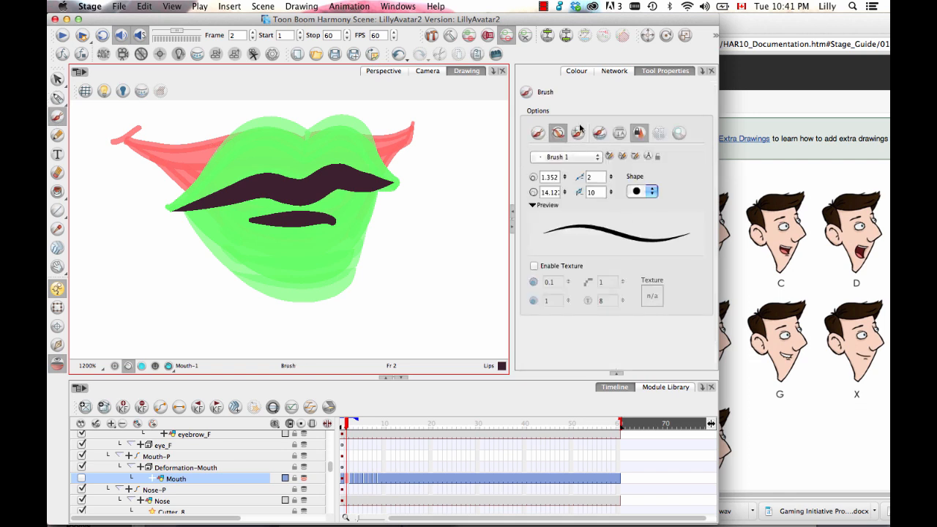
pyautogui.click(587, 74)
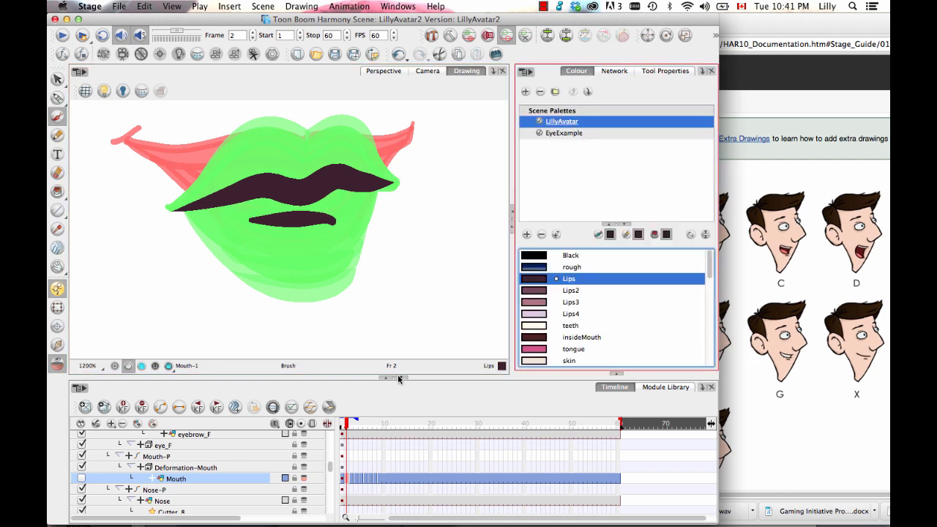
# Sample the Lips3 colour from the lower lip on frame 3 and brush a thin lower lip under the frame 2 mouth.
pyautogui.press('.')
pyautogui.press('d')
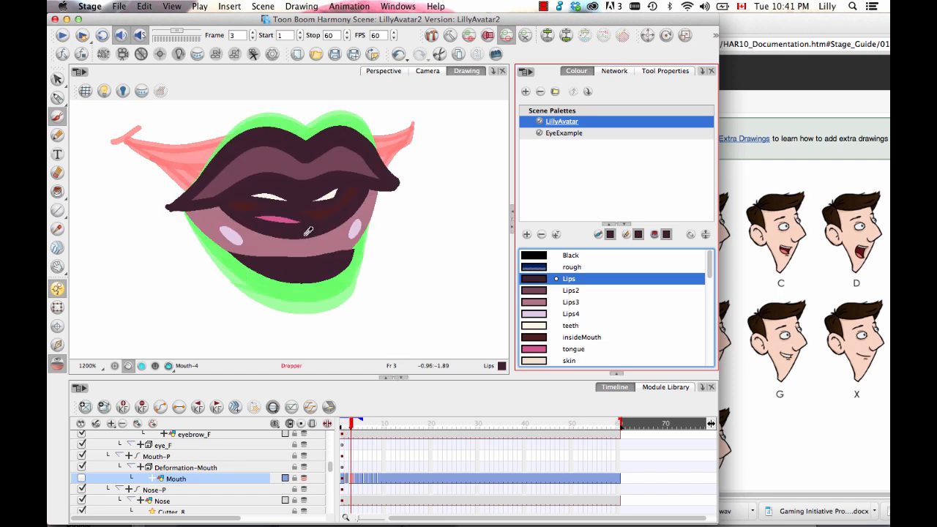
pyautogui.click(303, 253)
pyautogui.press(',')
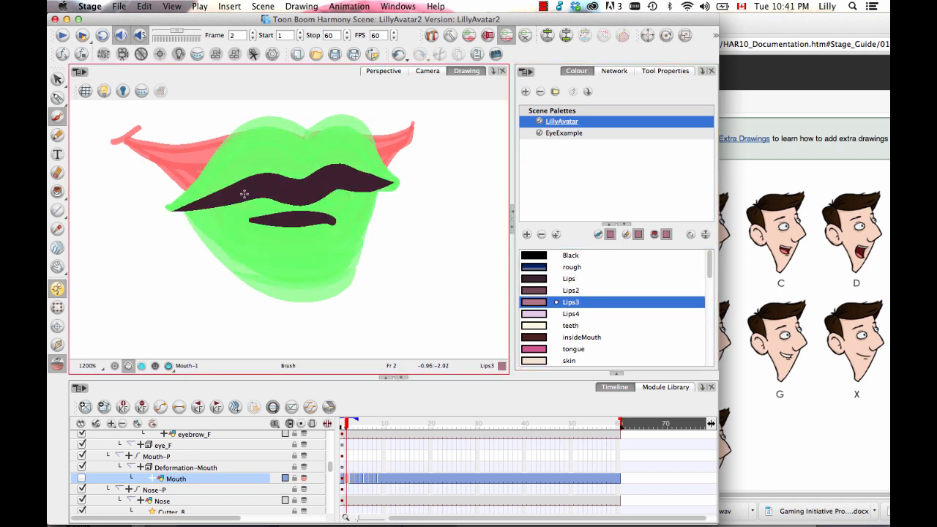
pyautogui.moveTo(195, 208)
pyautogui.mouseDown()
pyautogui.moveTo(311, 204)
pyautogui.moveTo(383, 184)
pyautogui.mouseUp()
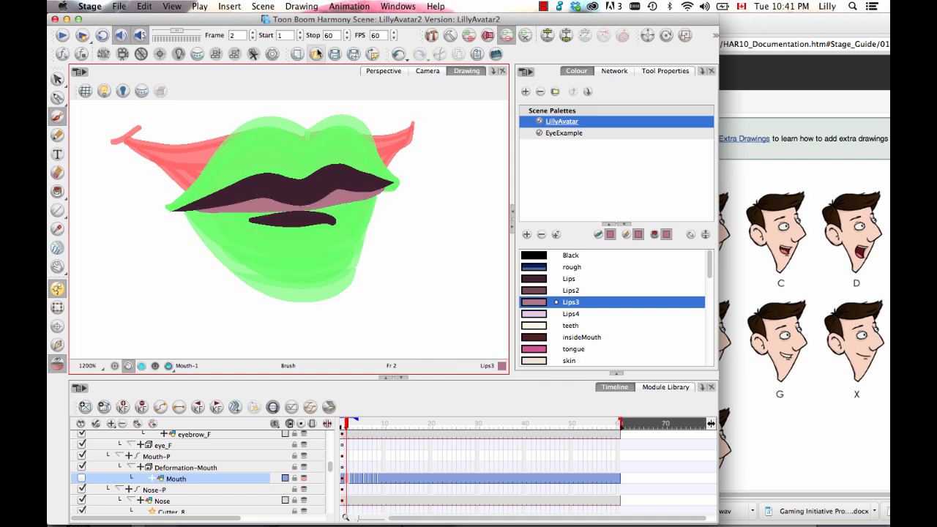
# Flip repeatedly between the mouth drawings on frames 1, 2 and 3 to compare the motion between shapes.
pyautogui.press(',')
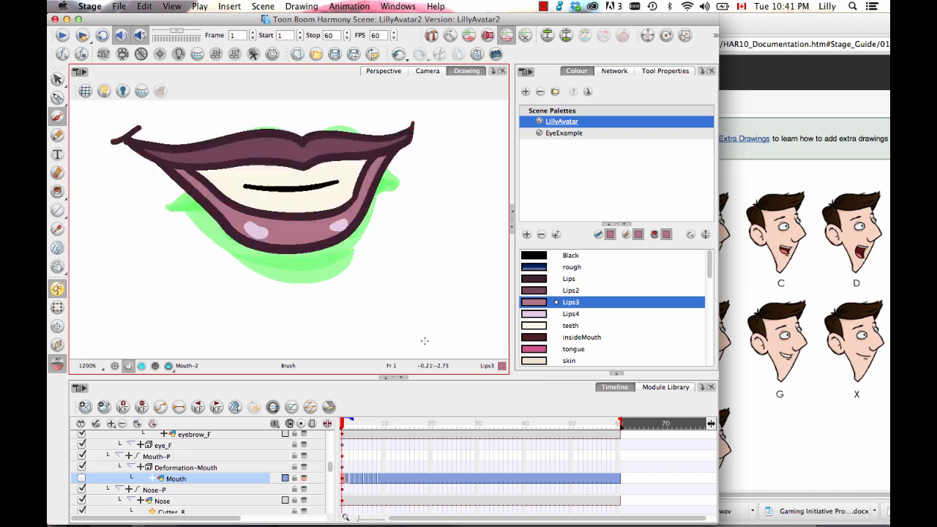
pyautogui.press('.')
pyautogui.press('.')
pyautogui.press(',')
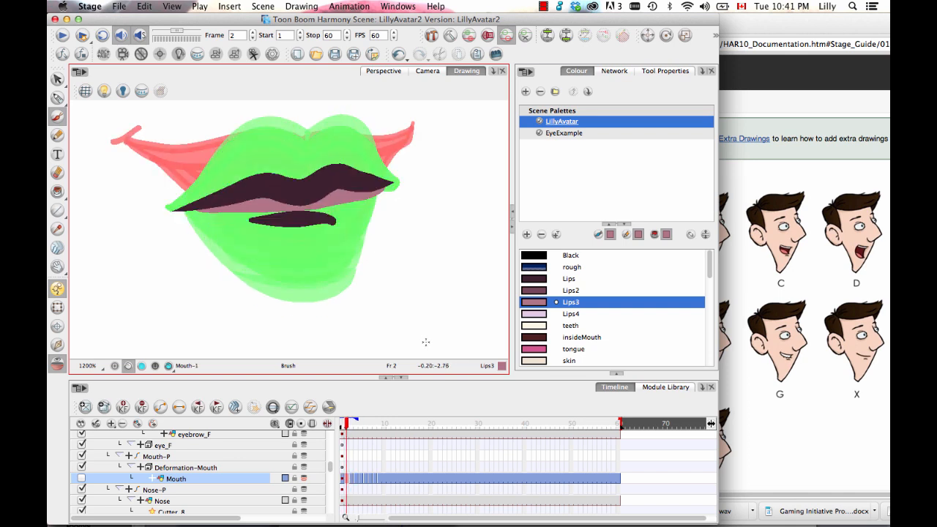
pyautogui.press('.')
pyautogui.press(',')
pyautogui.press('.')
pyautogui.press(',')
pyautogui.press('.')
pyautogui.press(',')
pyautogui.press('.')
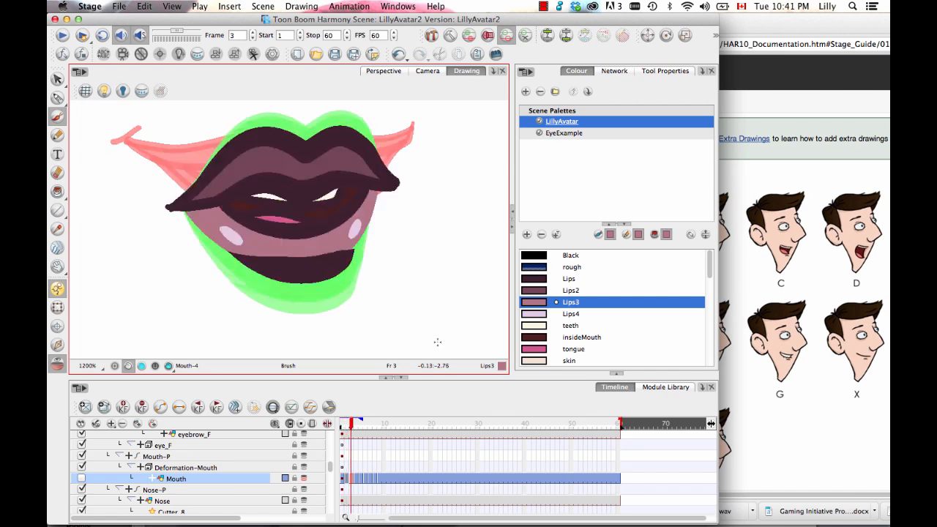
pyautogui.press(',')
pyautogui.press('.')
pyautogui.press('.')
pyautogui.press(',')
pyautogui.press(',')
pyautogui.press('.')
pyautogui.press(',')
pyautogui.press('.')
pyautogui.press(',')
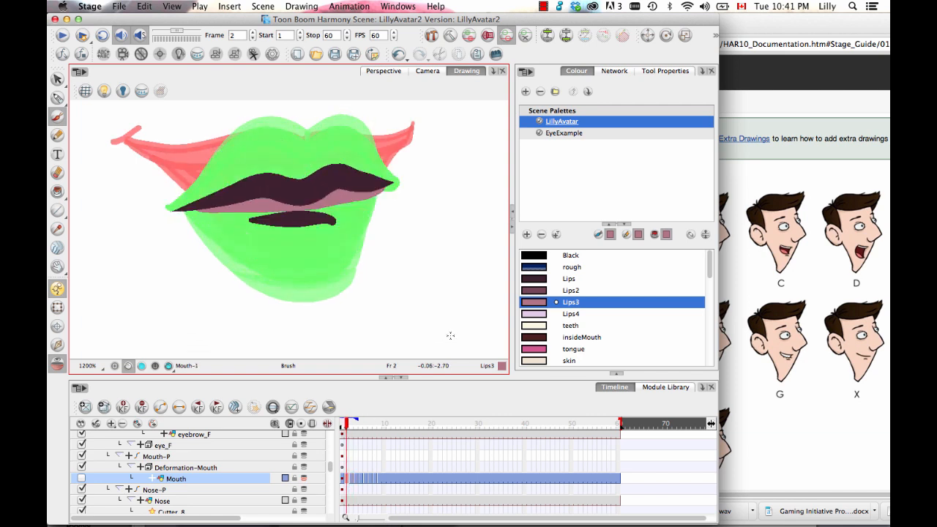
pyautogui.press('.')
pyautogui.press(',')
pyautogui.press(',')
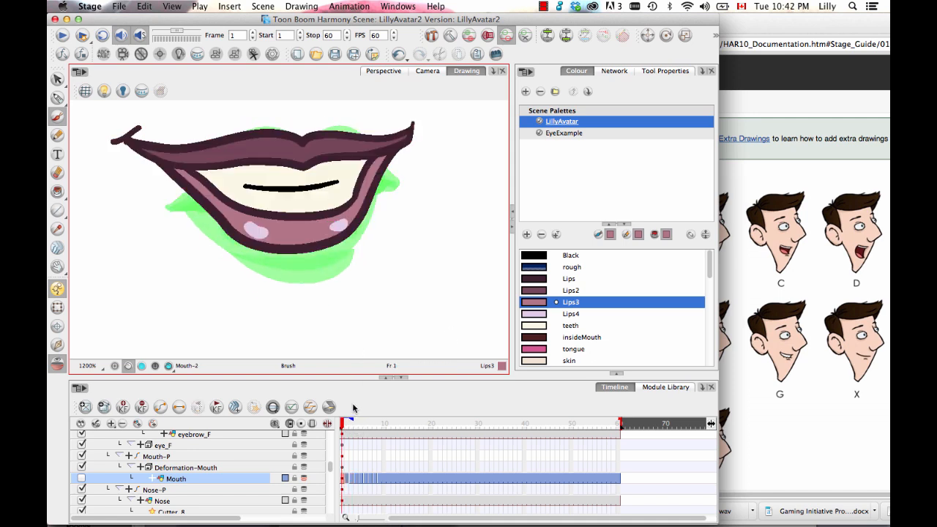
pyautogui.press('.')
pyautogui.press('.')
pyautogui.click(57, 78)
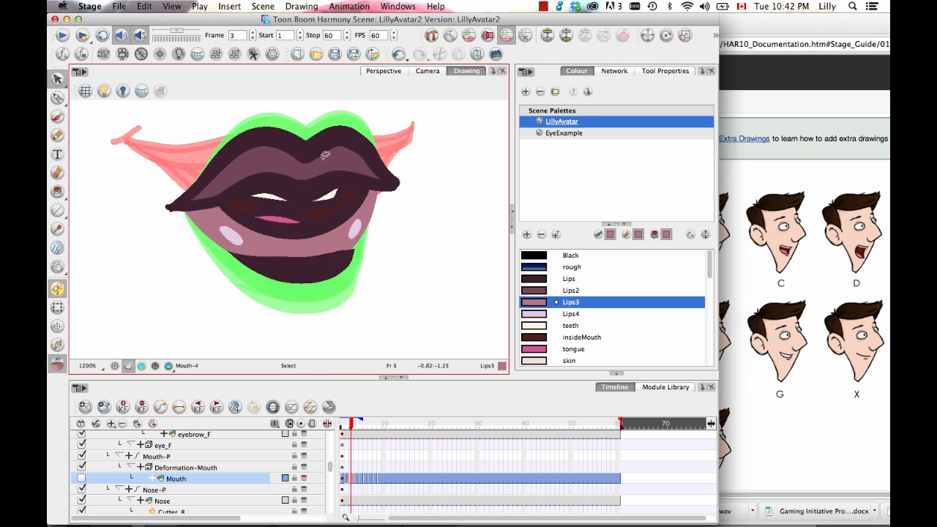
pyautogui.click(321, 156)
pyautogui.press(',')
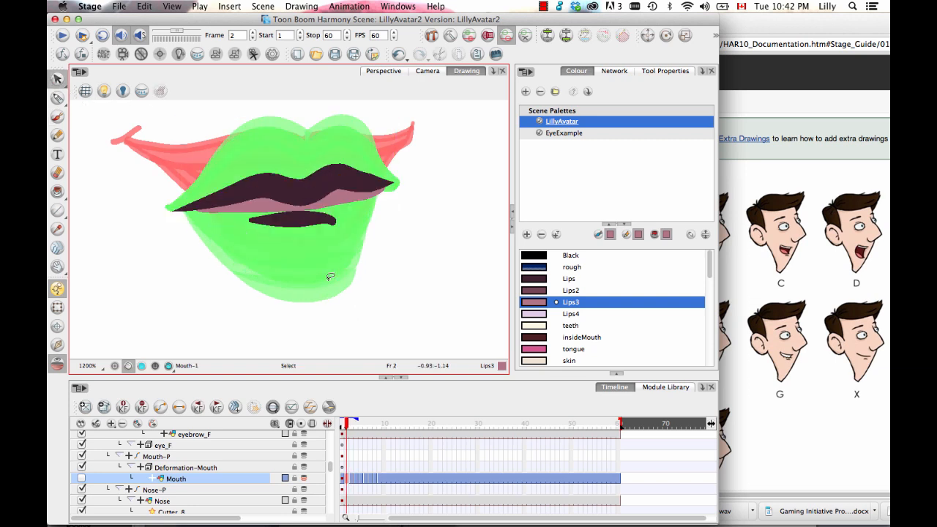
# Try outlining a fuller upper lip on the frame 2 mouth with the Pencil in the Lips colour.
pyautogui.click(57, 135)
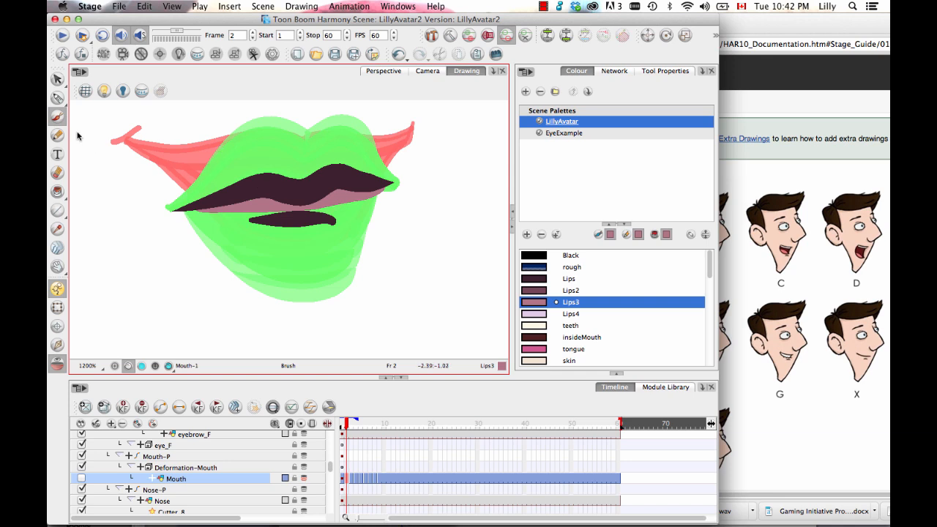
pyautogui.press('d')
pyautogui.click(281, 186)
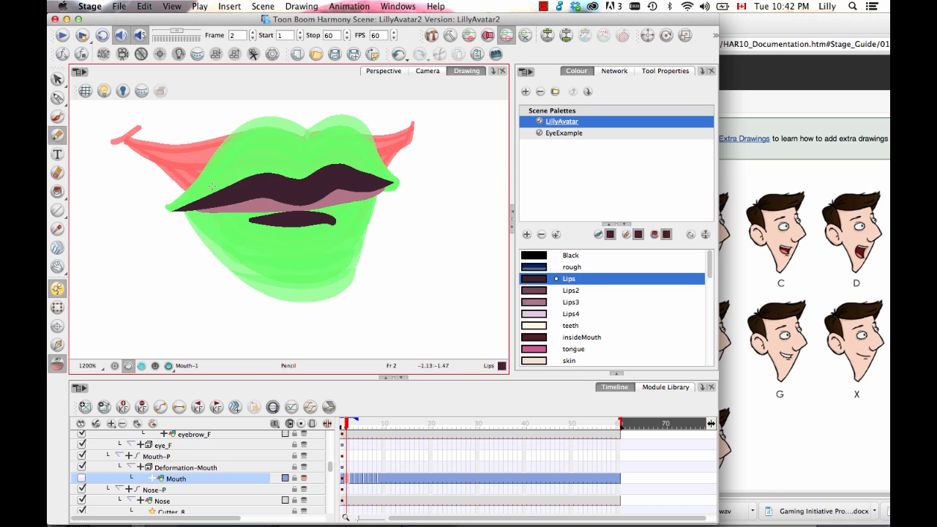
pyautogui.moveTo(181, 210)
pyautogui.mouseDown()
pyautogui.moveTo(243, 170)
pyautogui.moveTo(297, 162)
pyautogui.moveTo(204, 197)
pyautogui.moveTo(251, 166)
pyautogui.moveTo(282, 158)
pyautogui.moveTo(293, 167)
pyautogui.moveTo(321, 151)
pyautogui.moveTo(395, 183)
pyautogui.mouseUp()
pyautogui.press('super+z')
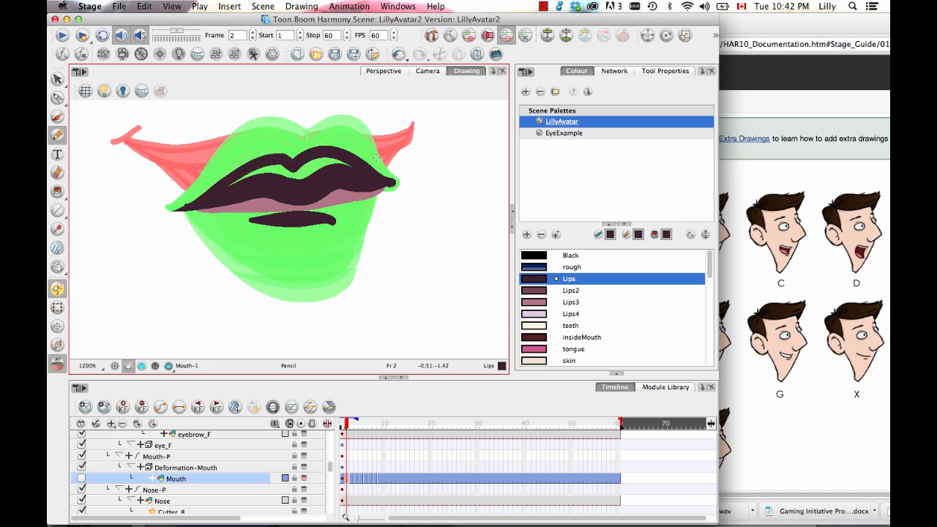
pyautogui.press('super+z')
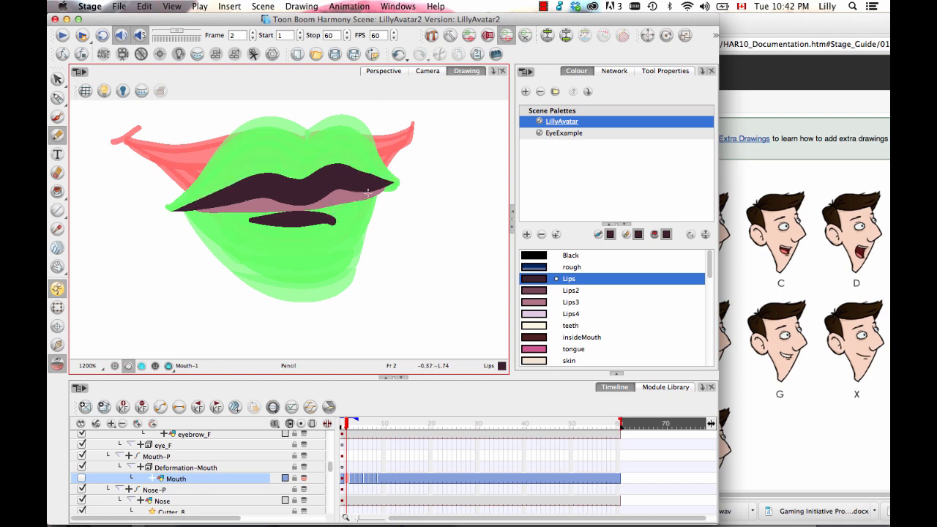
# Narrow the drawing application's window to uncover the mouth chart behind it, and collapse the Colour panel.
pyautogui.press('2')
pyautogui.press('2')
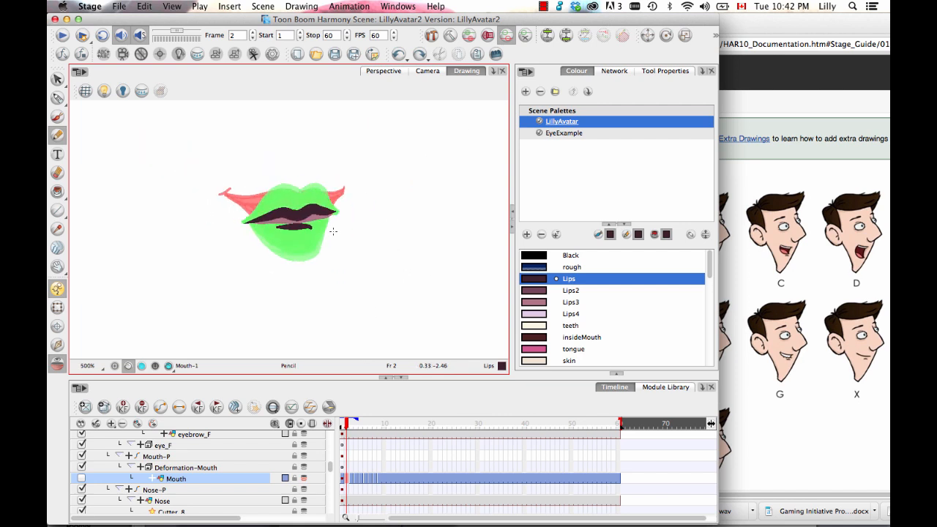
pyautogui.press('.')
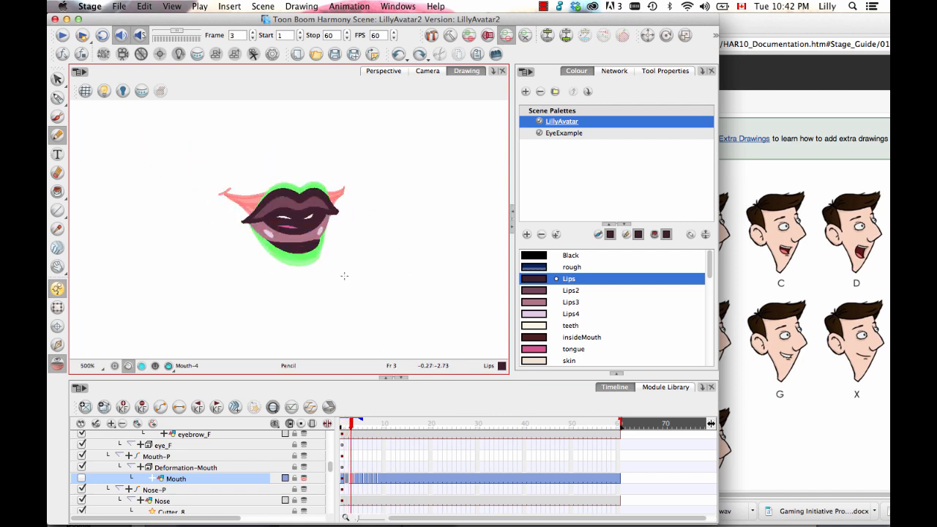
pyautogui.press(',')
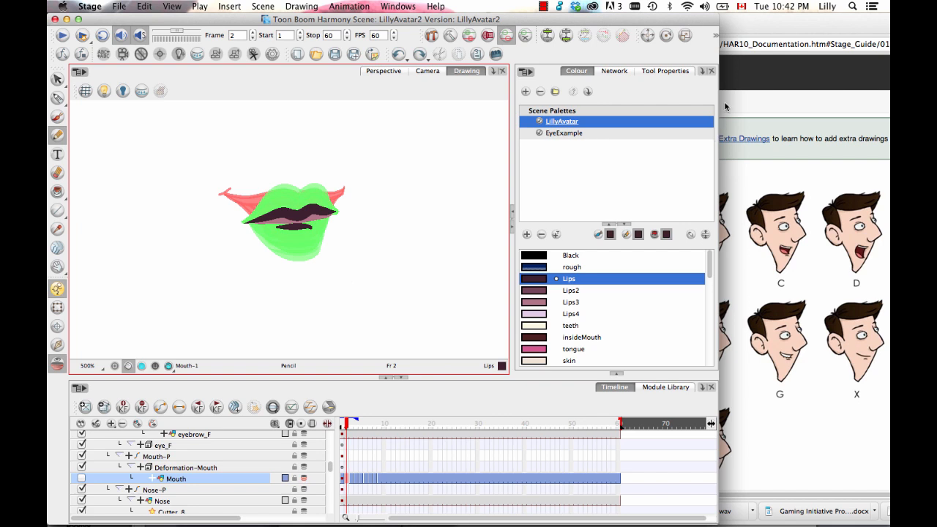
pyautogui.moveTo(701, 105); pyautogui.dragTo(451, 161)
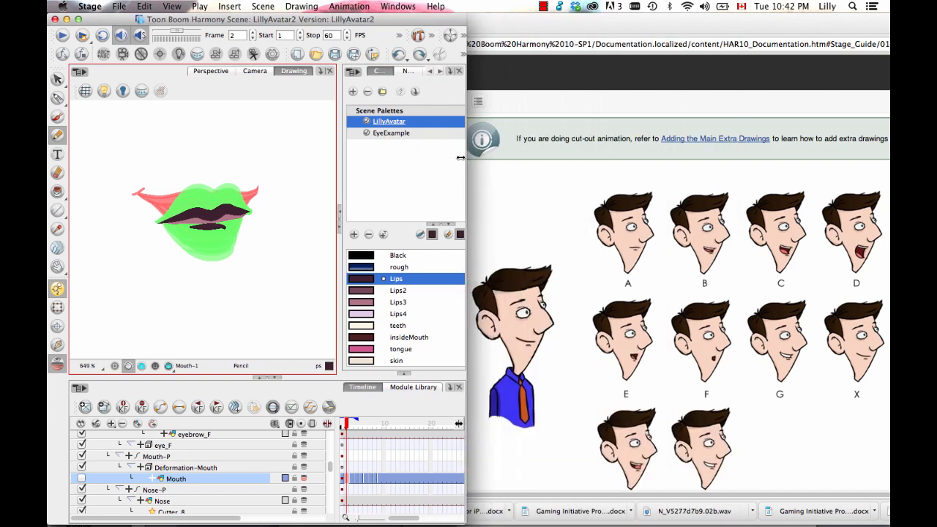
pyautogui.click(337, 231)
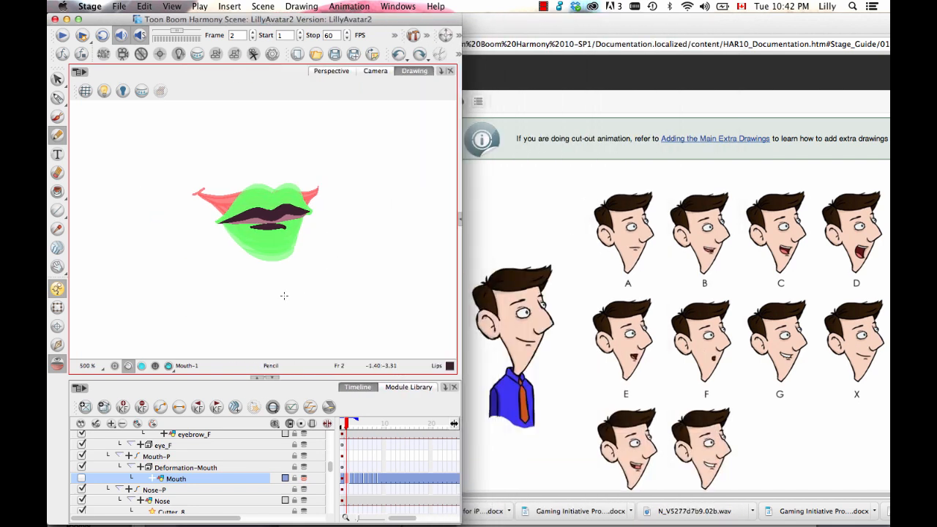
# Step through the mouth drawings from frame 2 to frame 9, comparing them with the lettered shapes on the reference chart.
pyautogui.scroll(6, 317, 262)
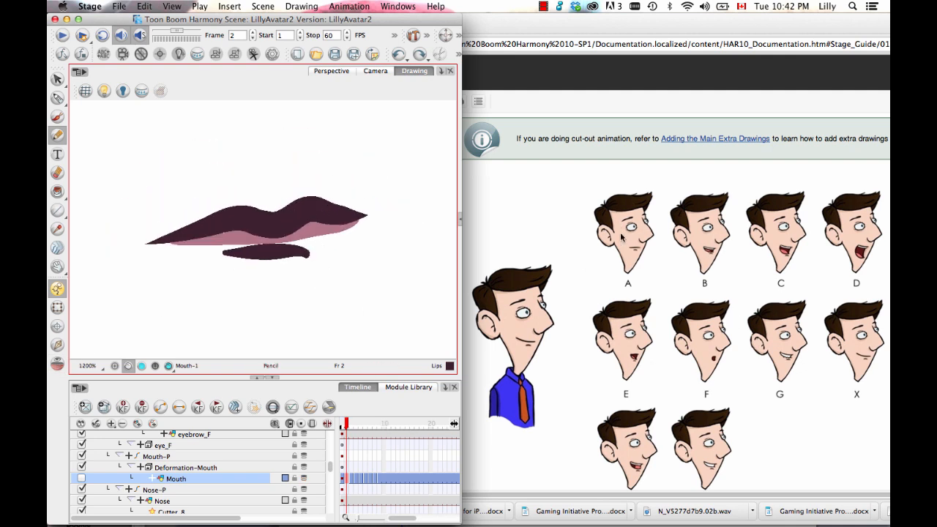
pyautogui.press('.')
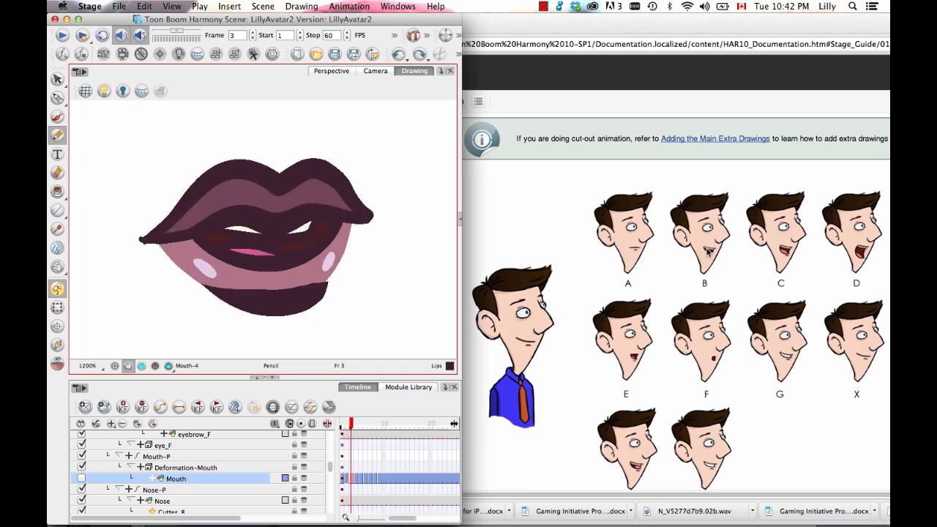
pyautogui.press('.')
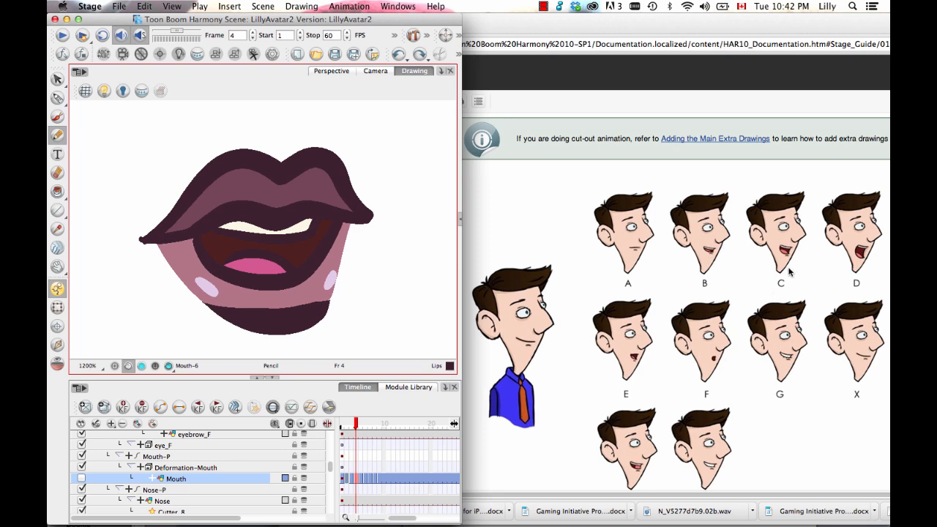
pyautogui.press('.')
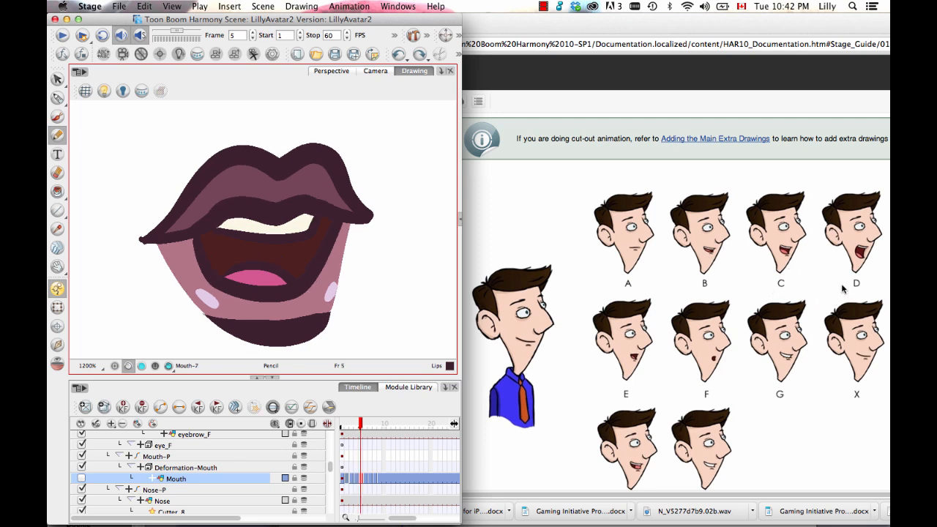
pyautogui.press('.')
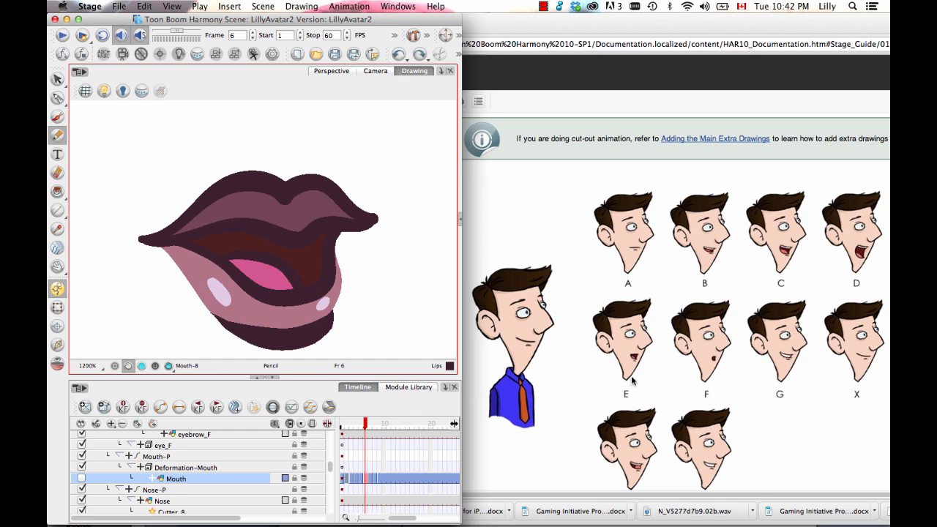
pyautogui.press('.')
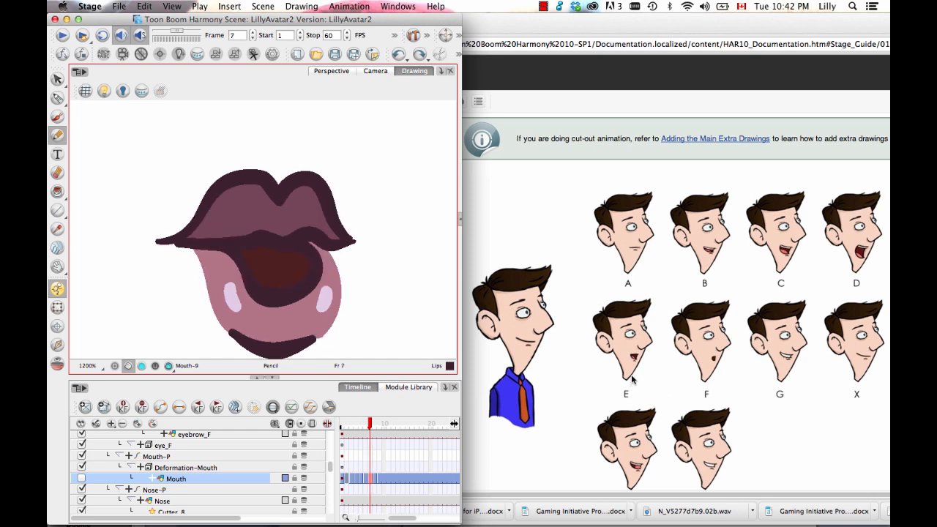
pyautogui.press('.')
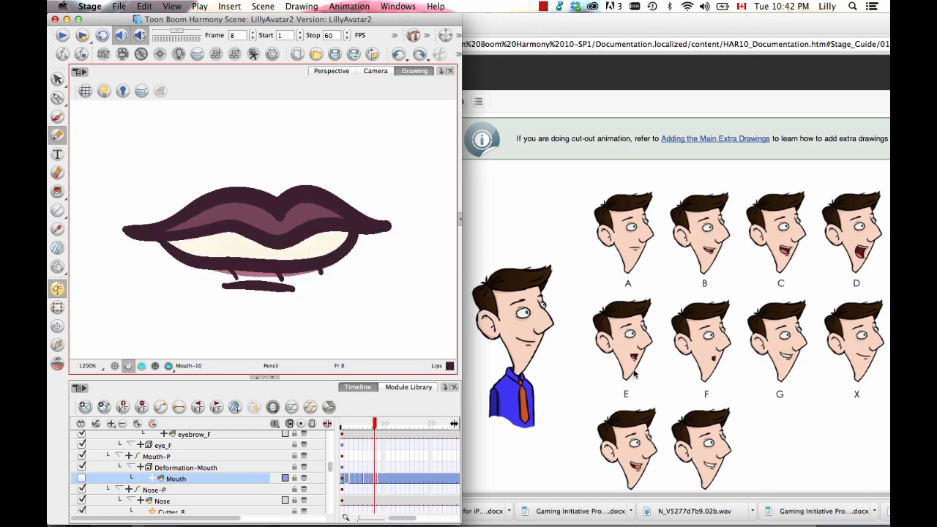
pyautogui.press('.')
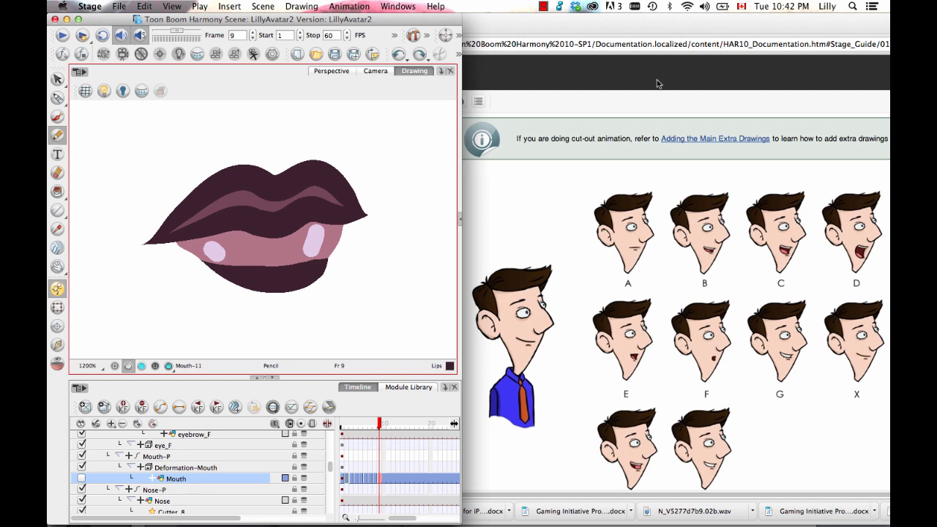
# Widen the window again and restore the Colour panel and the Library view with its drawing substitution.
pyautogui.moveTo(462, 239); pyautogui.dragTo(630, 239)
pyautogui.click(628, 223)
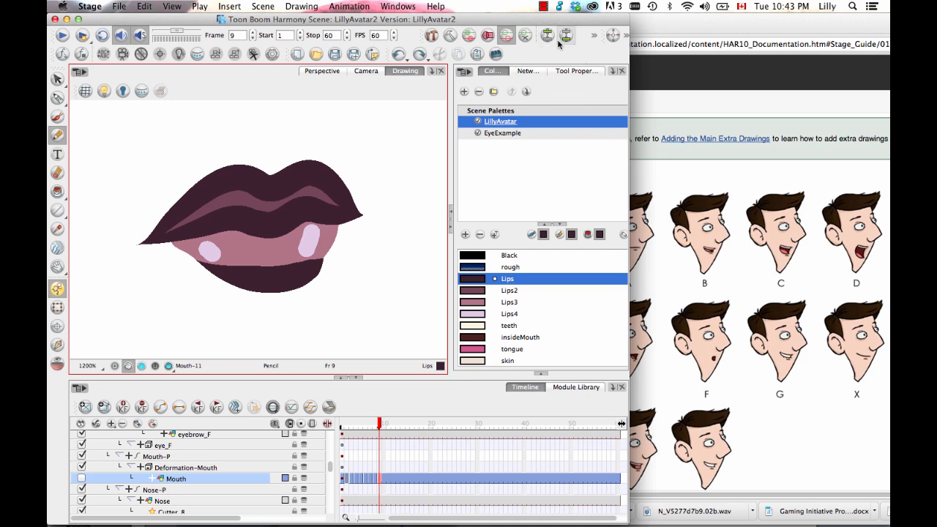
pyautogui.click(543, 376)
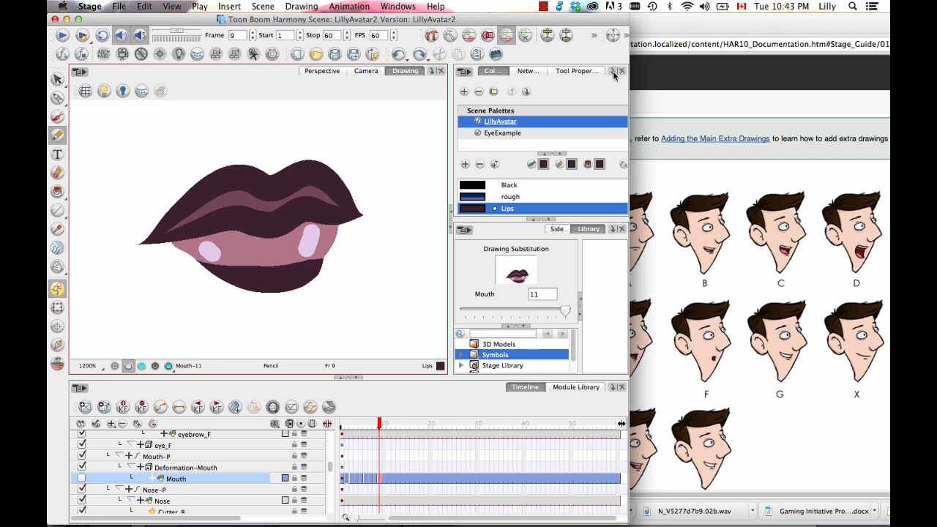
# Add an Xsheet view beside Tool Properties, collapse the Library view beneath it, and enlarge the window to fill the screen.
pyautogui.click(614, 73)
pyautogui.click(640, 304)
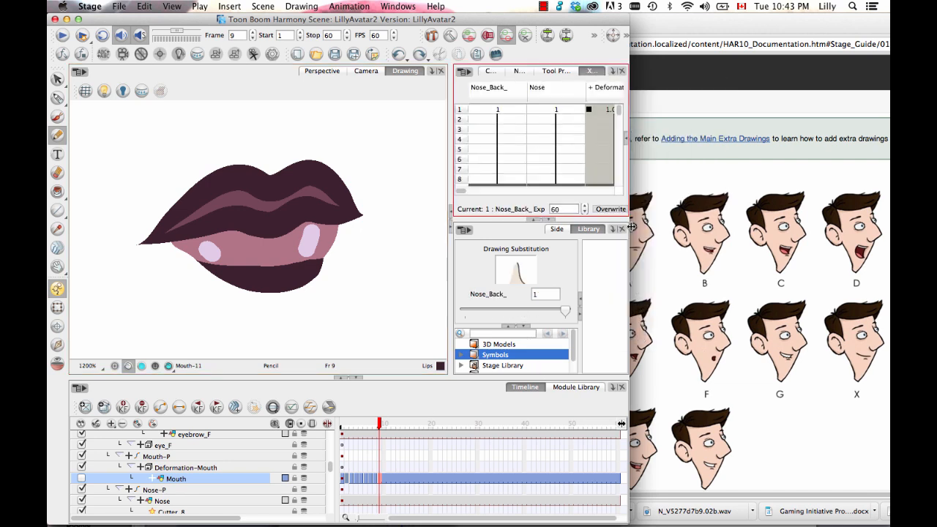
pyautogui.click(542, 221)
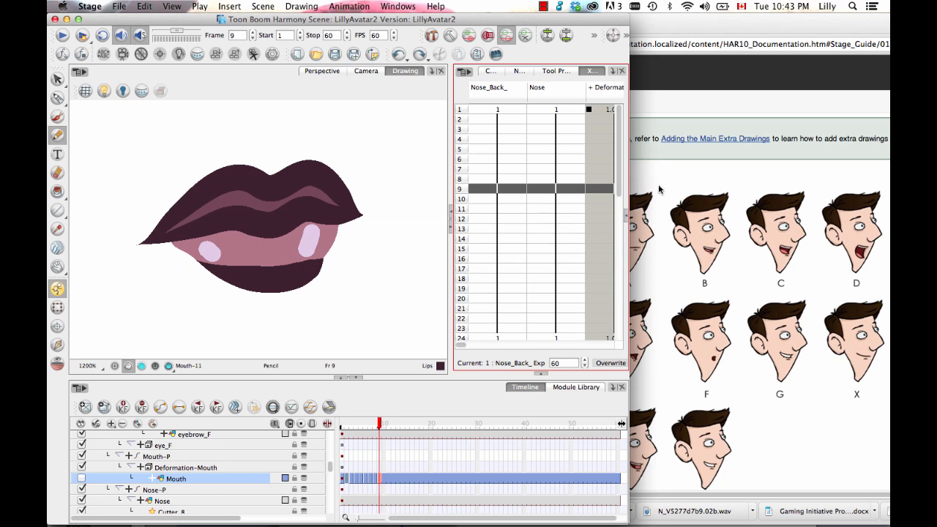
pyautogui.moveTo(654, 198); pyautogui.dragTo(709, 167)
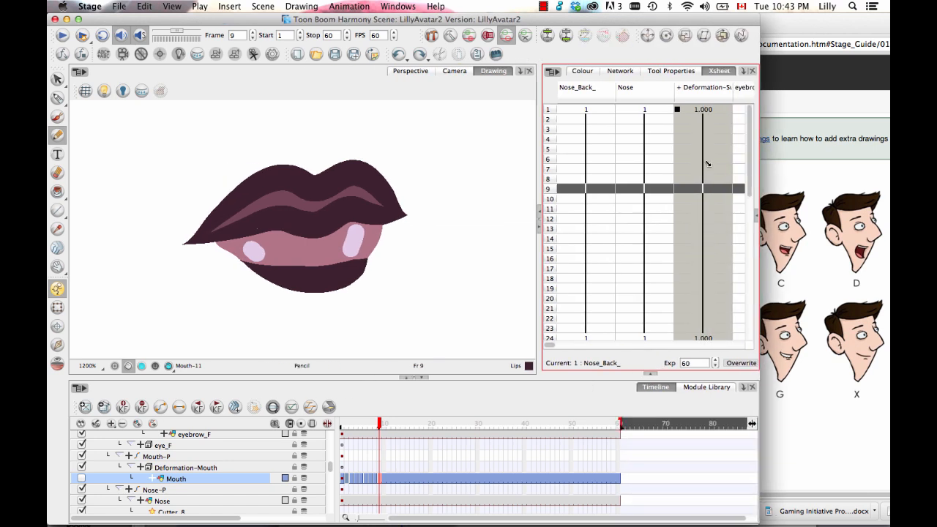
pyautogui.click(79, 19)
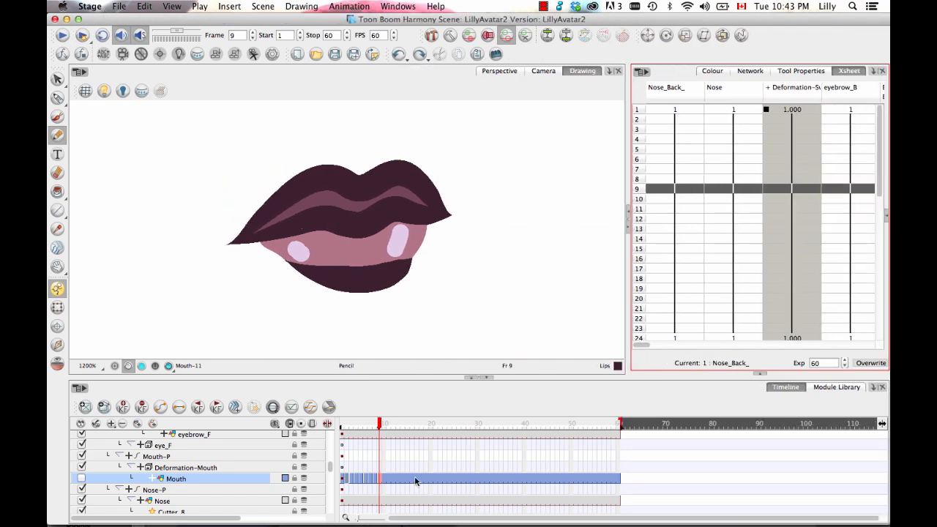
# Select the Mouth layer's drawing at frame 8 in the Timeline.
pyautogui.click(379, 481)
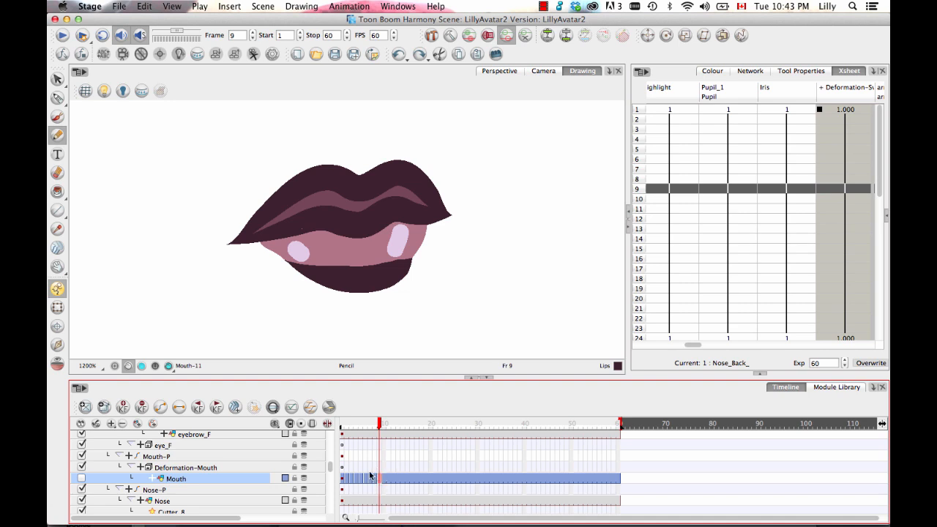
pyautogui.click(369, 476)
pyautogui.click(375, 477)
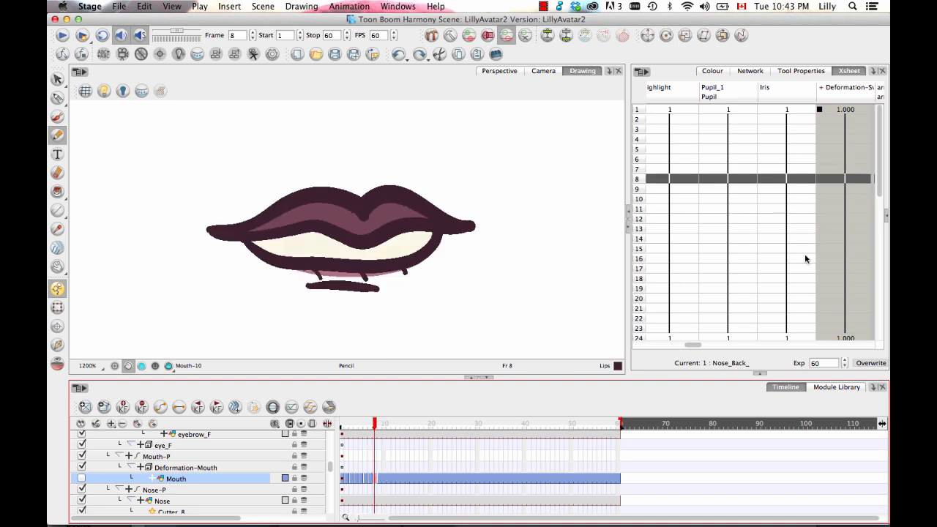
# Enable the Mouth layer in the Timeline and select its drawing at frame 12 to bring its column into the Xsheet.
pyautogui.moveTo(693, 346); pyautogui.dragTo(642, 342)
pyautogui.click(643, 342)
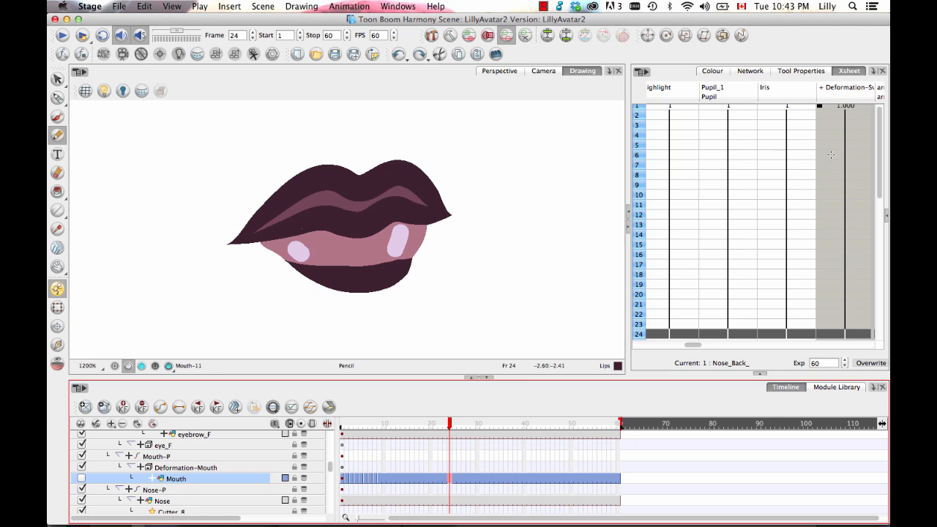
pyautogui.click(82, 479)
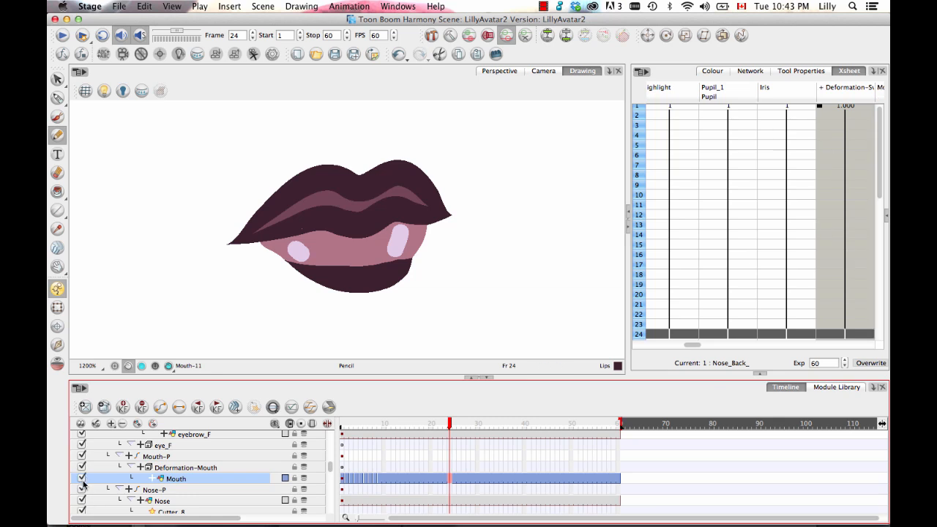
pyautogui.click(397, 429)
pyautogui.click(398, 435)
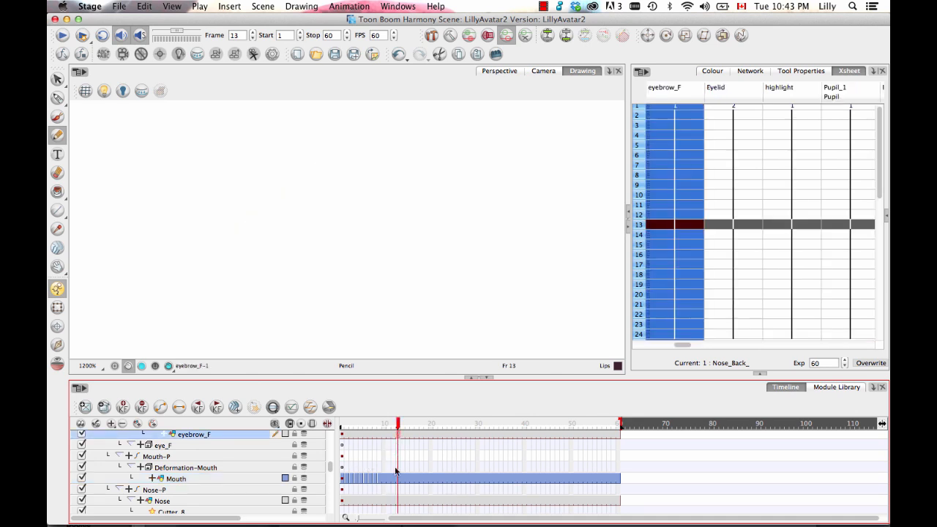
pyautogui.click(391, 480)
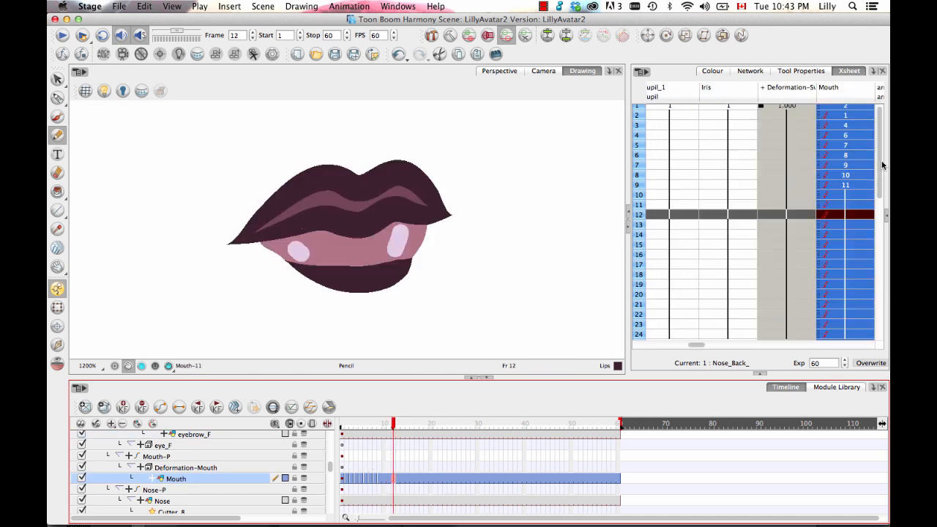
pyautogui.moveTo(883, 165); pyautogui.dragTo(876, 107)
# Step through the Mouth column's drawings in the Xsheet from frame 2 to frame 9, ending back at frame 2.
pyautogui.click(844, 123)
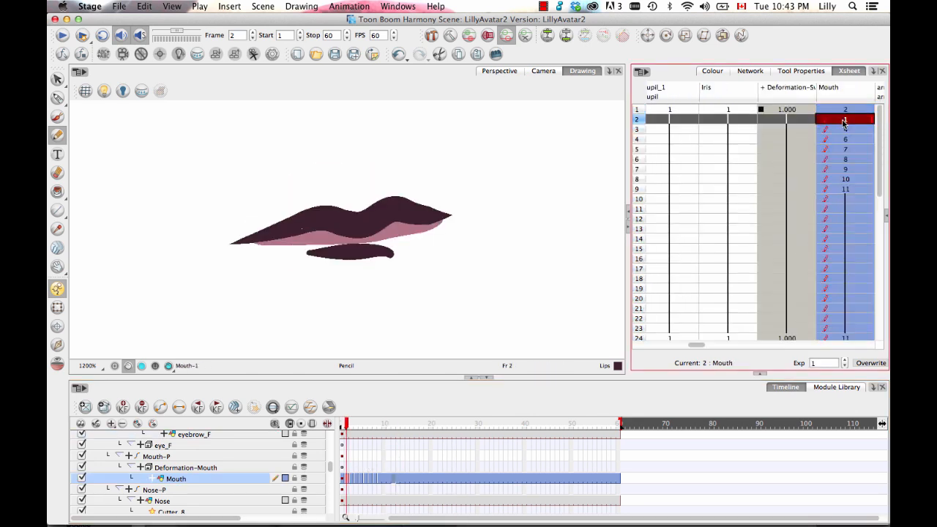
pyautogui.click(840, 132)
pyautogui.click(840, 142)
pyautogui.click(841, 151)
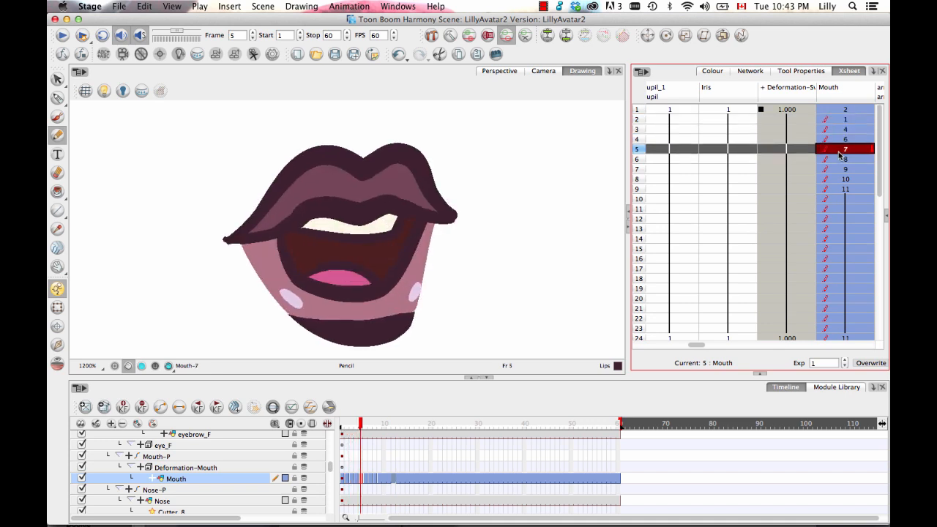
pyautogui.click(841, 161)
pyautogui.click(842, 170)
pyautogui.click(842, 181)
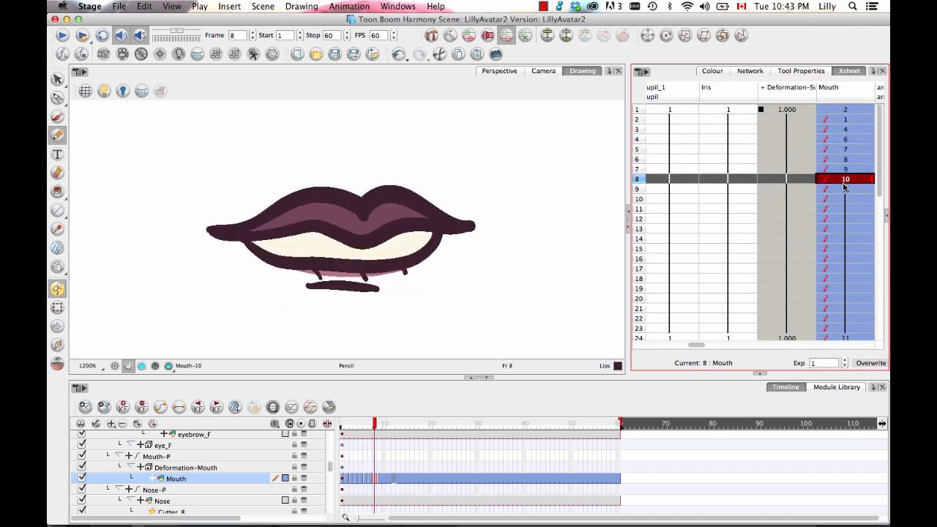
pyautogui.click(843, 191)
pyautogui.click(858, 118)
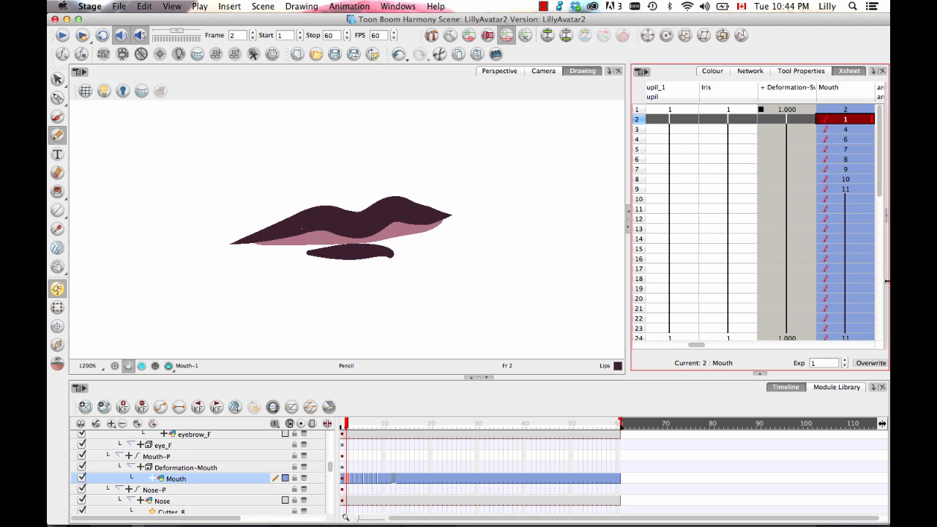
# Narrow the window to reveal the reference mouth chart beside it and bring the Mouth column into view in the Xsheet.
pyautogui.moveTo(887, 281); pyautogui.dragTo(624, 282)
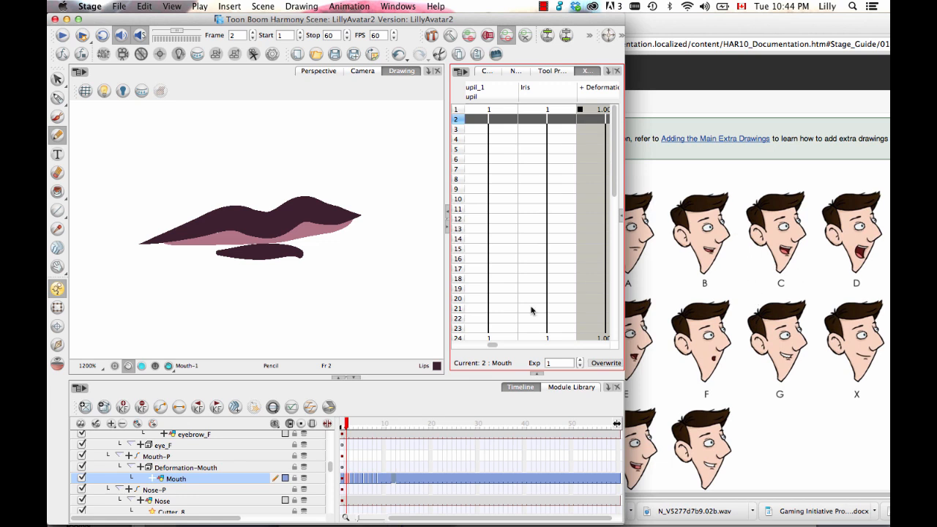
pyautogui.hscroll(5, 494, 350)
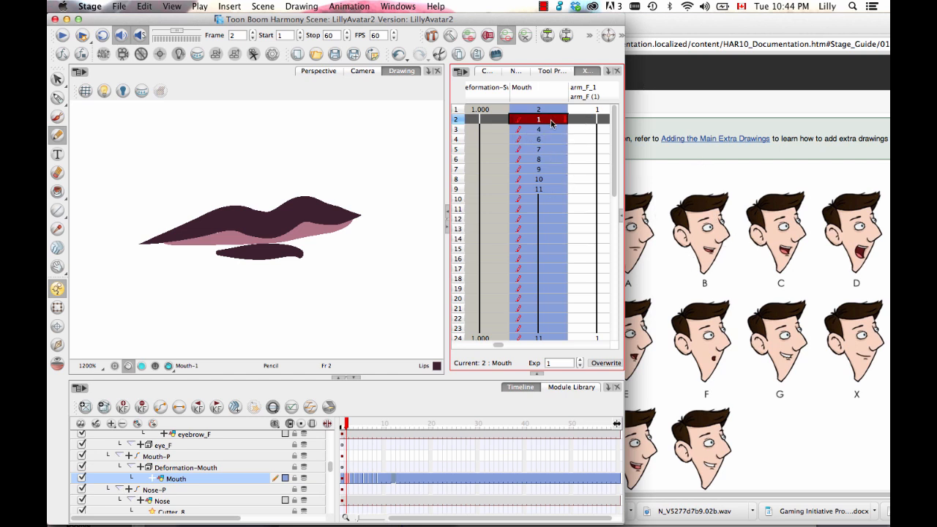
pyautogui.rightClick(541, 121)
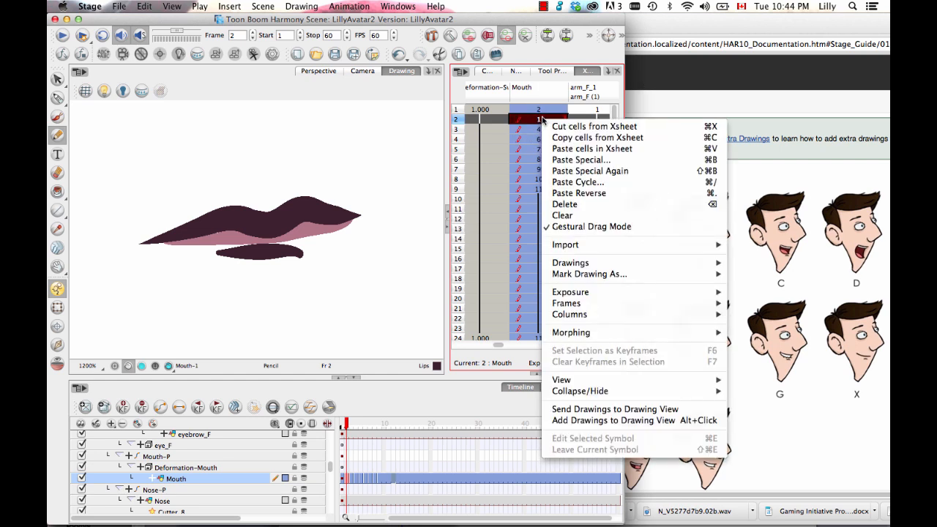
pyautogui.click(530, 170)
# Try entering A directly in the Mouth column's frame 2 cell, and undo the change.
pyautogui.click(534, 118)
pyautogui.doubleClick(542, 122)
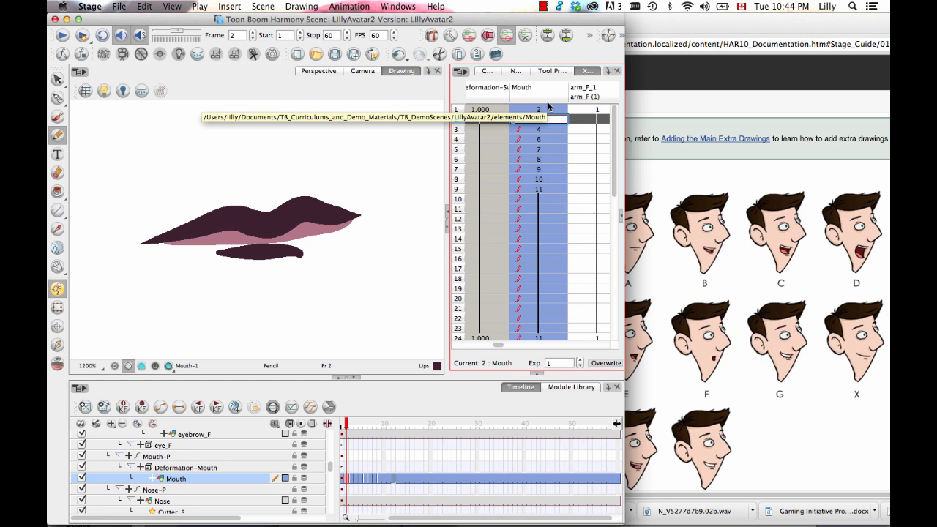
pyautogui.write('A')
pyautogui.press('Return')
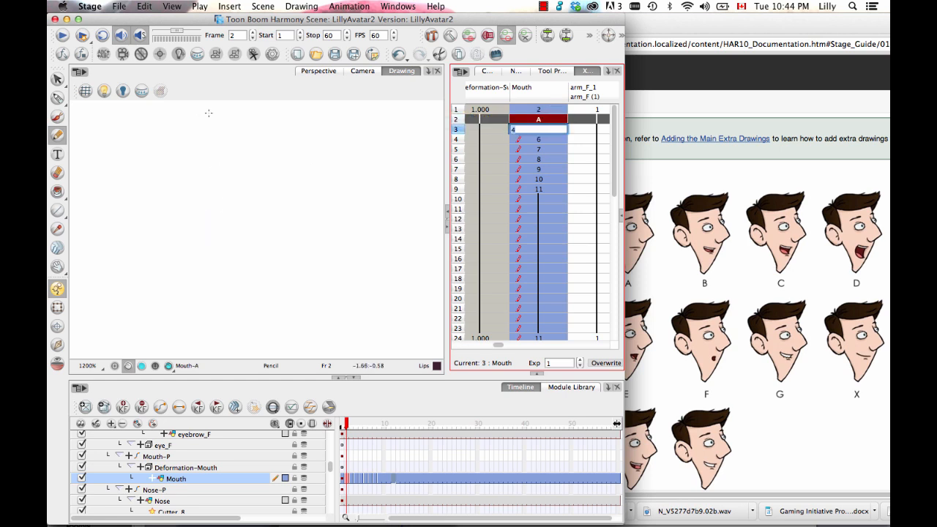
pyautogui.moveTo(306, 256); pyautogui.dragTo(341, 234)
pyautogui.press('super+z')
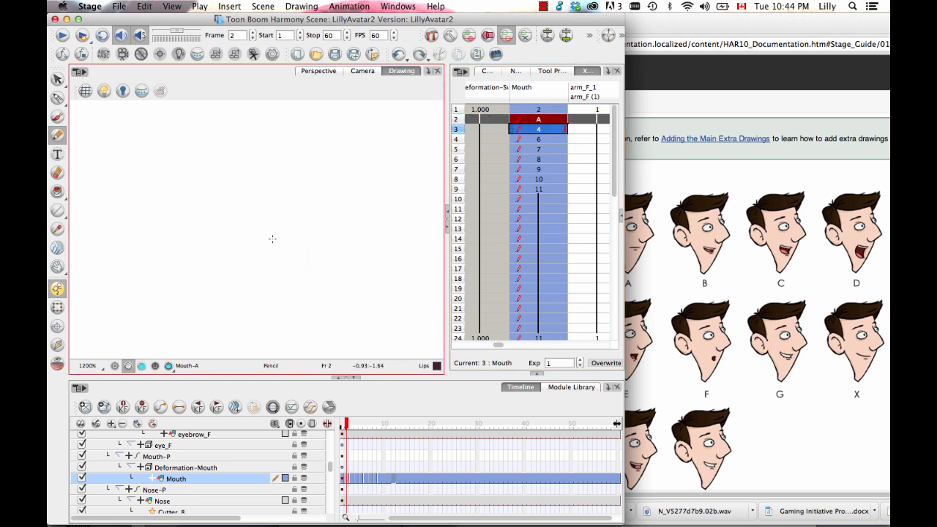
pyautogui.press('super+z')
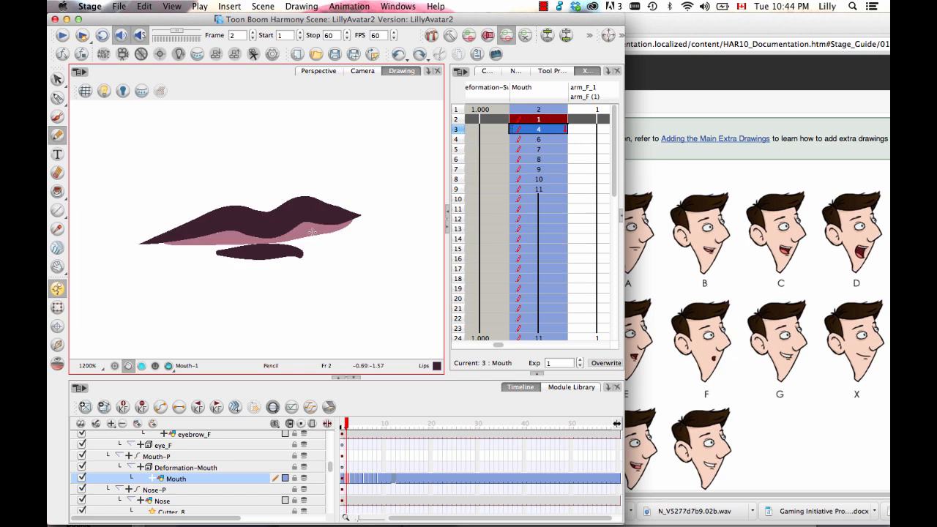
# Overwrite the Mouth column's frame 2 cell with A a second time and compare it with the drawing at frame 5.
pyautogui.click(541, 144)
pyautogui.click(540, 119)
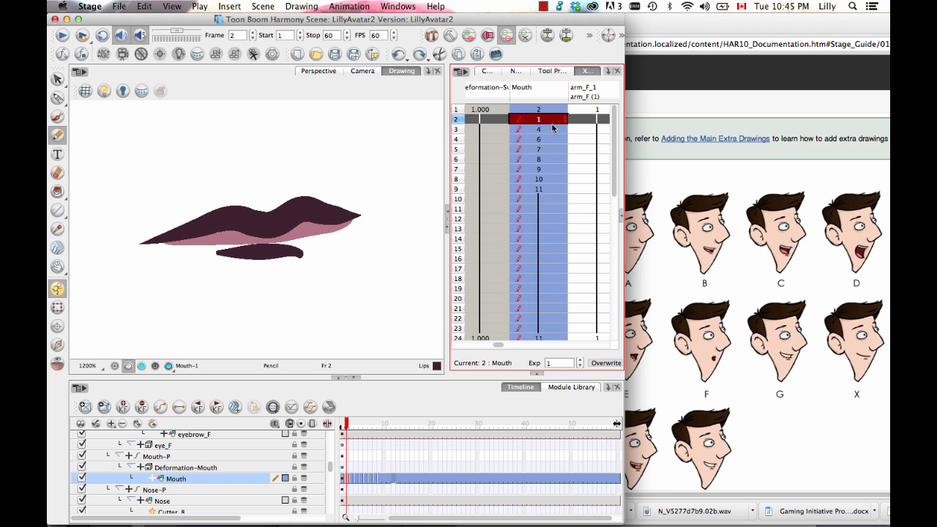
pyautogui.doubleClick(542, 121)
pyautogui.write('A')
pyautogui.press('Return')
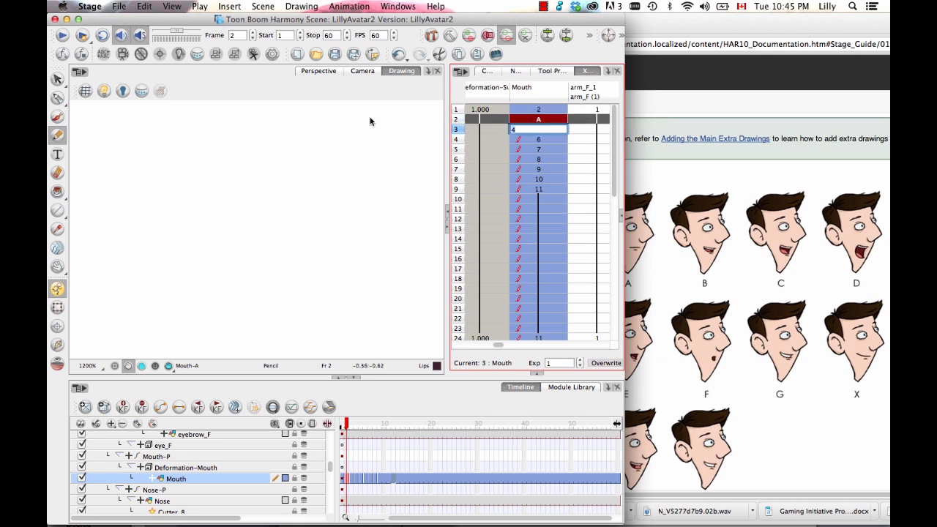
pyautogui.click(542, 149)
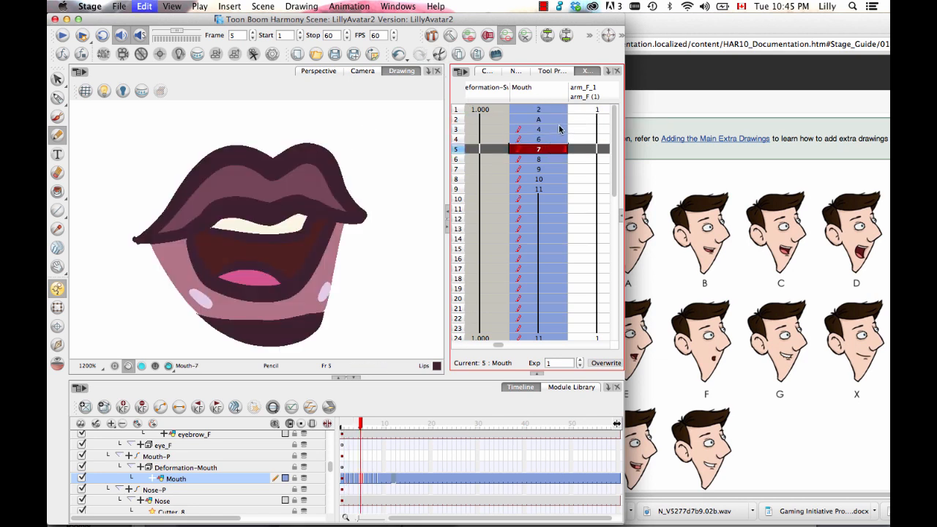
# Rename the Mouth drawing at frame 2 as A using the Rename Drawing command.
pyautogui.click(551, 119)
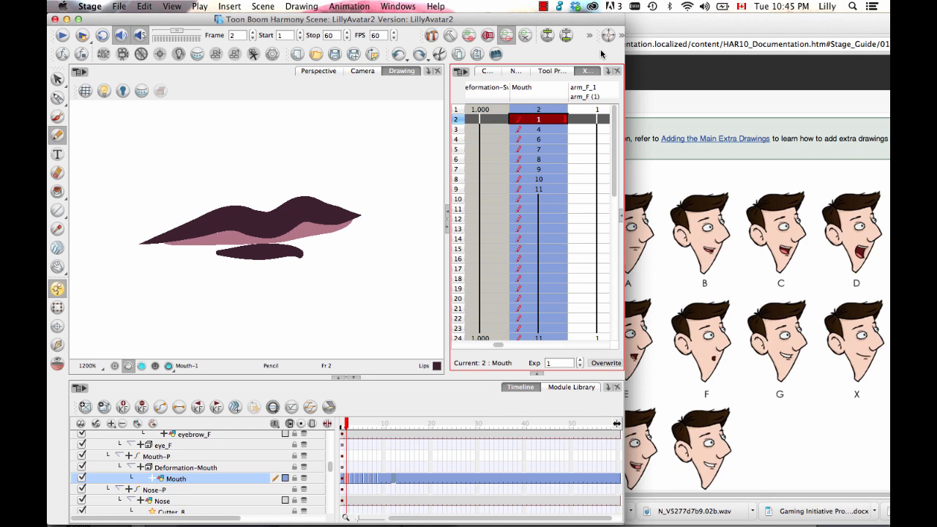
pyautogui.rightClick(542, 123)
pyautogui.moveTo(613, 268)
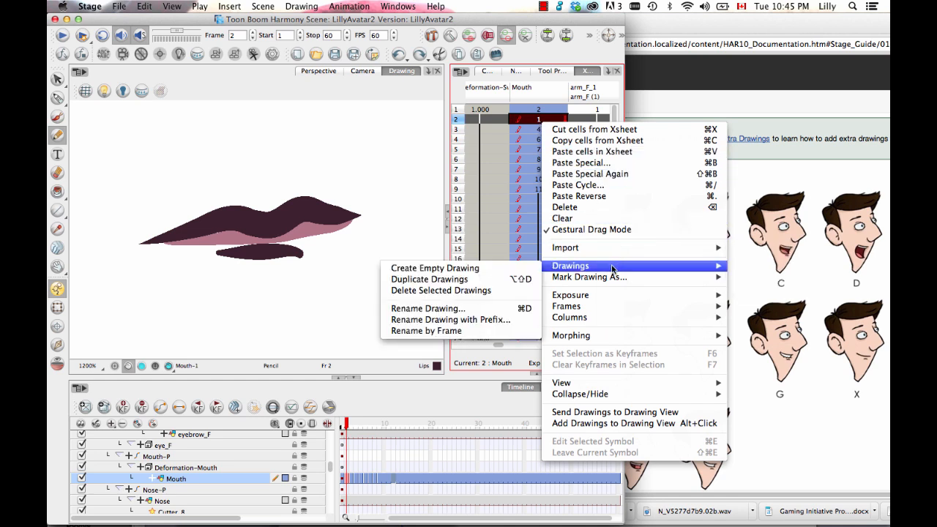
pyautogui.click(523, 309)
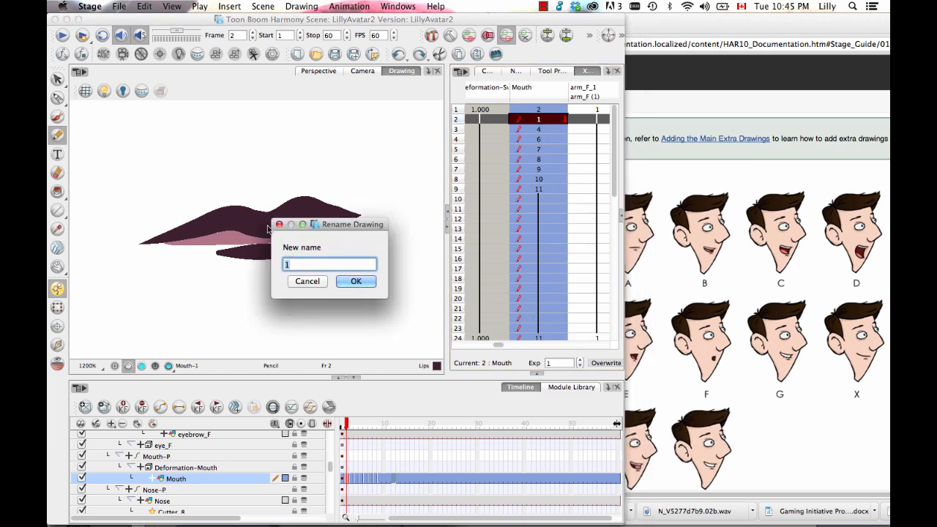
pyautogui.write('A')
pyautogui.press('Return')
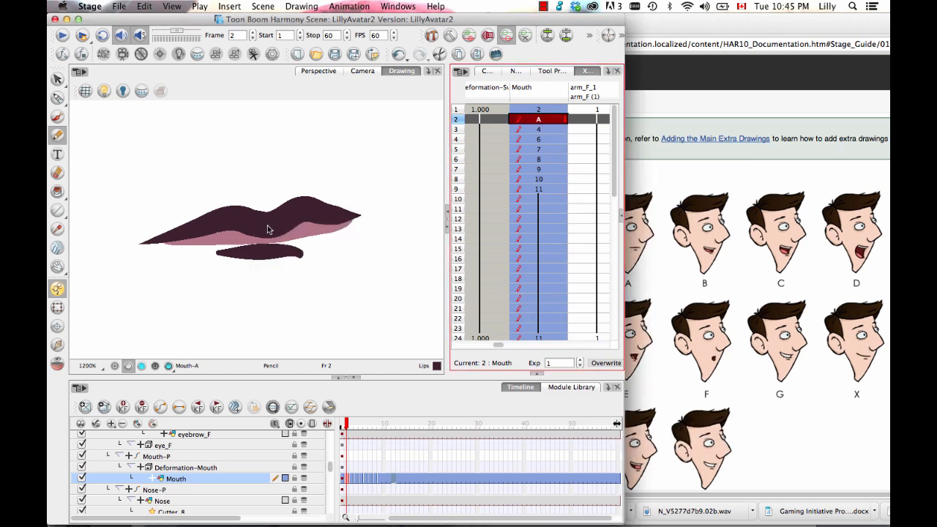
# Rename the Mouth drawing at frame 3 as B and the one at frame 4 as C.
pyautogui.press('.')
pyautogui.press('super+d')
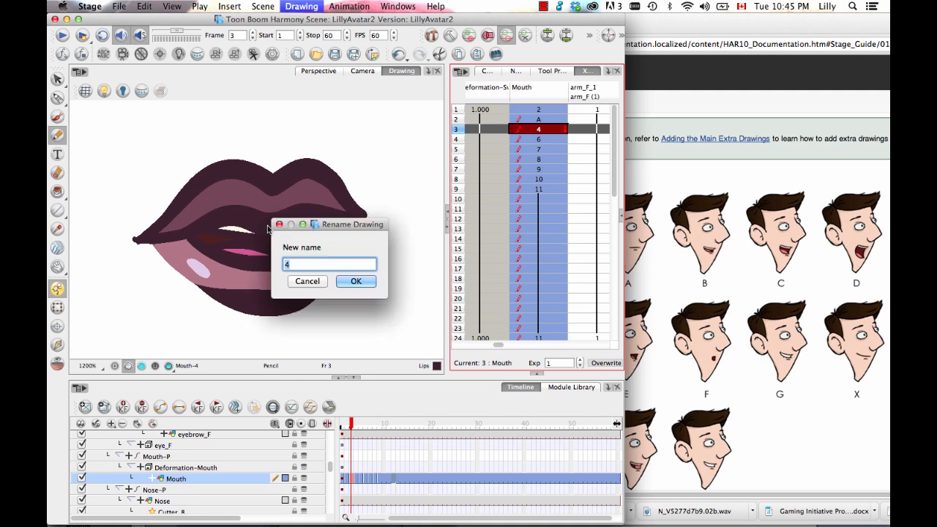
pyautogui.write('B')
pyautogui.press('Return')
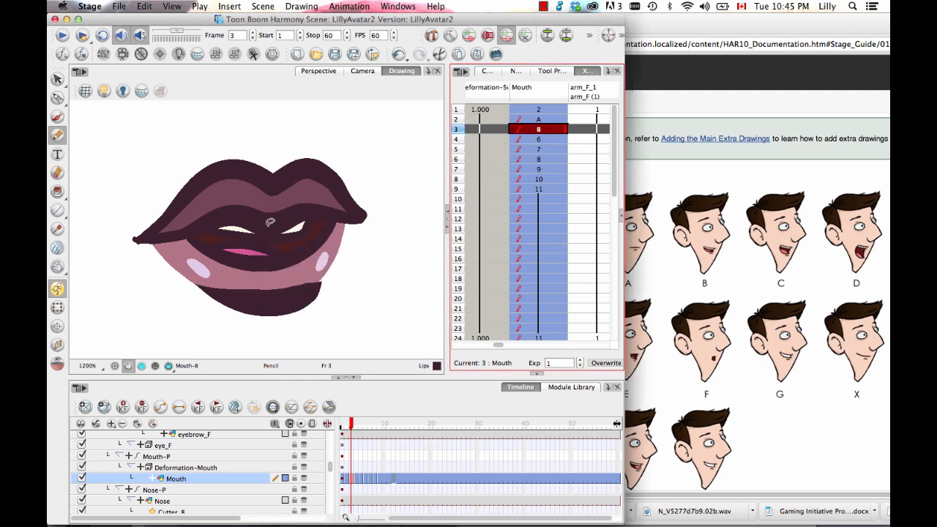
pyautogui.press('.')
pyautogui.press('super+d')
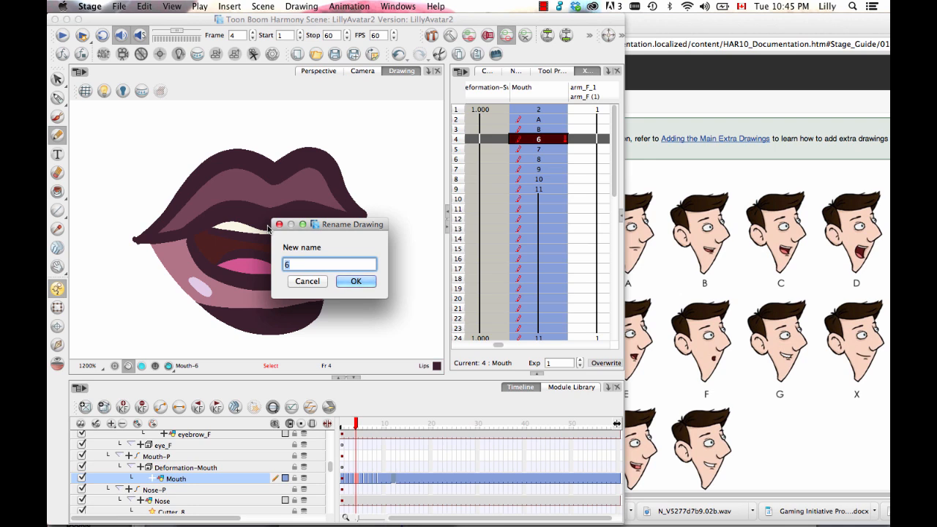
pyautogui.write('C')
pyautogui.press('Return')
# Rename the Mouth drawing at frame 5 as D and the one at frame 6 as E.
pyautogui.press('.')
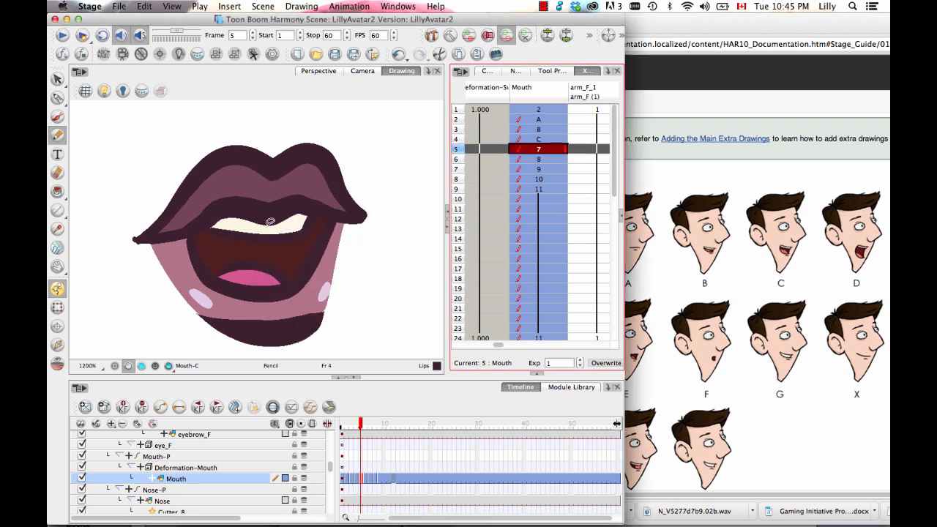
pyautogui.press('super+d')
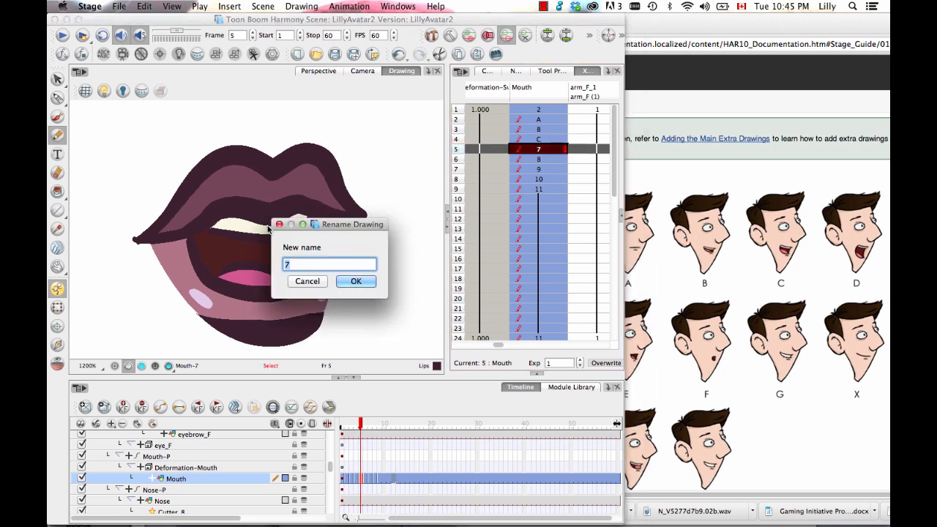
pyautogui.write('D')
pyautogui.press('Return')
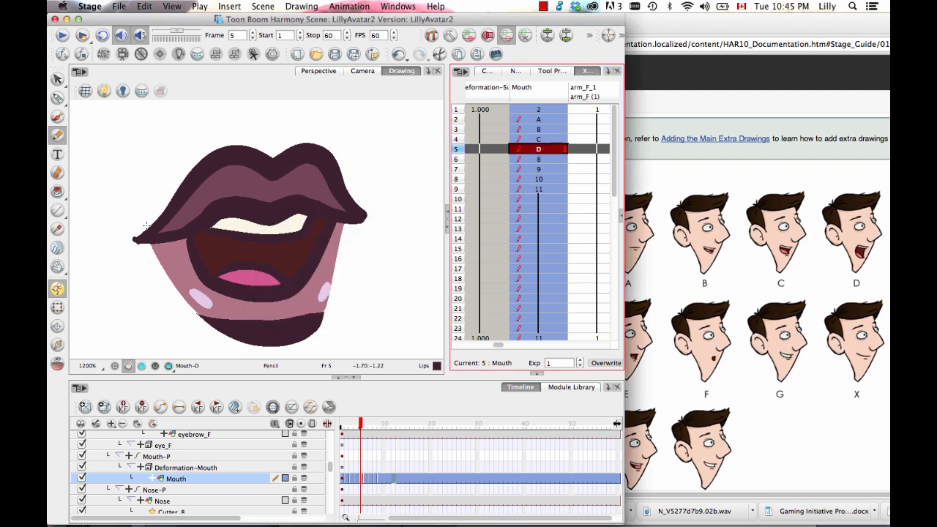
pyautogui.press('.')
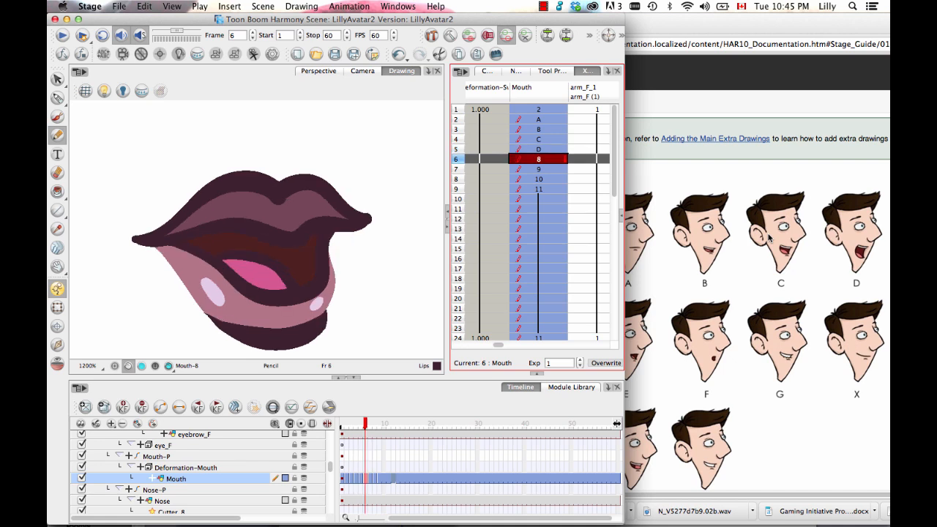
pyautogui.hotkey('ctrl', 'd')
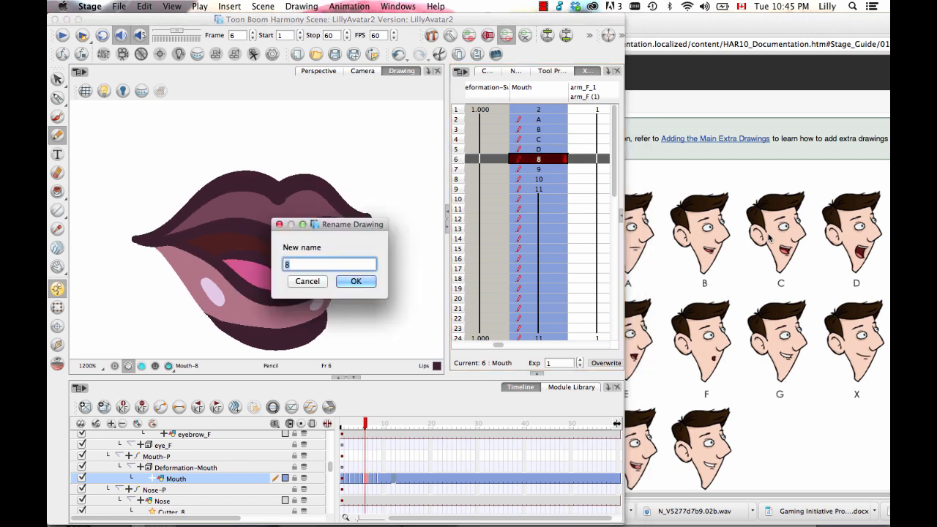
pyautogui.write('E')
pyautogui.press('Return')
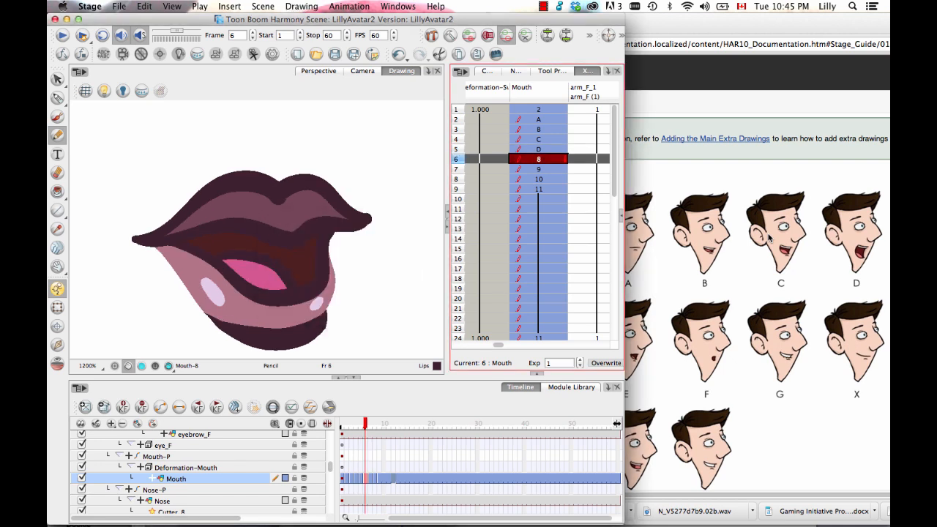
# Rename the Mouth drawing at frame 7 as F and the one at frame 8 as G, and advance to frame 9.
pyautogui.press('.')
pyautogui.hotkey('ctrl', 'd')
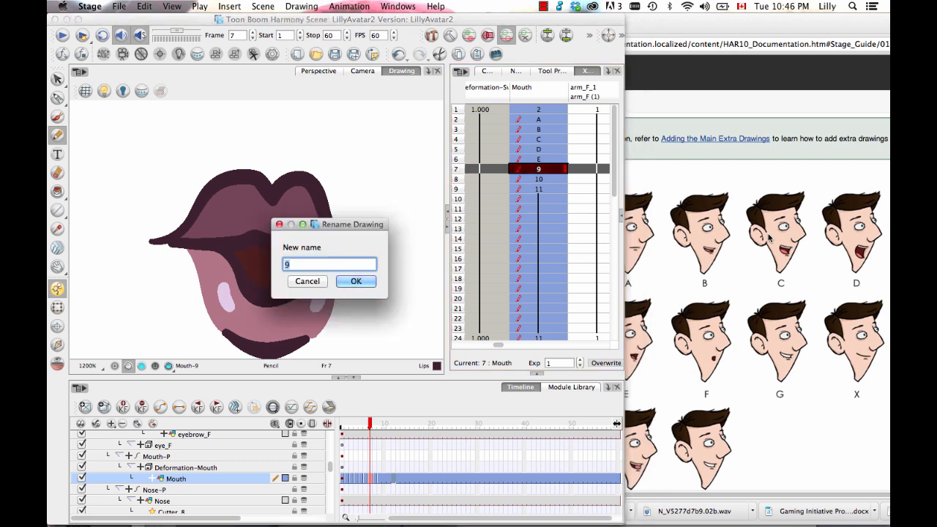
pyautogui.write('F')
pyautogui.press('Return')
pyautogui.press('.')
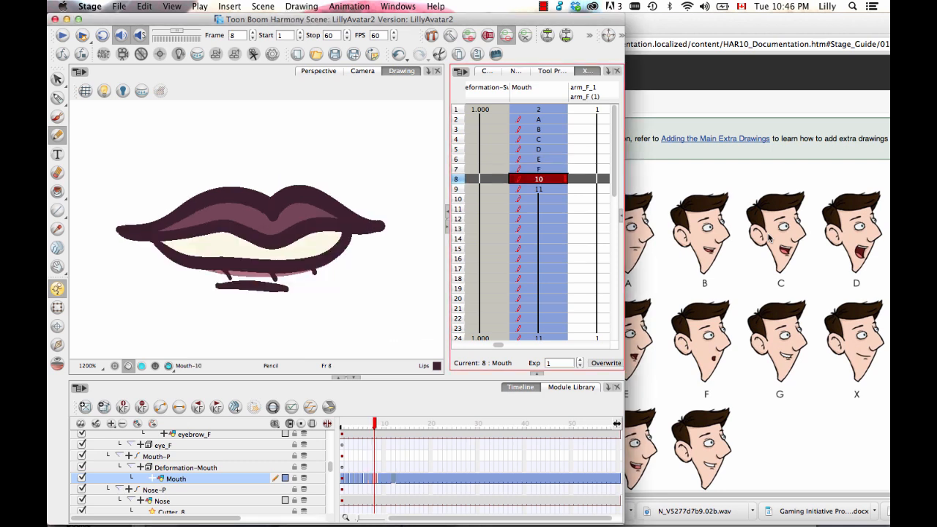
pyautogui.hotkey('ctrl', 'd')
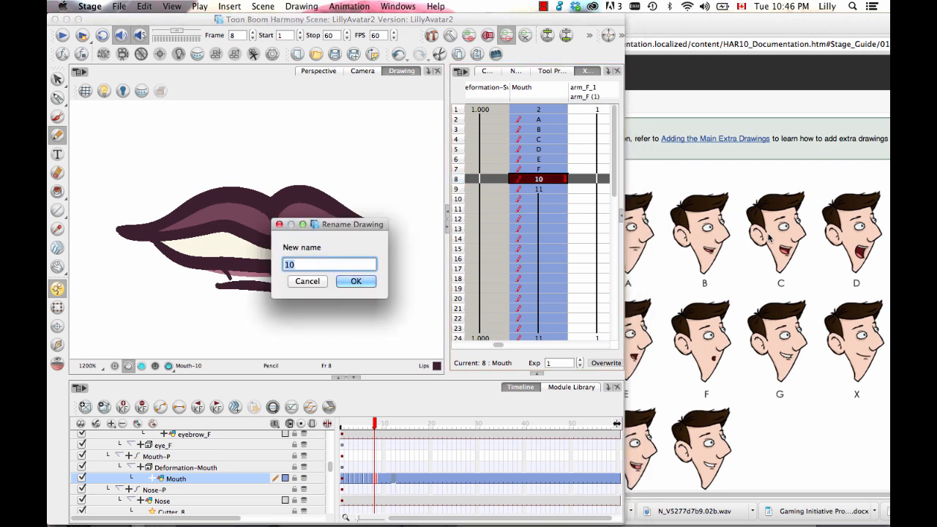
pyautogui.write('G')
pyautogui.press('Return')
pyautogui.press('.')
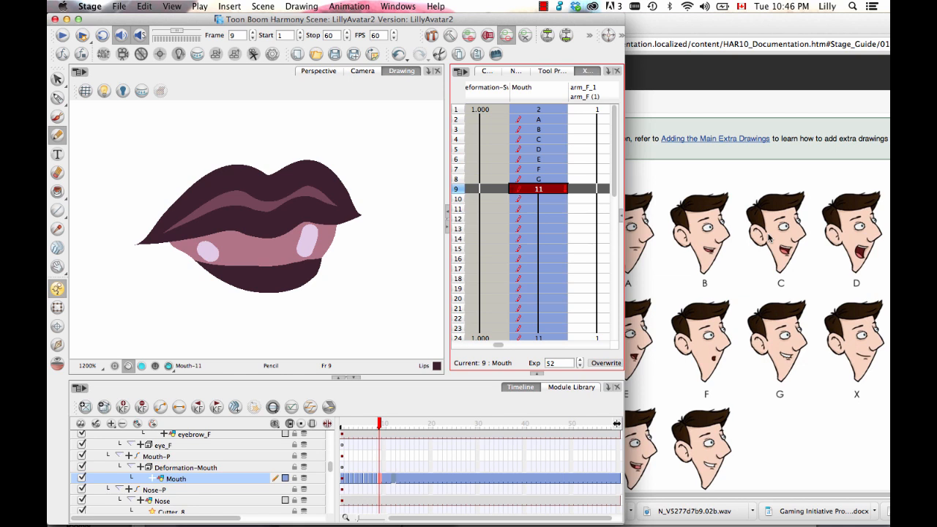
# Rename the Mouth drawing at frame 9 as X.
pyautogui.hotkey('ctrl', 'd')
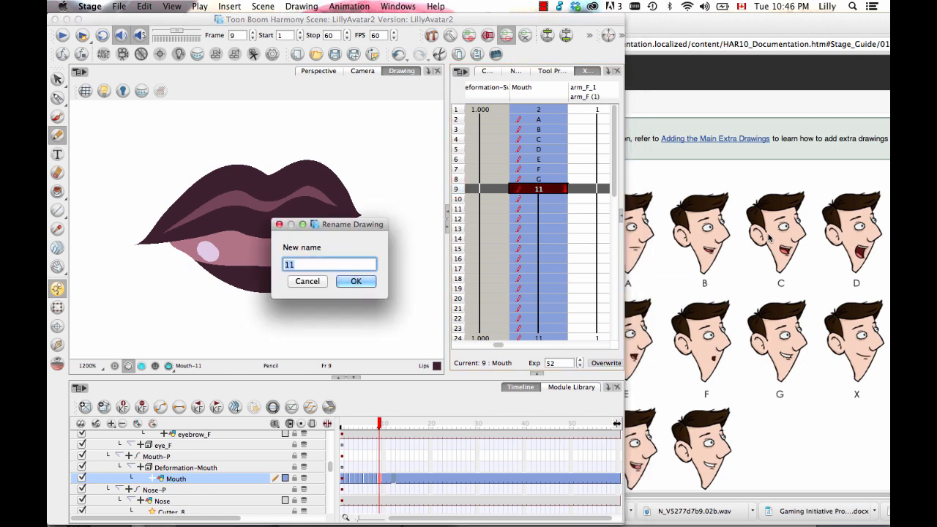
pyautogui.write('X')
pyautogui.press('Return')
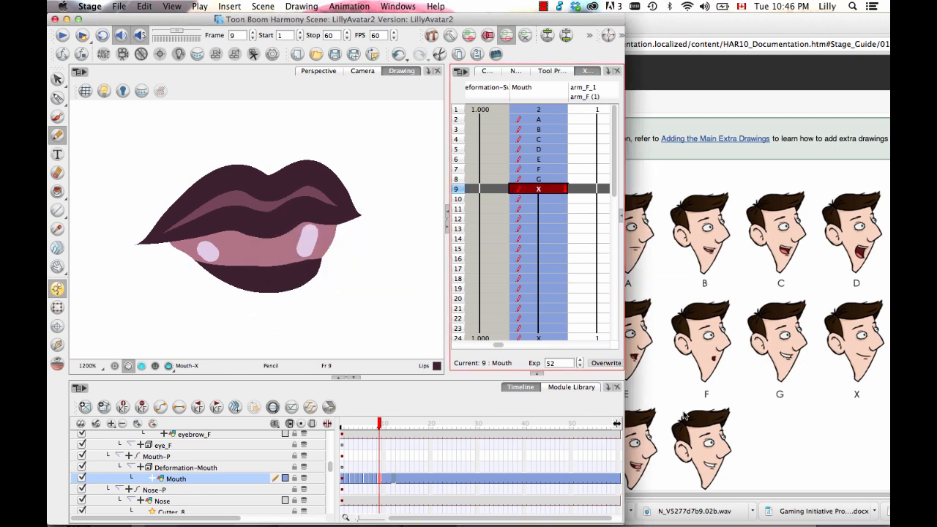
# Switch to the Harmony documentation in Chrome and examine the mouth chart down to its extra mouth shapes.
pyautogui.click(729, 410)
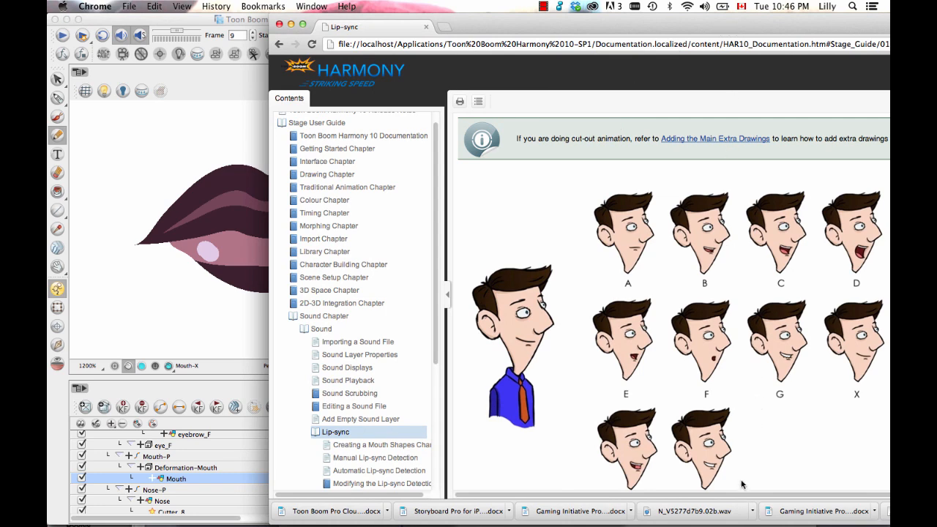
pyautogui.moveTo(662, 24); pyautogui.dragTo(430, 24)
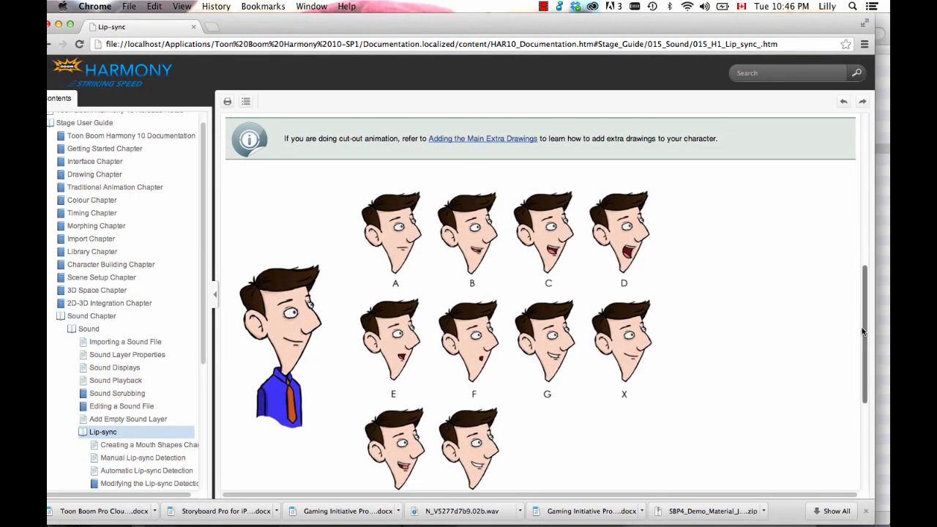
pyautogui.scroll(-2, 861, 351)
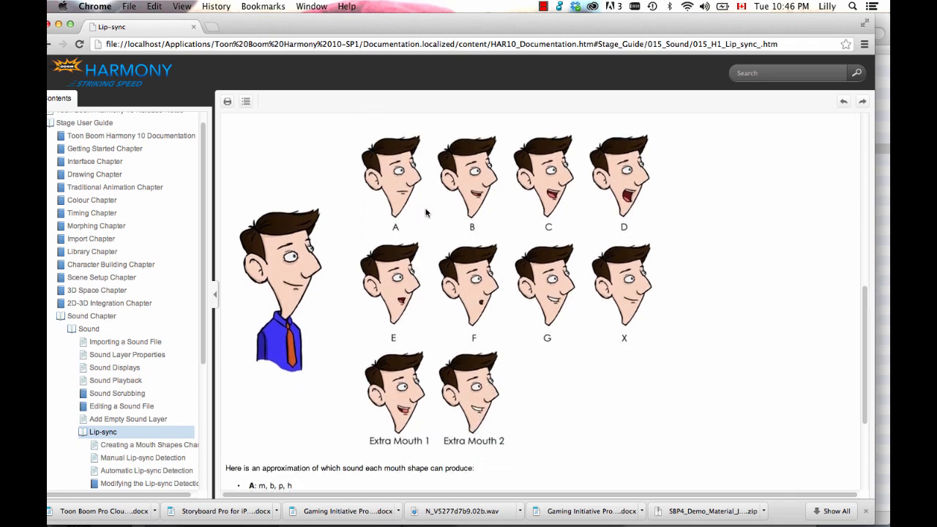
pyautogui.moveTo(414, 25); pyautogui.dragTo(881, 38)
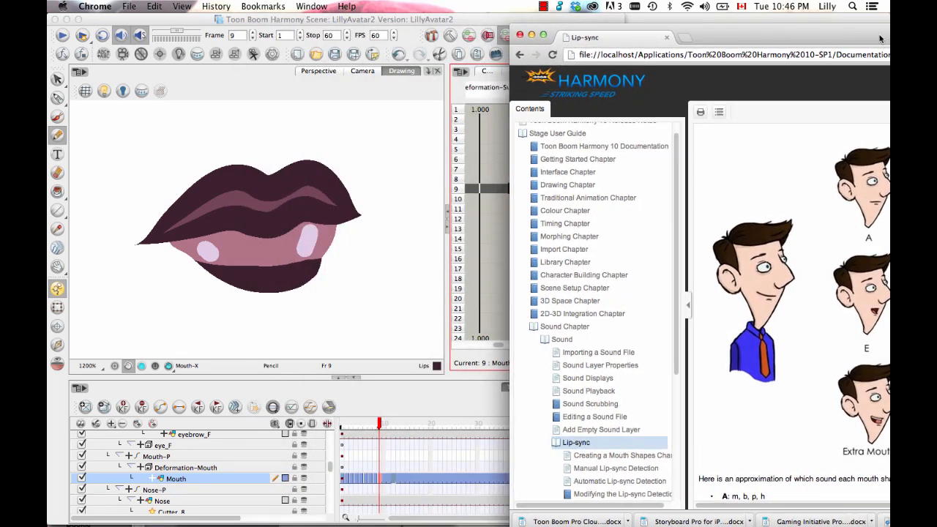
# Return to Harmony and rename the Mouth drawing at frame 1 as Smile.
pyautogui.click(415, 190)
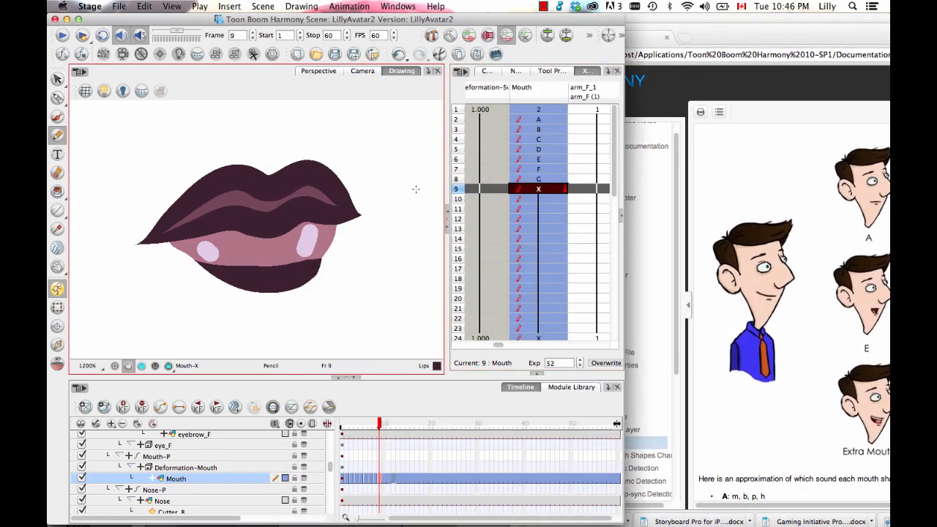
pyautogui.click(615, 166)
pyautogui.click(535, 111)
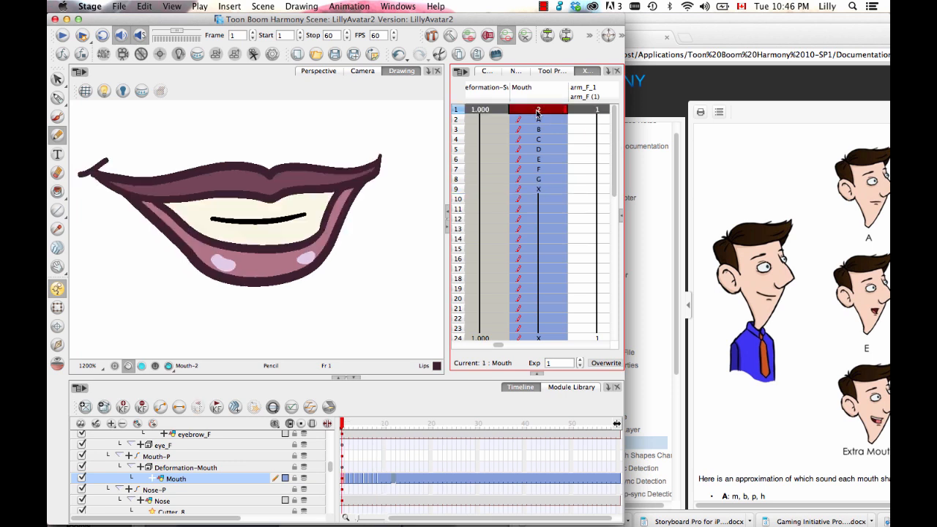
pyautogui.doubleClick(540, 112)
pyautogui.click(538, 131)
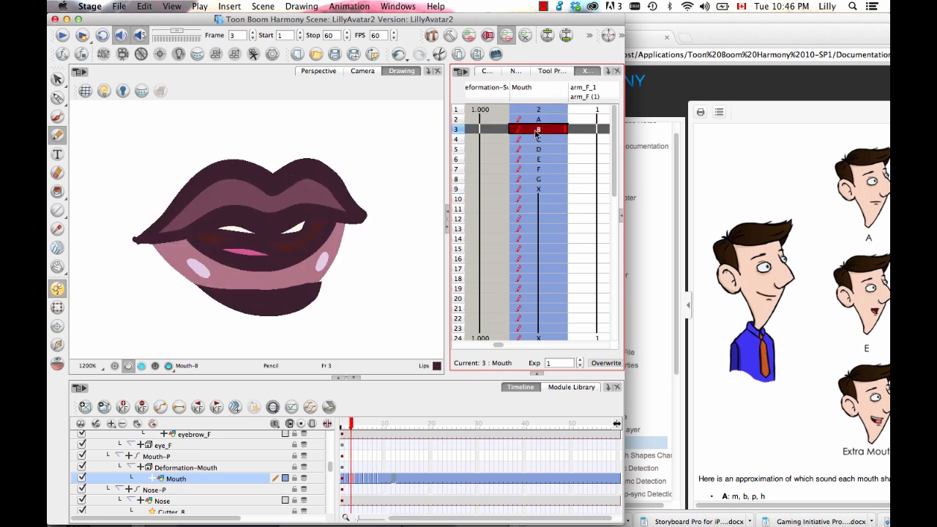
pyautogui.click(540, 111)
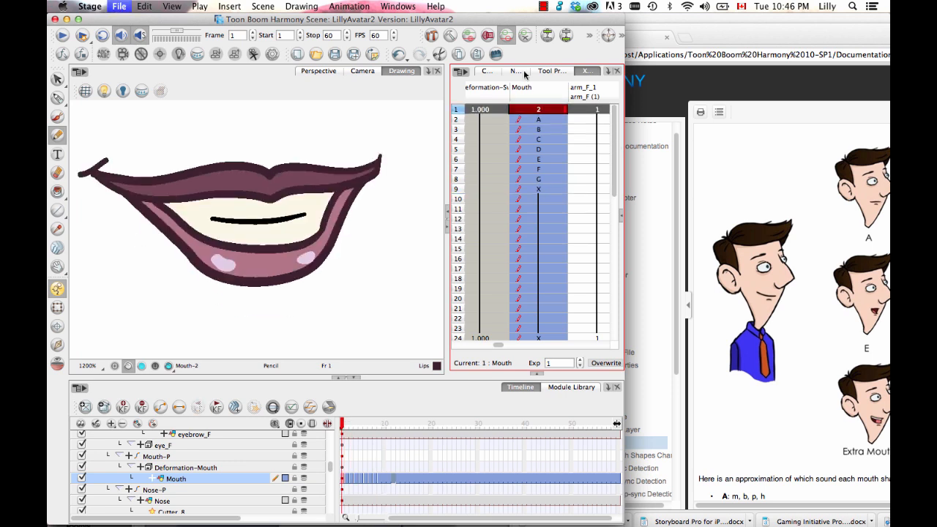
pyautogui.hotkey('ctrl', 'd')
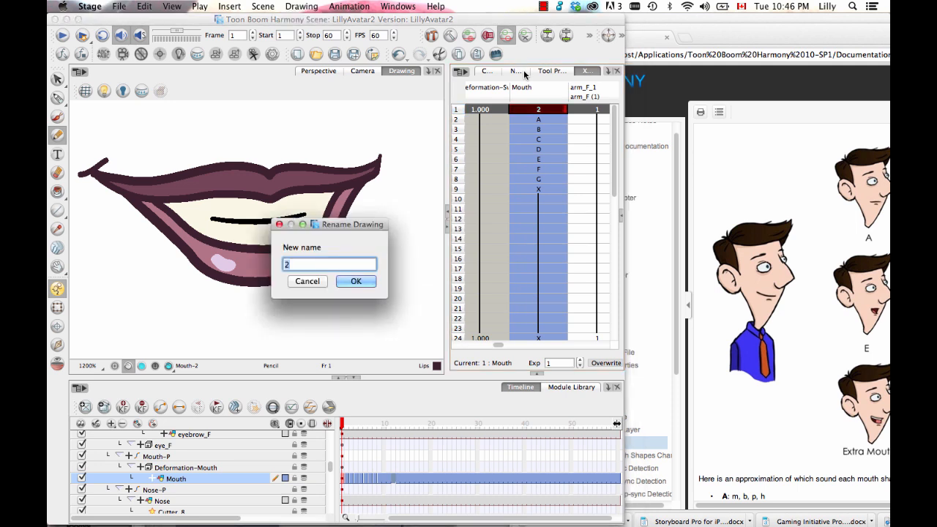
pyautogui.write('Smile')
pyautogui.press('Return')
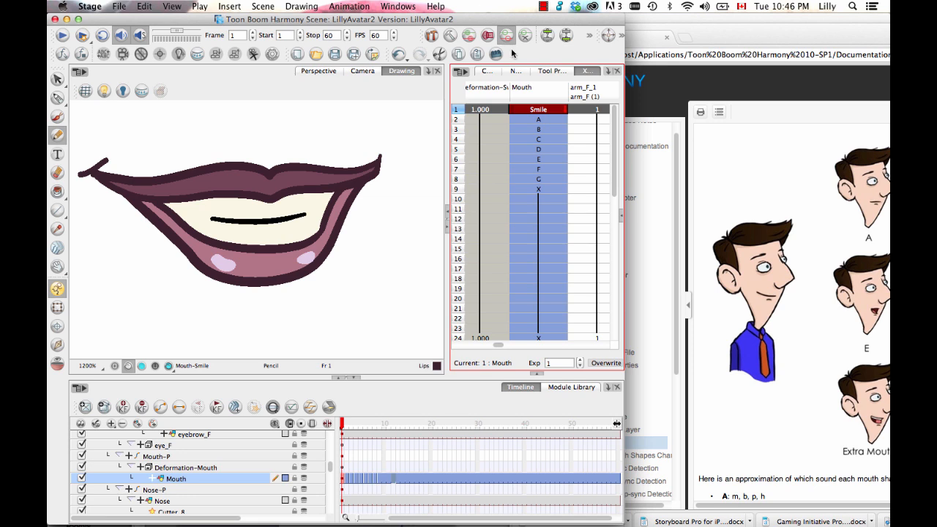
# Review the A and C mouth drawings and compare them with the extra mouth shapes in the browser's chart.
pyautogui.click(542, 119)
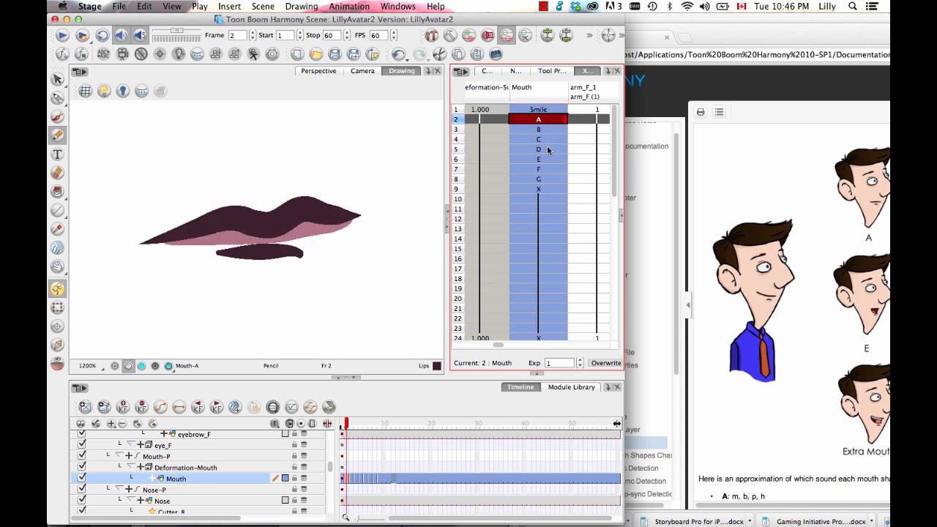
pyautogui.click(550, 139)
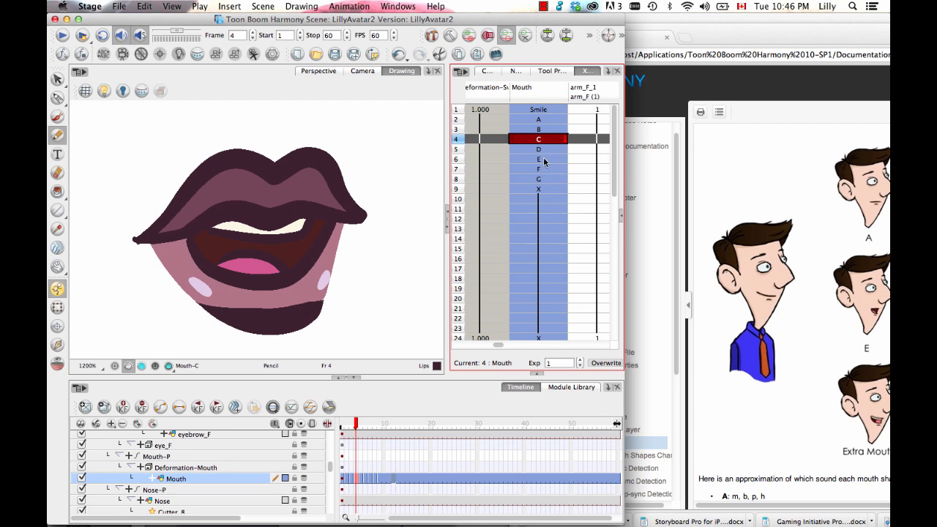
pyautogui.click(787, 258)
pyautogui.moveTo(767, 38); pyautogui.dragTo(557, 36)
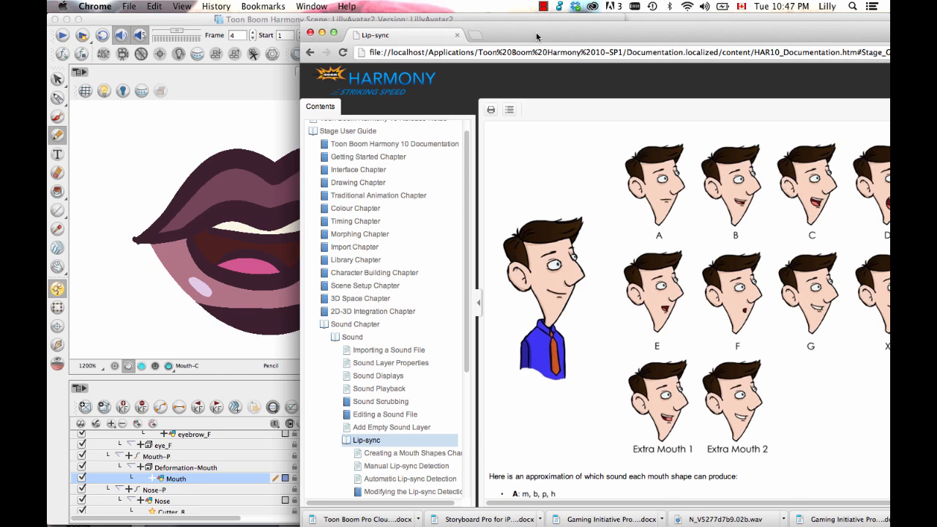
pyautogui.moveTo(536, 31); pyautogui.dragTo(813, 90)
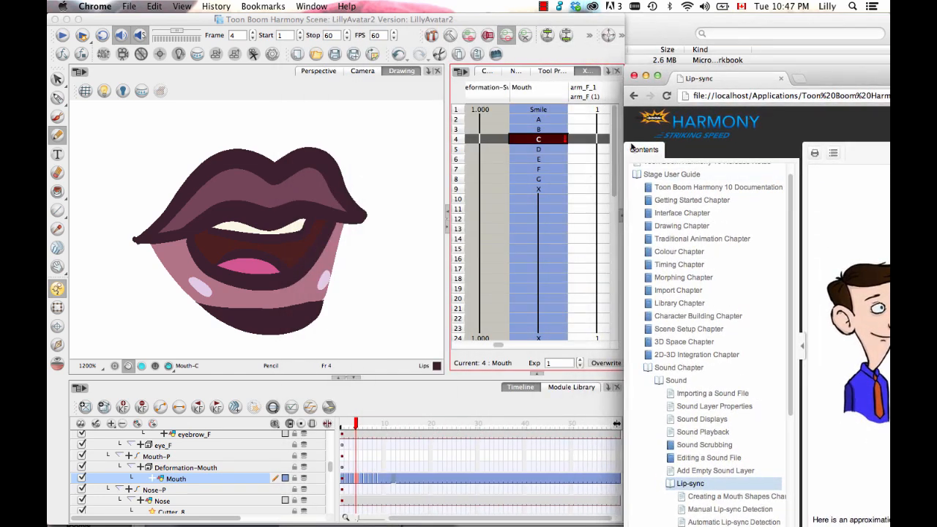
pyautogui.click(565, 48)
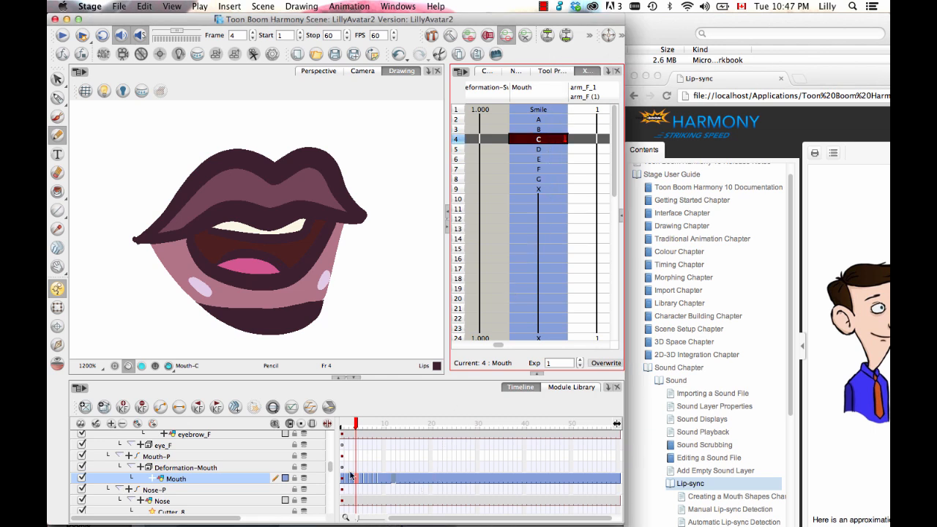
pyautogui.click(382, 482)
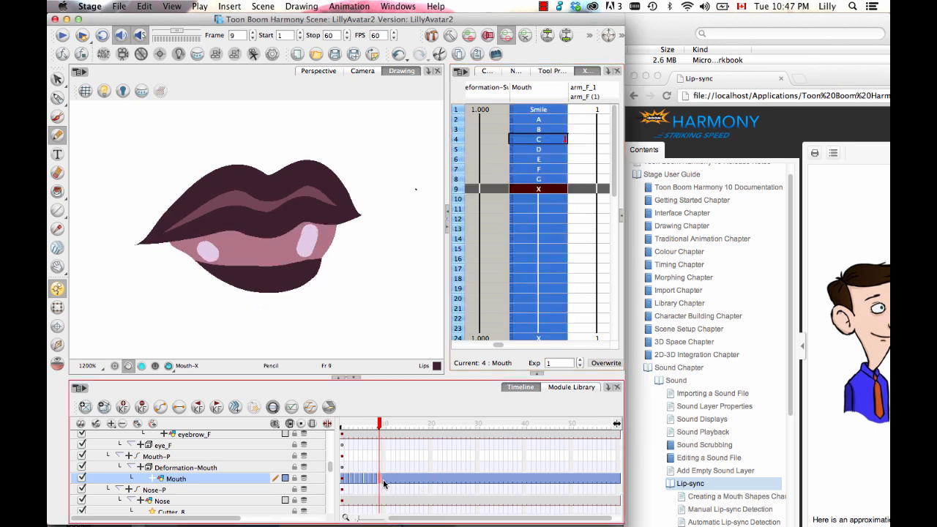
pyautogui.click(385, 483)
pyautogui.click(104, 405)
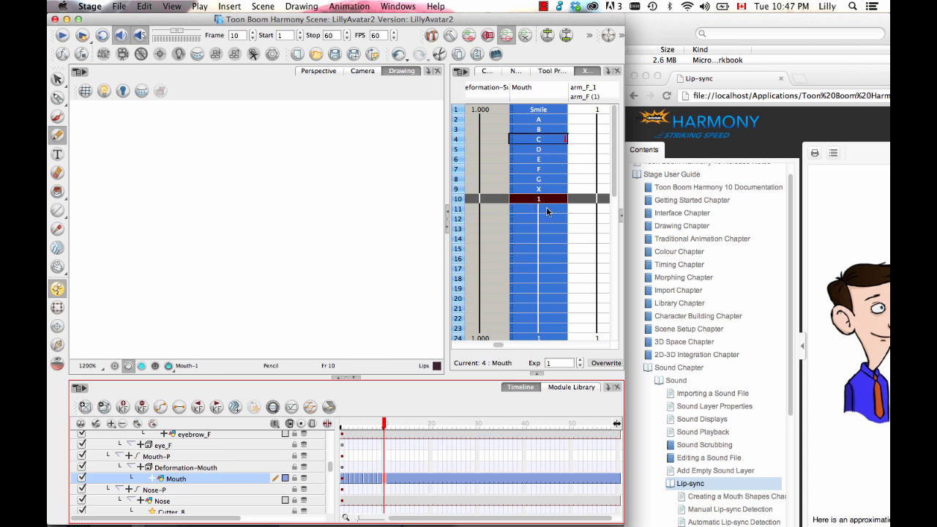
pyautogui.press('super+z')
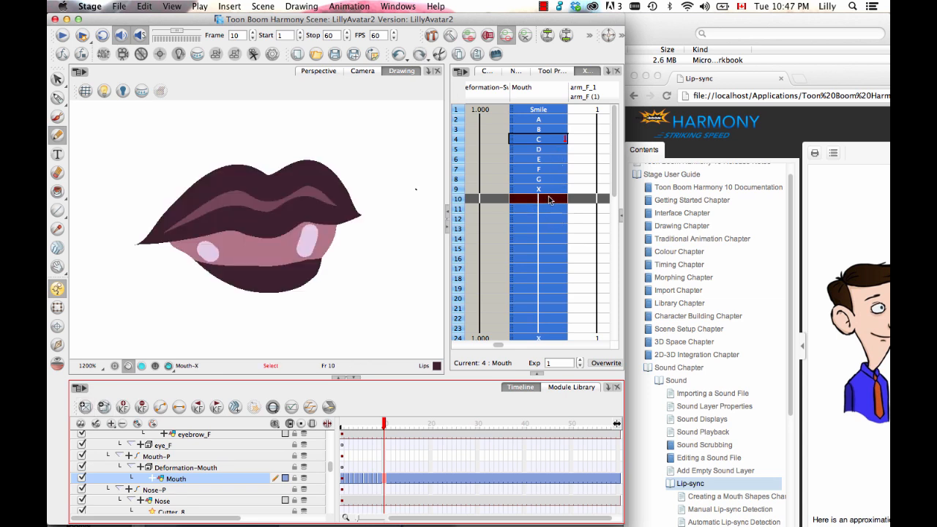
# Try to enter Extra-L as the drawing name in the Mouth column at frame 10.
pyautogui.doubleClick(545, 200)
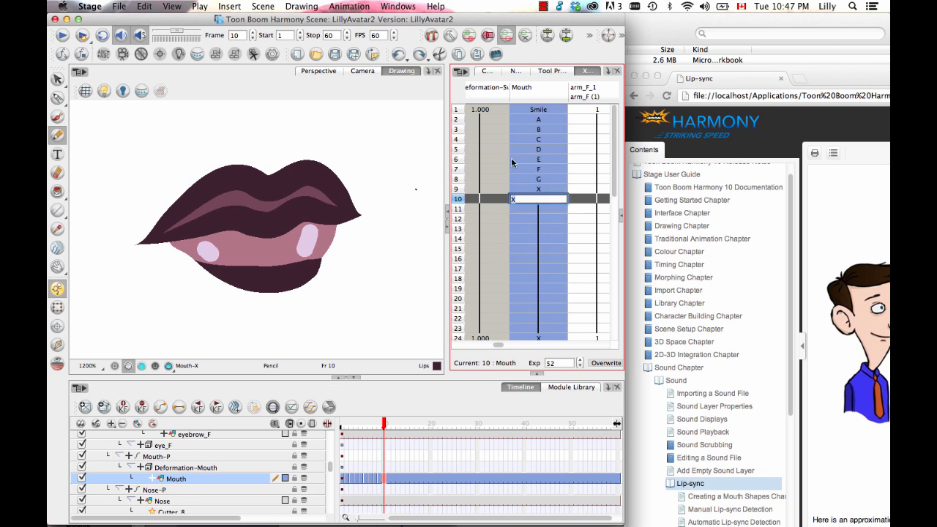
pyautogui.write('Extra-L')
pyautogui.press('Return')
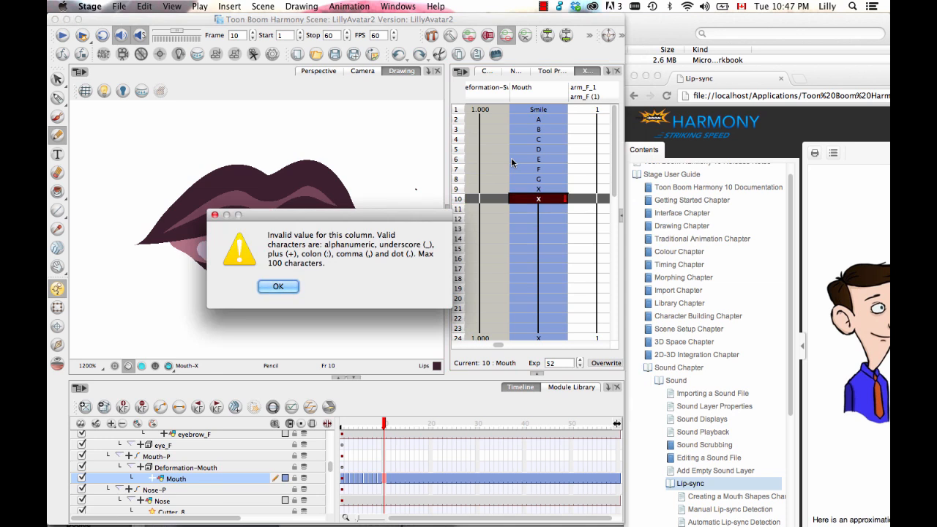
pyautogui.press('Return')
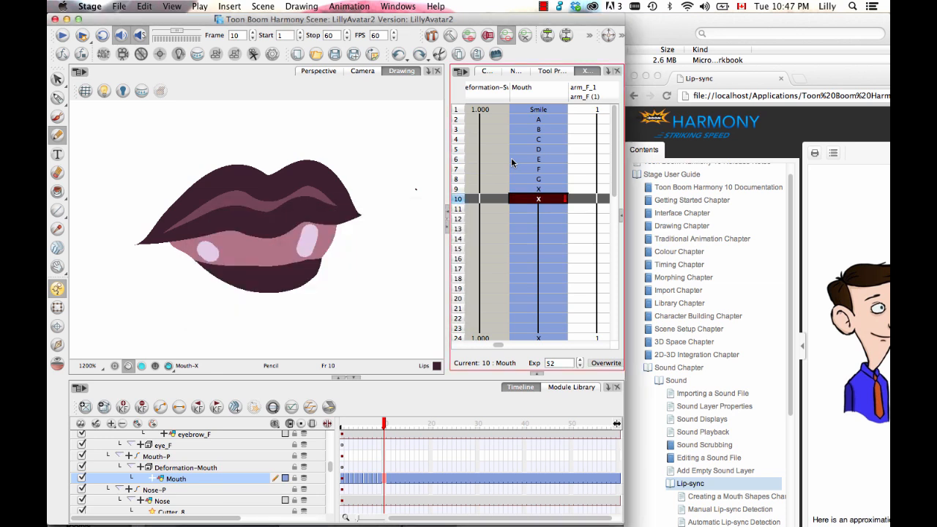
# Create a new drawing named Extra_L at frame 10 of the Mouth column.
pyautogui.doubleClick(542, 199)
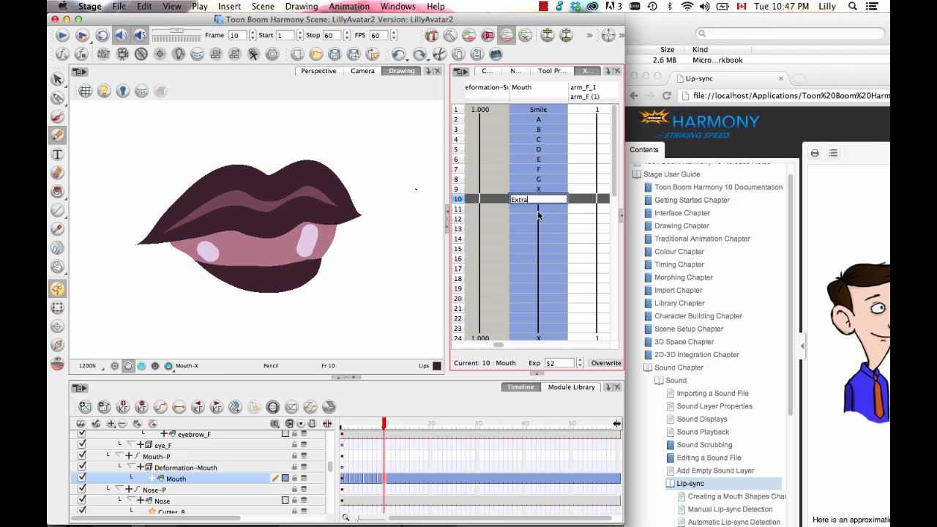
pyautogui.press('Return')
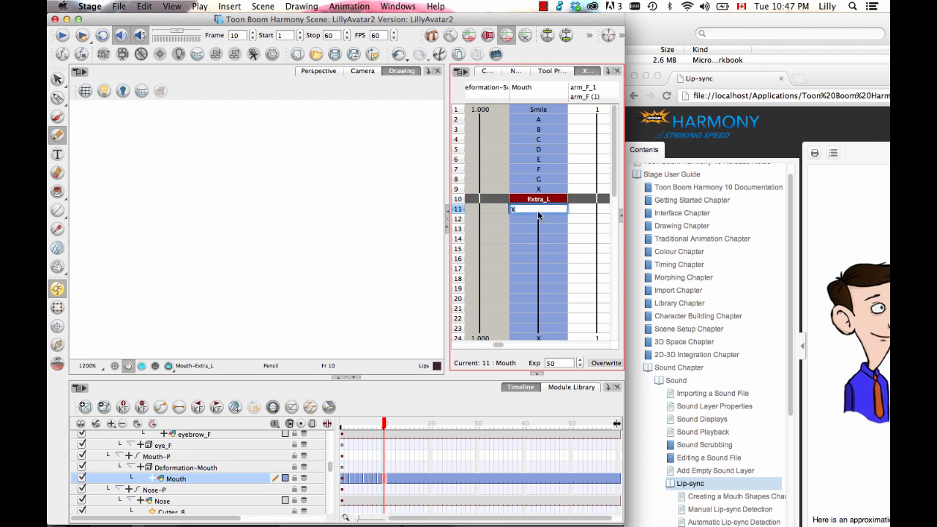
pyautogui.click(558, 258)
pyautogui.click(560, 200)
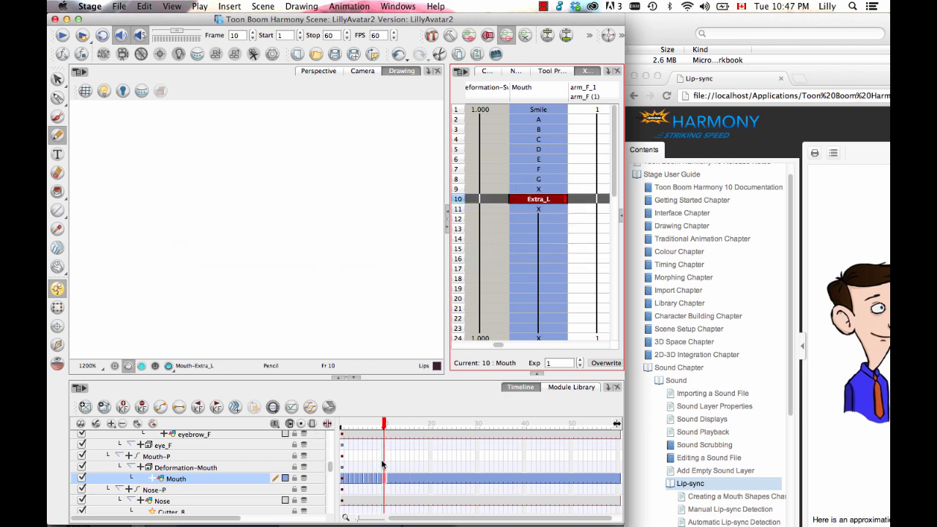
# Copy all the artwork of mouth drawing C at frame 4 into the empty Extra_L drawing at frame 10.
pyautogui.moveTo(383, 424); pyautogui.dragTo(355, 432)
pyautogui.click(57, 78)
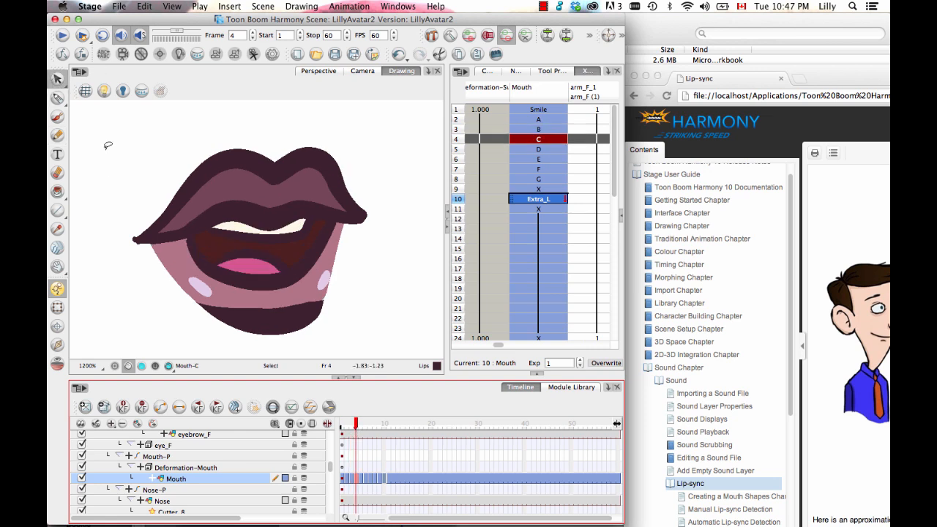
pyautogui.moveTo(139, 321)
pyautogui.mouseDown()
pyautogui.moveTo(428, 187)
pyautogui.moveTo(259, 359)
pyautogui.mouseUp()
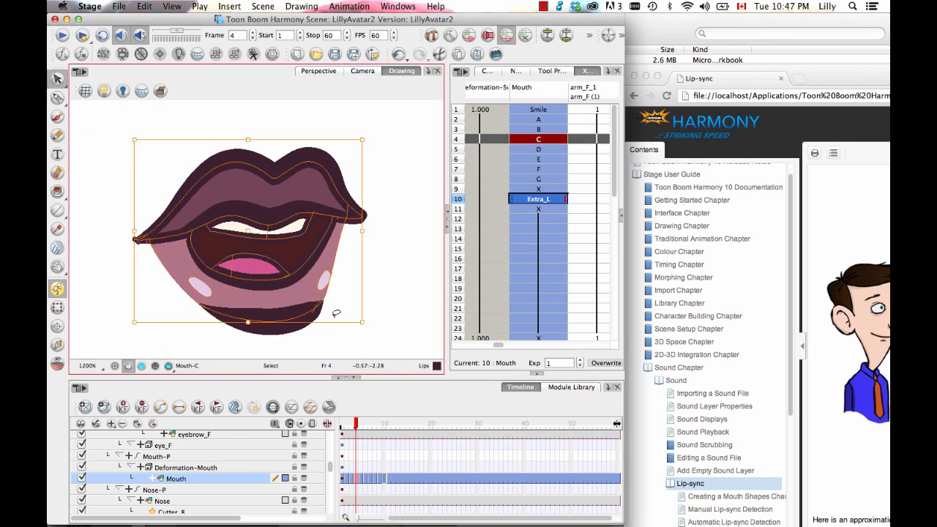
pyautogui.click(386, 481)
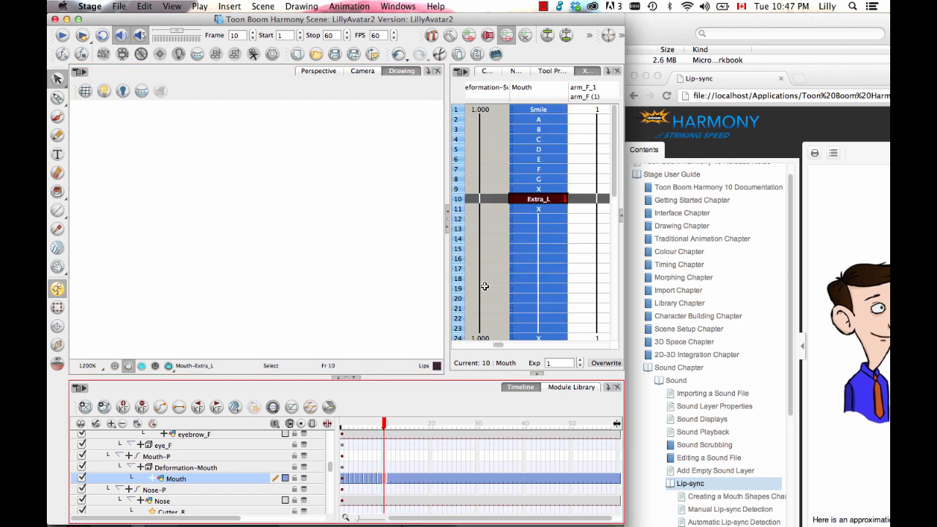
pyautogui.click(375, 297)
# Delete the pink tongue and the dark fill inside the mouth of the Extra_L drawing.
pyautogui.click(266, 258)
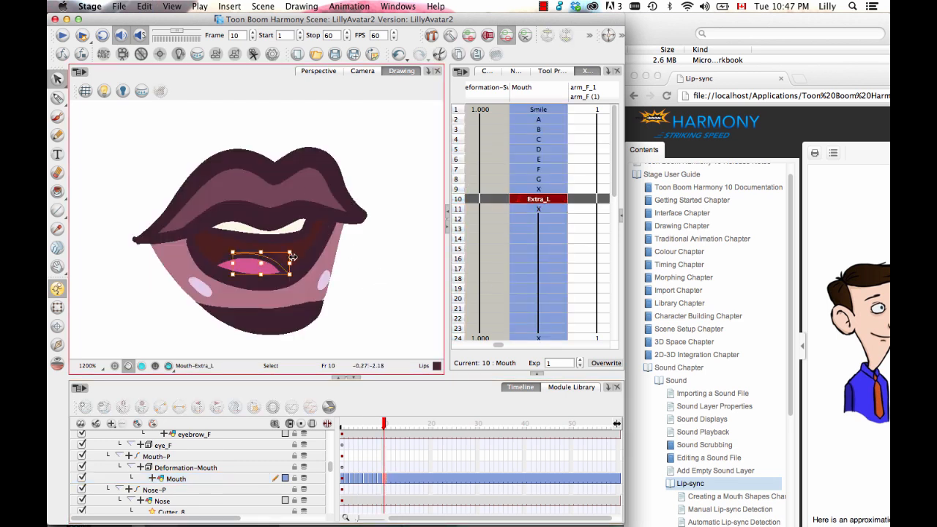
pyautogui.press('Delete')
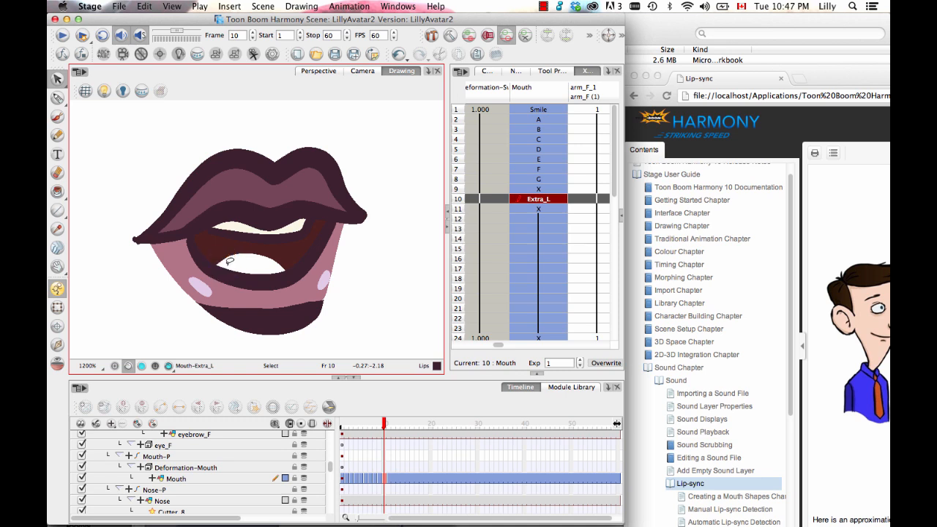
pyautogui.click(244, 247)
pyautogui.press('Delete')
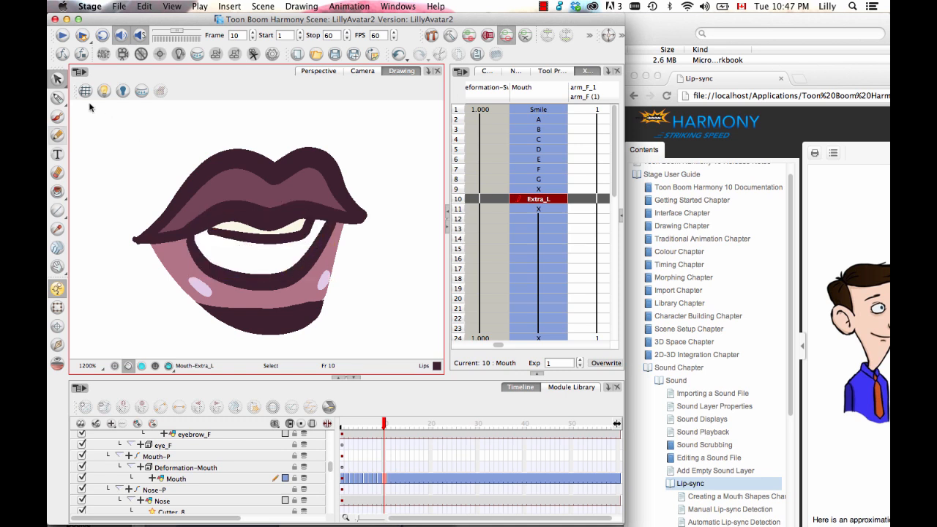
# Draw the raised tongue's outline inside the Extra_L mouth with the Pencil in the Lips colour, redoing the stroke until the shape fits.
pyautogui.click(58, 135)
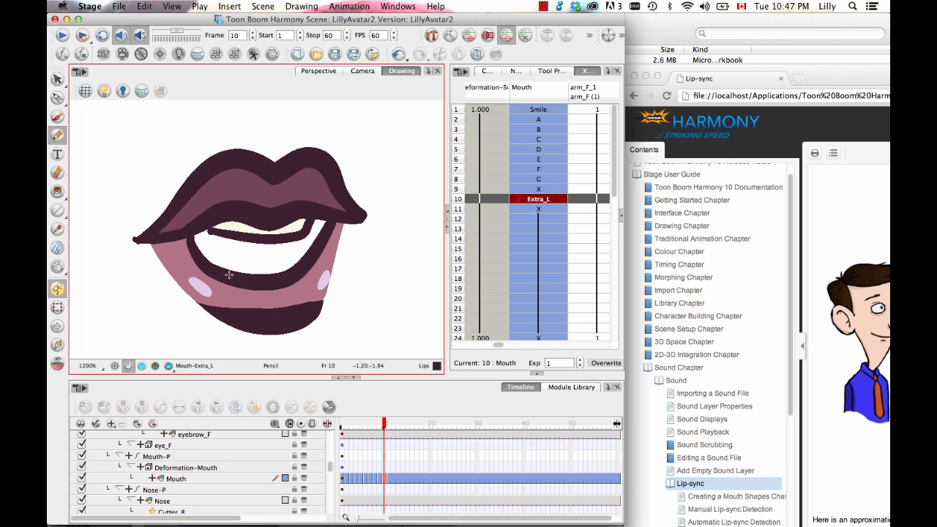
pyautogui.moveTo(229, 275)
pyautogui.mouseDown()
pyautogui.moveTo(268, 227)
pyautogui.moveTo(292, 234)
pyautogui.moveTo(295, 268)
pyautogui.mouseUp()
pyautogui.press('super+z')
pyautogui.moveTo(226, 268)
pyautogui.mouseDown()
pyautogui.moveTo(254, 233)
pyautogui.moveTo(285, 232)
pyautogui.mouseUp()
pyautogui.press('super+z')
pyautogui.moveTo(226, 272)
pyautogui.mouseDown()
pyautogui.moveTo(272, 238)
pyautogui.moveTo(290, 273)
pyautogui.mouseUp()
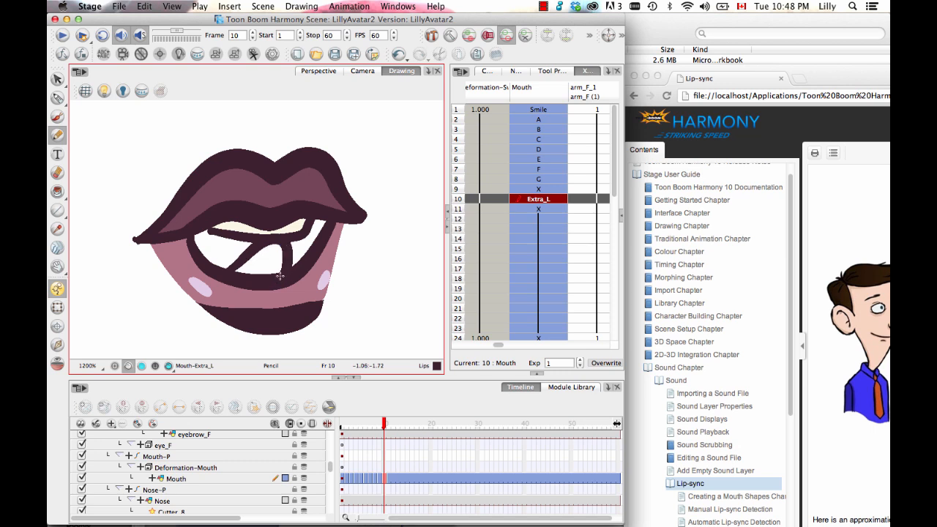
pyautogui.press('super+z')
pyautogui.moveTo(219, 270)
pyautogui.mouseDown()
pyautogui.moveTo(279, 220)
pyautogui.moveTo(289, 228)
pyautogui.moveTo(234, 266)
pyautogui.moveTo(257, 244)
pyautogui.moveTo(291, 237)
pyautogui.moveTo(291, 272)
pyautogui.mouseUp()
pyautogui.press('super+z')
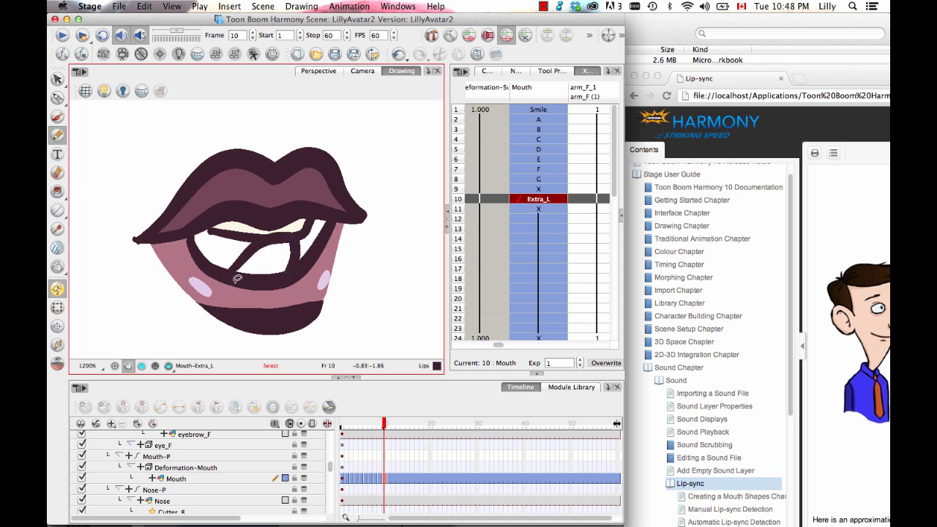
pyautogui.press('super+z')
pyautogui.moveTo(219, 277)
pyautogui.mouseDown()
pyautogui.moveTo(250, 246)
pyautogui.moveTo(277, 239)
pyautogui.moveTo(289, 243)
pyautogui.moveTo(284, 278)
pyautogui.mouseUp()
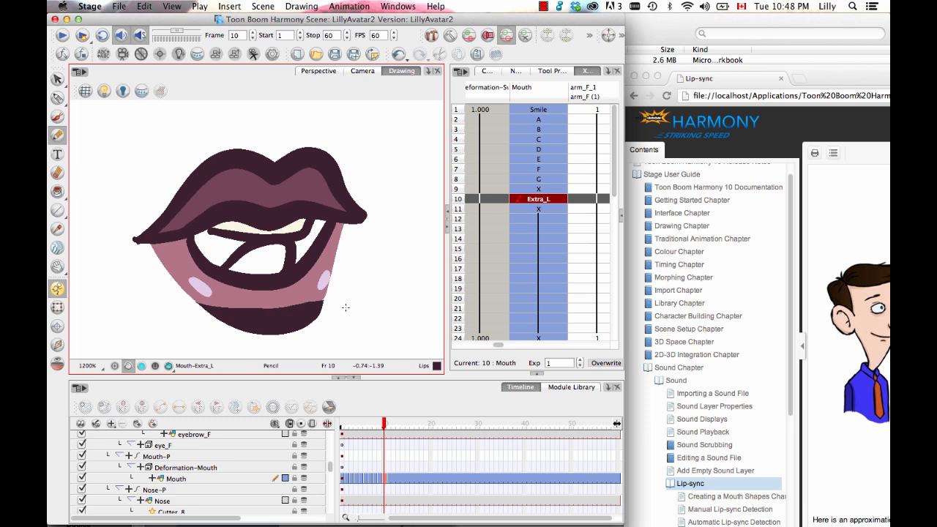
# Fill the gaps beside the tongue with the insideMouth colour and the tongue itself with the tongue colour.
pyautogui.click(539, 71)
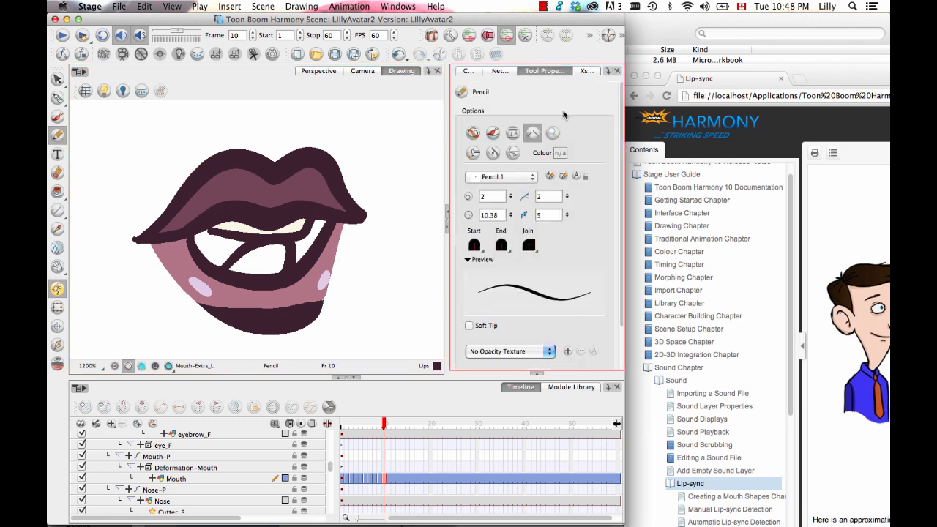
pyautogui.click(471, 73)
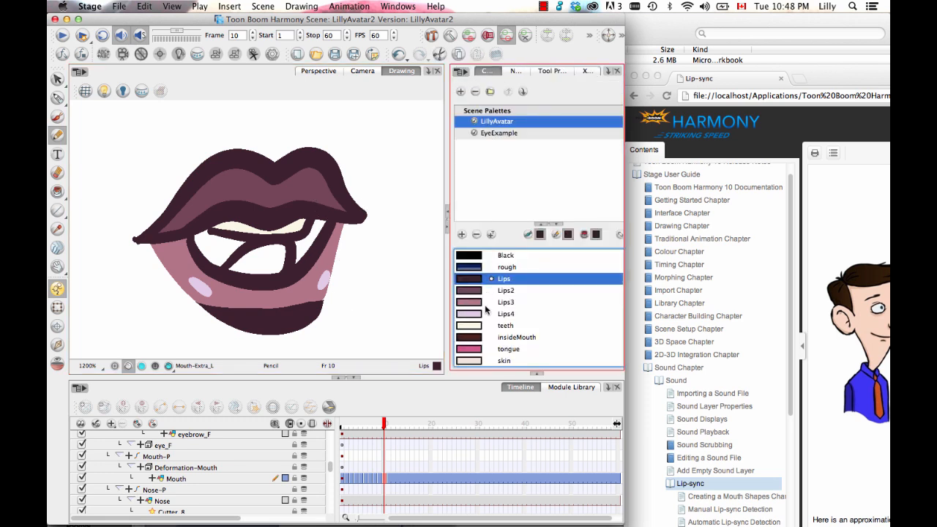
pyautogui.click(479, 327)
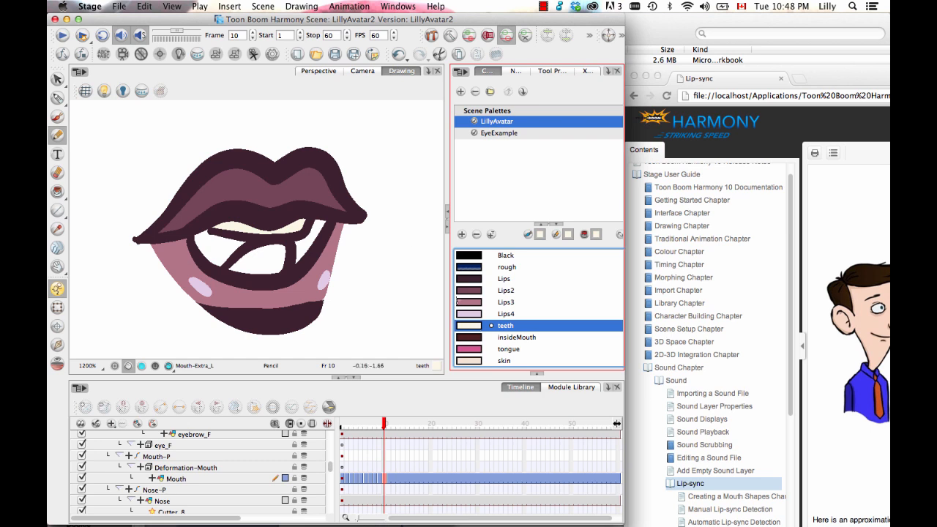
pyautogui.click(57, 190)
pyautogui.click(472, 337)
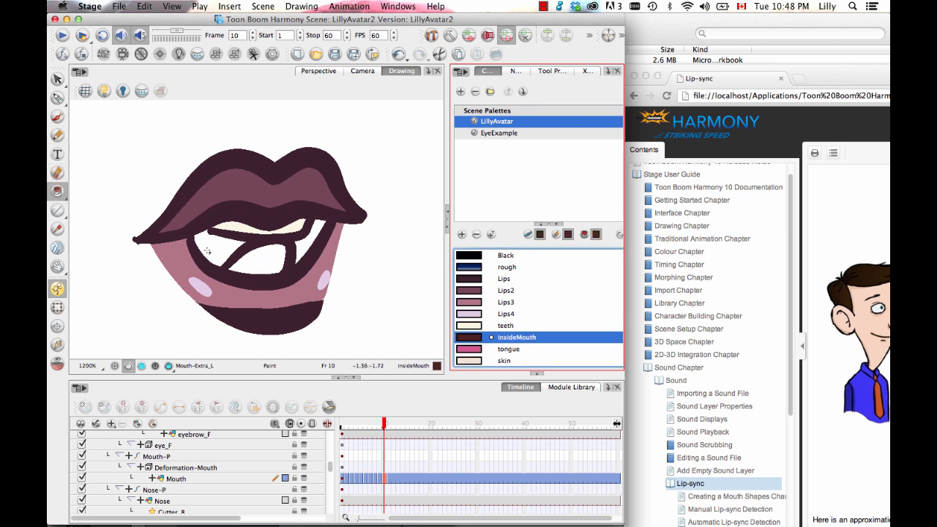
pyautogui.click(230, 251)
pyautogui.click(306, 248)
pyautogui.click(470, 349)
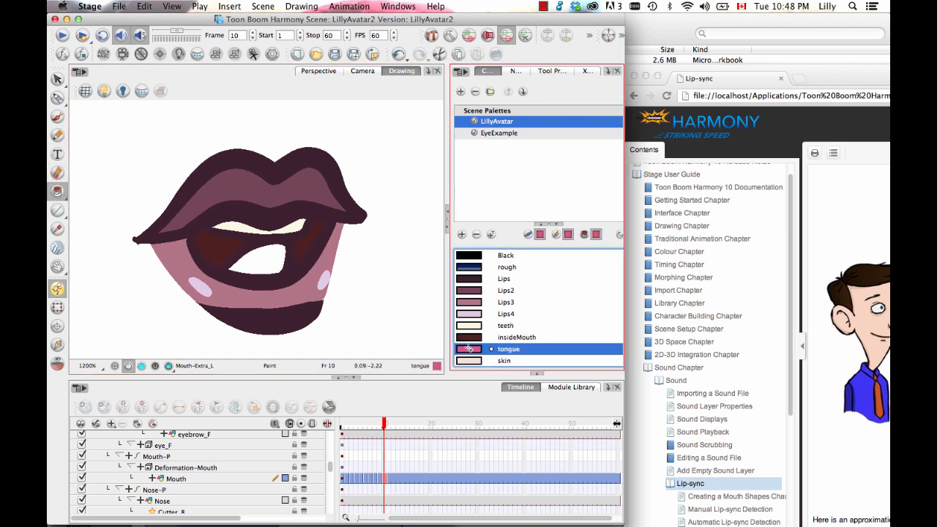
pyautogui.click(265, 268)
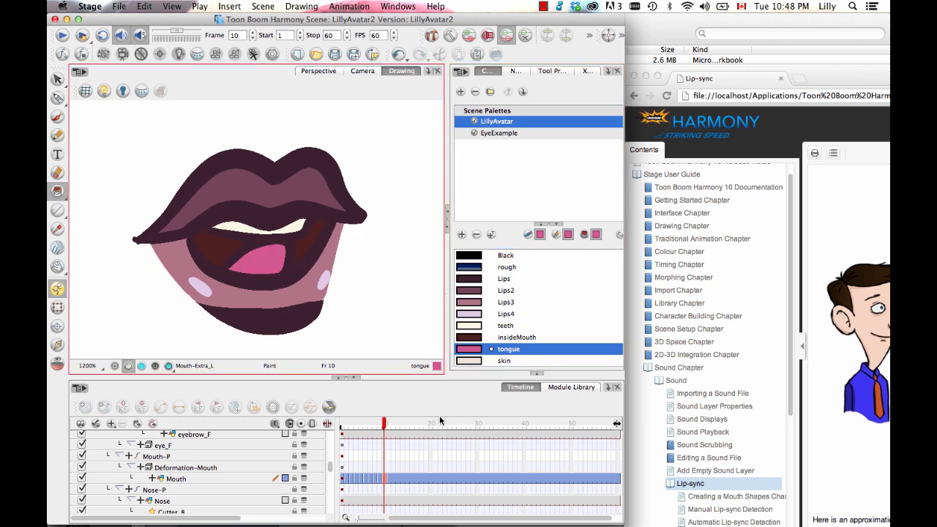
# Move the whole Smile drawing at frame 1 slightly down and across to align it with the neighbouring mouth, using the onion skin as reference.
pyautogui.moveTo(384, 423)
pyautogui.mouseDown()
pyautogui.moveTo(337, 431)
pyautogui.moveTo(366, 431)
pyautogui.moveTo(386, 447)
pyautogui.moveTo(336, 456)
pyautogui.moveTo(343, 460)
pyautogui.mouseUp()
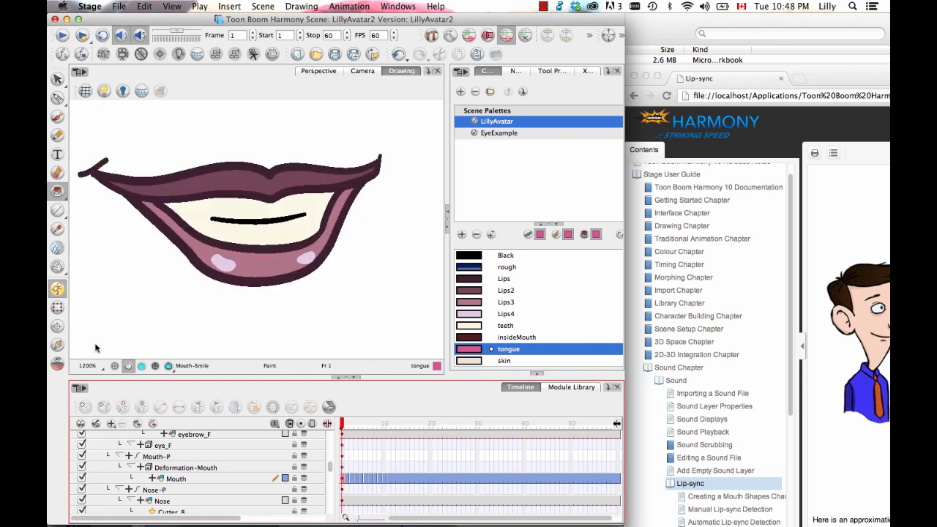
pyautogui.click(58, 364)
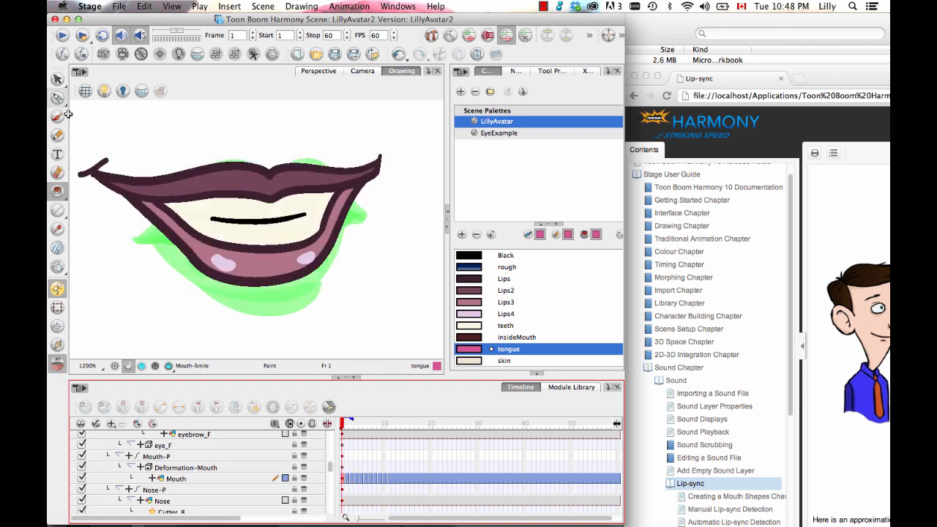
pyautogui.click(58, 78)
pyautogui.moveTo(88, 249)
pyautogui.mouseDown()
pyautogui.moveTo(415, 328)
pyautogui.moveTo(90, 250)
pyautogui.mouseUp()
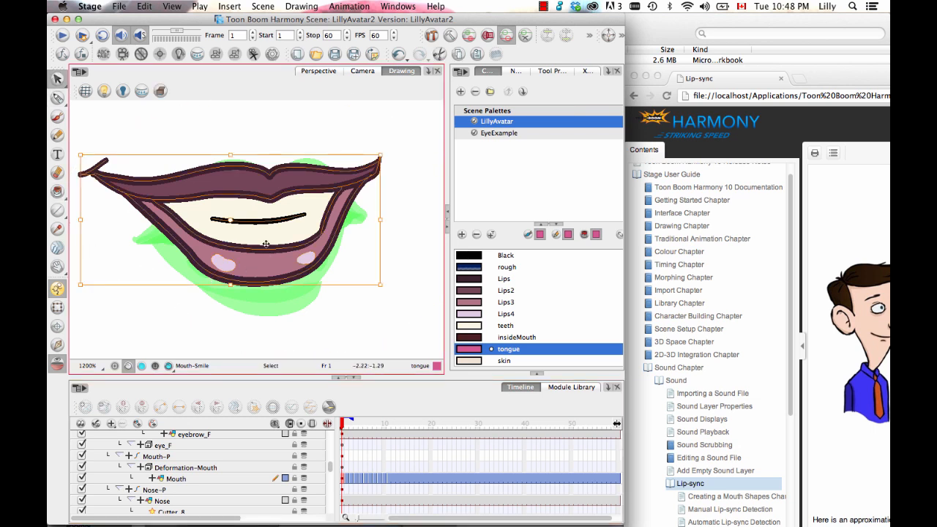
pyautogui.moveTo(262, 186); pyautogui.dragTo(275, 202)
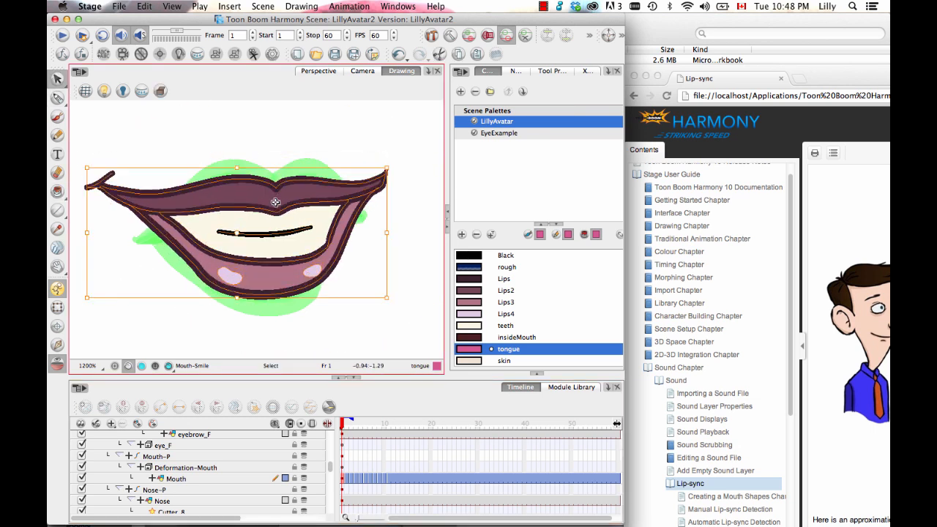
pyautogui.click(382, 316)
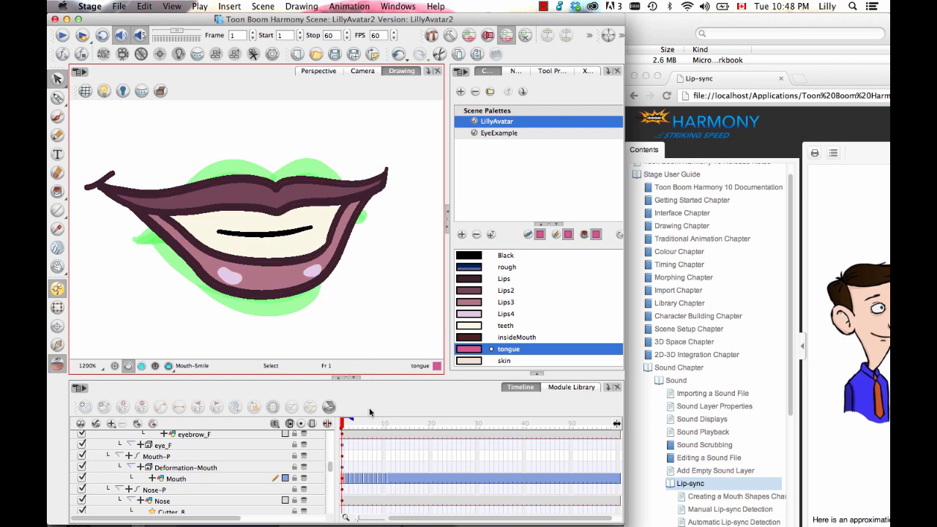
pyautogui.moveTo(342, 429)
pyautogui.mouseDown()
pyautogui.moveTo(391, 436)
pyautogui.moveTo(350, 440)
pyautogui.moveTo(340, 445)
pyautogui.moveTo(389, 440)
pyautogui.moveTo(345, 454)
pyautogui.mouseUp()
pyautogui.click(289, 425)
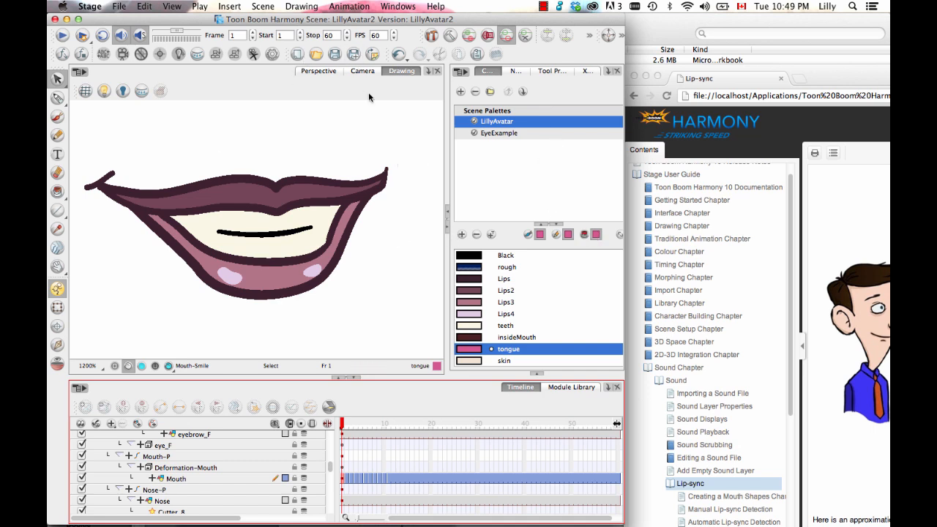
# Check the mouth drawings on the full character in the Camera view by scrubbing from frame 1 to frame 8.
pyautogui.click(362, 71)
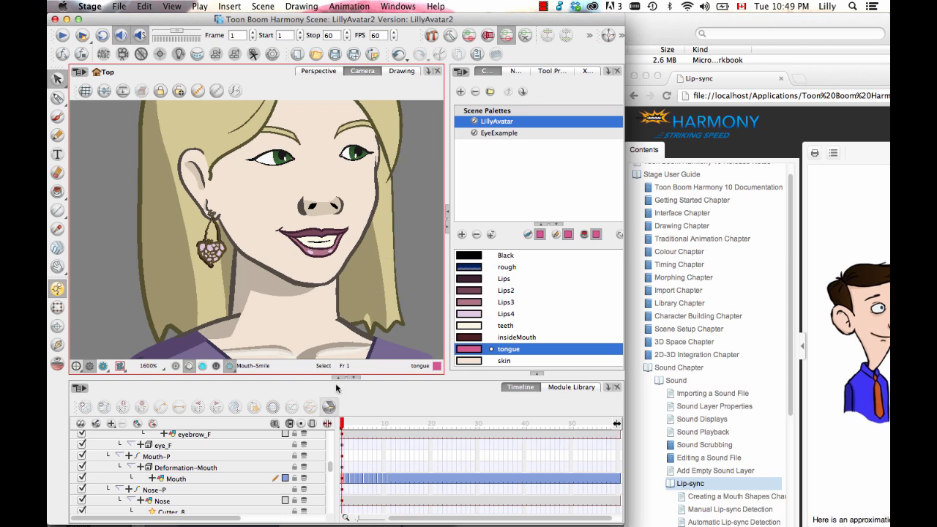
pyautogui.moveTo(342, 430)
pyautogui.mouseDown()
pyautogui.moveTo(388, 430)
pyautogui.moveTo(352, 424)
pyautogui.mouseUp()
pyautogui.moveTo(367, 288); pyautogui.dragTo(325, 285)
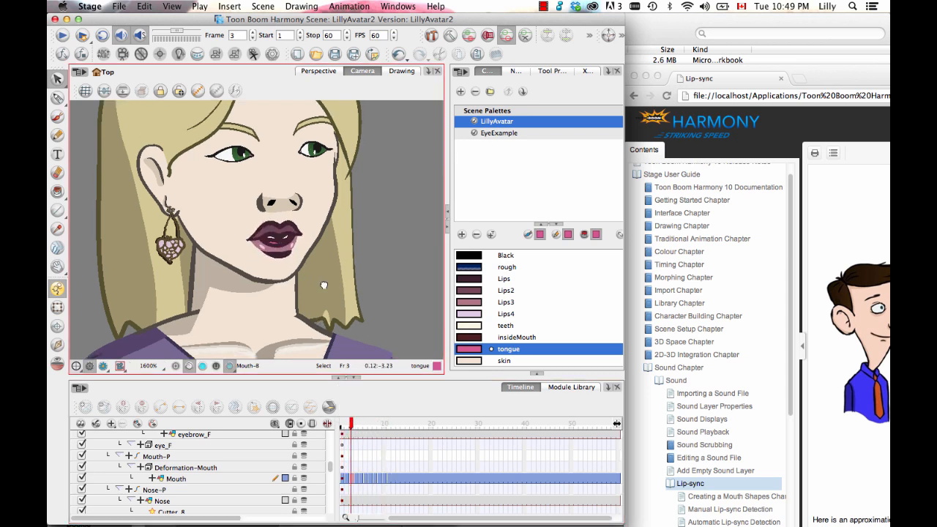
pyautogui.press('1')
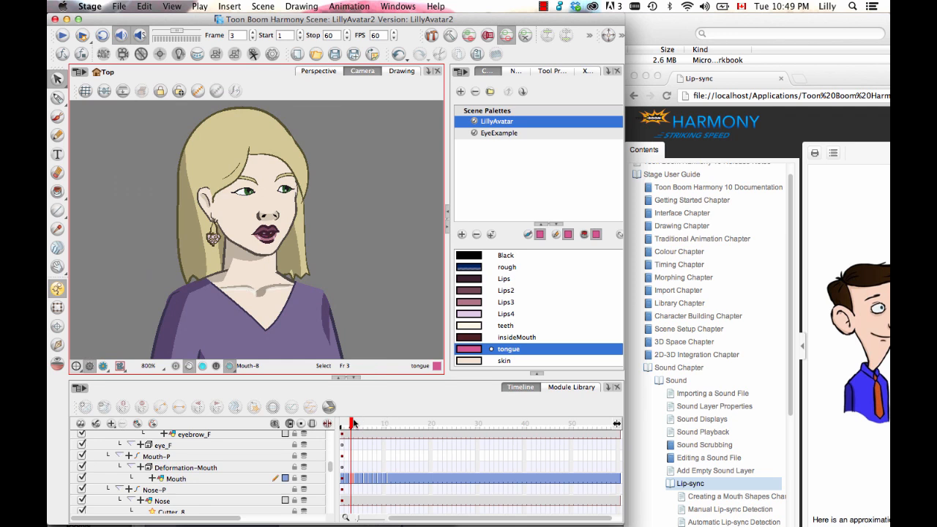
pyautogui.moveTo(353, 425)
pyautogui.mouseDown()
pyautogui.moveTo(342, 426)
pyautogui.moveTo(384, 426)
pyautogui.moveTo(376, 429)
pyautogui.mouseUp()
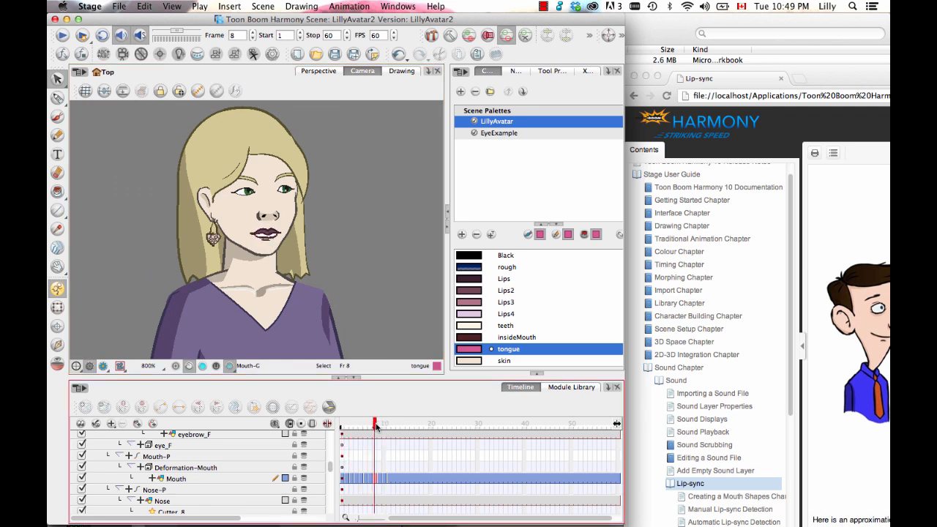
# Transform the nose slightly upward at frame 8 and move its resulting keyframe to frame 1.
pyautogui.click(57, 306)
pyautogui.click(272, 219)
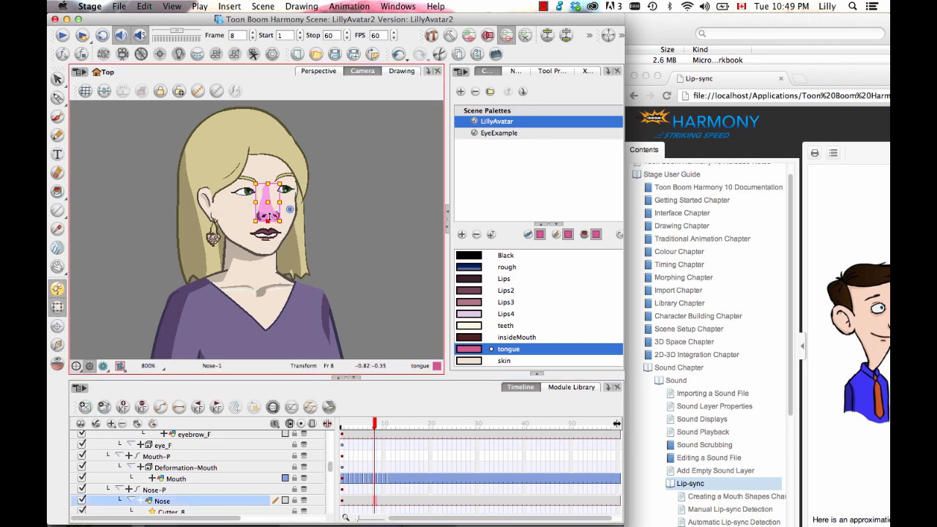
pyautogui.moveTo(270, 217); pyautogui.dragTo(266, 218)
pyautogui.click(341, 229)
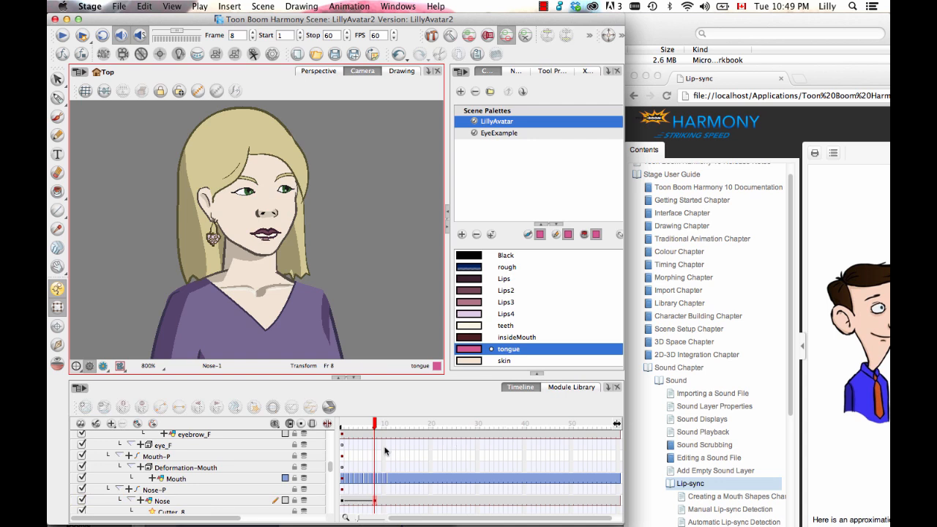
pyautogui.click(301, 424)
pyautogui.click(377, 502)
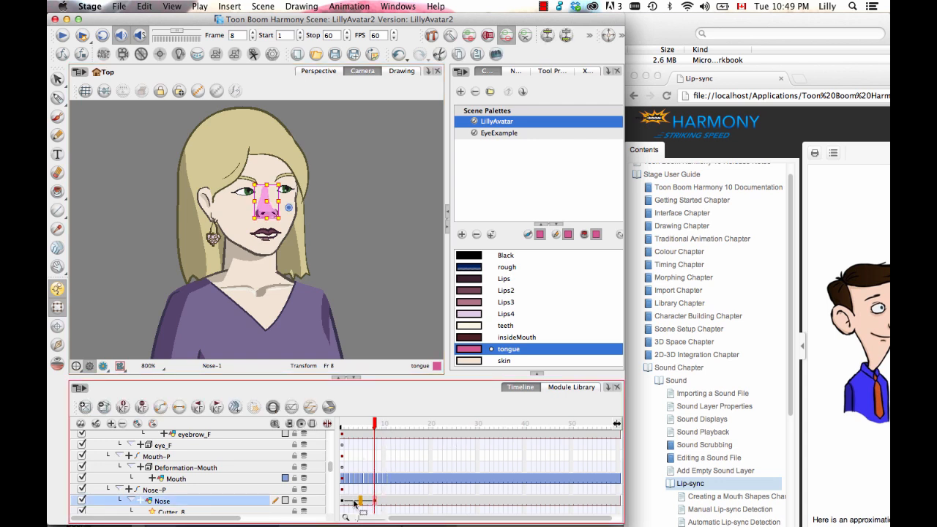
pyautogui.click(345, 502)
pyautogui.click(349, 268)
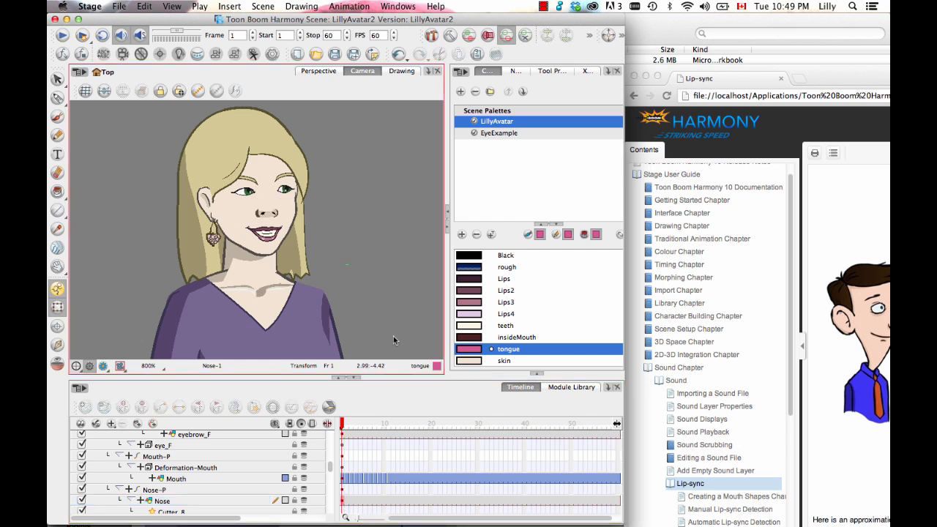
pyautogui.moveTo(343, 425)
pyautogui.mouseDown()
pyautogui.moveTo(403, 435)
pyautogui.moveTo(342, 437)
pyautogui.mouseUp()
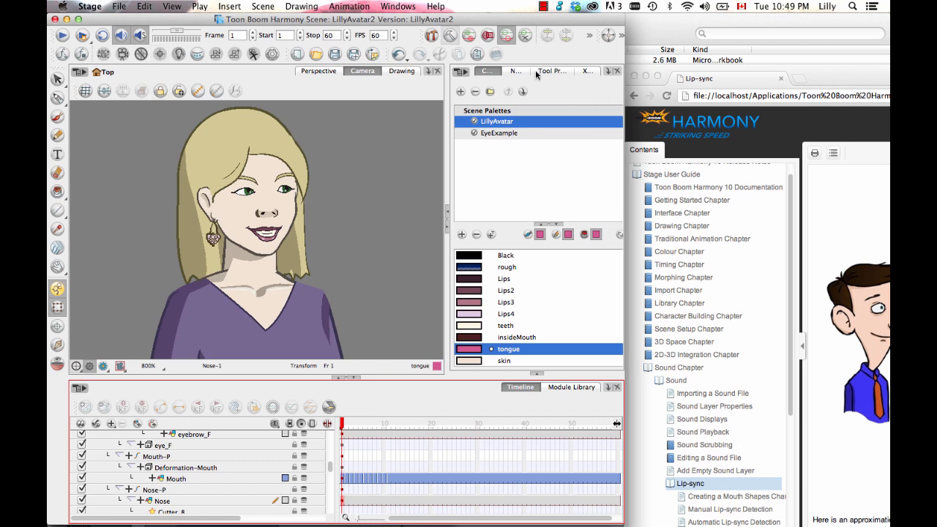
# Import the sound file WeNeedToGetWayHigher.wav from the Harmony78-DemoPack_FEB2011 folder into the scene.
pyautogui.click(118, 7)
pyautogui.moveTo(143, 130)
pyautogui.click(256, 191)
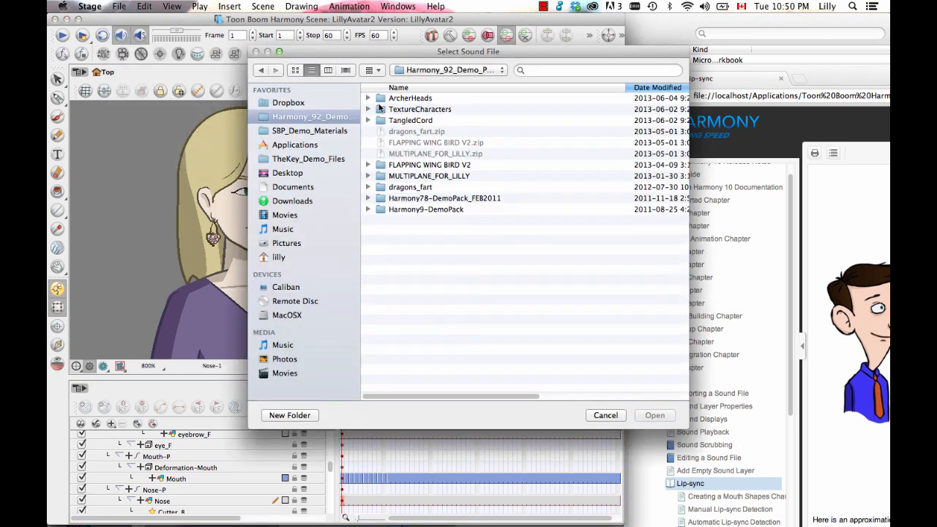
pyautogui.click(369, 198)
pyautogui.click(379, 231)
pyautogui.click(390, 276)
pyautogui.doubleClick(487, 267)
# Collapse the Master-P layer hierarchy under the imported sound in the timeline.
pyautogui.moveTo(331, 467); pyautogui.dragTo(297, 416)
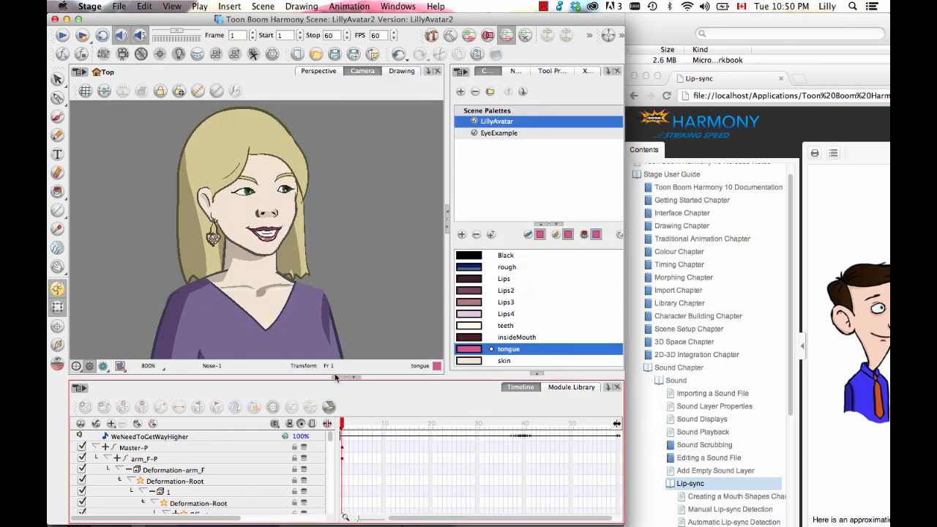
pyautogui.click(111, 447)
pyautogui.click(95, 448)
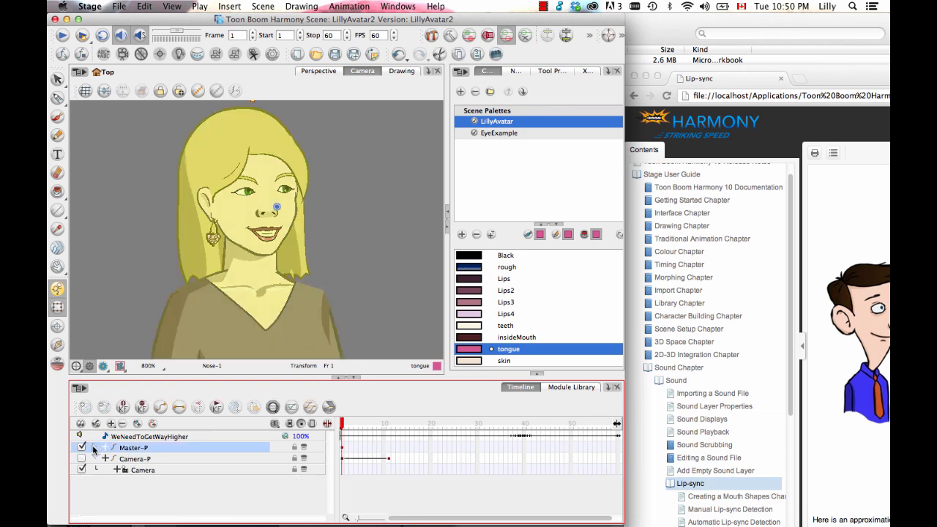
# Open the WeNeedToGetWayHigher sound in the Sound Element Editor and play it through with the system volume raised.
pyautogui.click(150, 437)
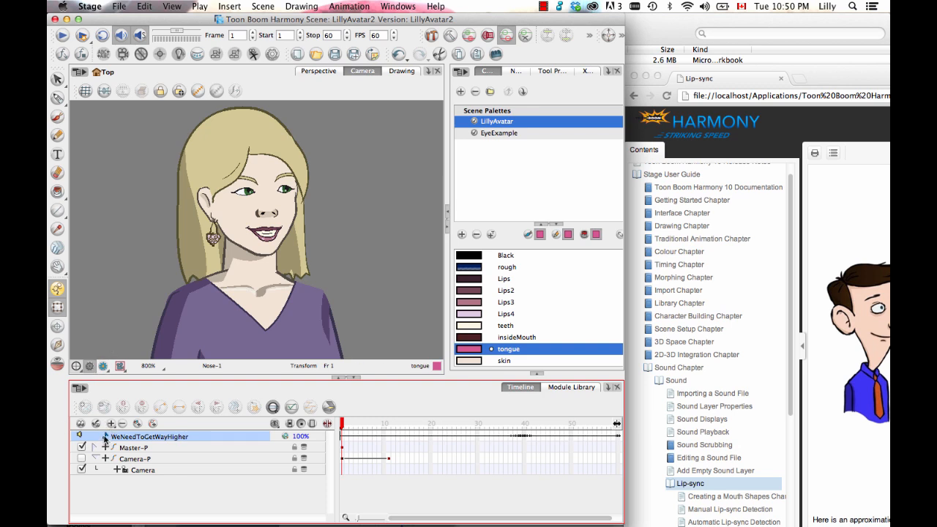
pyautogui.doubleClick(105, 437)
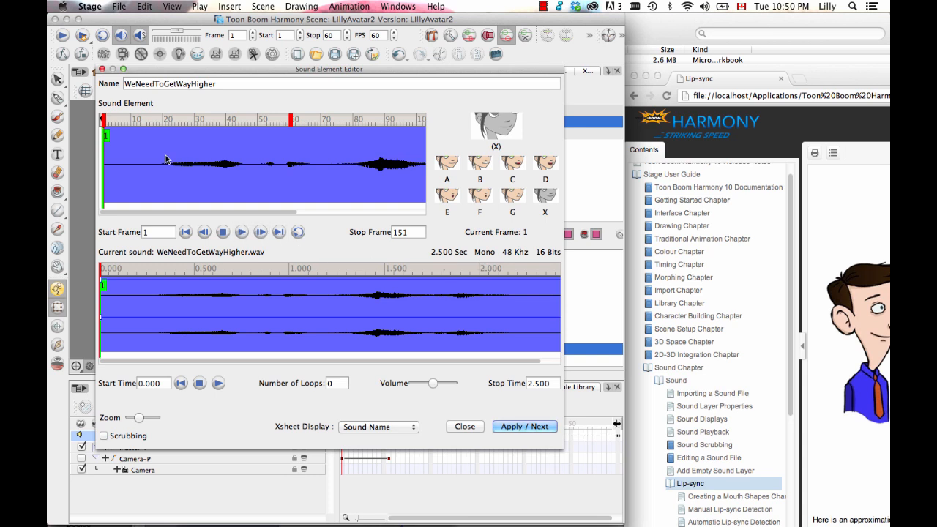
pyautogui.press('XF86AudioRaiseVolume')
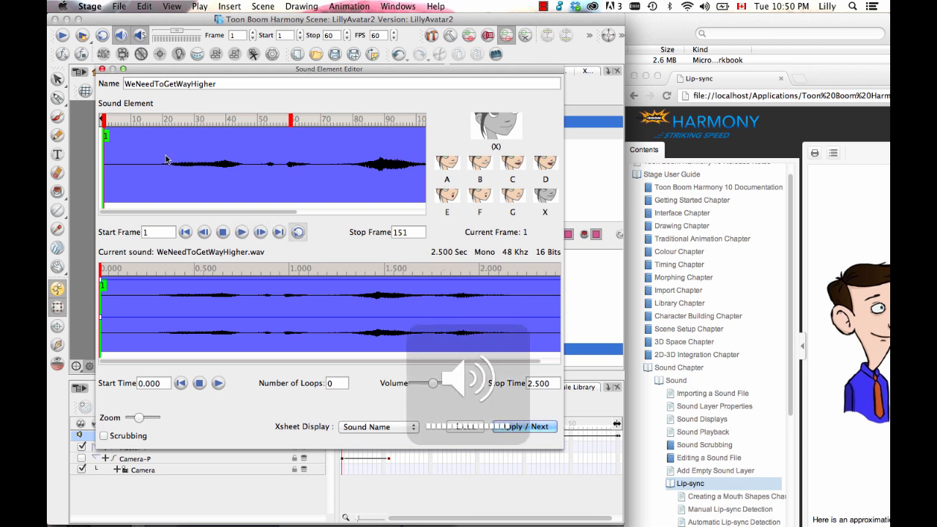
pyautogui.click(241, 232)
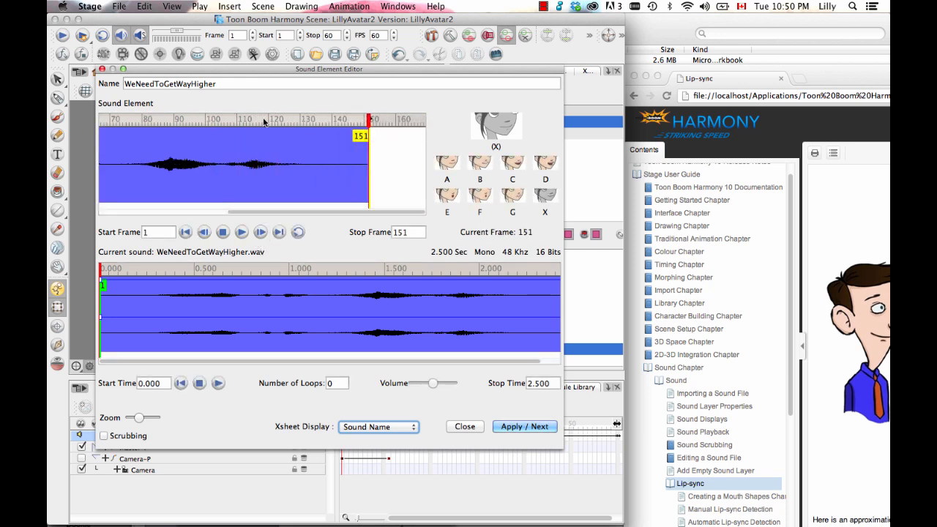
# Run Auto Lip-Sync Detection on the WeNeedToGetWayHigher sound and close the Sound Element Editor.
pyautogui.rightClick(247, 155)
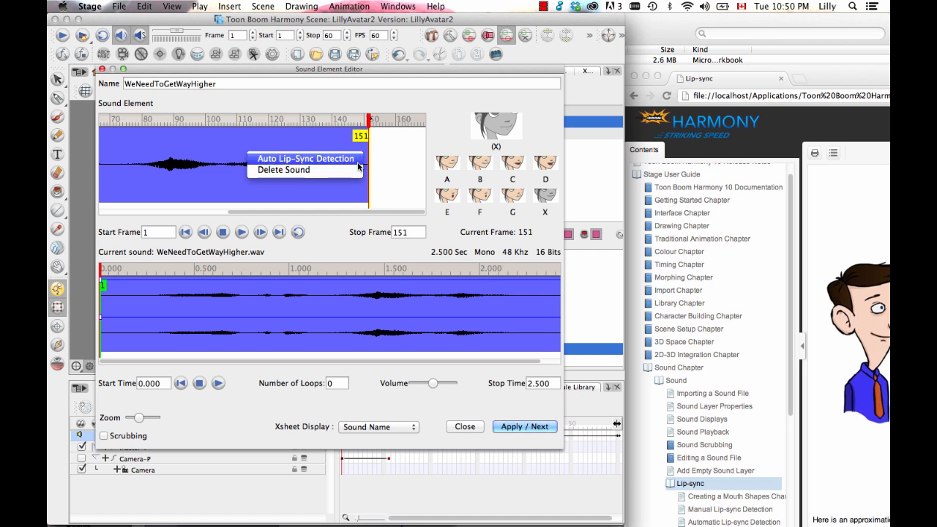
pyautogui.click(412, 165)
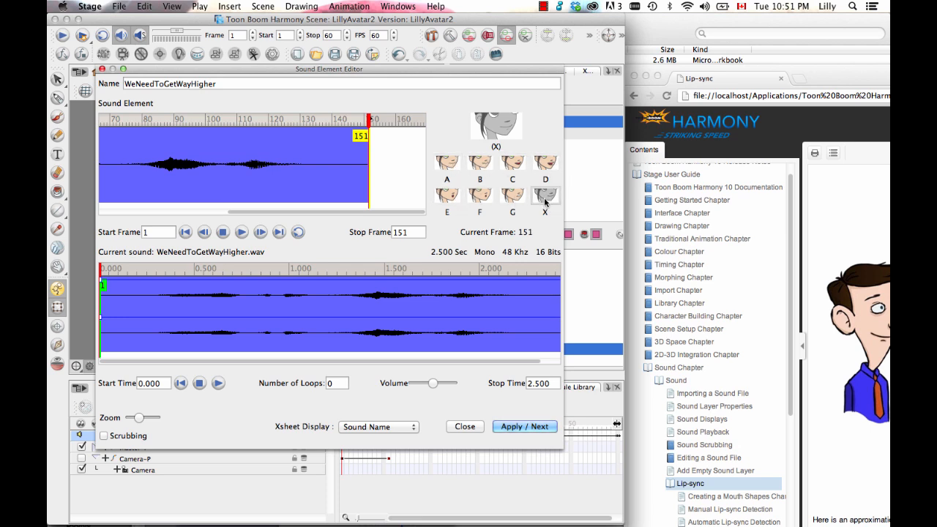
pyautogui.rightClick(243, 164)
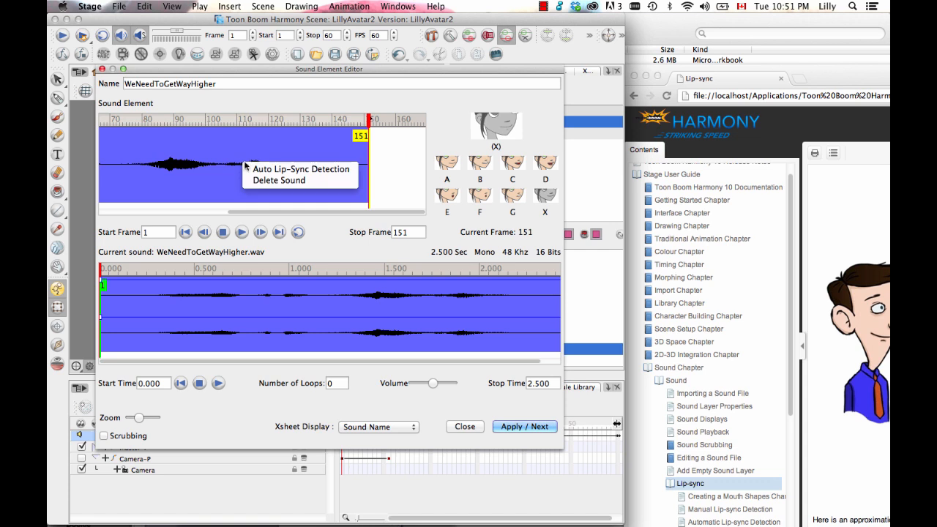
pyautogui.click(290, 170)
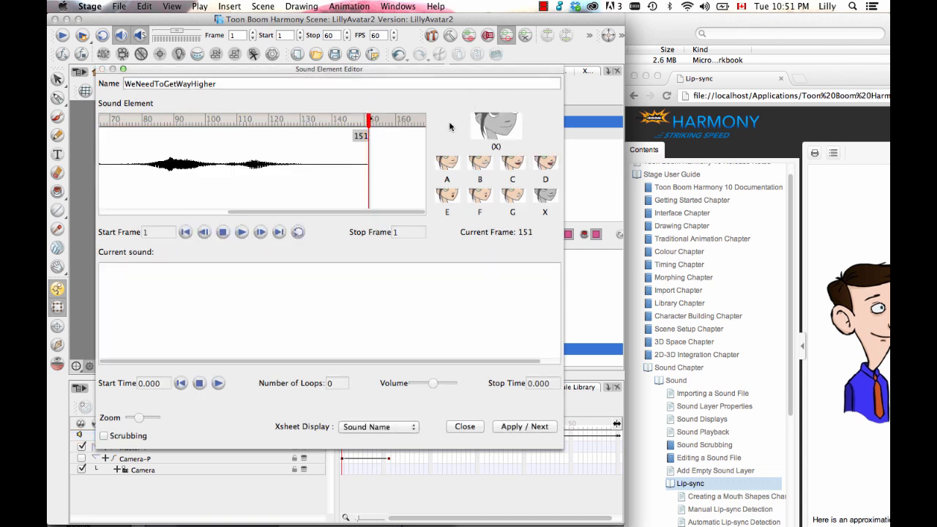
pyautogui.click(241, 232)
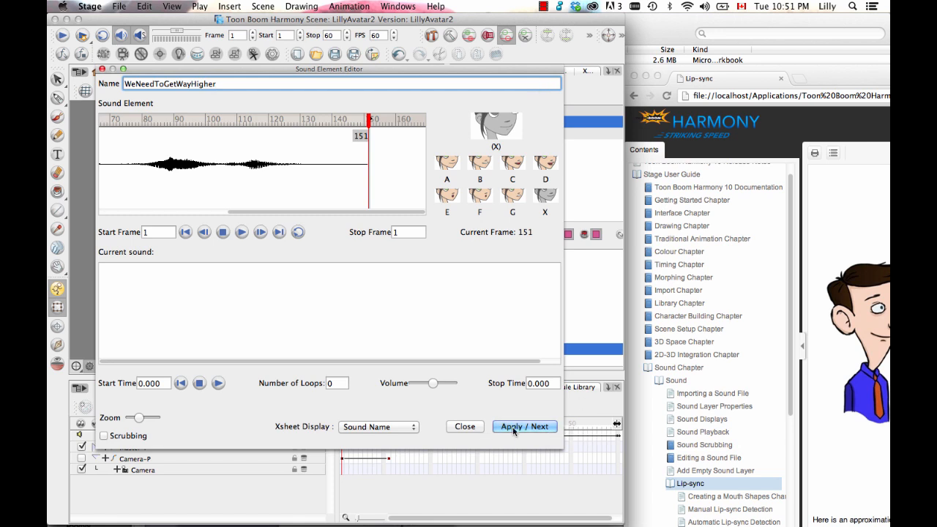
pyautogui.click(468, 427)
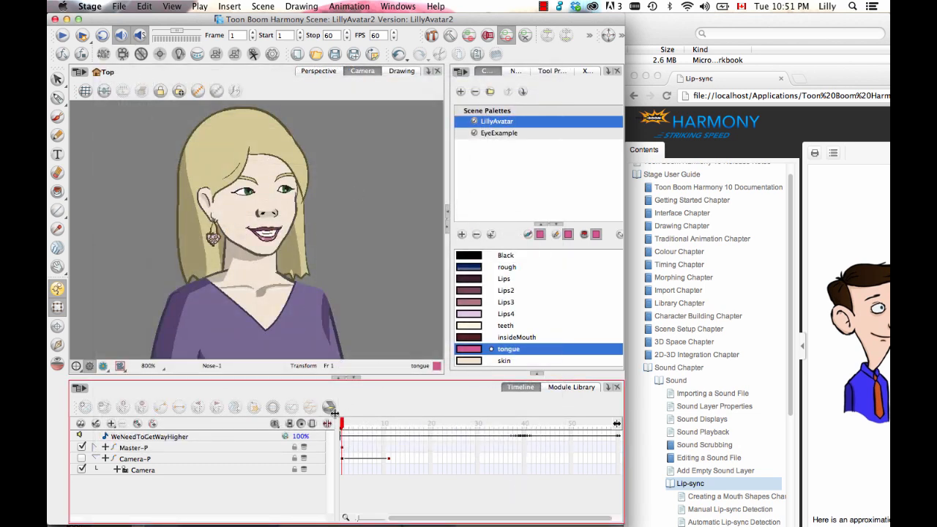
# Open the Lip-Sync Mapping settings for the WeNeedToGetWayHigher sound layer, placed clear of the character and layer list.
pyautogui.moveTo(342, 425); pyautogui.dragTo(300, 413)
pyautogui.click(233, 438)
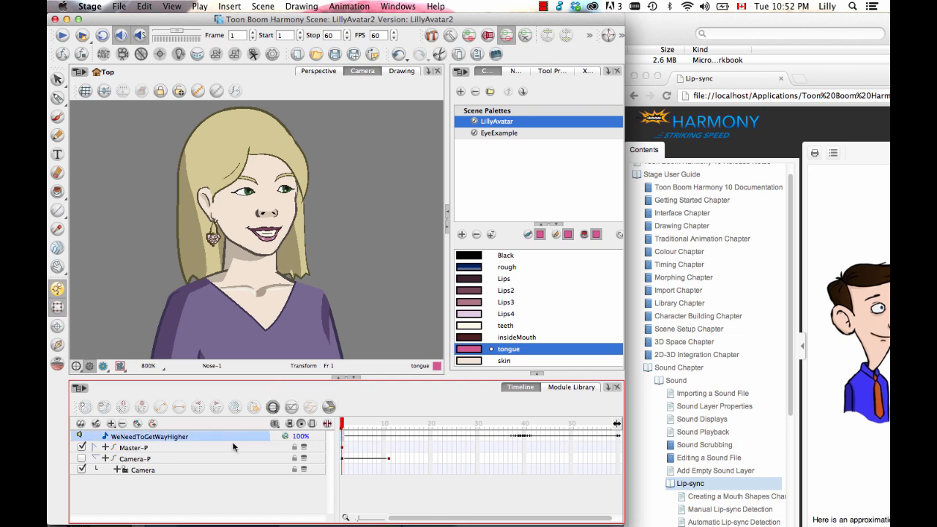
pyautogui.rightClick(343, 437)
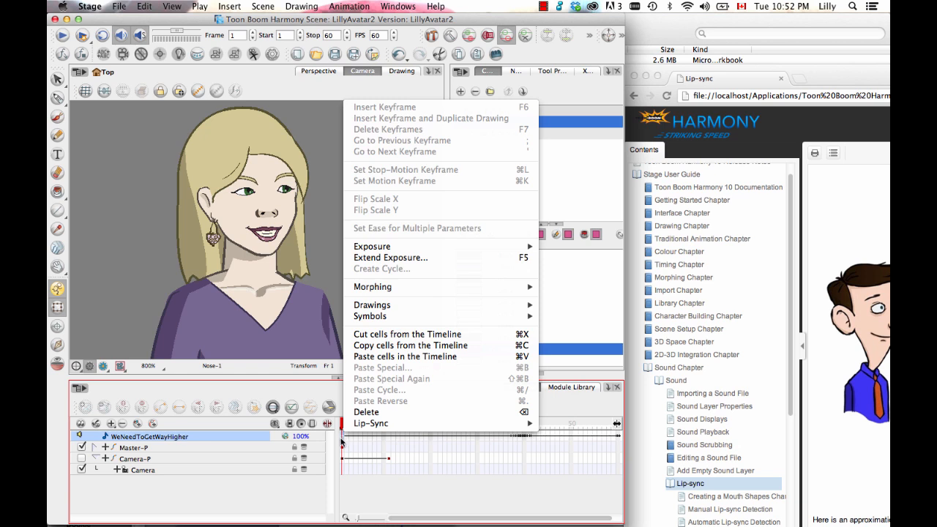
pyautogui.moveTo(399, 425)
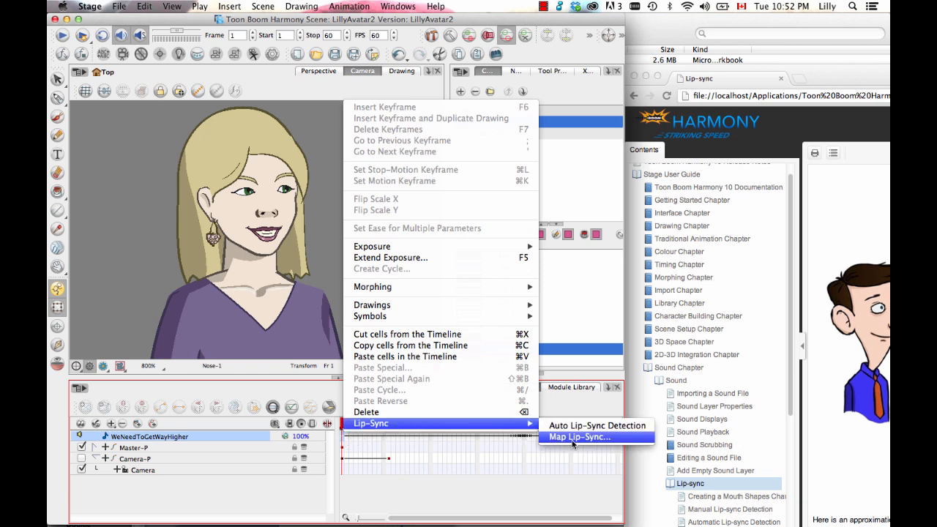
pyautogui.click(459, 511)
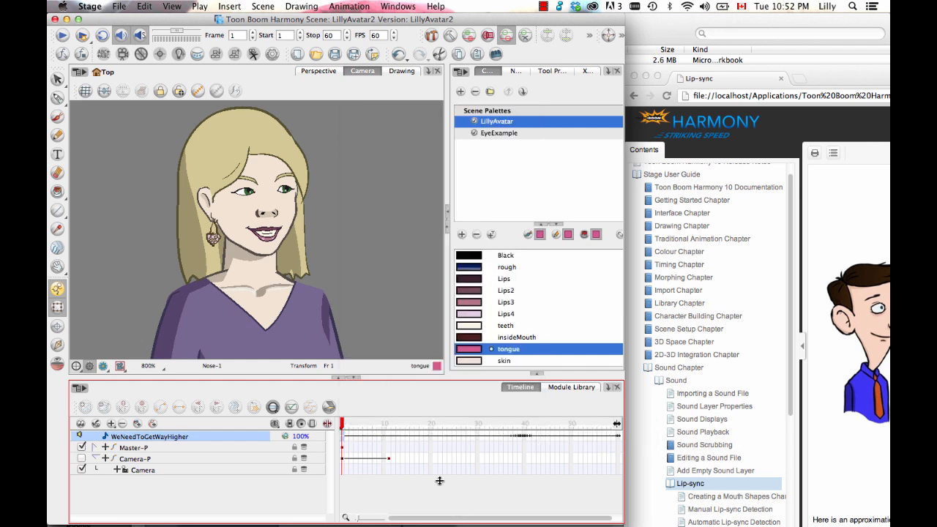
pyautogui.click(369, 444)
pyautogui.click(344, 440)
pyautogui.rightClick(341, 437)
pyautogui.moveTo(368, 425)
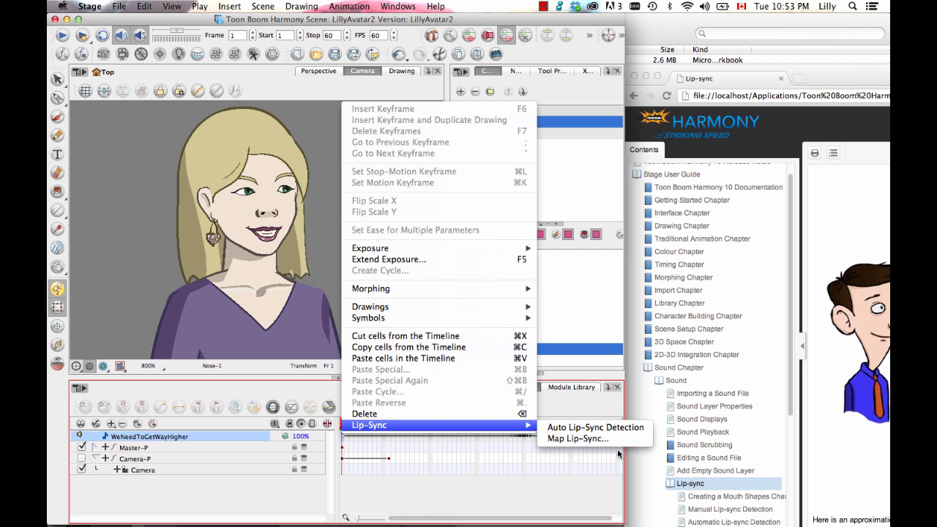
pyautogui.click(575, 439)
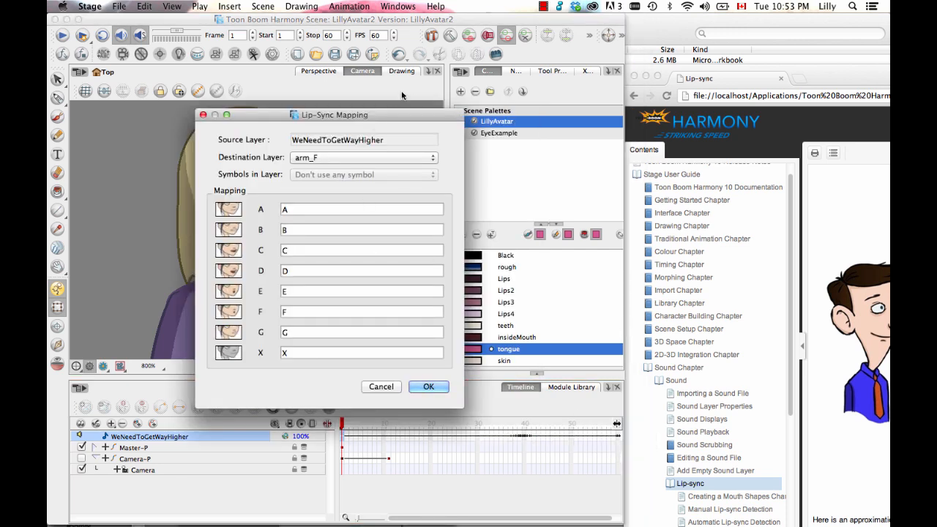
pyautogui.moveTo(386, 118); pyautogui.dragTo(599, 169)
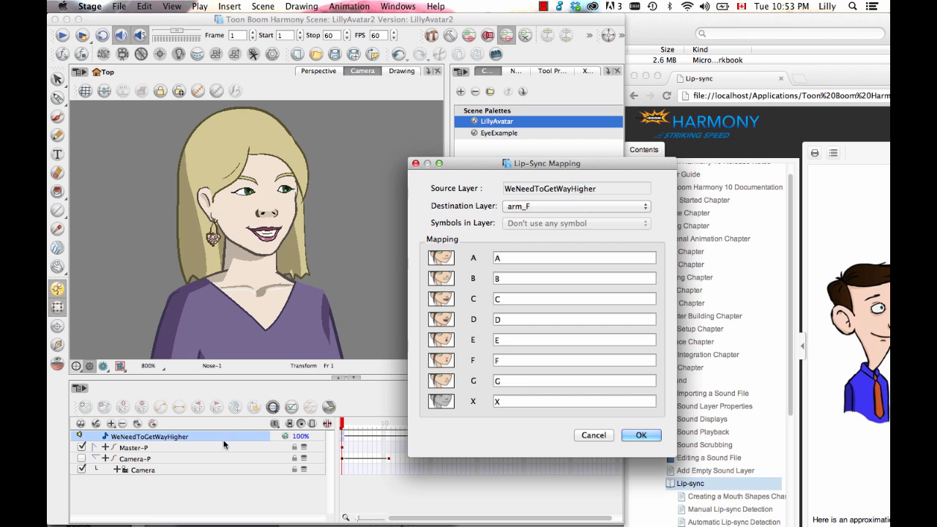
# Set the destination layer of the lip-sync mapping to Mouth.
pyautogui.click(581, 203)
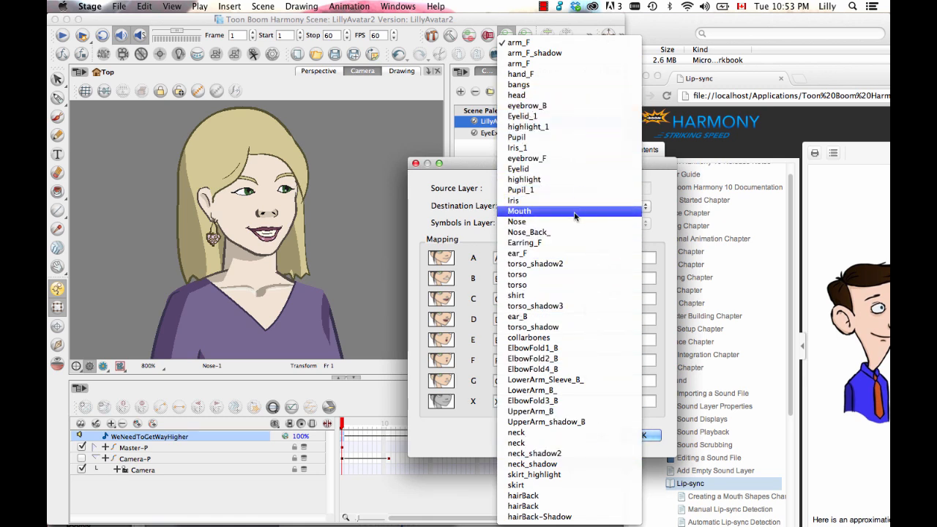
pyautogui.click(575, 212)
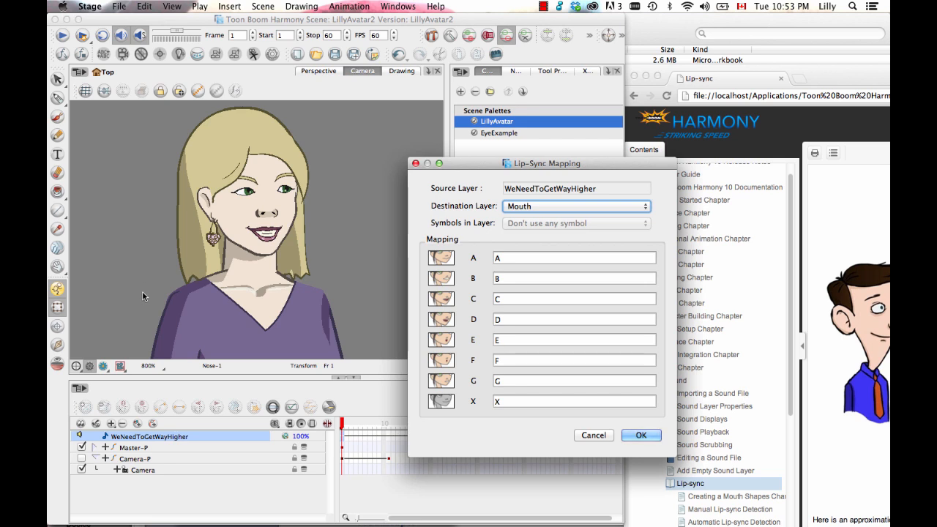
pyautogui.click(549, 209)
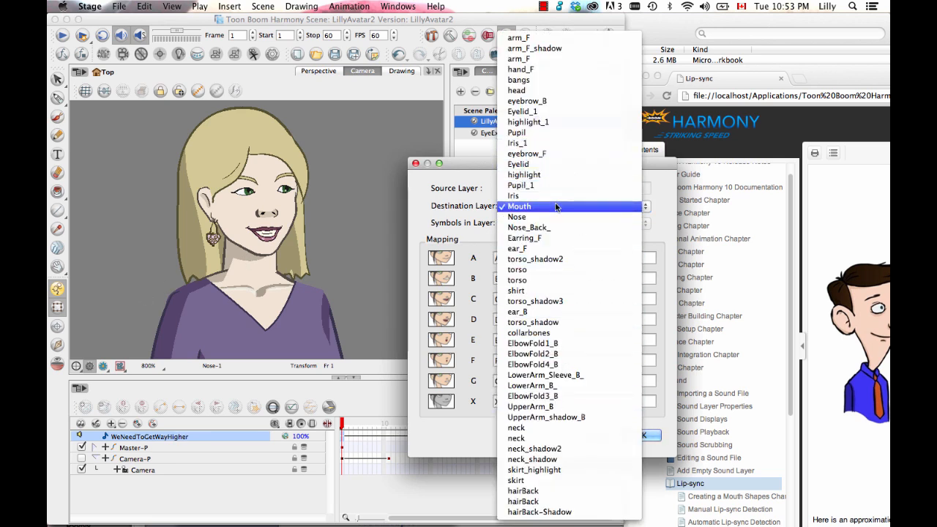
pyautogui.click(557, 207)
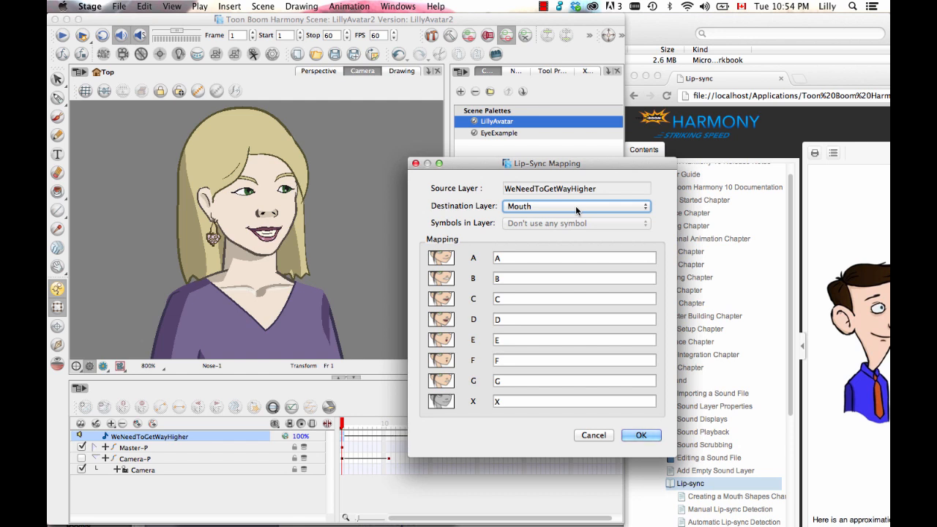
# Try Happy_A as the drawing name mapped to mouth shape A, and restore that mapping to A.
pyautogui.click(514, 254)
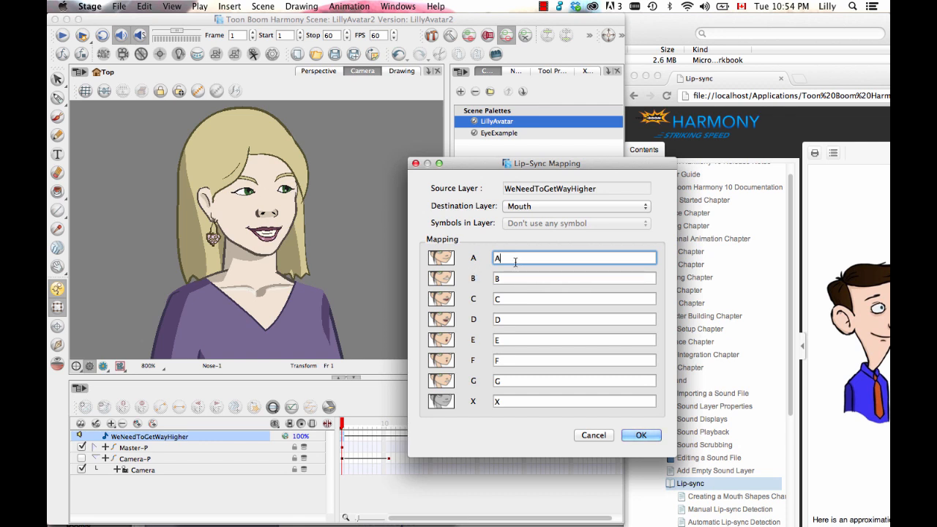
pyautogui.press('Tab')
pyautogui.press('Tab')
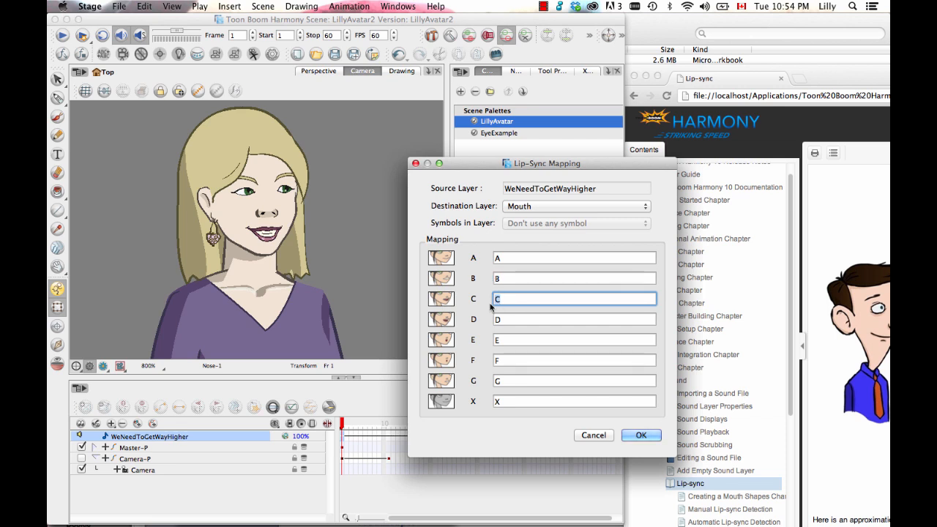
pyautogui.press('Tab')
pyautogui.press('Tab')
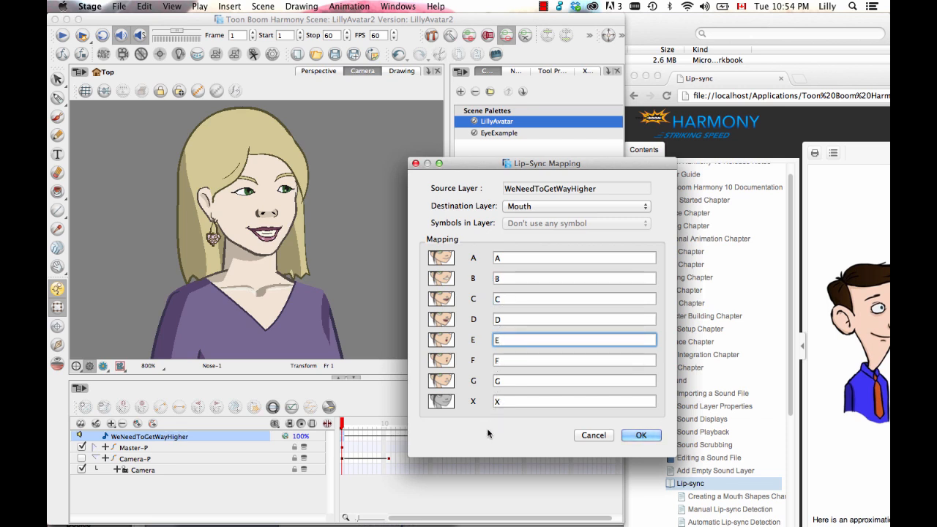
pyautogui.click(507, 258)
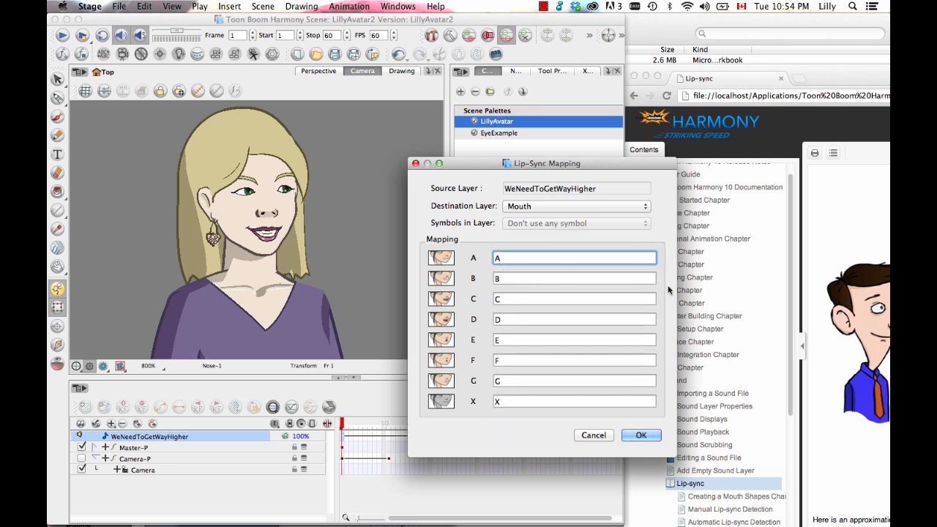
pyautogui.write('Happy-')
pyautogui.doubleClick(506, 258)
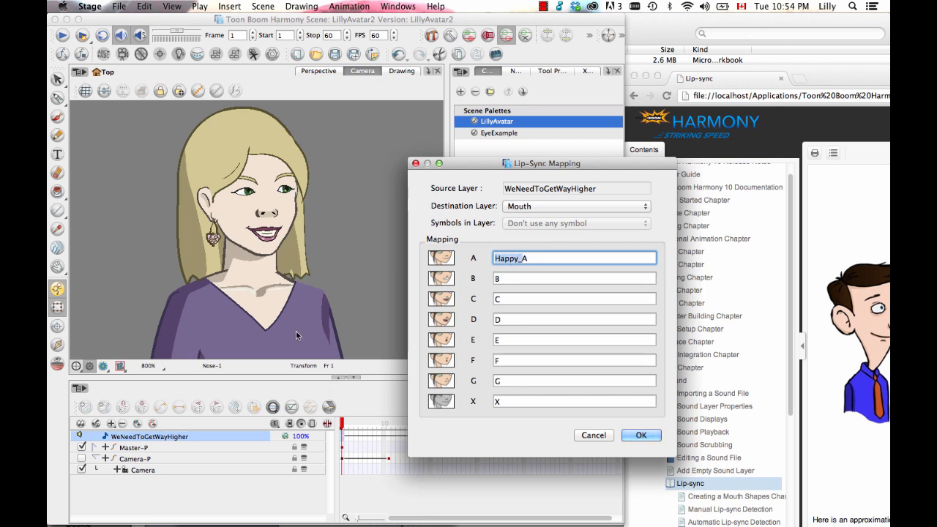
pyautogui.write('A')
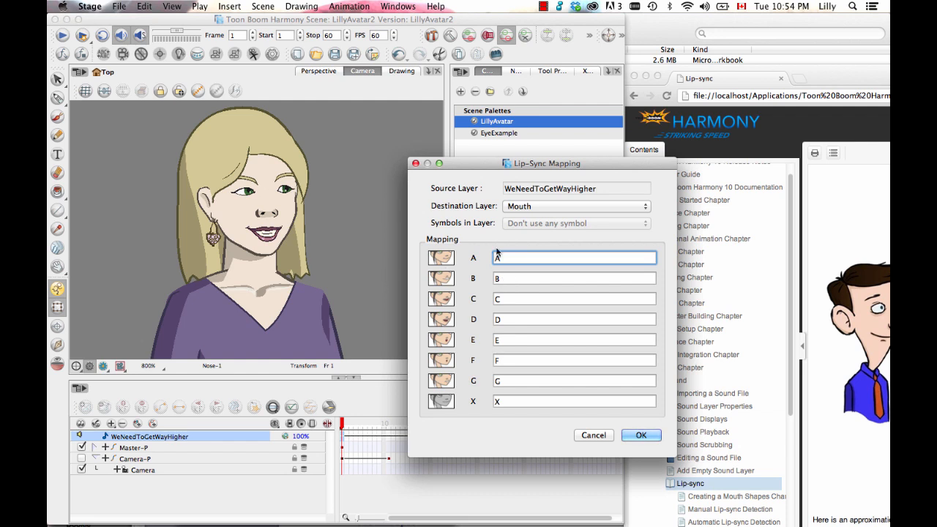
# Apply the lip-sync mapping with drawings A to G and X, and play the scene back.
pyautogui.click(642, 437)
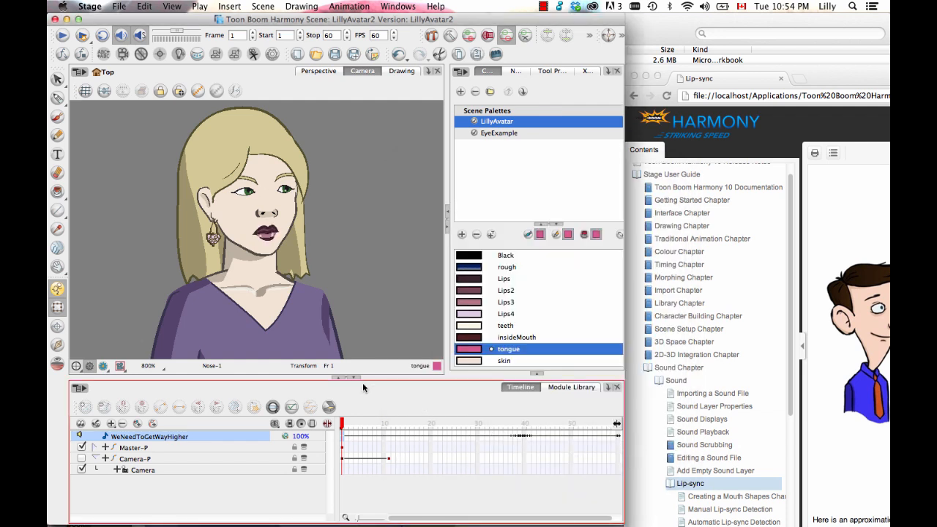
pyautogui.moveTo(344, 426)
pyautogui.mouseDown()
pyautogui.moveTo(529, 430)
pyautogui.moveTo(343, 428)
pyautogui.mouseUp()
pyautogui.click(62, 35)
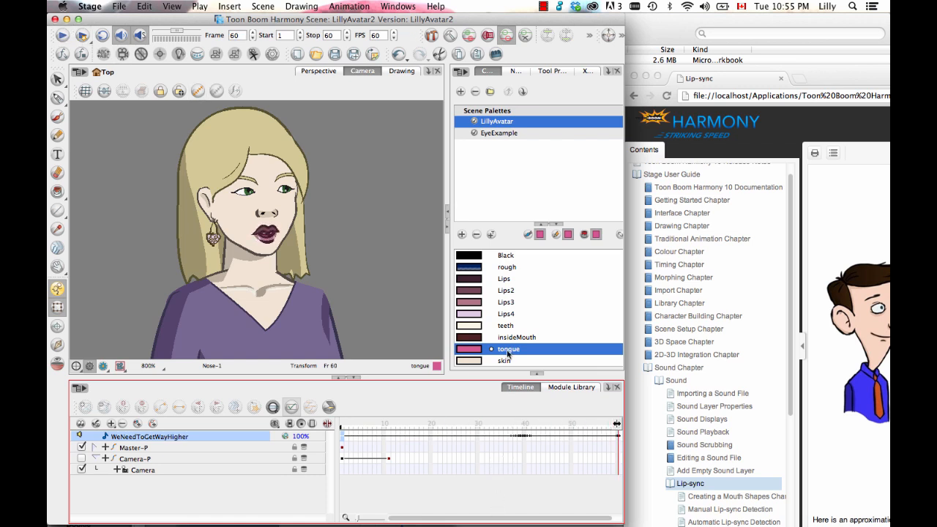
# Enlarge the scene window and lengthen the scene to 135 frames, checking the lip-sync by playback.
pyautogui.click(78, 18)
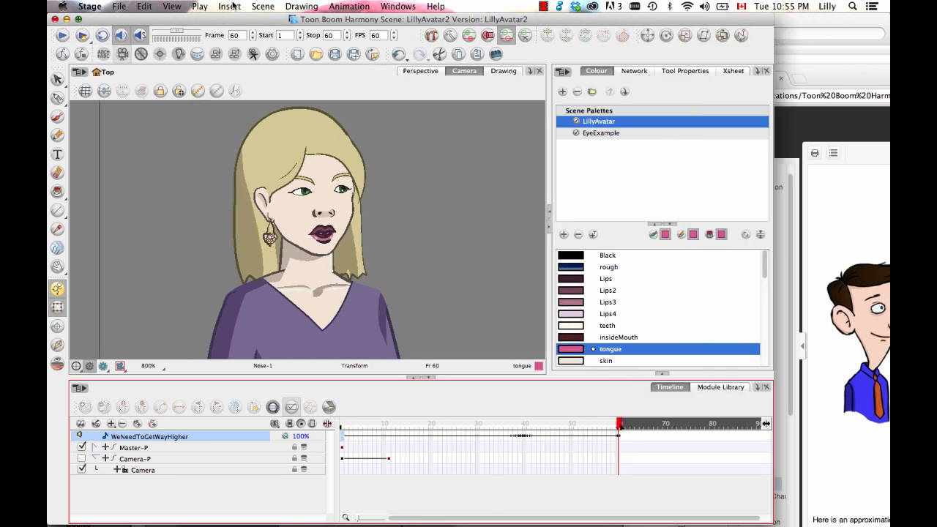
pyautogui.moveTo(614, 425)
pyautogui.mouseDown()
pyautogui.moveTo(592, 425)
pyautogui.moveTo(888, 439)
pyautogui.moveTo(854, 442)
pyautogui.mouseUp()
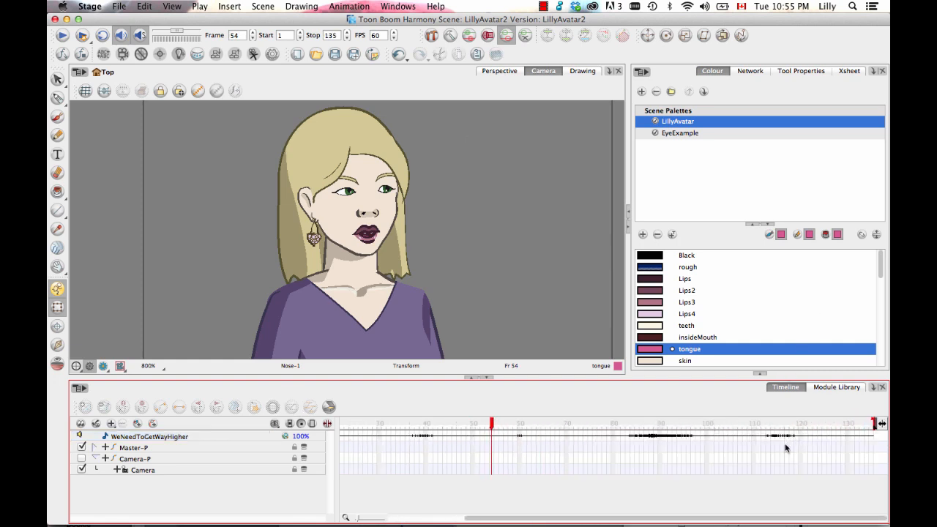
pyautogui.moveTo(485, 423); pyautogui.dragTo(436, 424)
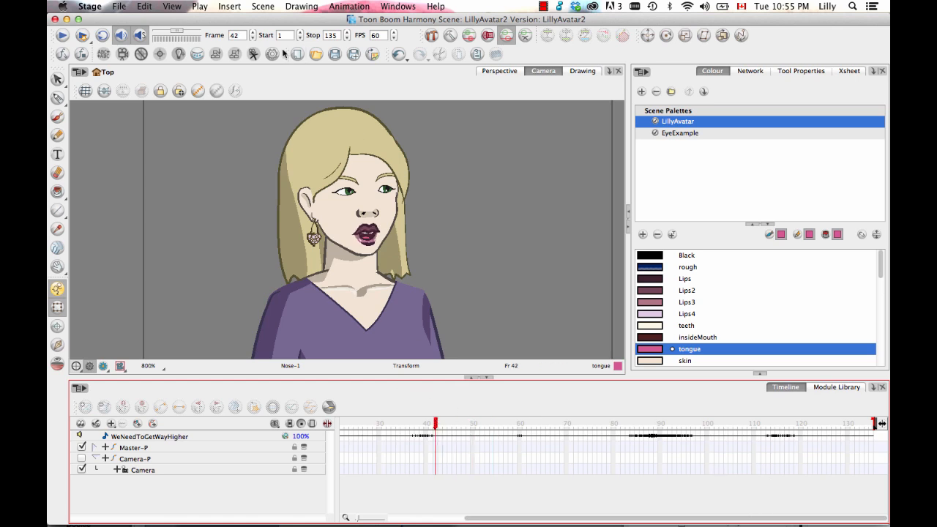
pyautogui.click(60, 36)
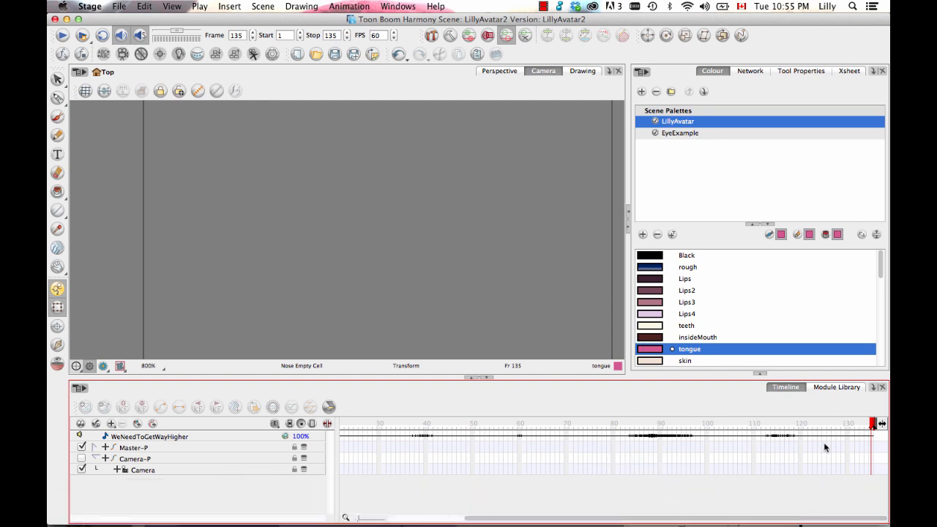
# Adjust the end of the scene to frame 141 while checking the end of the sound waveform.
pyautogui.moveTo(780, 424)
pyautogui.mouseDown()
pyautogui.moveTo(727, 423)
pyautogui.moveTo(791, 423)
pyautogui.moveTo(769, 425)
pyautogui.mouseUp()
pyautogui.moveTo(875, 423)
pyautogui.mouseDown()
pyautogui.moveTo(887, 421)
pyautogui.moveTo(818, 422)
pyautogui.mouseUp()
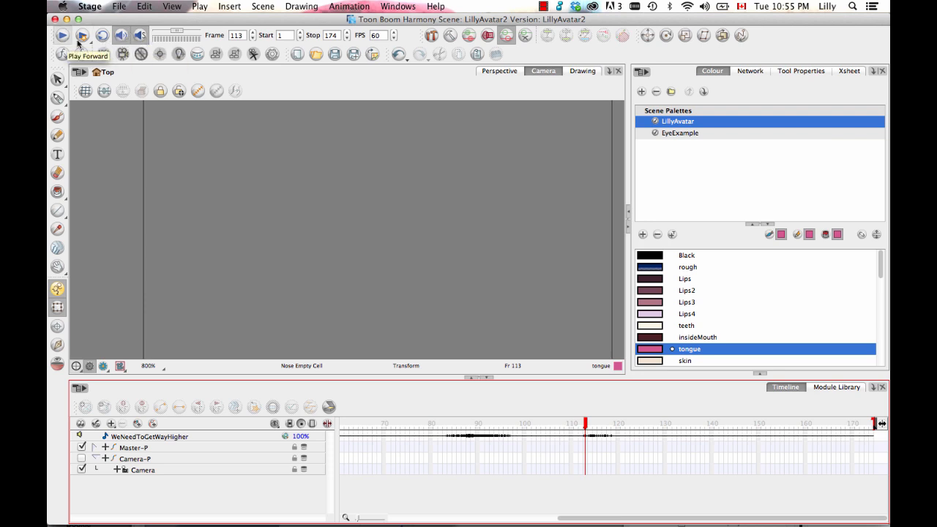
pyautogui.click(140, 36)
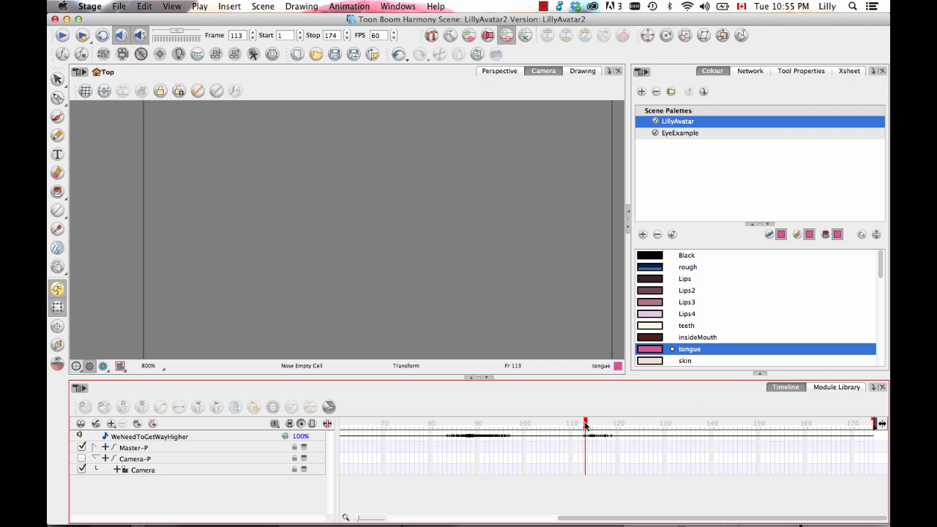
pyautogui.moveTo(586, 425); pyautogui.dragTo(716, 439)
pyautogui.moveTo(875, 424); pyautogui.dragTo(725, 424)
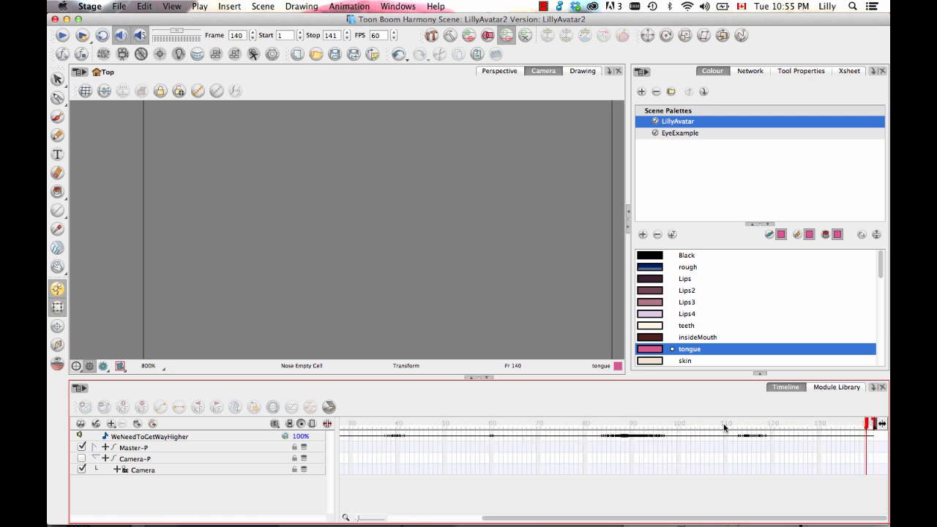
# Extend the exposure of the Master-P layer to frame 141 in Overwrite mode, and play the scene back to check it.
pyautogui.click(870, 438)
pyautogui.click(872, 438)
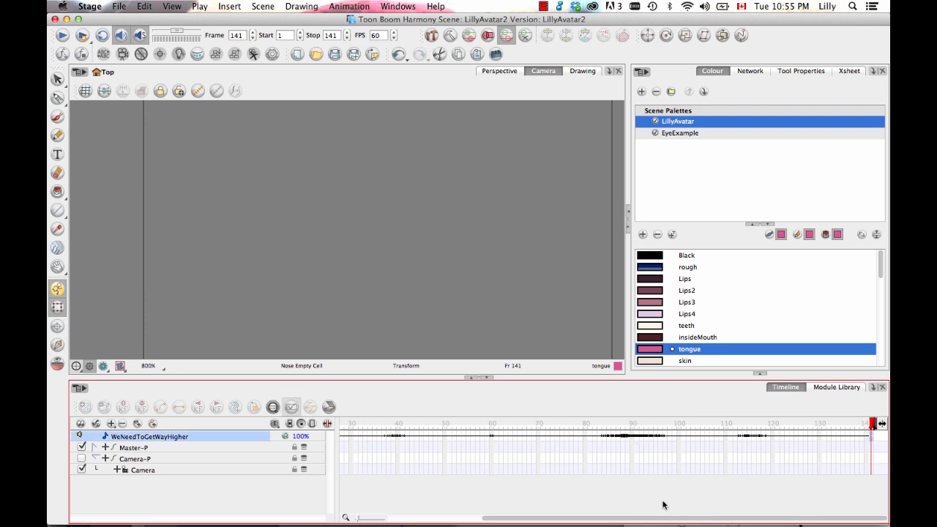
pyautogui.click(872, 448)
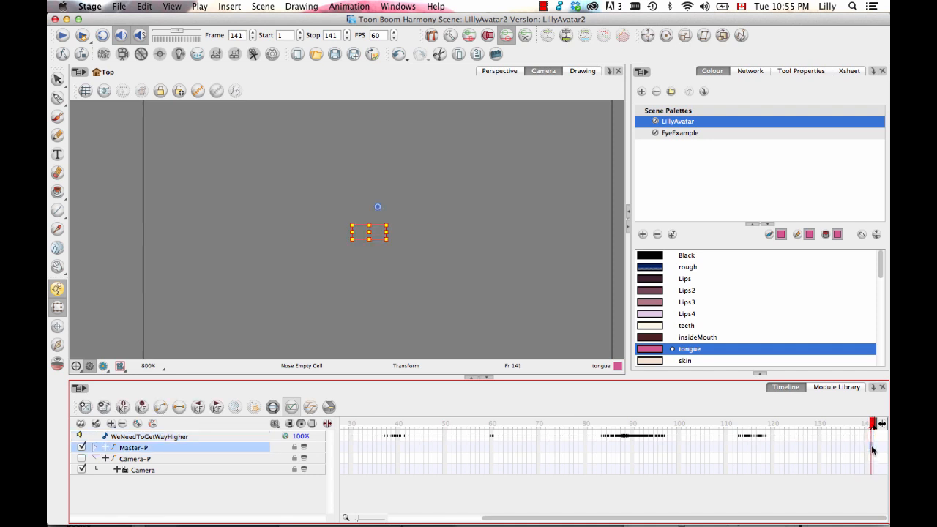
pyautogui.press('F5')
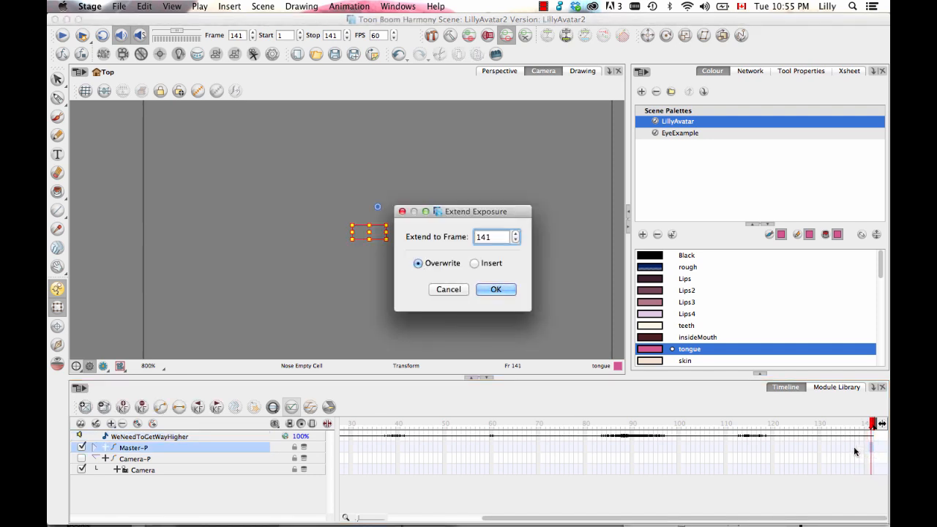
pyautogui.click(509, 290)
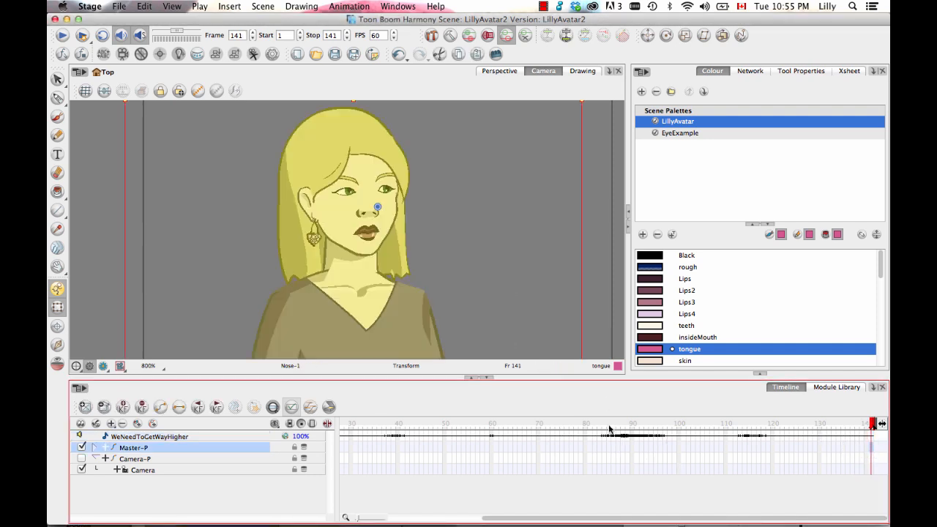
pyautogui.moveTo(607, 426); pyautogui.dragTo(873, 425)
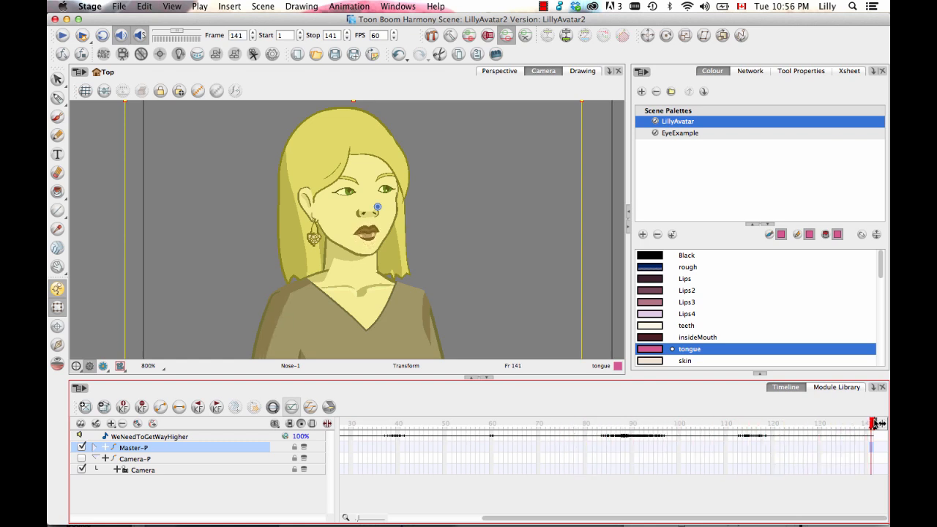
pyautogui.click(516, 205)
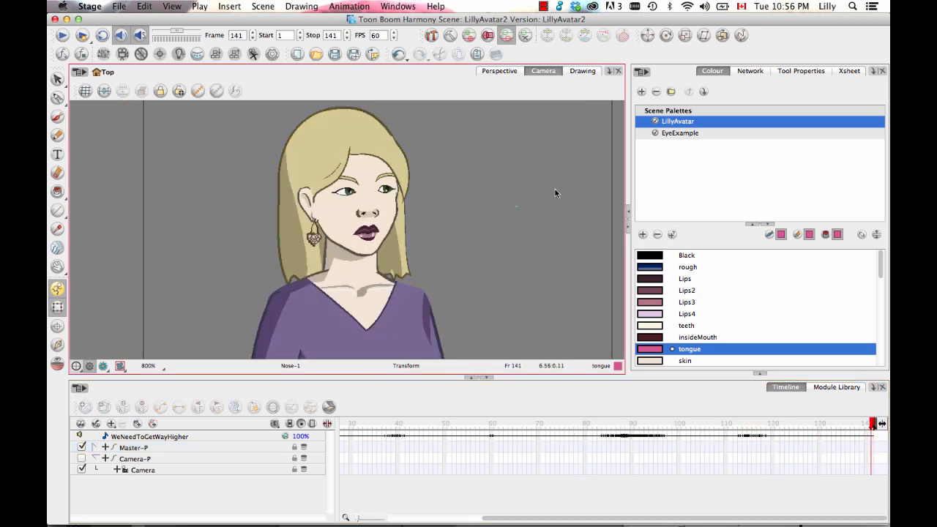
pyautogui.click(62, 38)
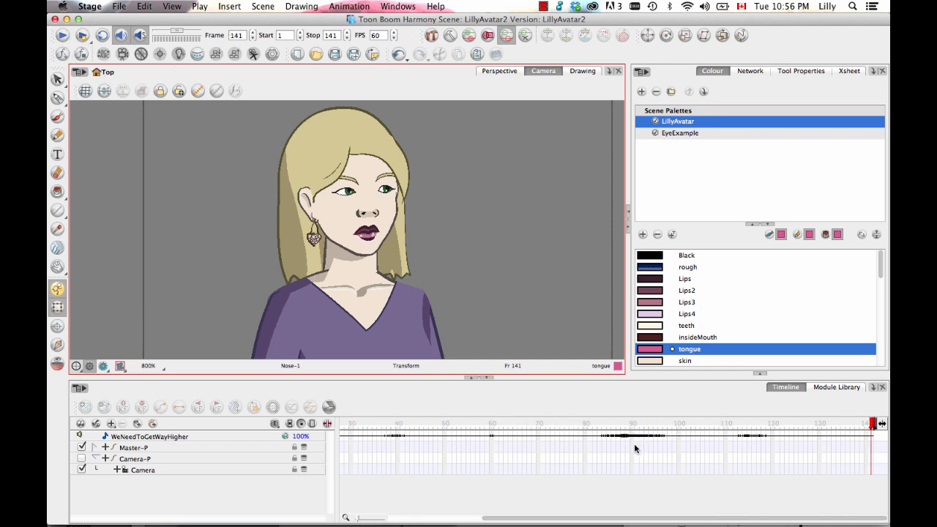
pyautogui.moveTo(873, 424); pyautogui.dragTo(340, 425)
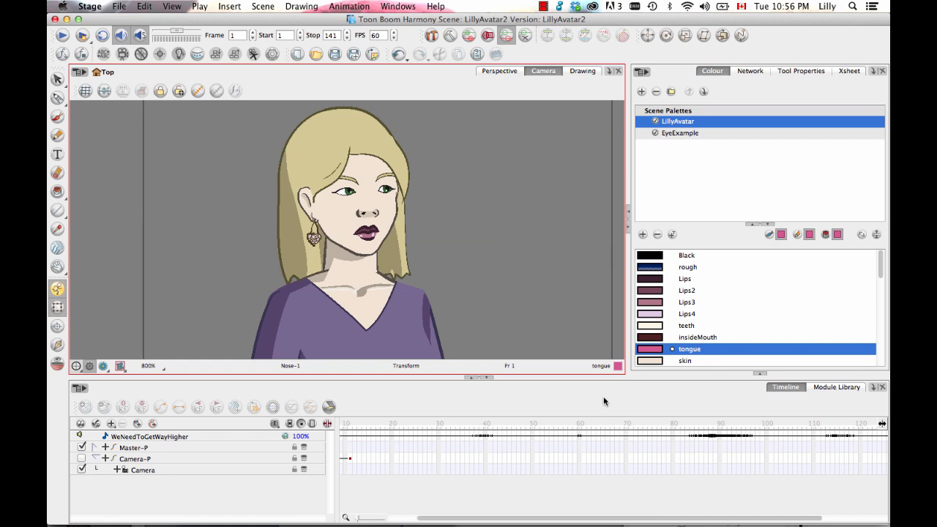
# Go to frame 15, select the character's mouth and locate its layer in the timeline.
pyautogui.moveTo(369, 424); pyautogui.dragTo(400, 442)
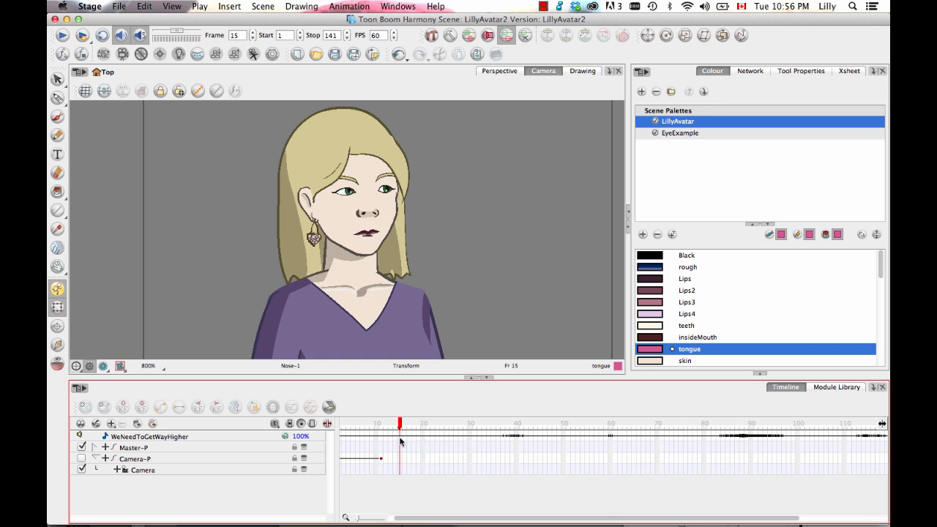
pyautogui.click(369, 234)
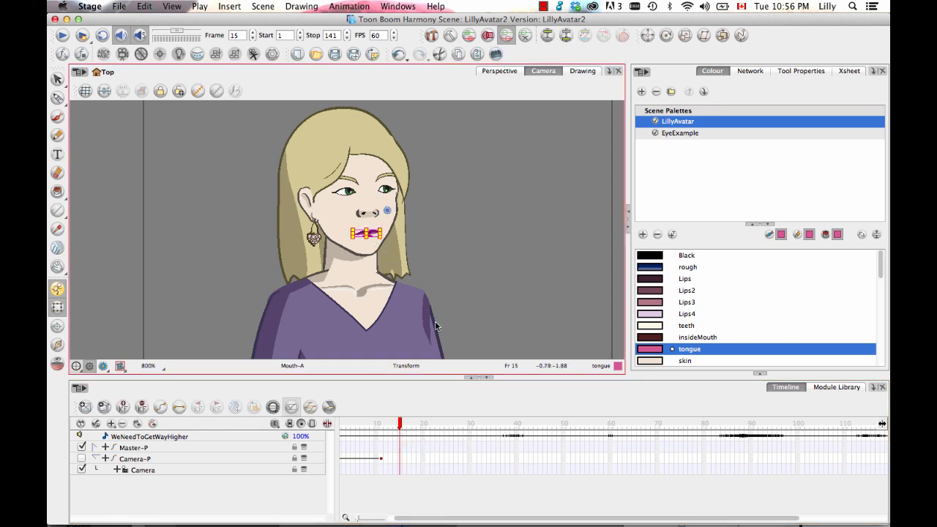
pyautogui.click(427, 391)
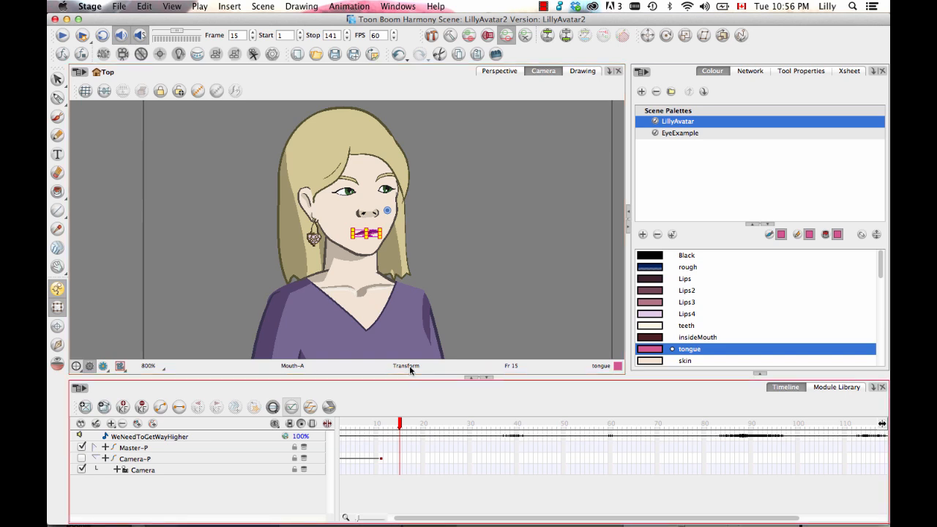
pyautogui.press('.')
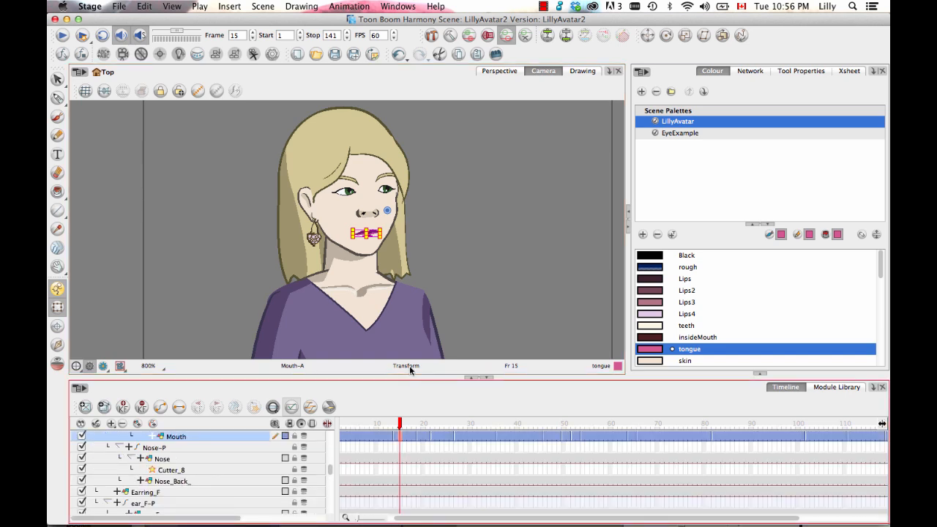
pyautogui.click(392, 438)
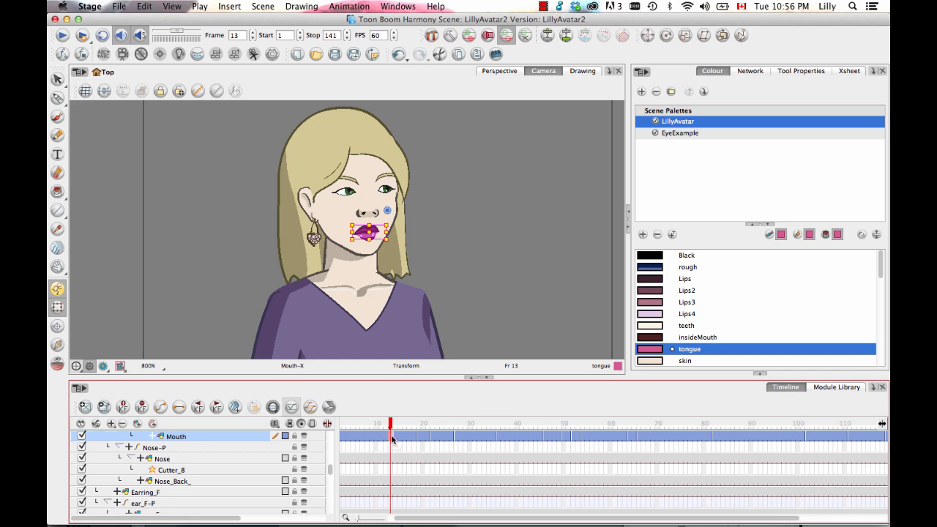
pyautogui.click(415, 439)
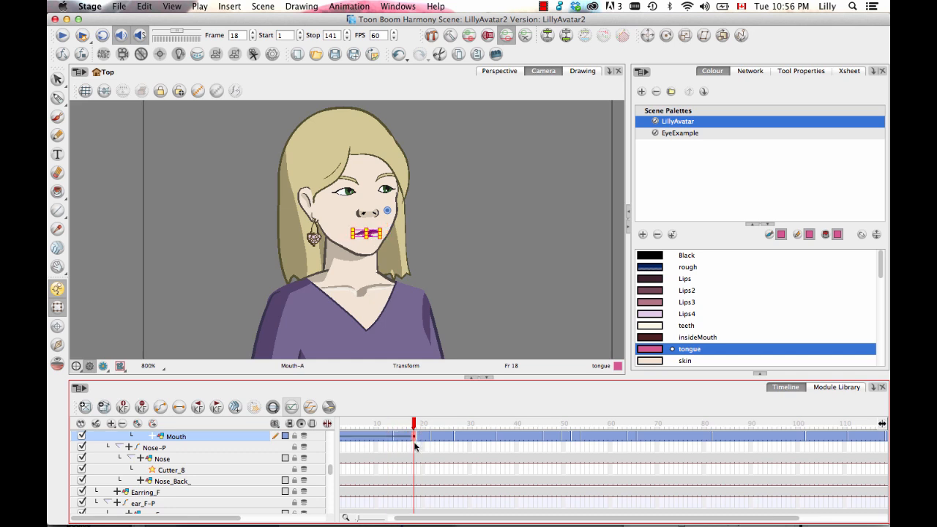
pyautogui.press('super+z')
# Reveal the drawing substitution controls and swap the mouth drawing at frame 14 to X.
pyautogui.click(398, 437)
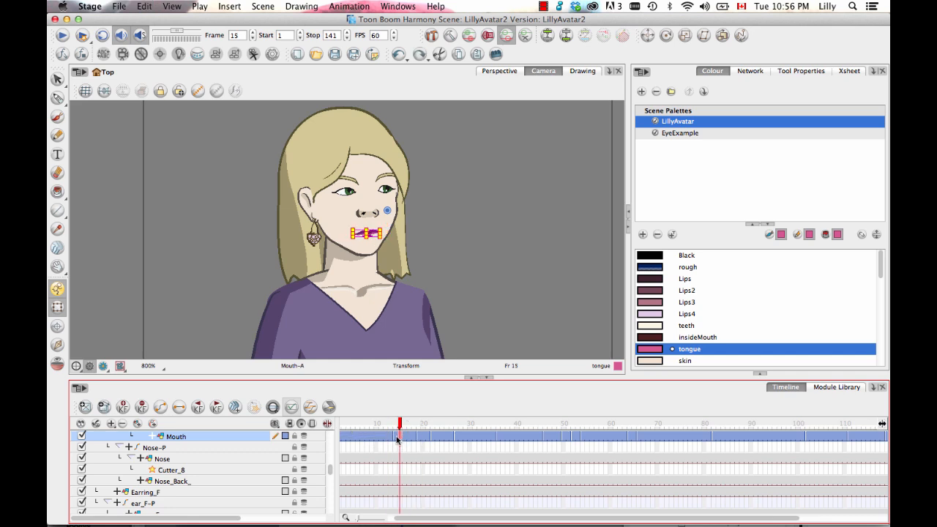
pyautogui.click(395, 437)
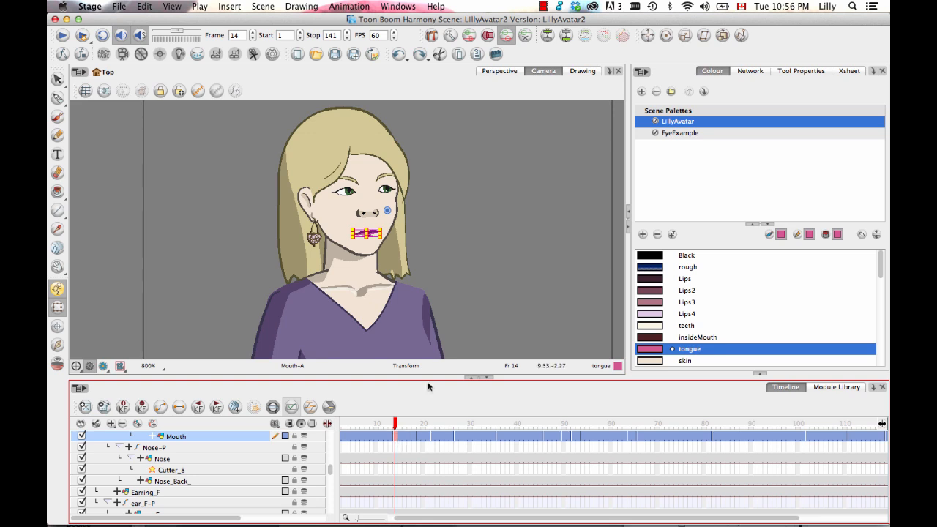
pyautogui.click(758, 225)
pyautogui.click(762, 375)
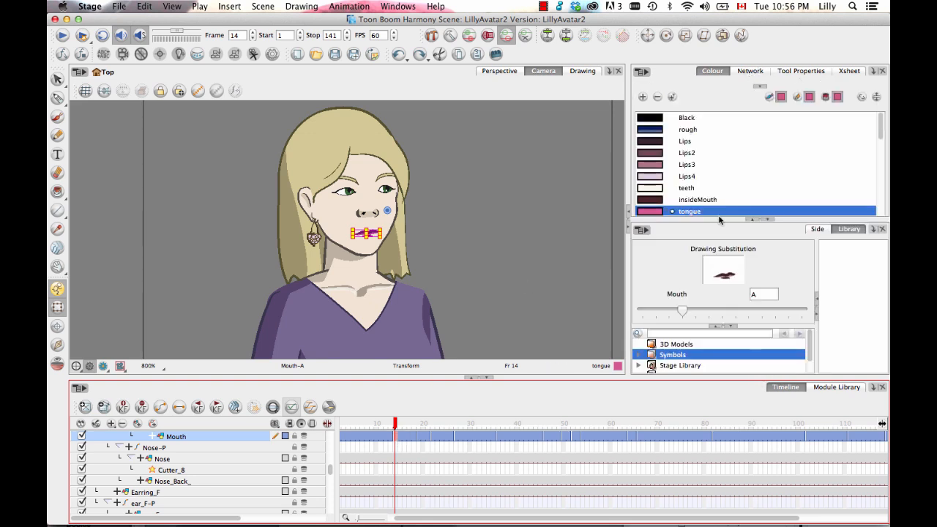
pyautogui.click(757, 220)
pyautogui.moveTo(682, 221)
pyautogui.mouseDown()
pyautogui.moveTo(669, 222)
pyautogui.moveTo(801, 218)
pyautogui.mouseUp()
pyautogui.click(473, 268)
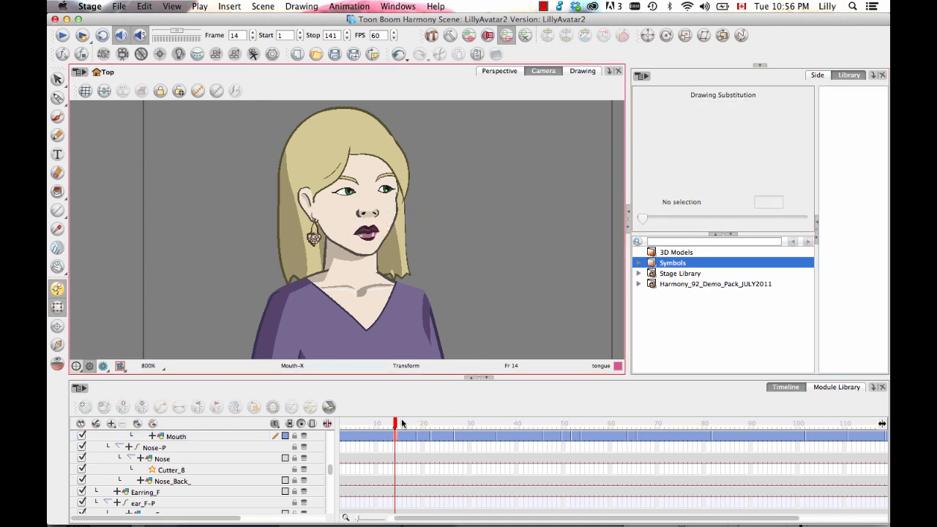
# Scrub through the early lip-sync frames, try shifting mouth drawing C at frame 22, and undo the shift.
pyautogui.moveTo(397, 427); pyautogui.dragTo(377, 428)
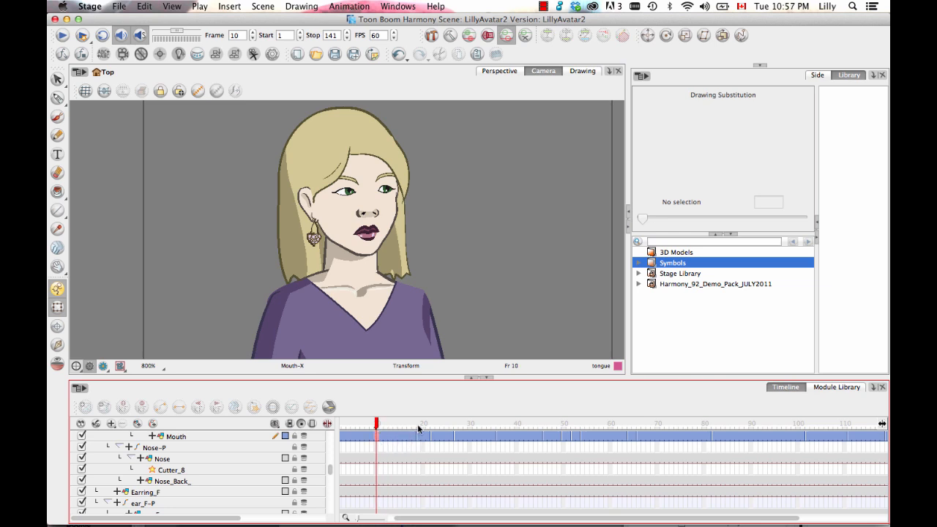
pyautogui.moveTo(377, 425)
pyautogui.mouseDown()
pyautogui.moveTo(361, 425)
pyautogui.moveTo(487, 429)
pyautogui.mouseUp()
pyautogui.click(442, 440)
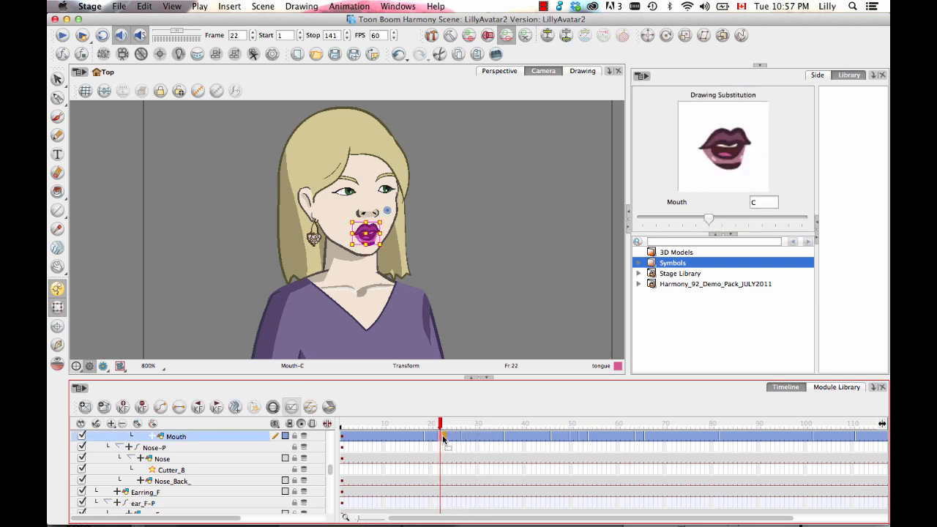
pyautogui.click(449, 440)
pyautogui.press('super+z')
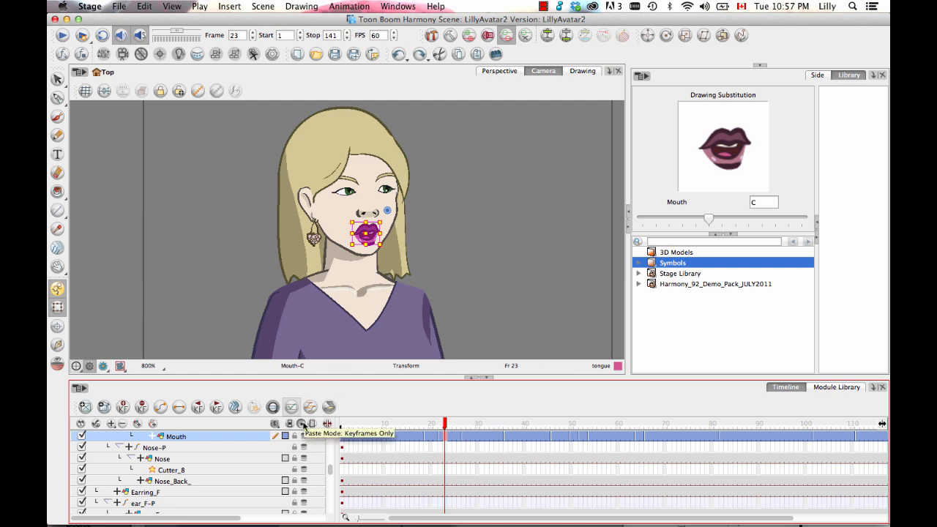
# Change the timeline's paste mode and move mouth drawing B to frame 33 on the Mouth layer.
pyautogui.click(311, 424)
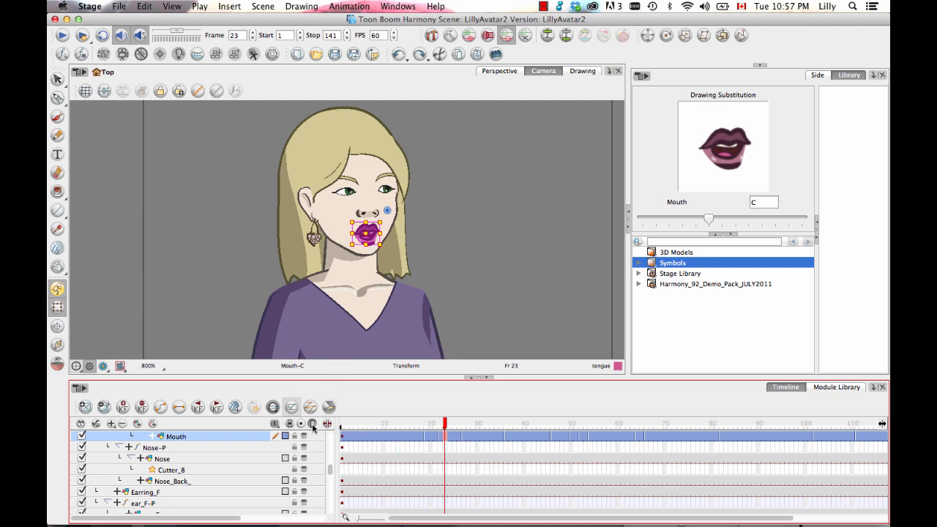
pyautogui.click(440, 438)
pyautogui.click(445, 440)
pyautogui.click(426, 440)
pyautogui.moveTo(427, 437)
pyautogui.mouseDown()
pyautogui.moveTo(437, 442)
pyautogui.moveTo(437, 424)
pyautogui.moveTo(505, 432)
pyautogui.moveTo(492, 433)
pyautogui.mouseUp()
pyautogui.click(434, 439)
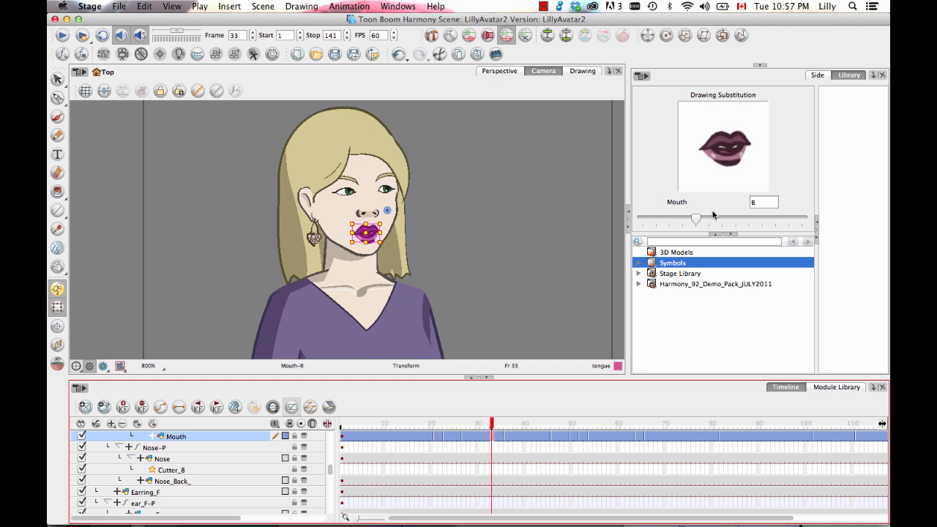
# Try mouth drawing G at frame 33 and restore drawing B.
pyautogui.moveTo(701, 223)
pyautogui.mouseDown()
pyautogui.moveTo(805, 216)
pyautogui.moveTo(684, 223)
pyautogui.moveTo(793, 221)
pyautogui.moveTo(779, 226)
pyautogui.mouseUp()
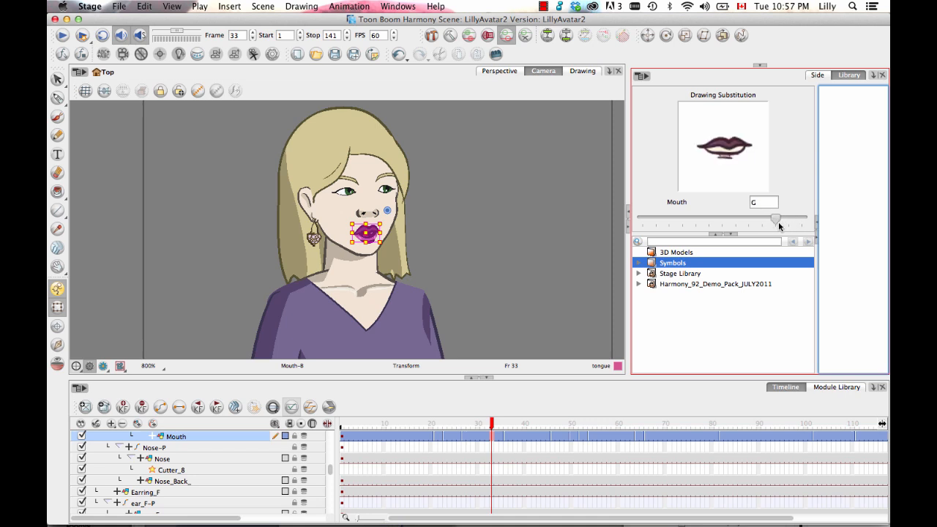
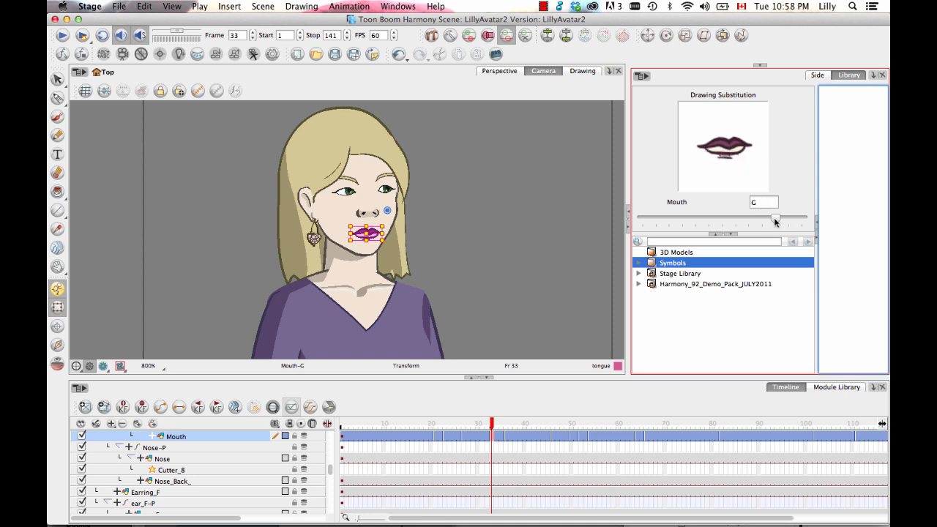
pyautogui.moveTo(774, 218)
pyautogui.mouseDown()
pyautogui.moveTo(791, 218)
pyautogui.moveTo(683, 220)
pyautogui.moveTo(693, 222)
pyautogui.mouseUp()
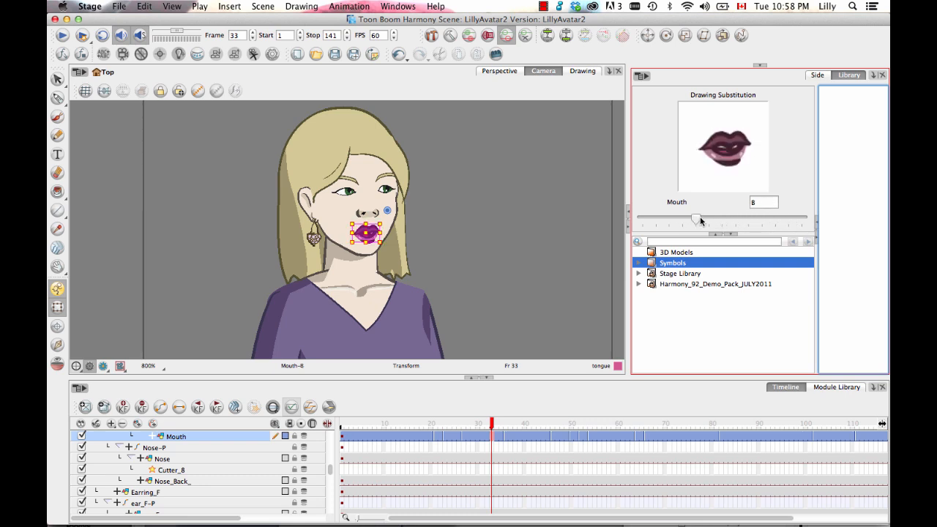
# Try an empty mouth drawing at frame 33, undo it, and duplicate mouth drawing B there instead.
pyautogui.click(493, 439)
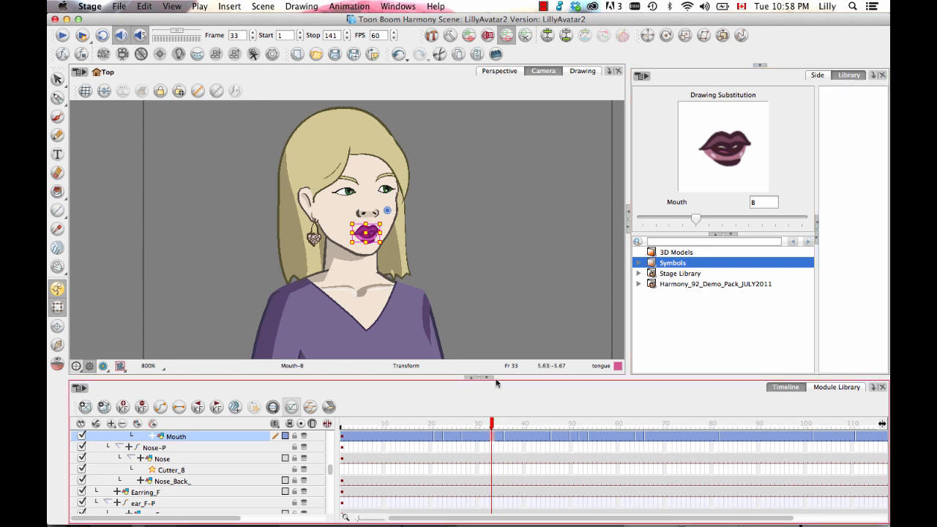
pyautogui.click(88, 409)
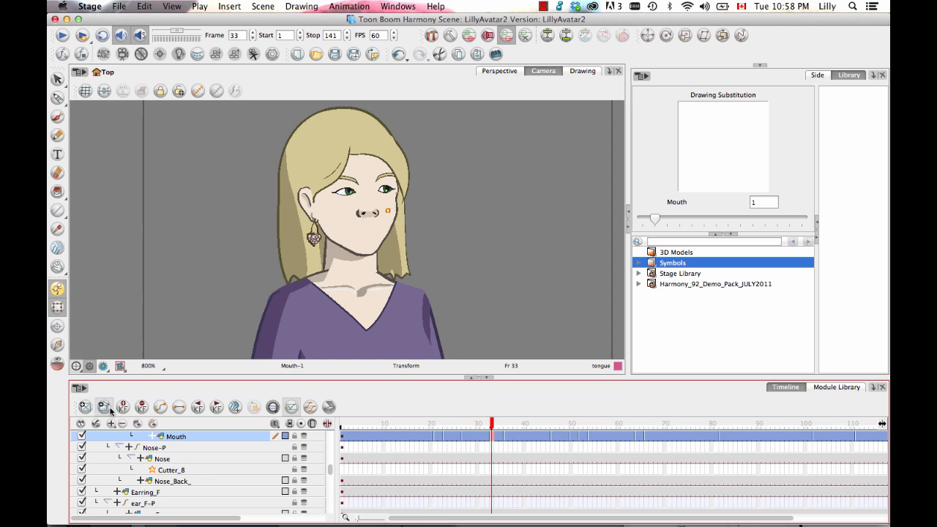
pyautogui.press('super+v')
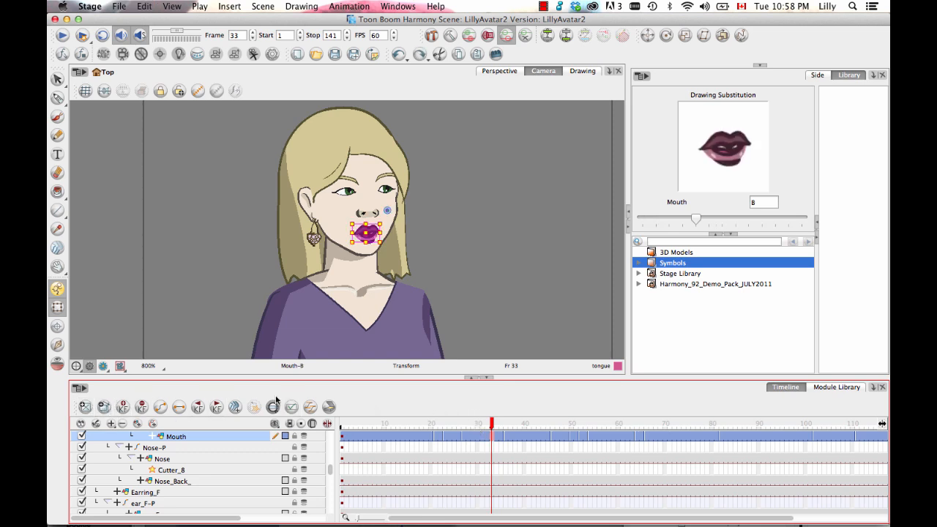
pyautogui.click(105, 409)
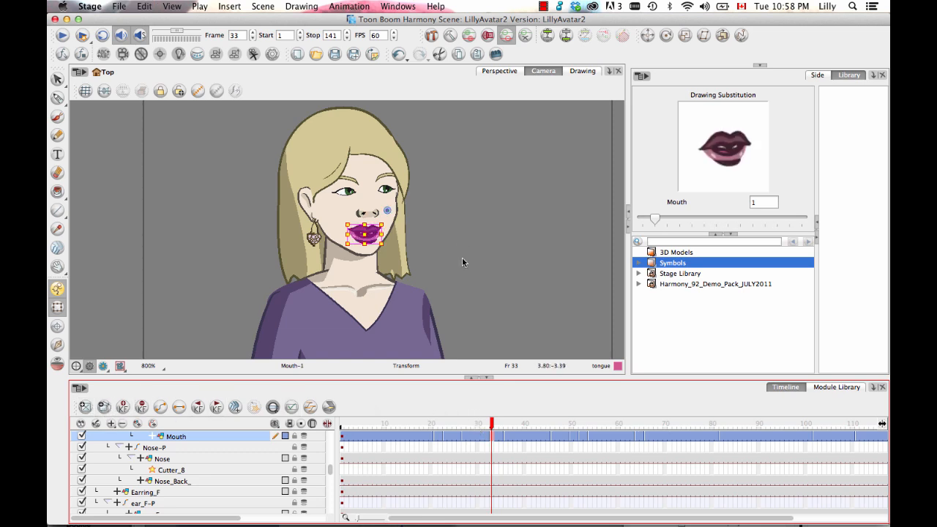
# Disable the Deformation-Mouth layer and select the duplicated drawing at frame 33 on the Mouth layer.
pyautogui.press('space')
pyautogui.moveTo(438, 259); pyautogui.dragTo(451, 247)
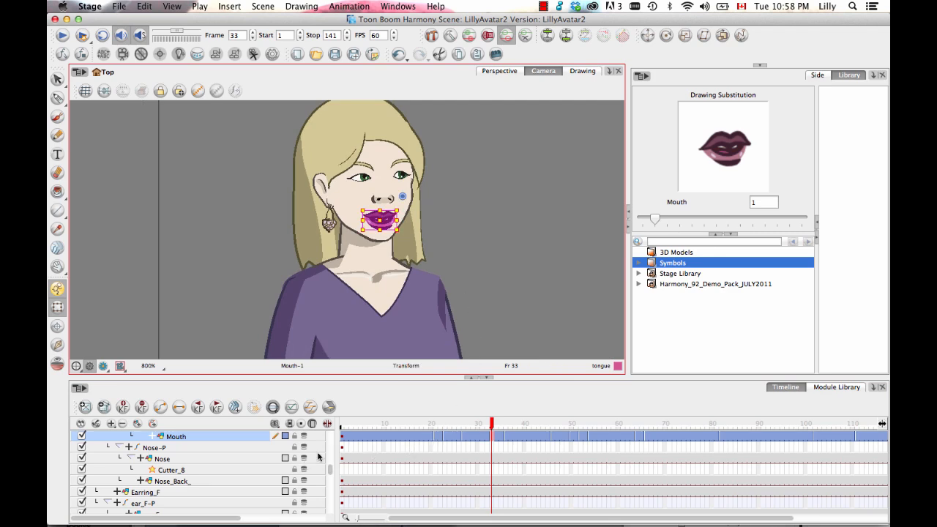
pyautogui.moveTo(330, 472)
pyautogui.mouseDown()
pyautogui.moveTo(329, 452)
pyautogui.moveTo(330, 471)
pyautogui.mouseUp()
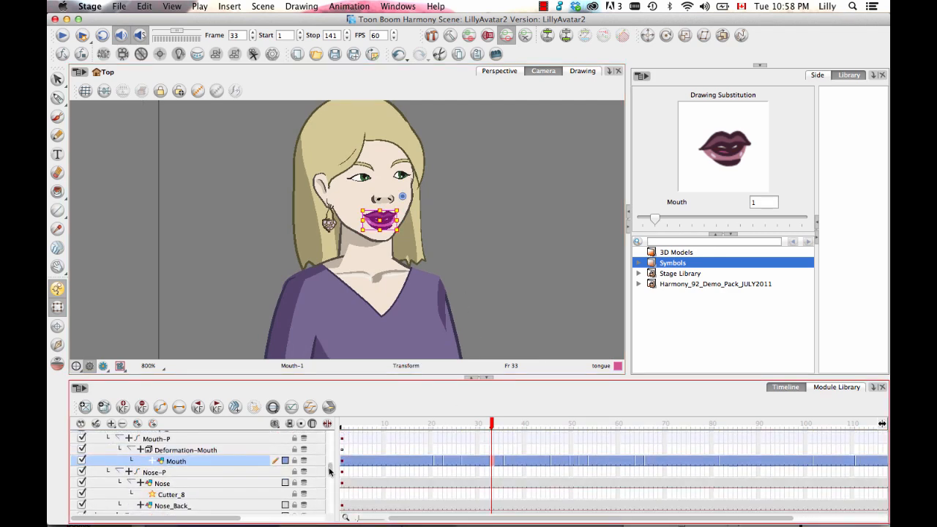
pyautogui.click(256, 449)
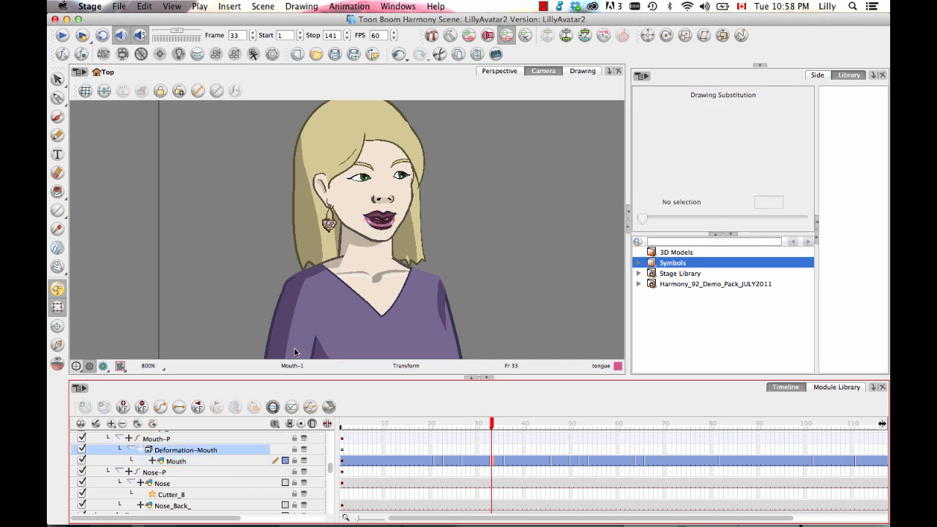
pyautogui.click(81, 450)
pyautogui.click(490, 467)
pyautogui.scroll(5, 439, 259)
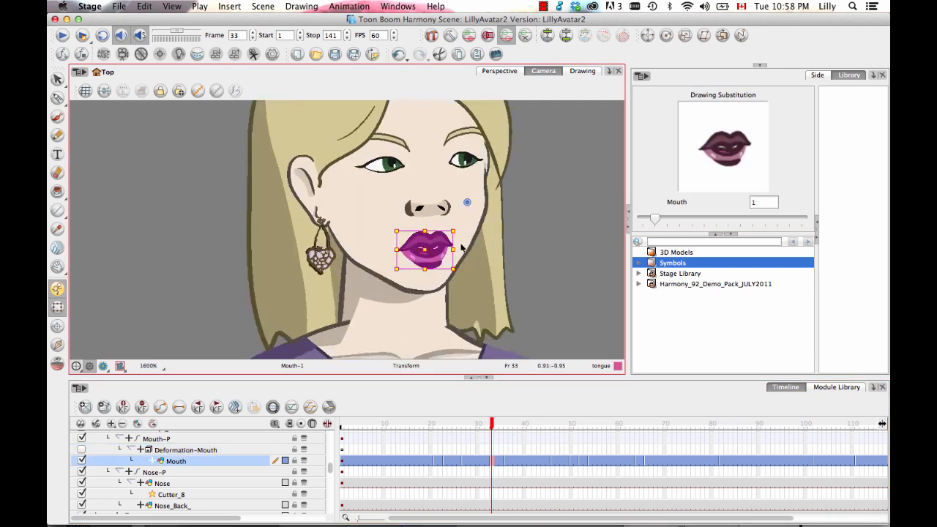
pyautogui.moveTo(516, 301); pyautogui.dragTo(369, 250)
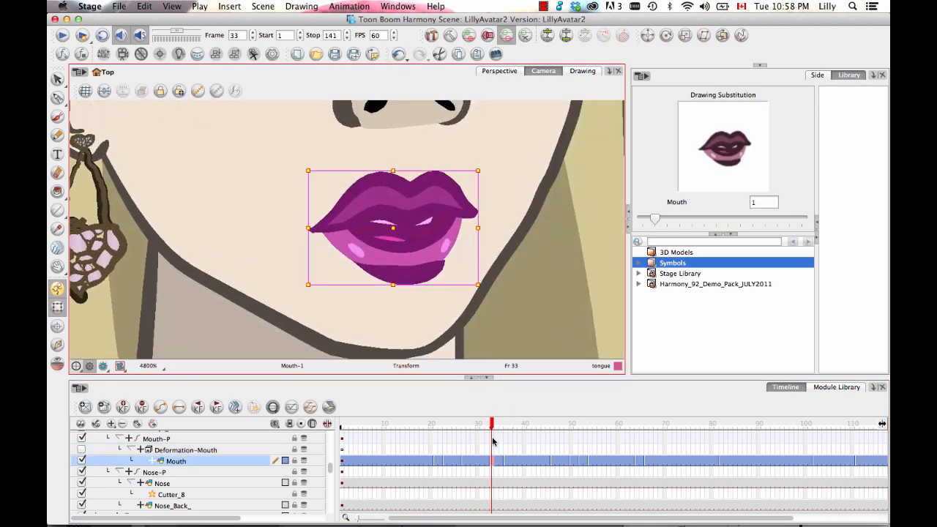
# Isolate the duplicated frame 33 mouth in the Drawing view and delete its dark inside-mouth fills, tongue and lower inner line pieces.
pyautogui.click(487, 466)
pyautogui.click(494, 464)
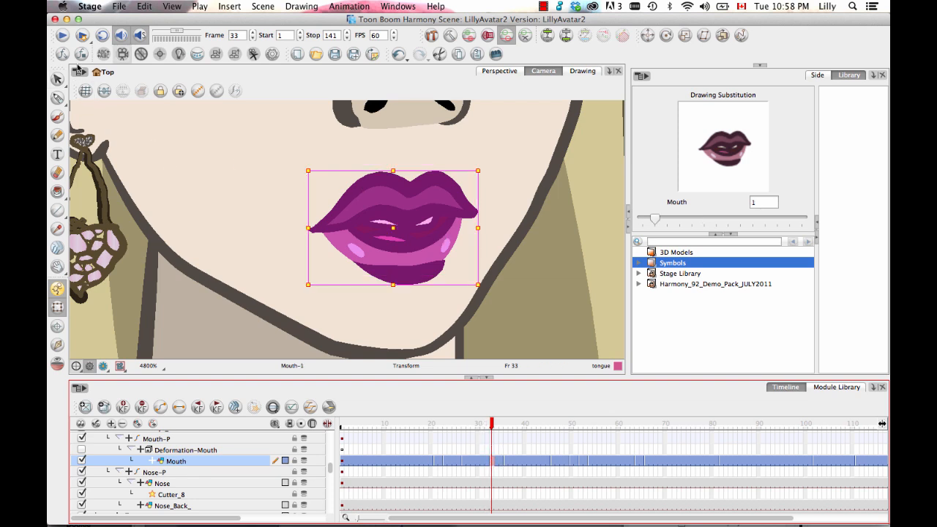
pyautogui.click(588, 72)
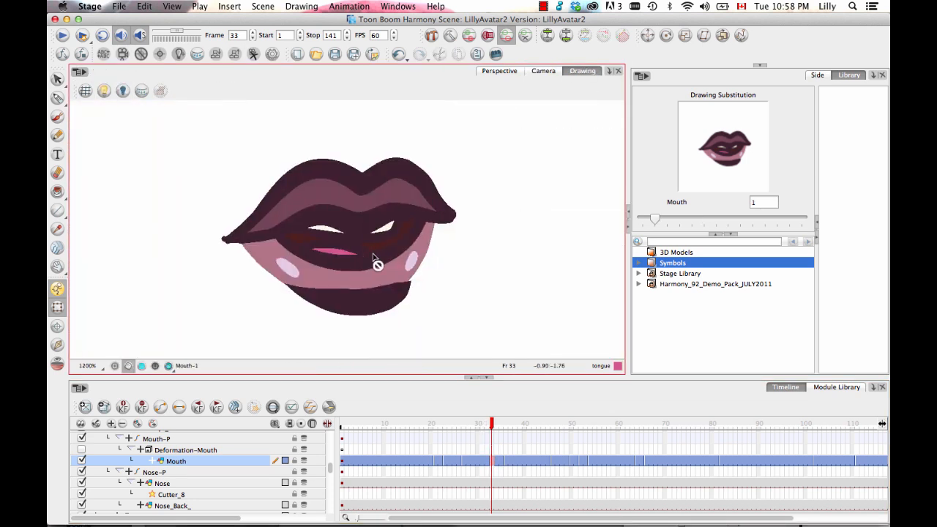
pyautogui.click(57, 79)
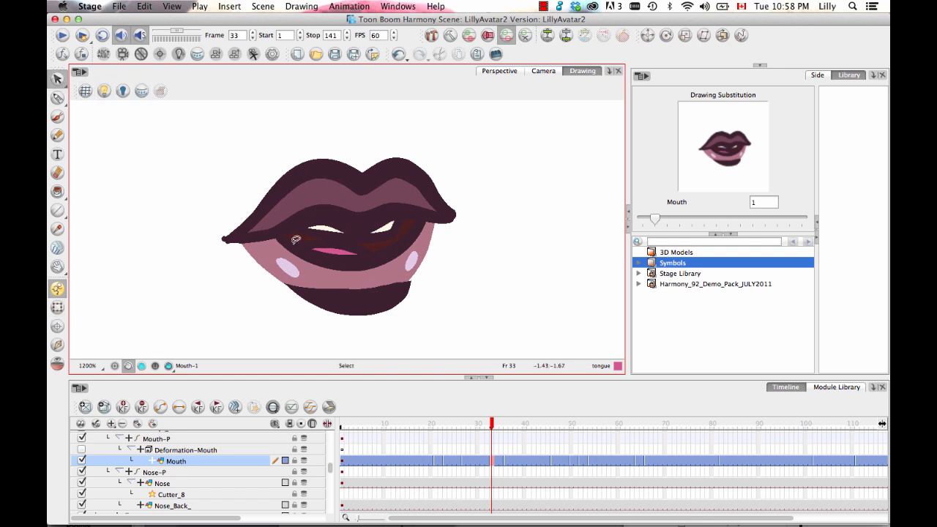
pyautogui.click(306, 238)
pyautogui.press('Delete')
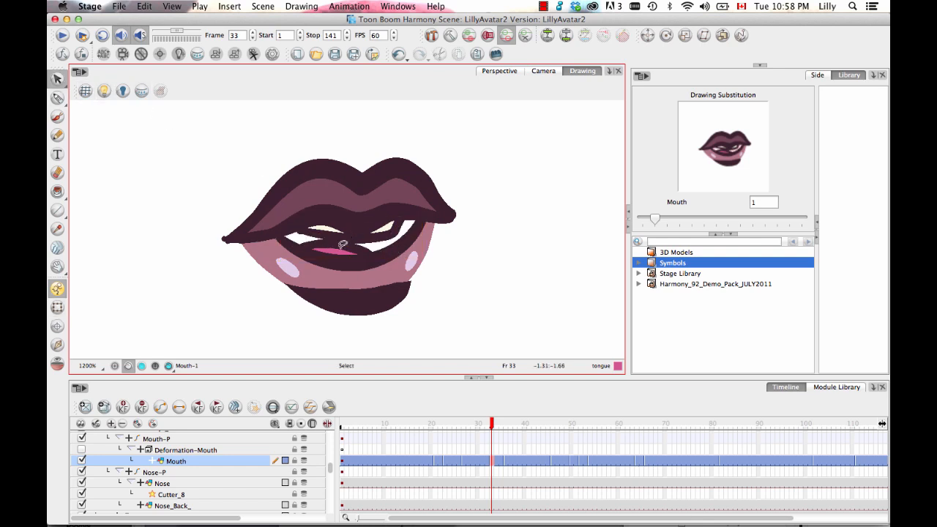
pyautogui.click(345, 251)
pyautogui.press('Delete')
pyautogui.click(348, 246)
pyautogui.press('Delete')
pyautogui.click(319, 247)
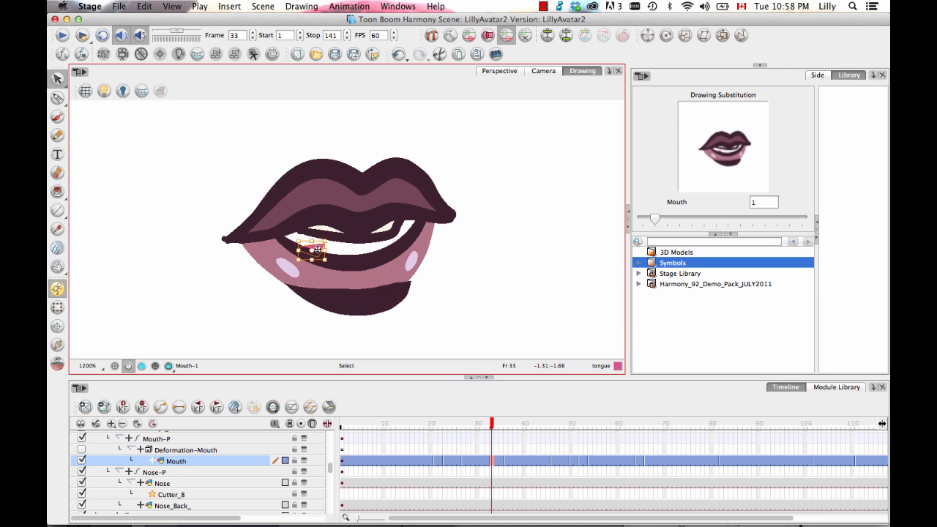
pyautogui.press('Delete')
# Delete the remaining inner line and both teeth fills, leaving the mouth opening empty between the lips.
pyautogui.click(357, 228)
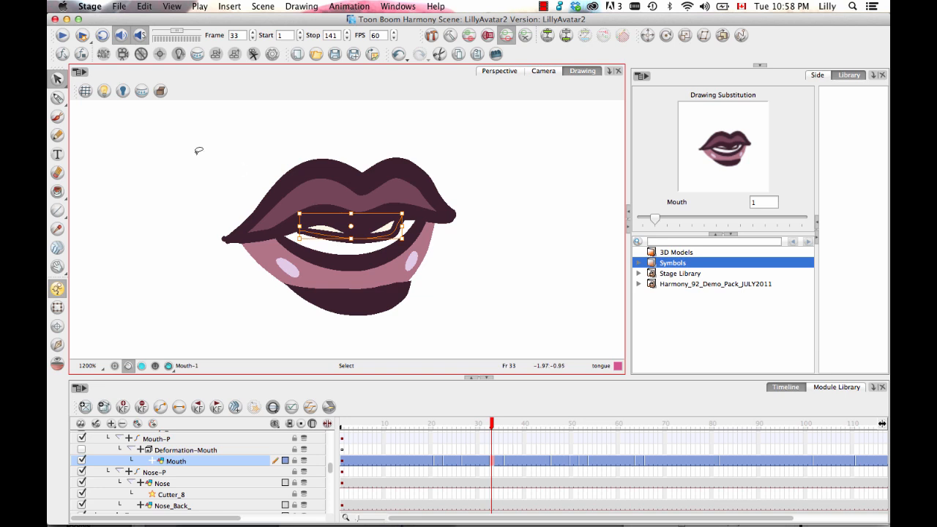
pyautogui.press('Delete')
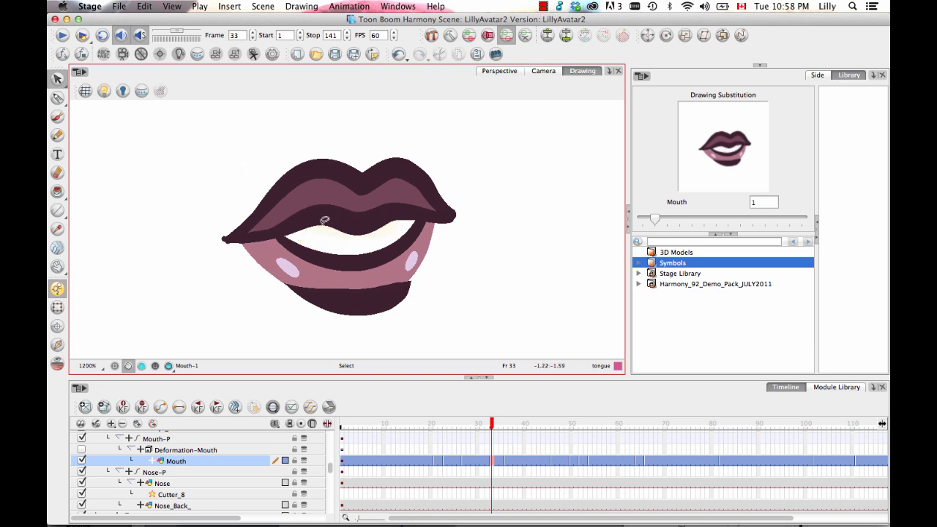
pyautogui.click(310, 223)
pyautogui.press('Delete')
pyautogui.click(391, 231)
pyautogui.press('Delete')
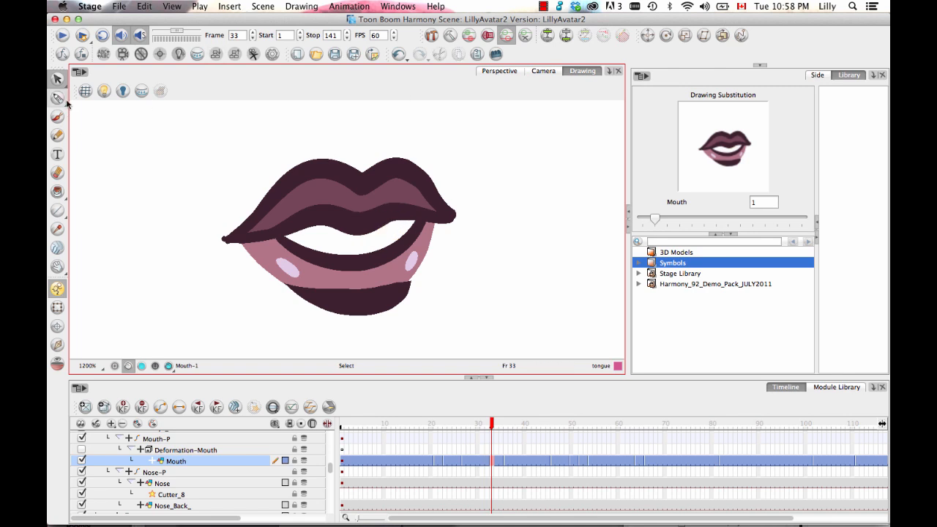
# Raise the lower lip's contour points with the Contour Editor to make the mouth opening narrower.
pyautogui.moveTo(65, 101)
pyautogui.mouseDown()
pyautogui.moveTo(77, 107)
pyautogui.moveTo(80, 94)
pyautogui.mouseUp()
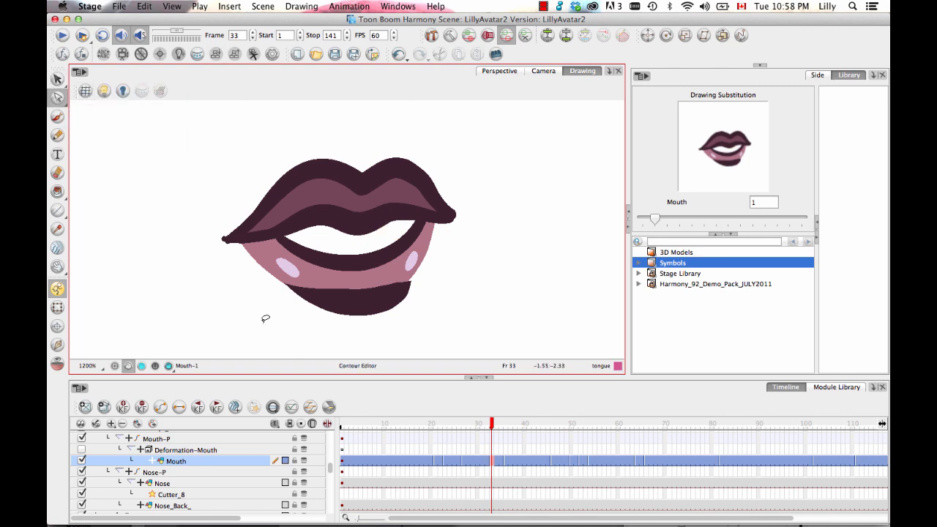
pyautogui.moveTo(266, 318)
pyautogui.mouseDown()
pyautogui.moveTo(436, 235)
pyautogui.moveTo(249, 249)
pyautogui.mouseUp()
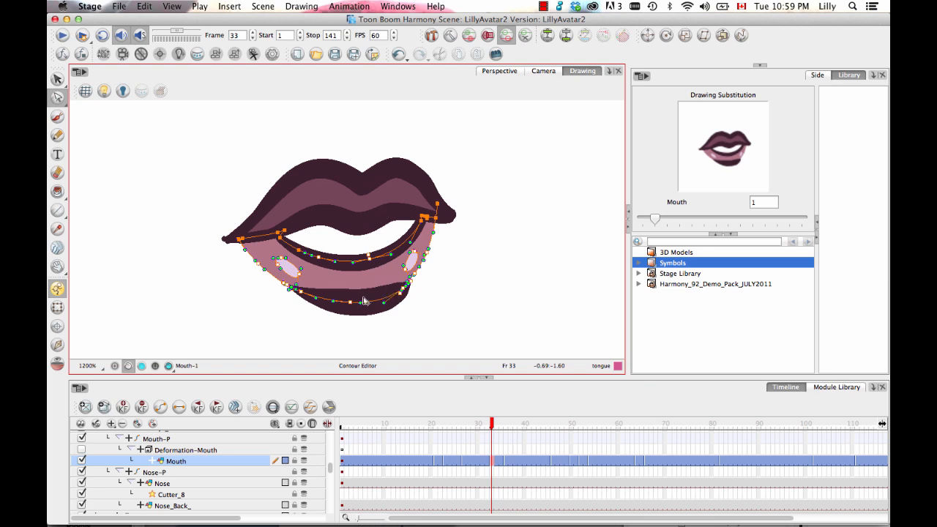
pyautogui.moveTo(350, 307); pyautogui.dragTo(347, 294)
pyautogui.click(461, 291)
pyautogui.moveTo(415, 273); pyautogui.dragTo(456, 283)
# Smooth the lower lip's inner and outer contours near the left mouth corner and adjust the inner edge's middle point.
pyautogui.press('2')
pyautogui.press('2')
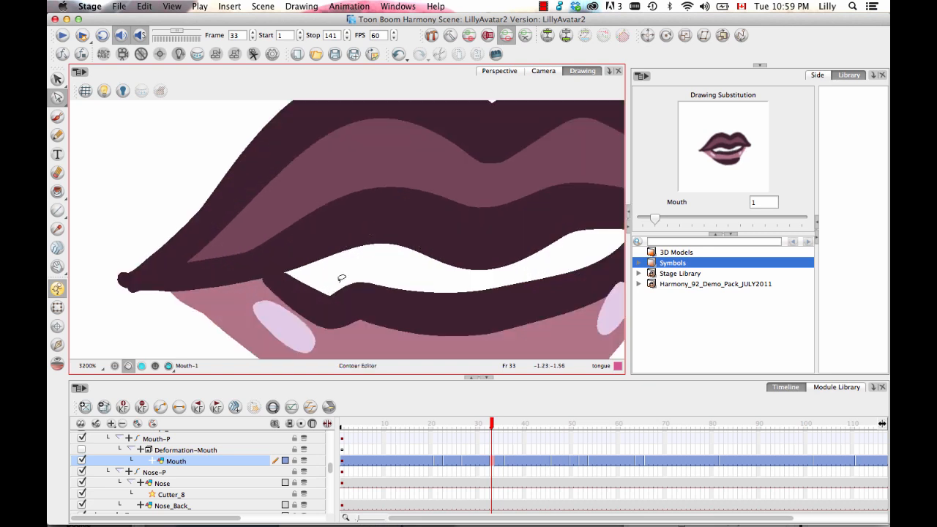
pyautogui.moveTo(247, 334); pyautogui.dragTo(280, 223)
pyautogui.click(365, 194)
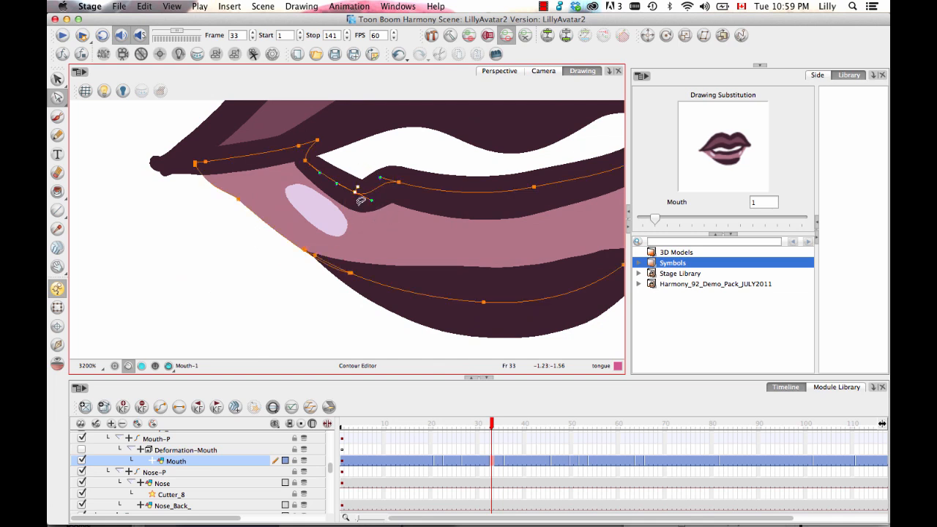
pyautogui.moveTo(197, 269); pyautogui.dragTo(196, 271)
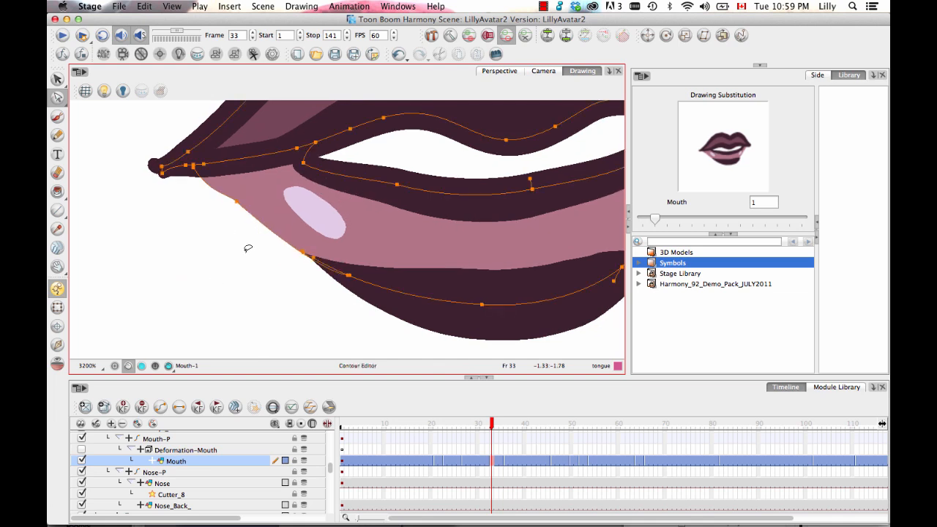
pyautogui.click(236, 203)
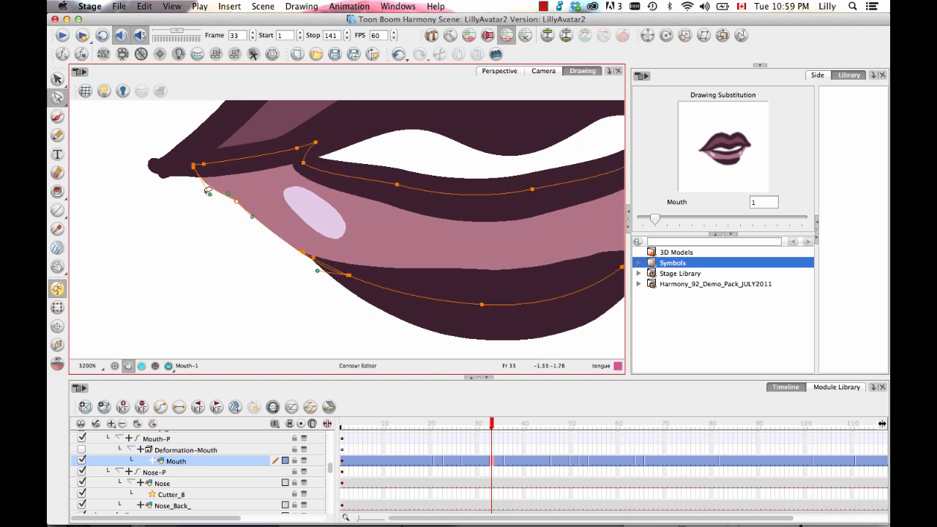
pyautogui.click(207, 202)
pyautogui.press('1')
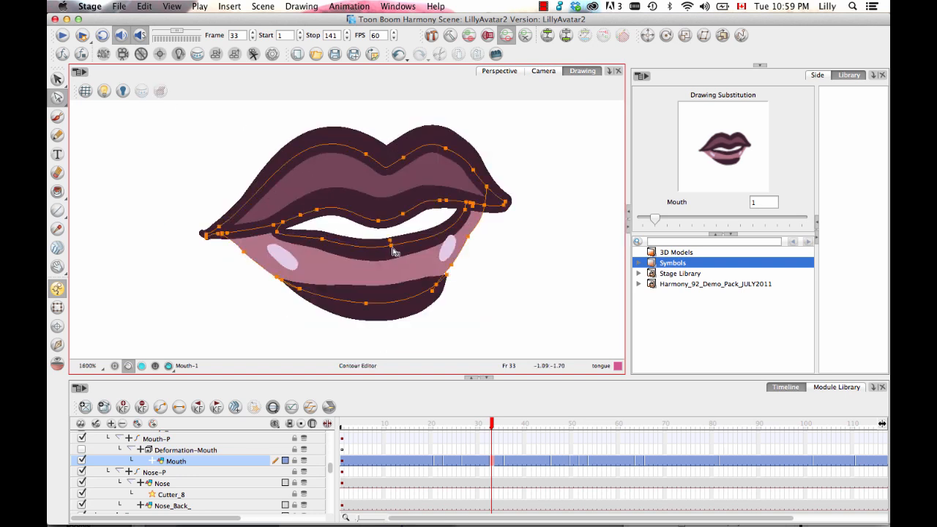
pyautogui.click(389, 242)
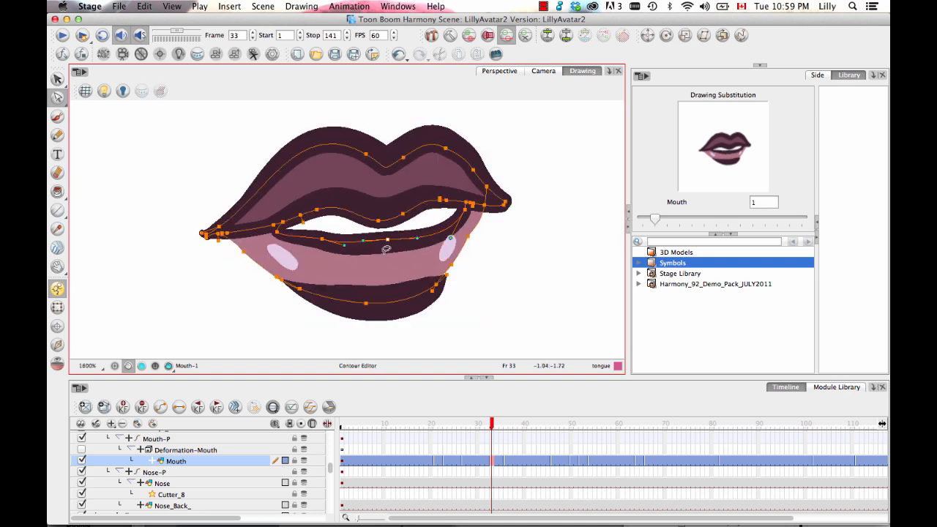
# Fill the empty mouth opening with the teeth colour using the Paint tool.
pyautogui.click(58, 192)
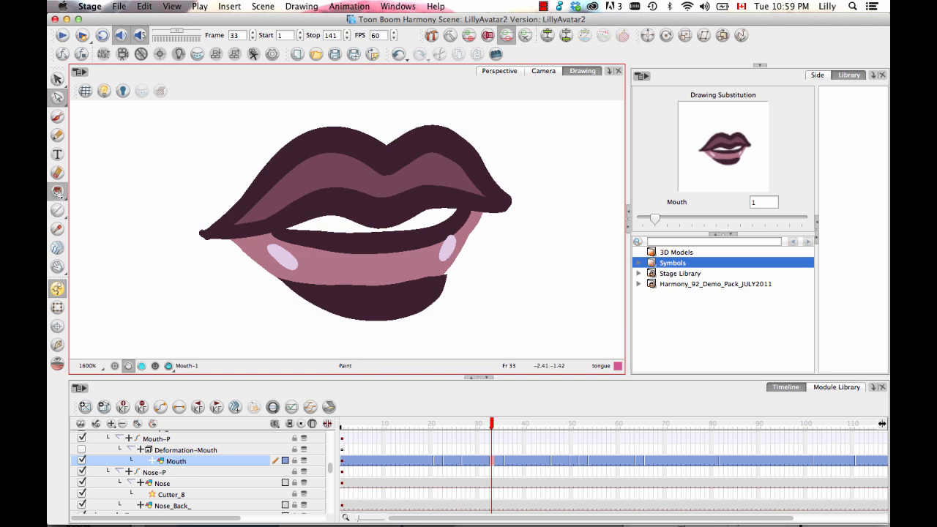
pyautogui.click(758, 65)
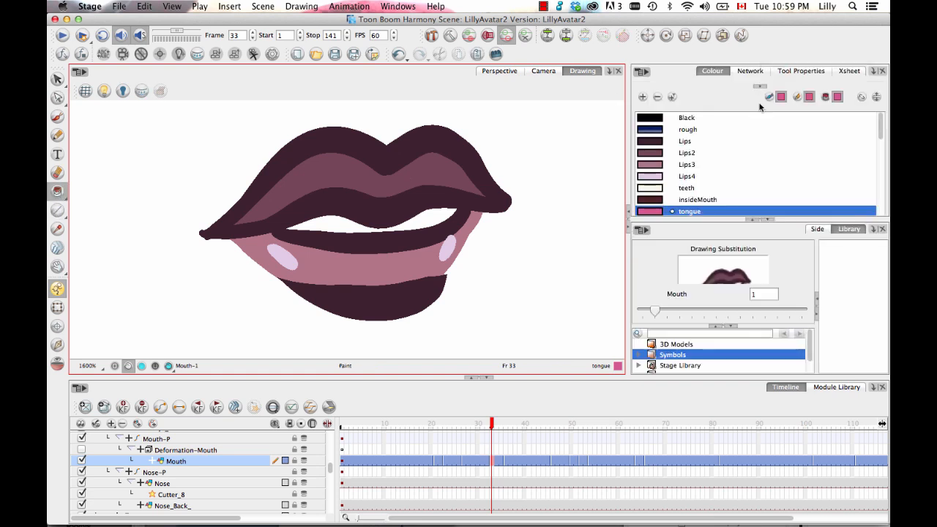
pyautogui.click(651, 189)
pyautogui.click(434, 211)
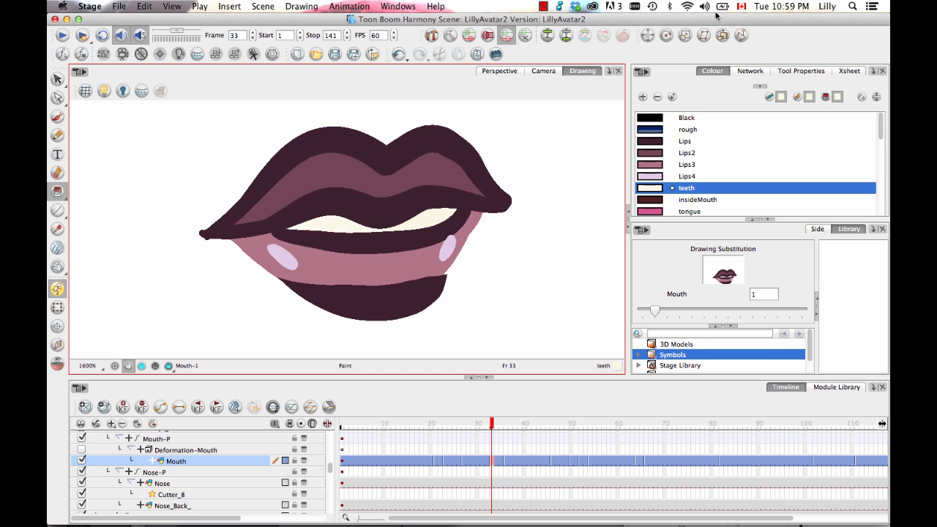
# Rename the Mouth drawing exposed at frame 33 to Extra_N in the Xsheet.
pyautogui.click(848, 71)
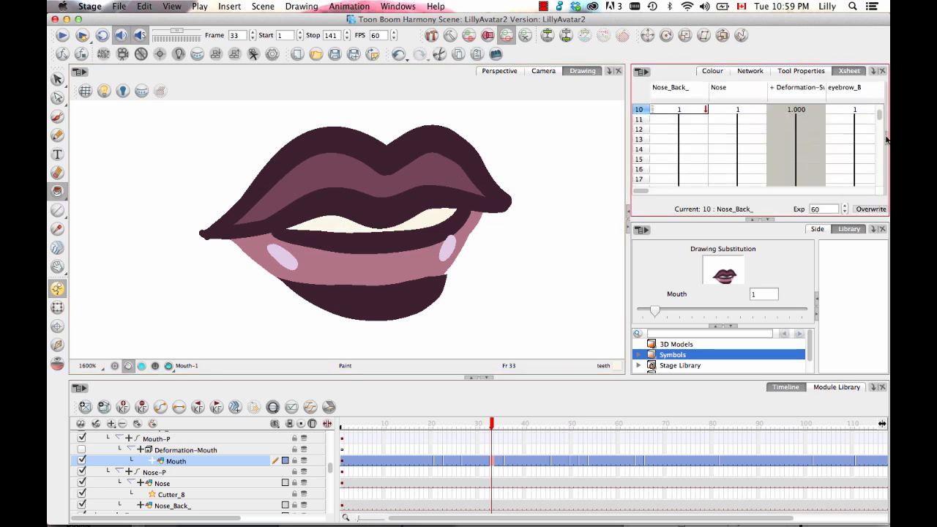
pyautogui.scroll(-4, 883, 117)
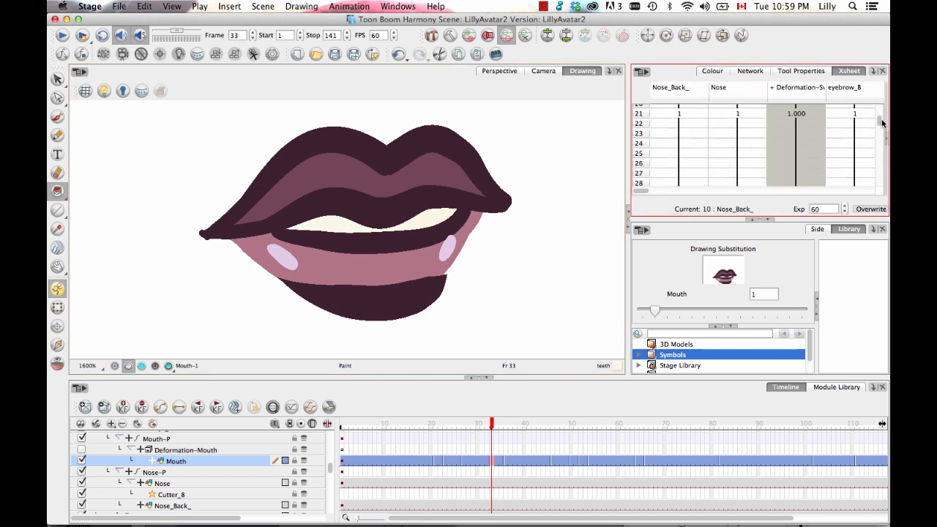
pyautogui.click(487, 461)
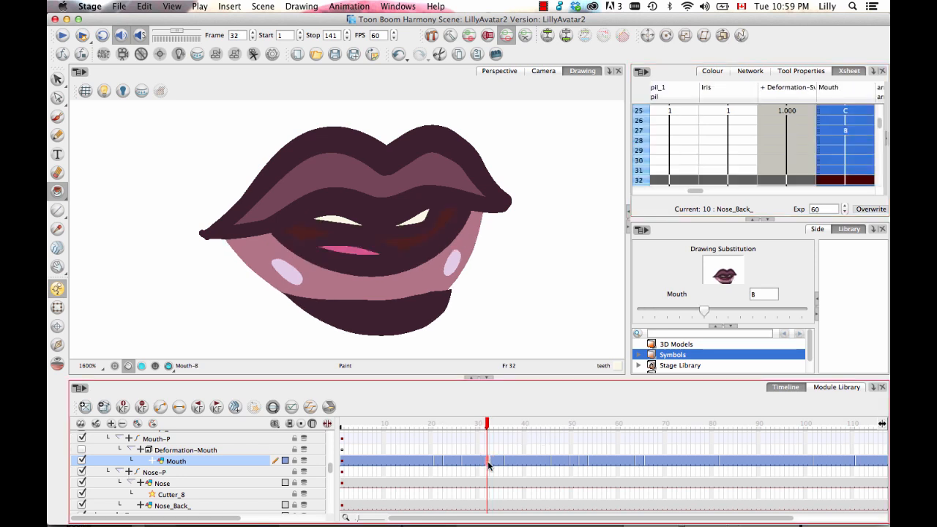
pyautogui.click(492, 462)
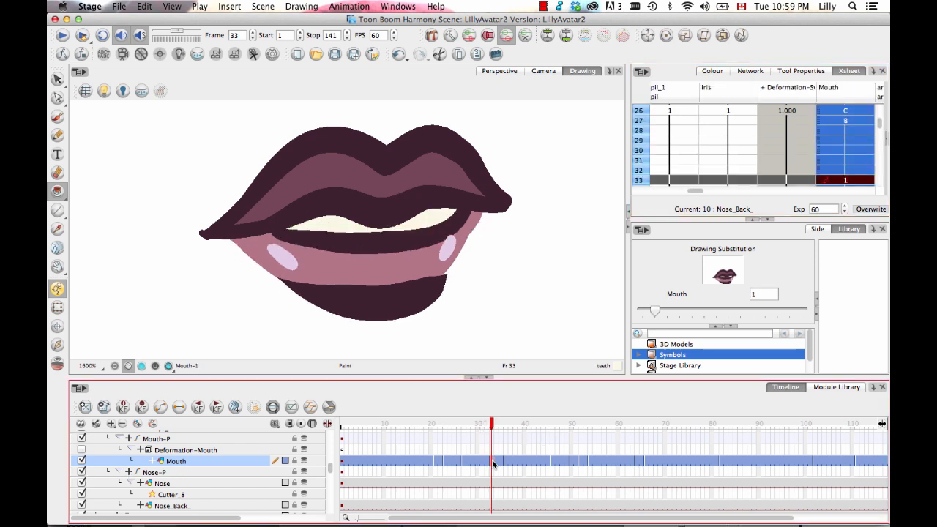
pyautogui.click(857, 182)
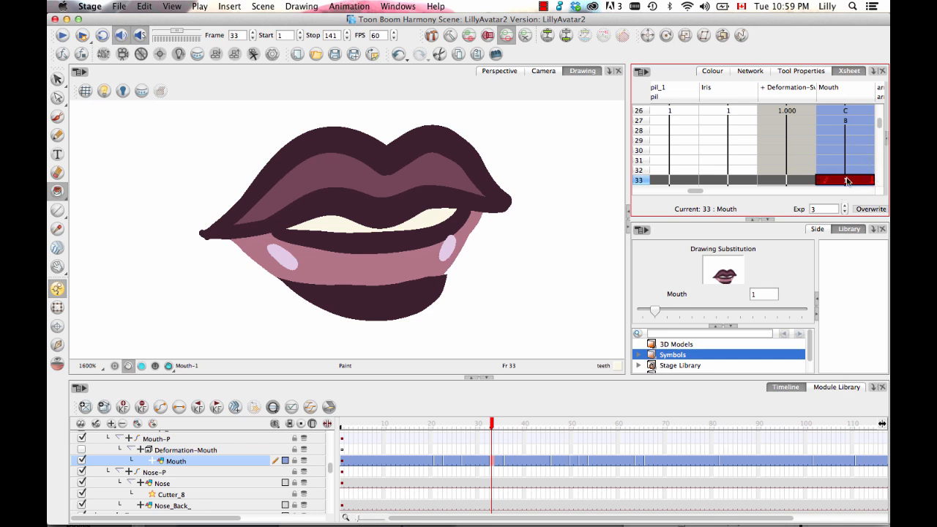
pyautogui.rightClick(848, 181)
pyautogui.moveTo(752, 330)
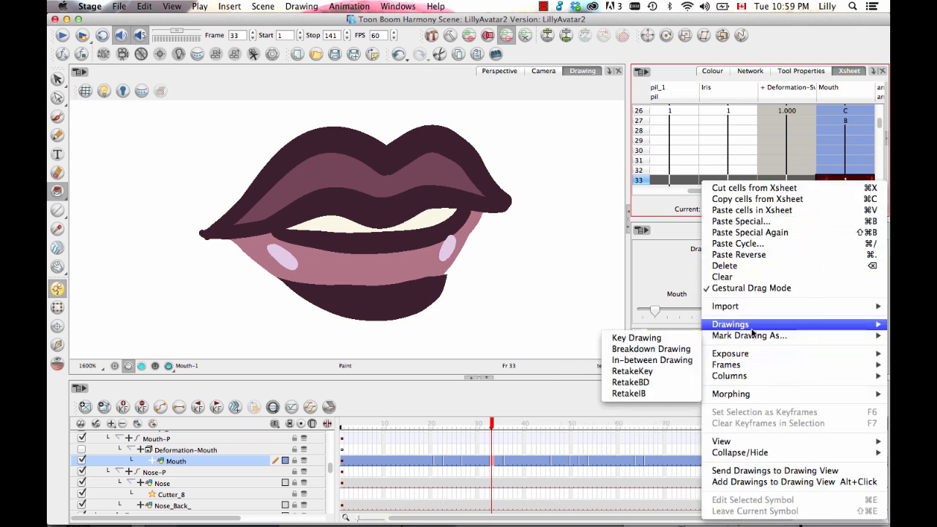
pyautogui.click(631, 367)
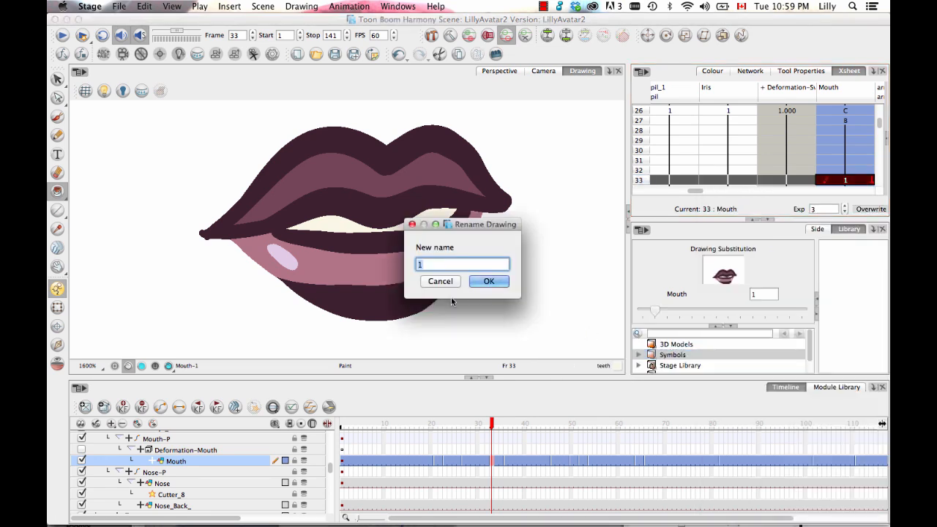
pyautogui.write('Extra_N')
pyautogui.press('Return')
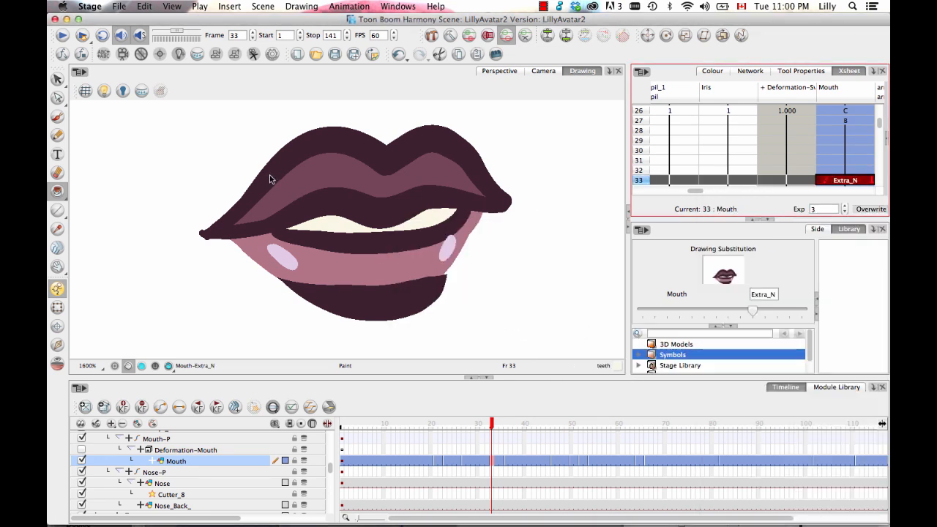
# Return to the Camera view with the whole head in view, deselect the mouth and play the lip-sync from frame 6.
pyautogui.click(542, 71)
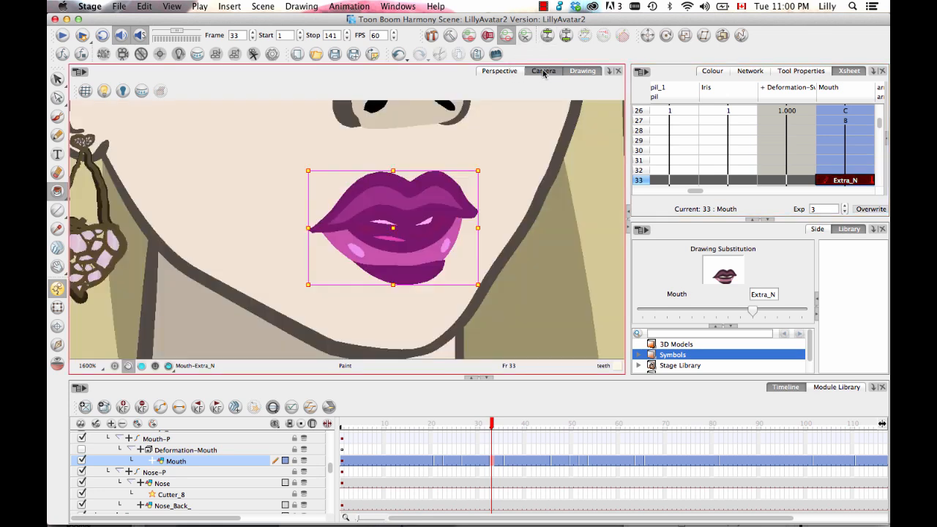
pyautogui.press('1')
pyautogui.press('1')
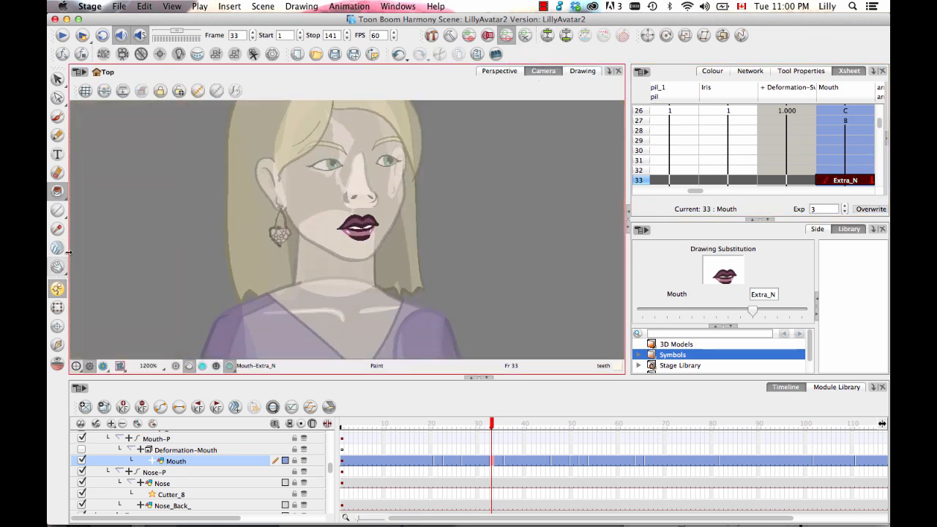
pyautogui.click(57, 308)
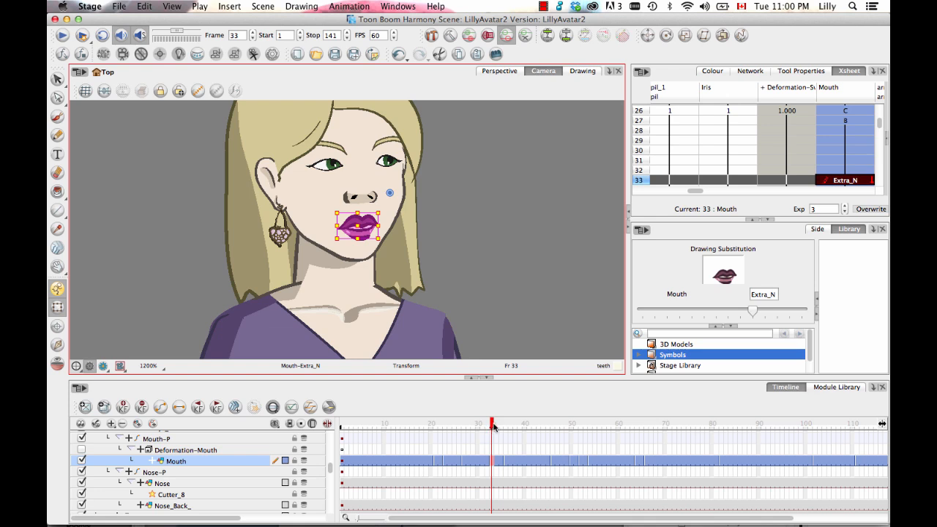
pyautogui.moveTo(491, 431)
pyautogui.mouseDown()
pyautogui.moveTo(607, 441)
pyautogui.moveTo(364, 440)
pyautogui.mouseUp()
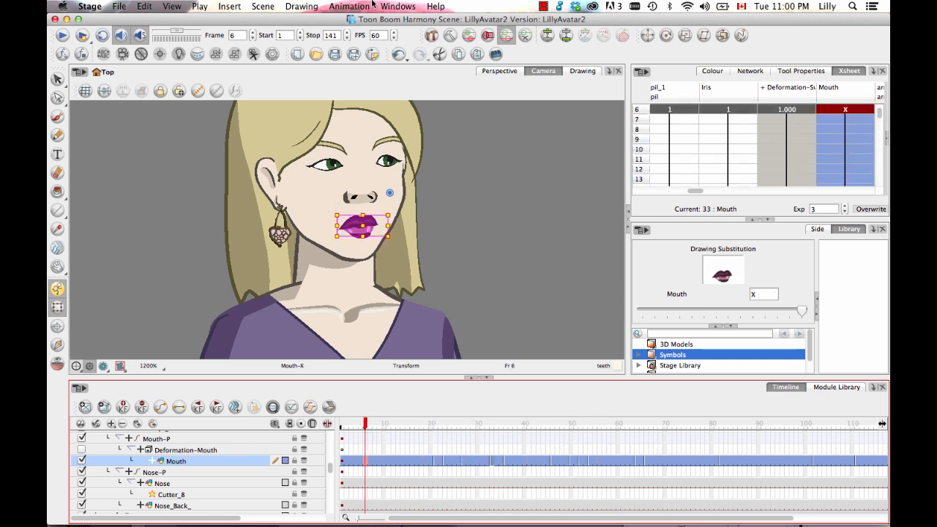
pyautogui.click(61, 37)
pyautogui.click(529, 258)
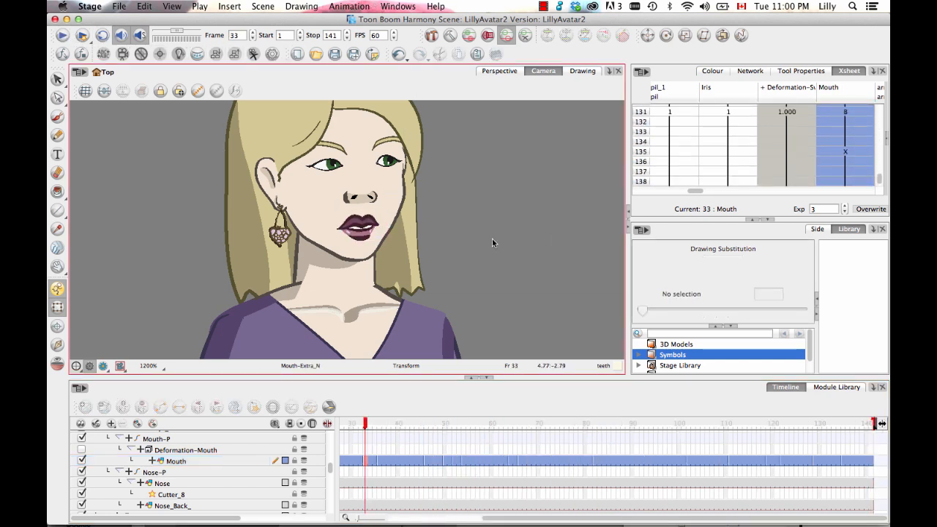
# Rewind to frame 1 and replay the whole lip-sync animation.
pyautogui.moveTo(512, 520); pyautogui.dragTo(416, 521)
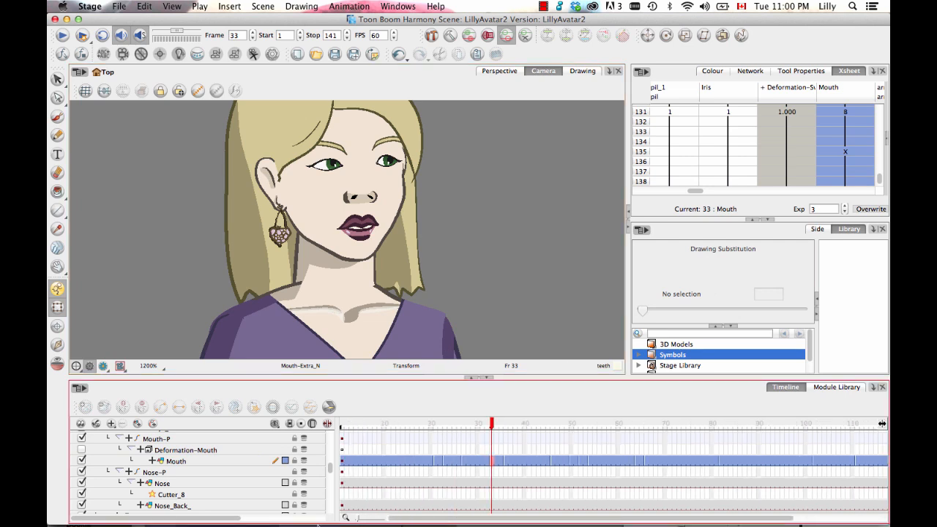
pyautogui.moveTo(408, 425); pyautogui.dragTo(296, 410)
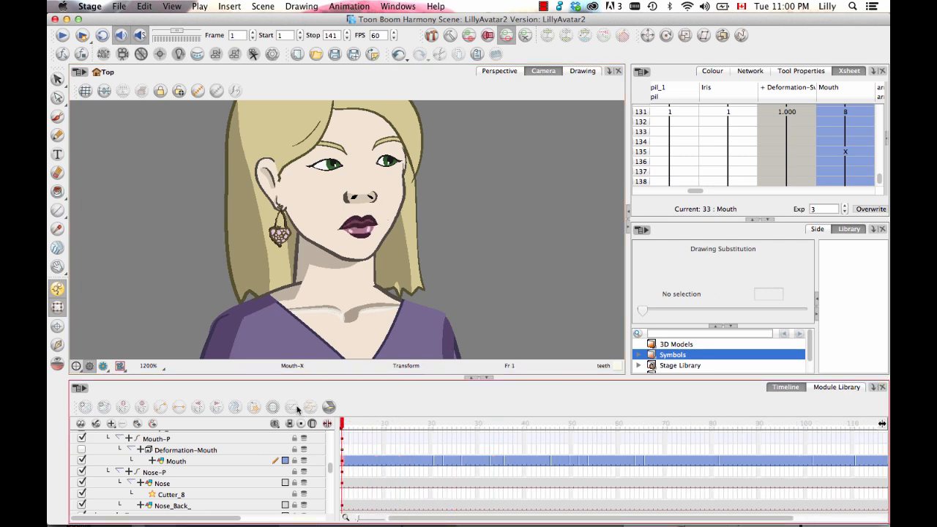
pyautogui.click(63, 37)
pyautogui.click(62, 37)
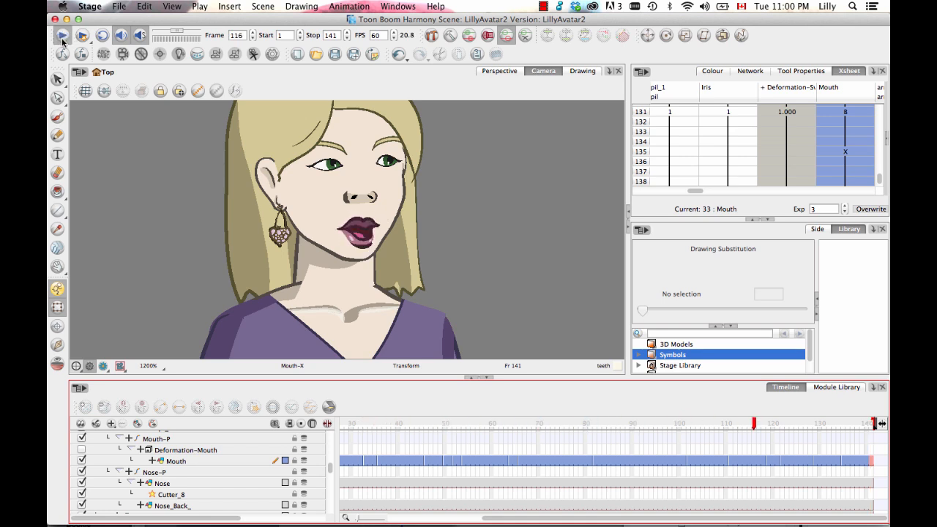
# Replay the lip-sync and substitute drawing B for the mouth exposed at frame 43 of the Mouth layer.
pyautogui.click(62, 37)
pyautogui.click(63, 38)
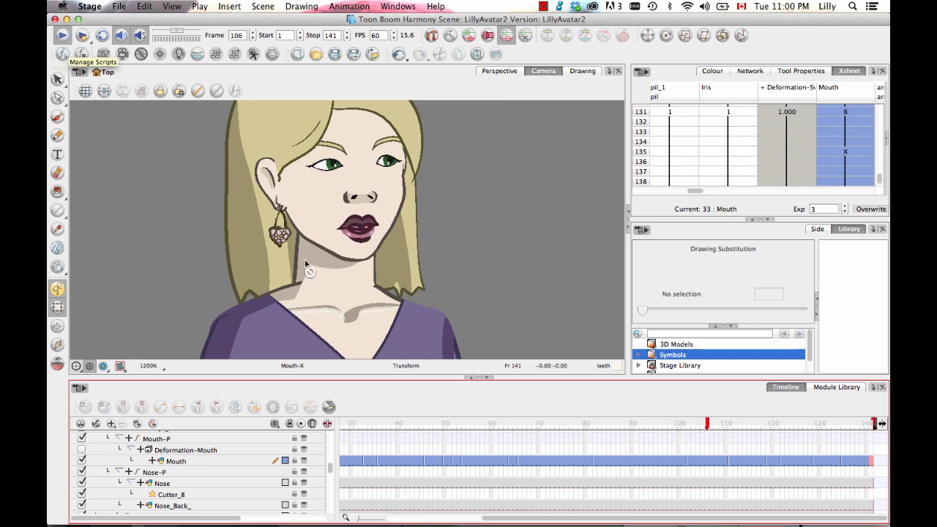
pyautogui.moveTo(520, 522); pyautogui.dragTo(396, 522)
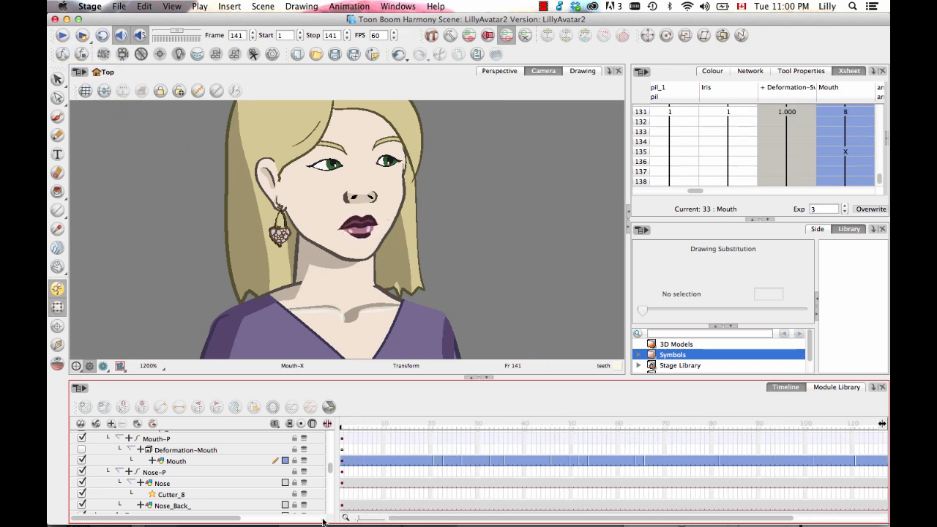
pyautogui.moveTo(425, 423)
pyautogui.mouseDown()
pyautogui.moveTo(551, 446)
pyautogui.moveTo(526, 448)
pyautogui.moveTo(539, 450)
pyautogui.mouseUp()
pyautogui.click(539, 463)
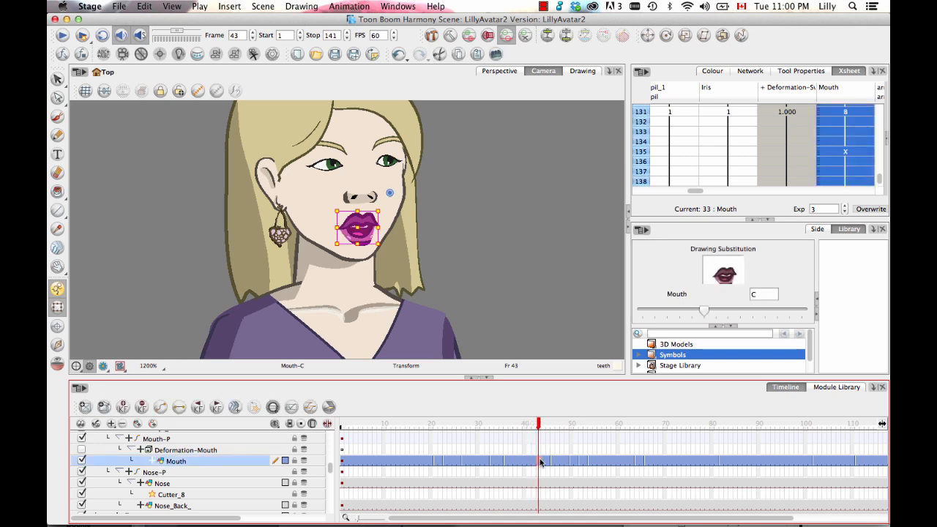
pyautogui.moveTo(705, 313)
pyautogui.mouseDown()
pyautogui.moveTo(691, 313)
pyautogui.moveTo(760, 310)
pyautogui.moveTo(695, 312)
pyautogui.mouseUp()
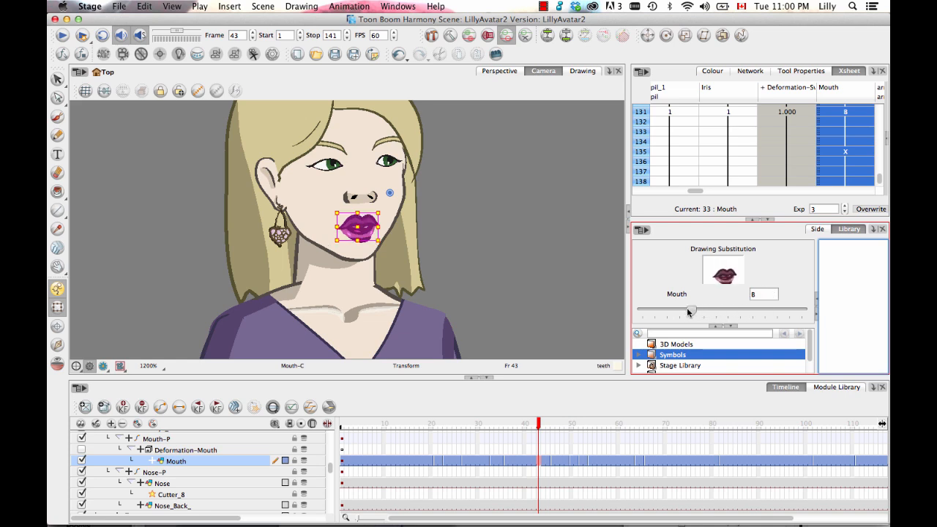
# Substitute mouth drawing F at frame 52 and mouth drawing C at frame 61.
pyautogui.click(541, 428)
pyautogui.moveTo(541, 428); pyautogui.dragTo(579, 435)
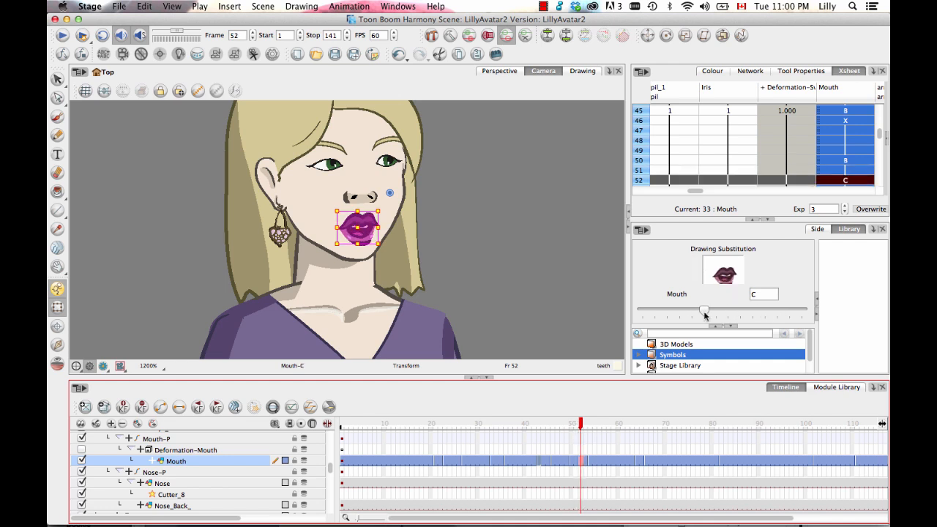
pyautogui.moveTo(704, 312); pyautogui.dragTo(766, 309)
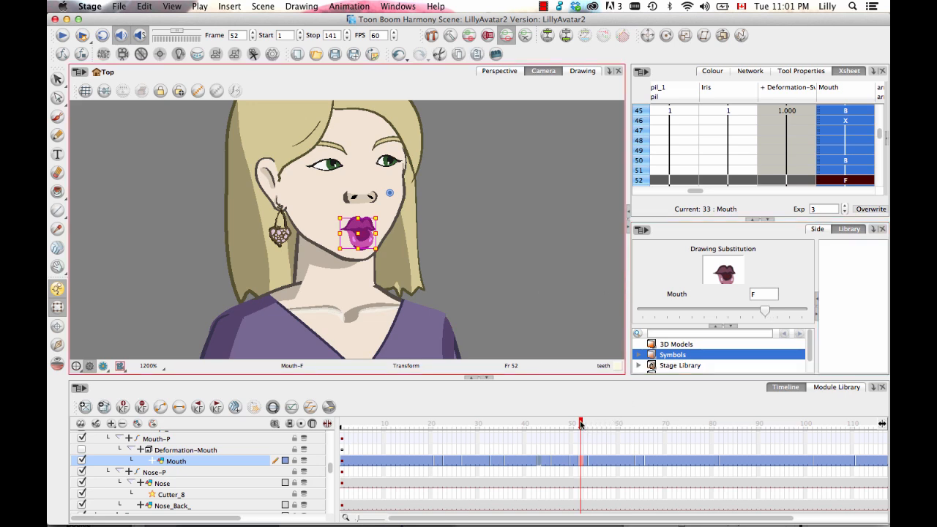
pyautogui.moveTo(580, 425); pyautogui.dragTo(622, 428)
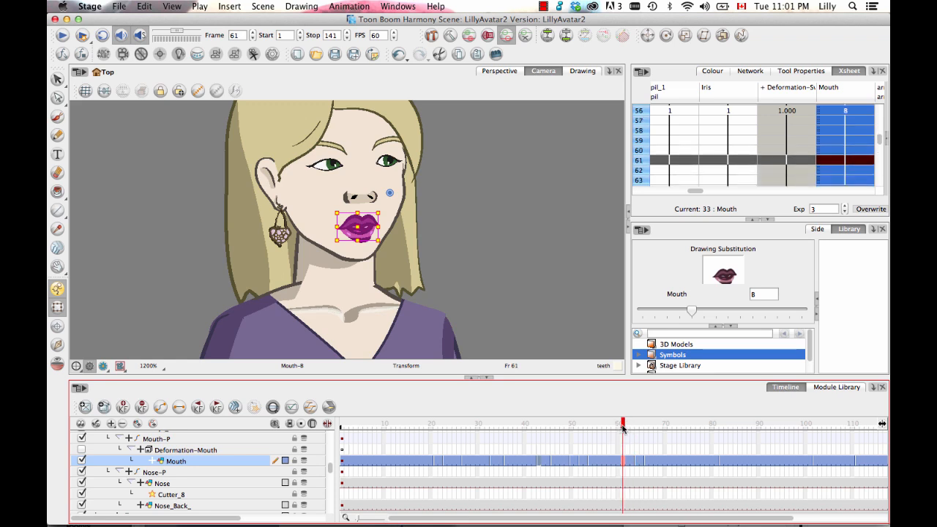
pyautogui.click(694, 313)
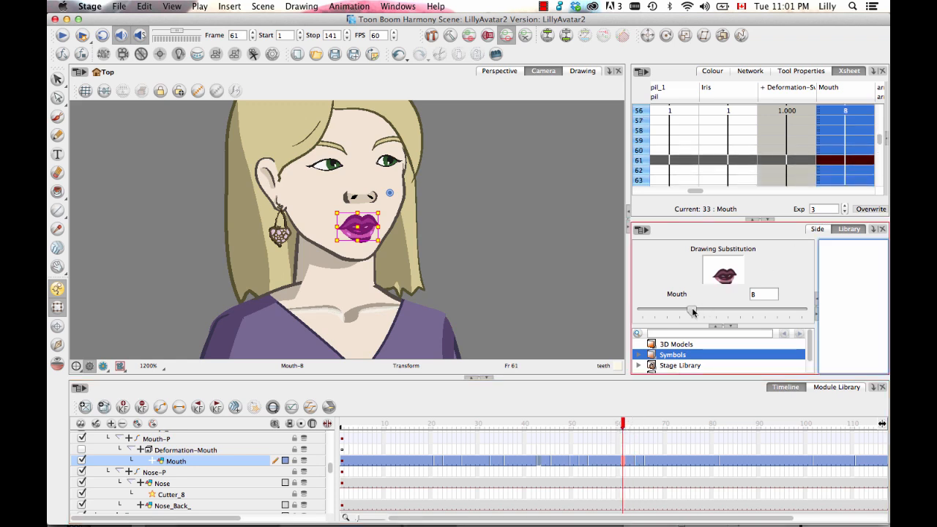
pyautogui.moveTo(694, 313); pyautogui.dragTo(703, 314)
pyautogui.click(562, 296)
# Substitute mouth drawing F at frame 78 of the Mouth layer.
pyautogui.moveTo(625, 425)
pyautogui.mouseDown()
pyautogui.moveTo(519, 424)
pyautogui.moveTo(466, 408)
pyautogui.moveTo(492, 424)
pyautogui.moveTo(714, 429)
pyautogui.mouseUp()
pyautogui.moveTo(703, 431); pyautogui.dragTo(708, 432)
pyautogui.click(704, 461)
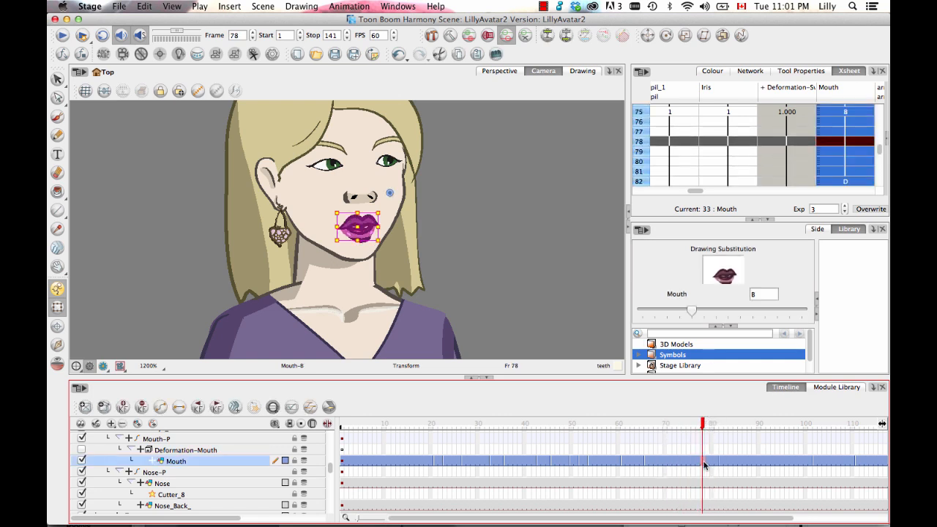
pyautogui.click(701, 312)
pyautogui.moveTo(701, 313); pyautogui.dragTo(765, 311)
# Substitute mouth drawing C at frame 82 and mouth drawing D at frame 85.
pyautogui.moveTo(705, 428)
pyautogui.mouseDown()
pyautogui.moveTo(810, 433)
pyautogui.moveTo(740, 436)
pyautogui.moveTo(749, 437)
pyautogui.mouseUp()
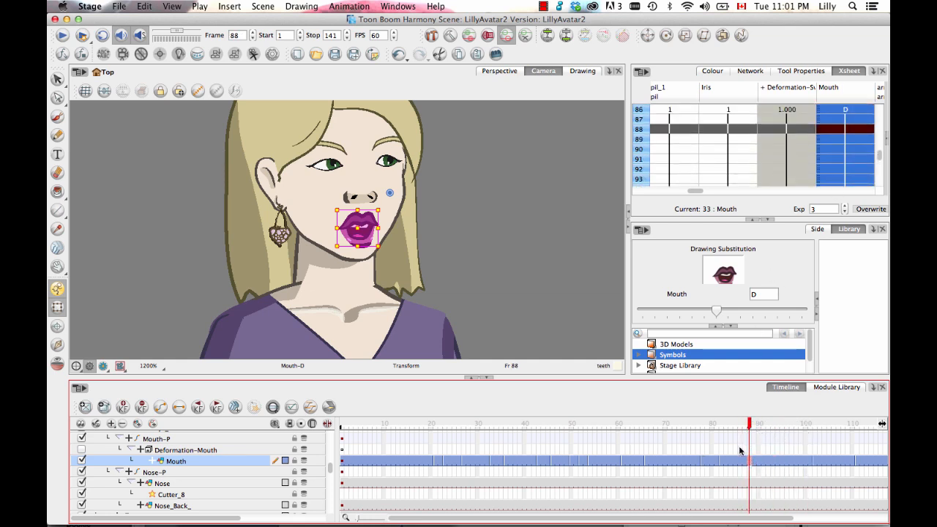
pyautogui.click(722, 461)
pyautogui.click(712, 314)
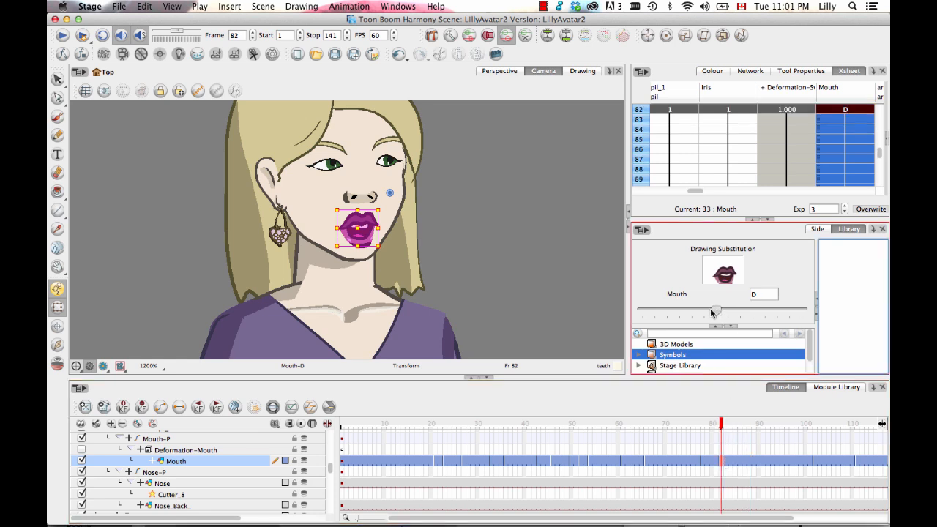
pyautogui.moveTo(712, 313); pyautogui.dragTo(704, 314)
pyautogui.click(737, 464)
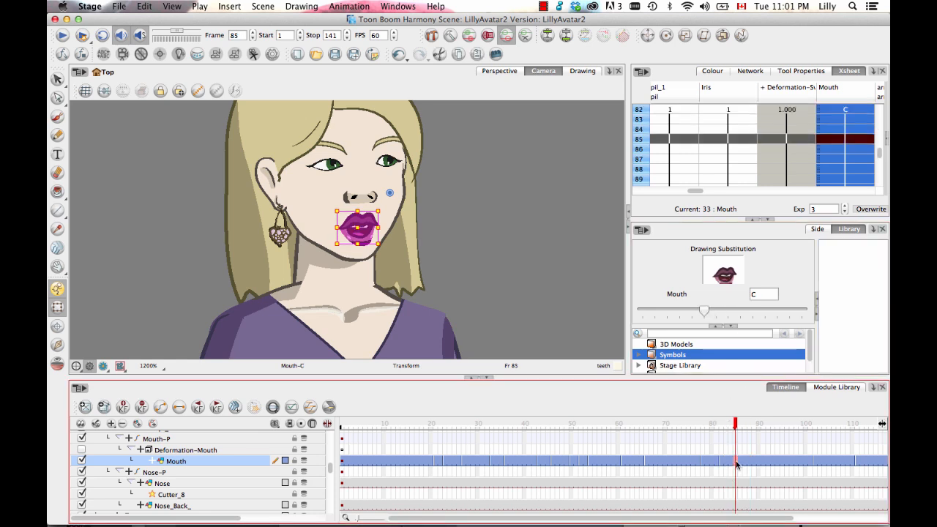
pyautogui.moveTo(703, 312); pyautogui.dragTo(716, 312)
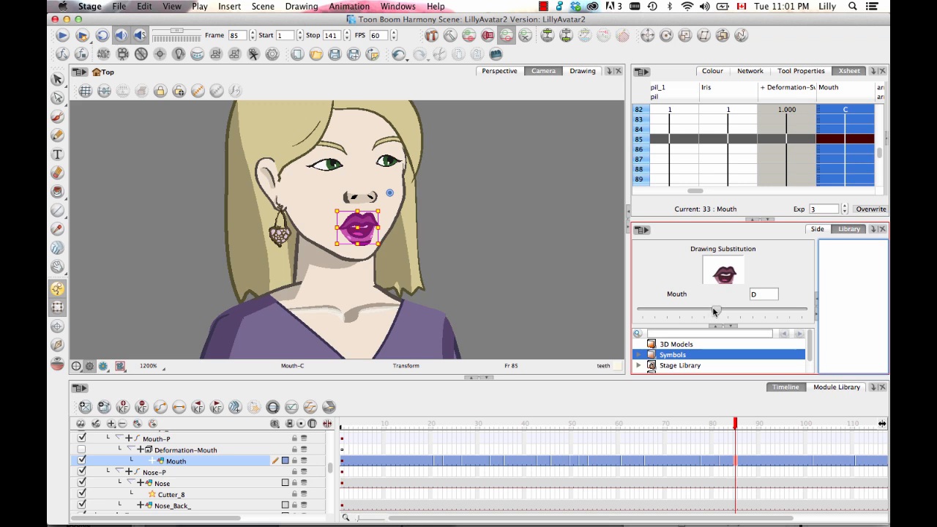
# Substitute mouth drawing C at frame 96 and mouth drawing D at frame 107.
pyautogui.click(746, 425)
pyautogui.moveTo(745, 425); pyautogui.dragTo(788, 424)
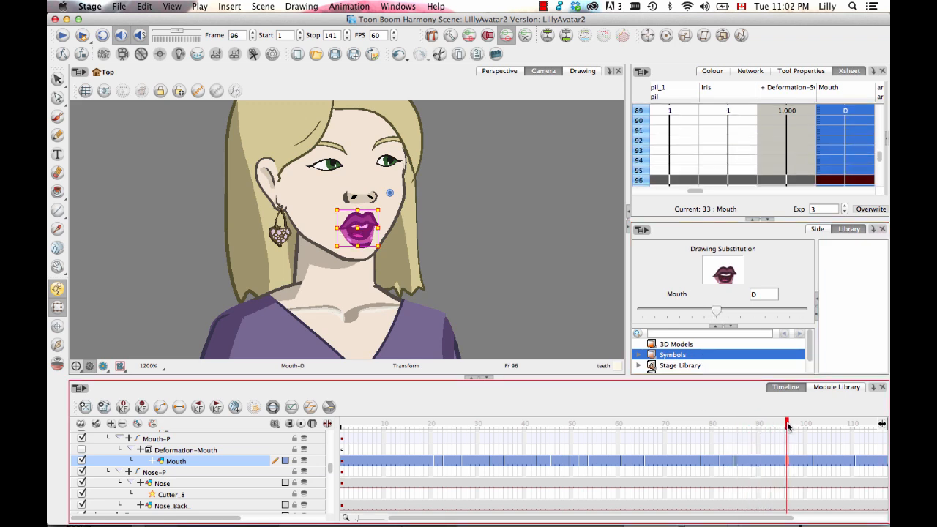
pyautogui.moveTo(717, 308); pyautogui.dragTo(704, 313)
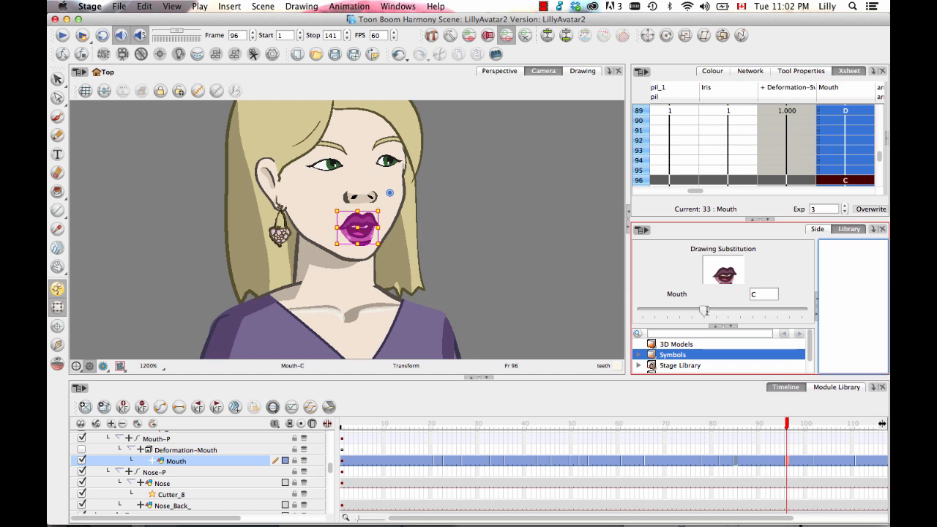
pyautogui.moveTo(789, 421)
pyautogui.mouseDown()
pyautogui.moveTo(848, 424)
pyautogui.moveTo(840, 425)
pyautogui.mouseUp()
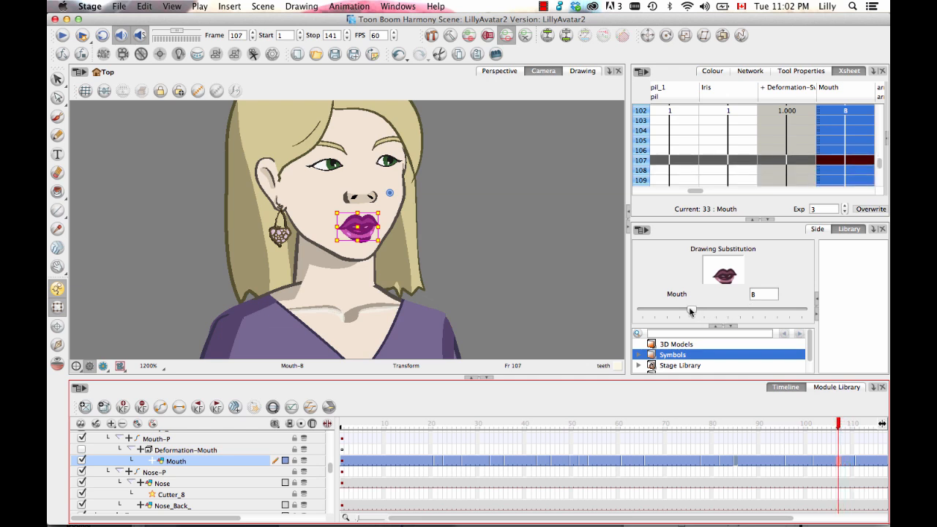
pyautogui.moveTo(692, 312)
pyautogui.mouseDown()
pyautogui.moveTo(684, 313)
pyautogui.moveTo(715, 314)
pyautogui.mouseUp()
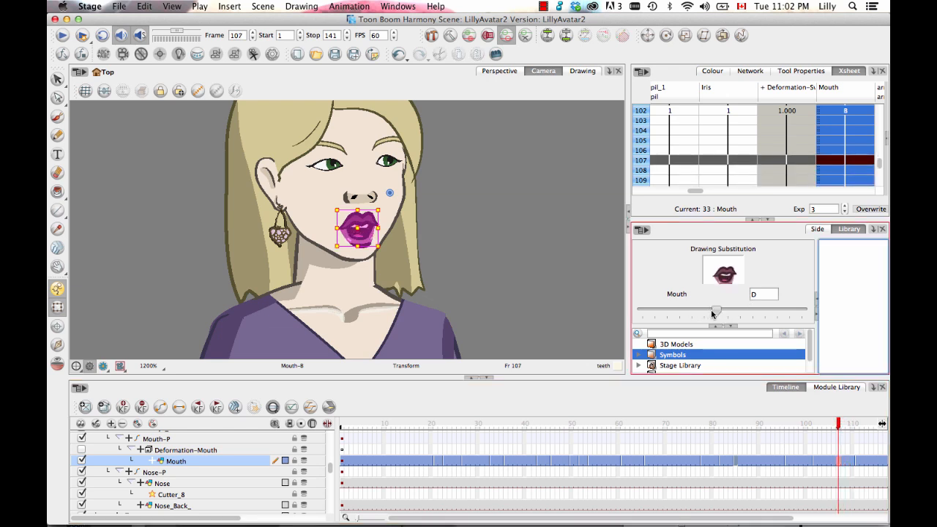
# Move the start of mouth drawing E from frame 111 to frame 116, extending the preceding drawing D.
pyautogui.click(571, 521)
pyautogui.moveTo(570, 522); pyautogui.dragTo(679, 521)
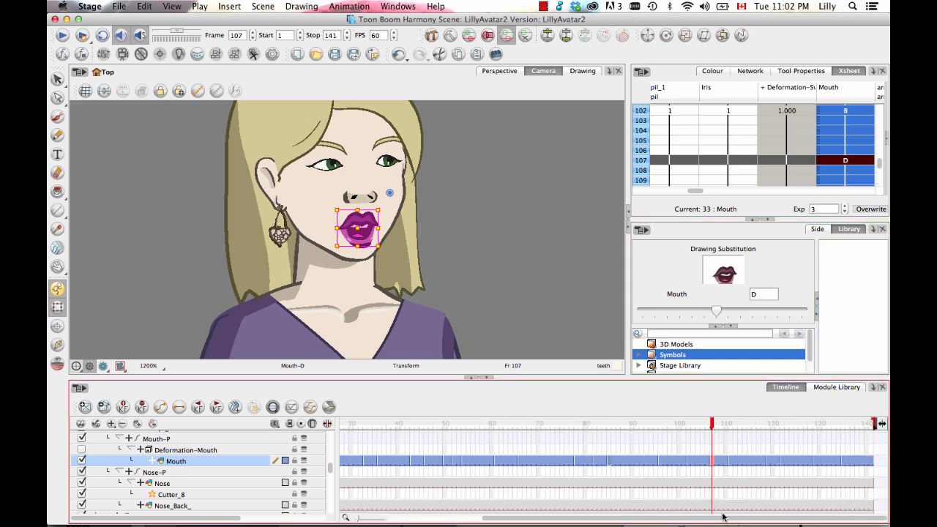
pyautogui.click(717, 423)
pyautogui.moveTo(717, 423)
pyautogui.mouseDown()
pyautogui.moveTo(757, 428)
pyautogui.moveTo(731, 431)
pyautogui.mouseUp()
pyautogui.click(731, 462)
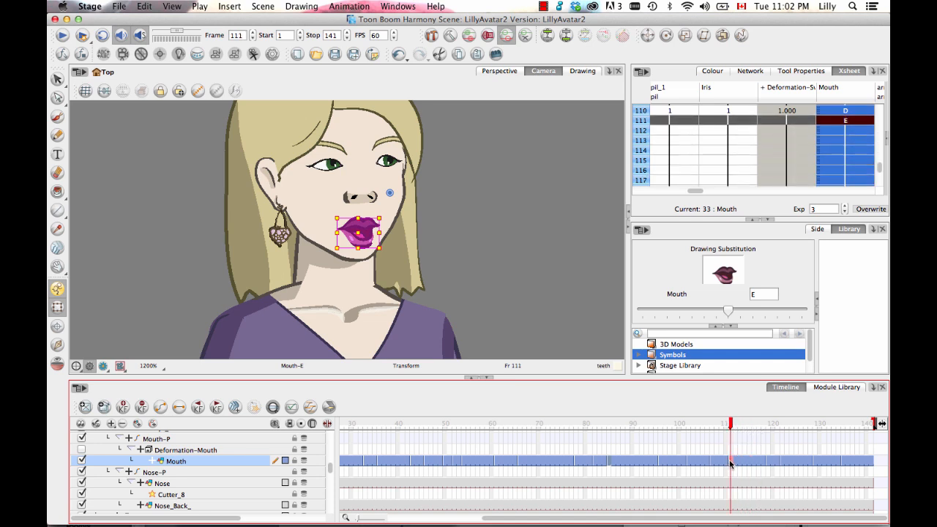
pyautogui.moveTo(741, 463)
pyautogui.mouseDown()
pyautogui.moveTo(764, 464)
pyautogui.moveTo(756, 464)
pyautogui.mouseUp()
# Substitute mouth drawing D at frame 116 and move the start of drawing B from frame 129 to frame 132.
pyautogui.moveTo(754, 425)
pyautogui.mouseDown()
pyautogui.moveTo(692, 430)
pyautogui.moveTo(799, 449)
pyautogui.mouseUp()
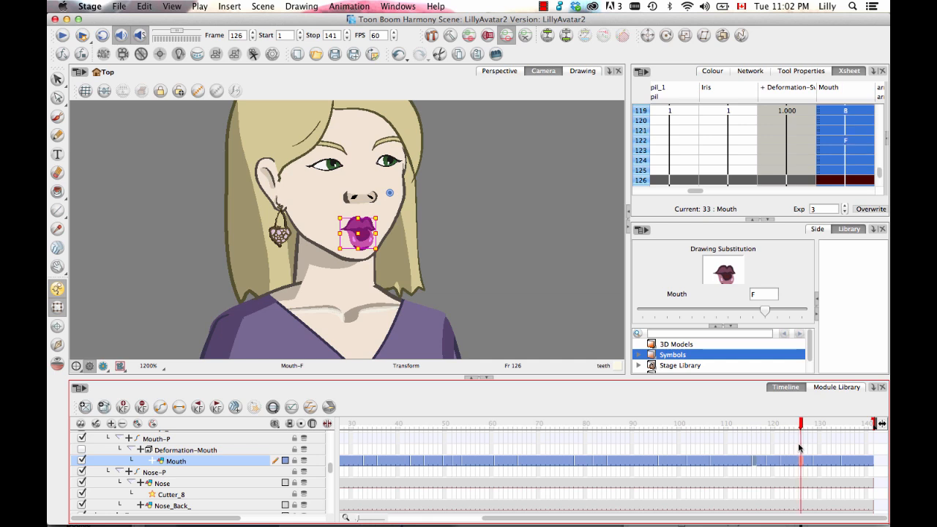
pyautogui.click(771, 469)
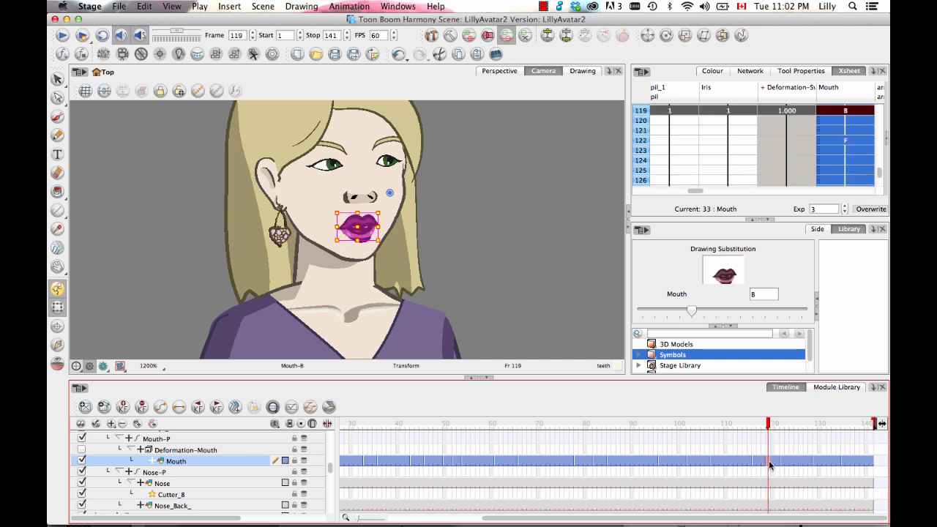
pyautogui.click(754, 466)
pyautogui.click(751, 464)
pyautogui.click(754, 465)
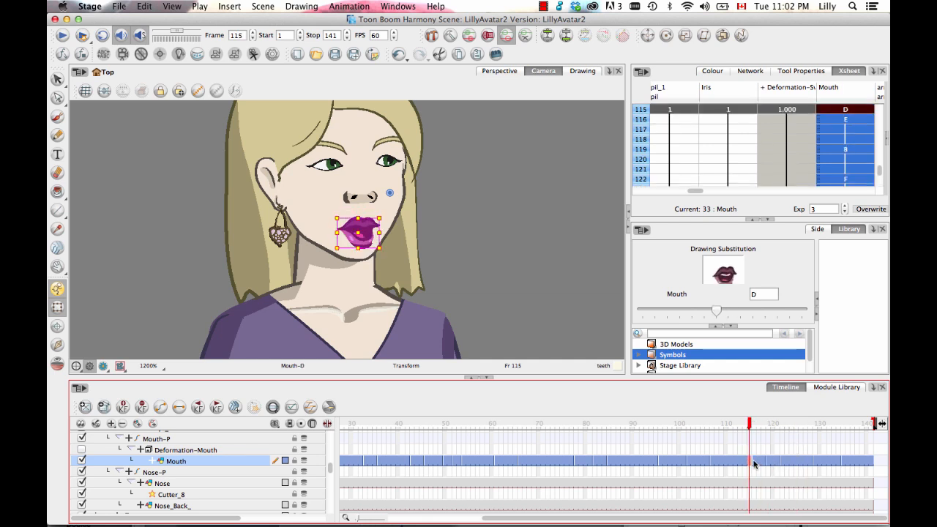
pyautogui.moveTo(728, 311); pyautogui.dragTo(717, 312)
pyautogui.moveTo(755, 423); pyautogui.dragTo(788, 422)
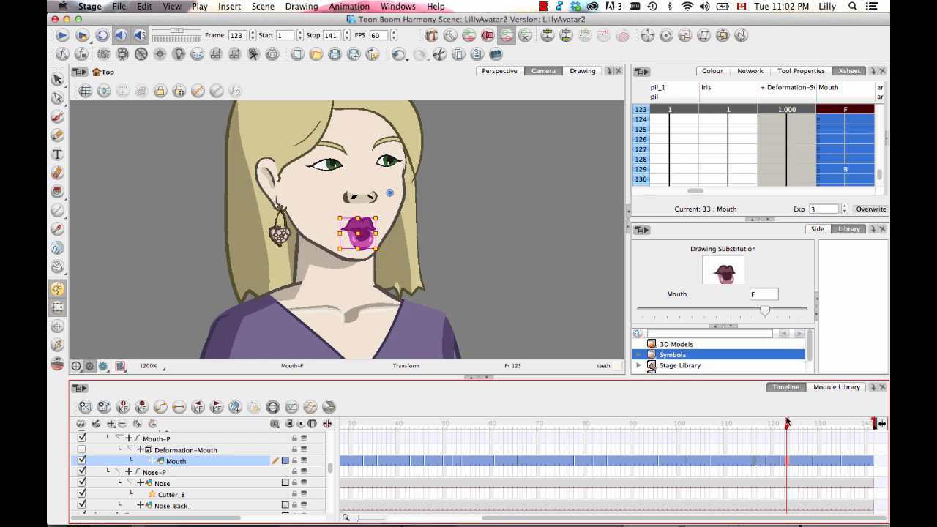
pyautogui.click(814, 463)
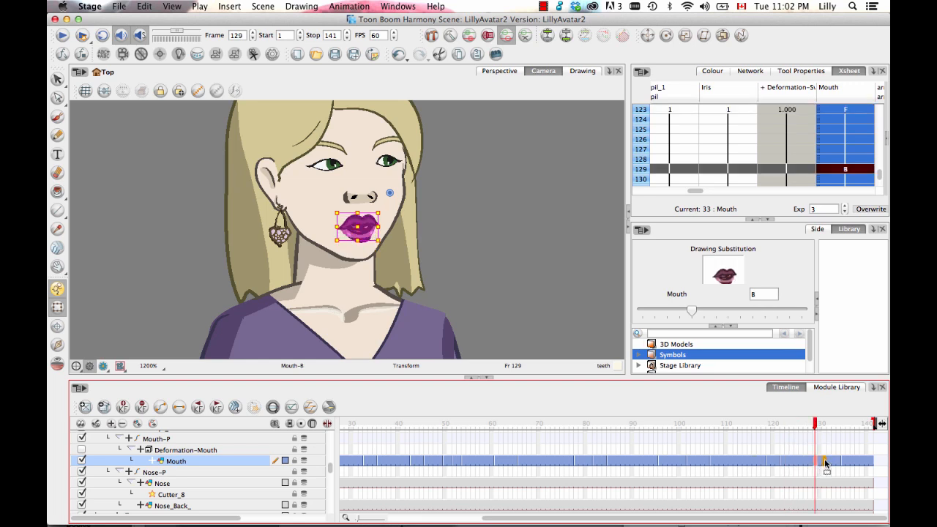
# Scrub to frame 141, deselect the mouth and play the whole lip-sync with the character's upper body in view.
pyautogui.moveTo(825, 423); pyautogui.dragTo(873, 423)
pyautogui.click(568, 242)
pyautogui.press('space')
pyautogui.moveTo(555, 238); pyautogui.dragTo(565, 250)
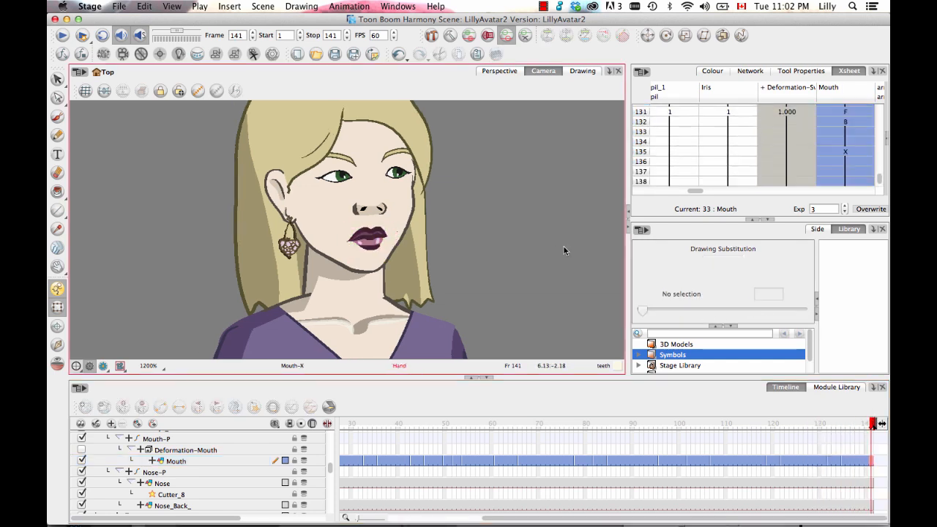
pyautogui.press('1')
pyautogui.click(63, 36)
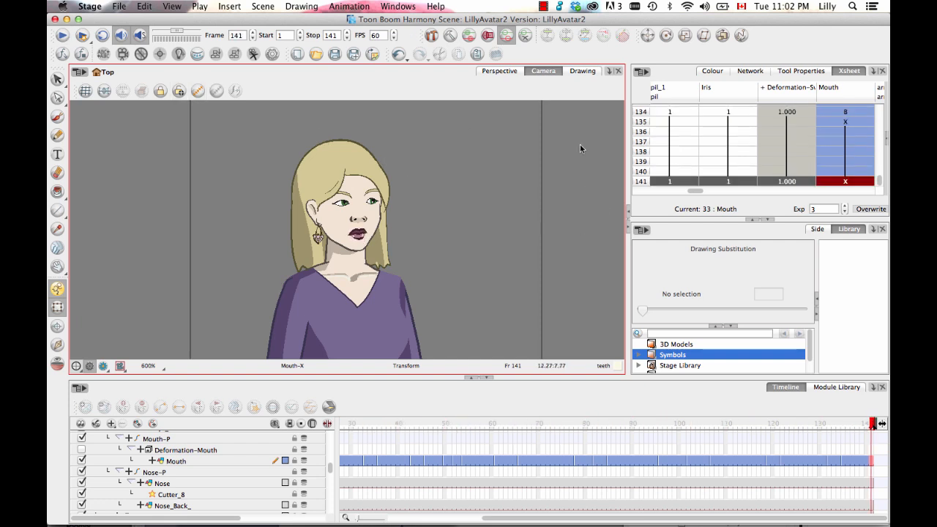
# Replay the lip-sync animation with a close-up of the head at 1200% zoom.
pyautogui.press('2')
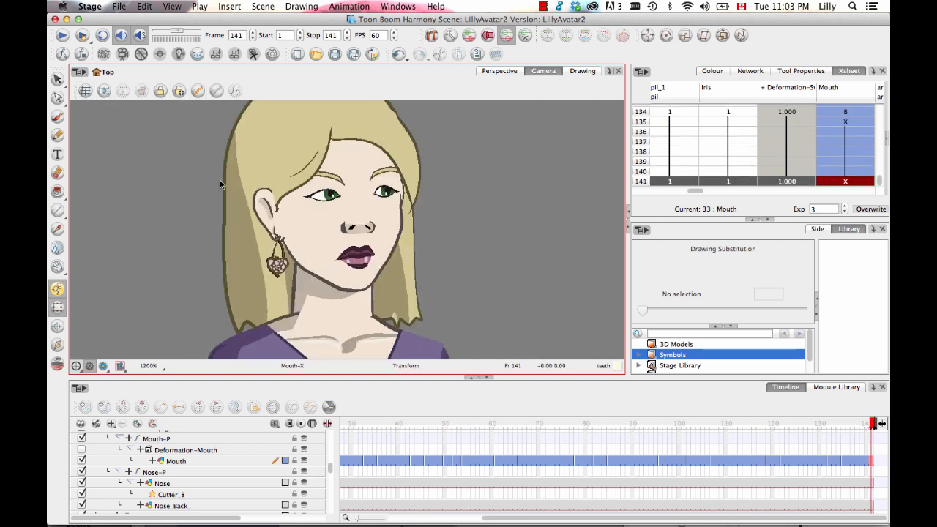
pyautogui.click(62, 35)
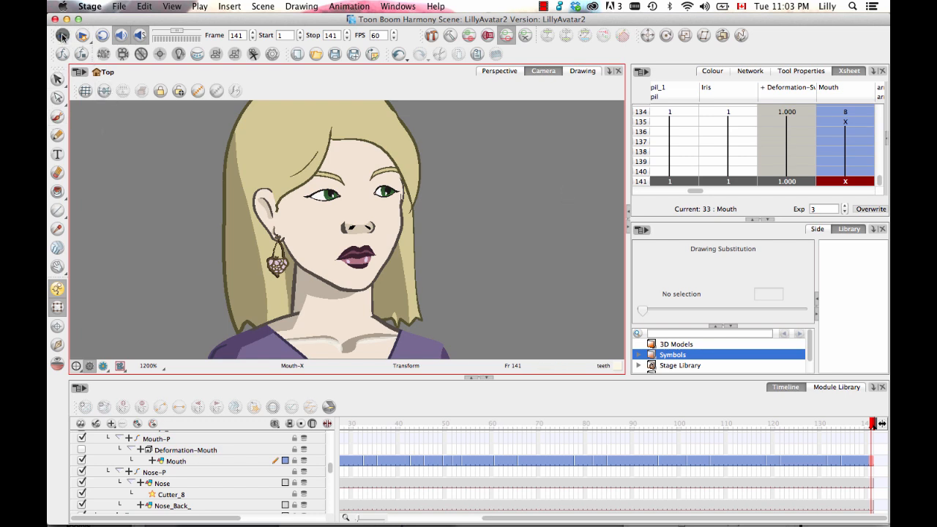
pyautogui.click(62, 36)
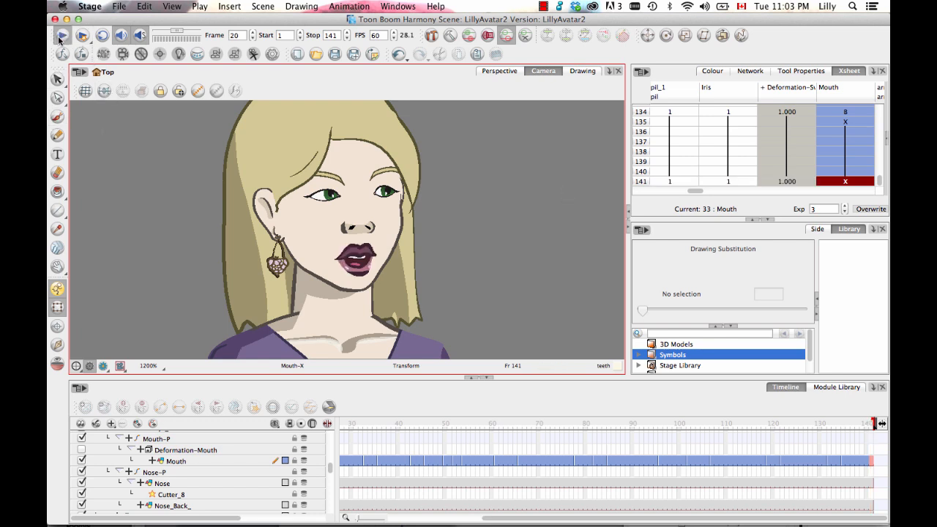